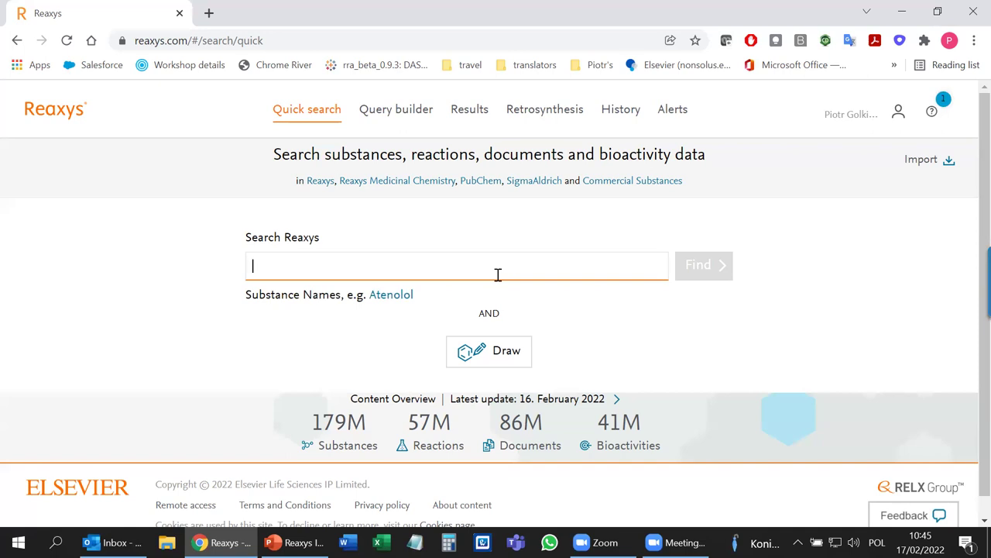
Run a quick search for the suggested concept "water pollution".
type("w")
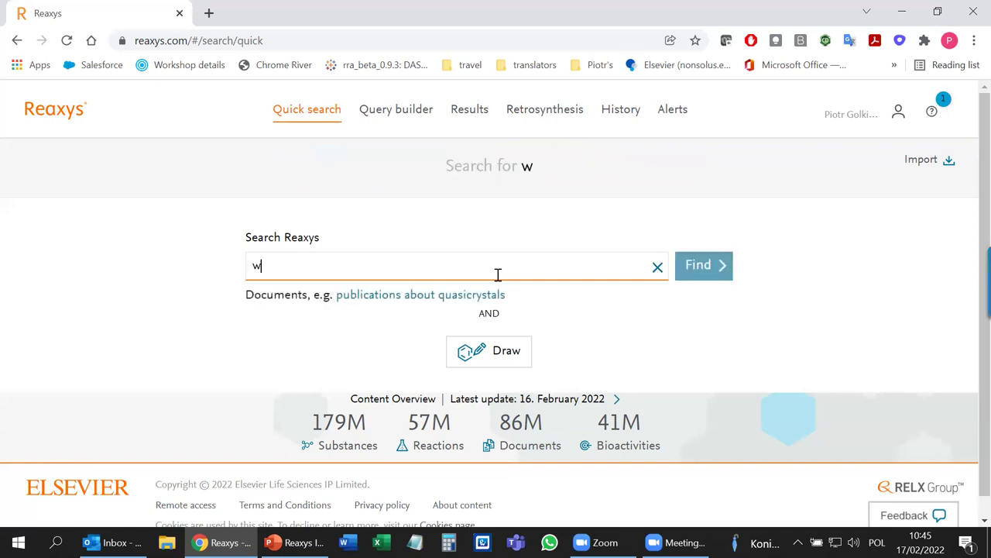
type("ater pollution")
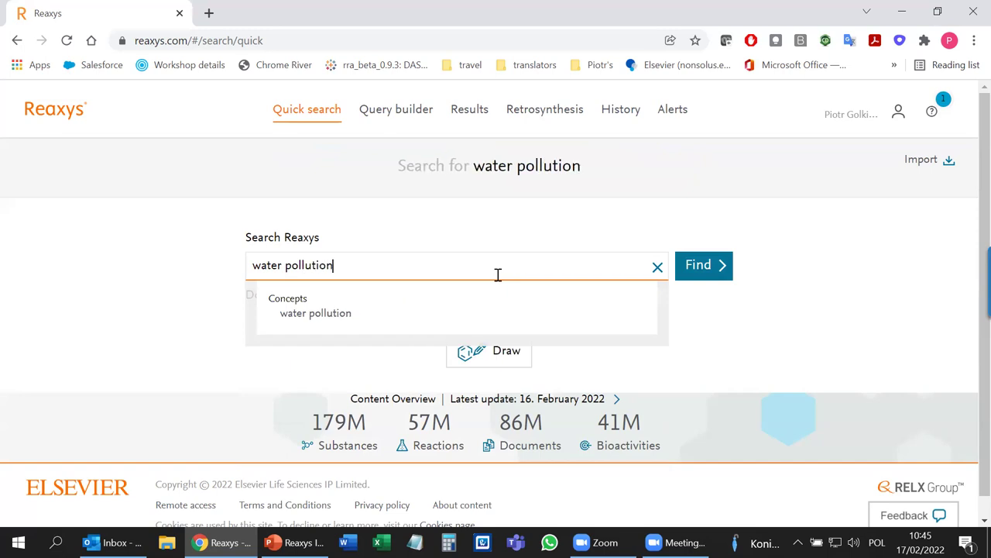
key("Down")
key("Return")
key("Return")
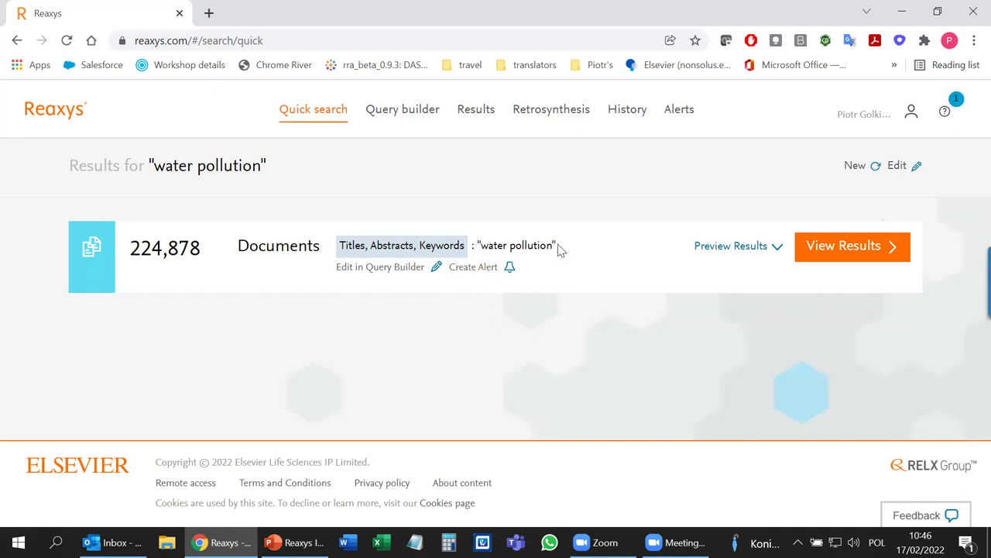
left_click_drag(555, 242, 475, 246)
left_click(591, 314)
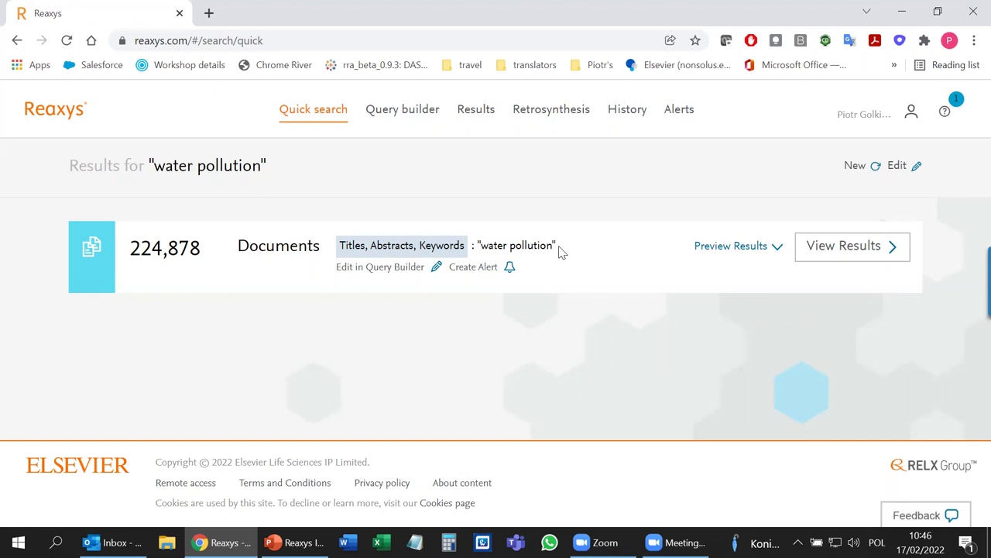
Open the document results for "water pollution" and sort them by Relevance.
left_click(825, 259)
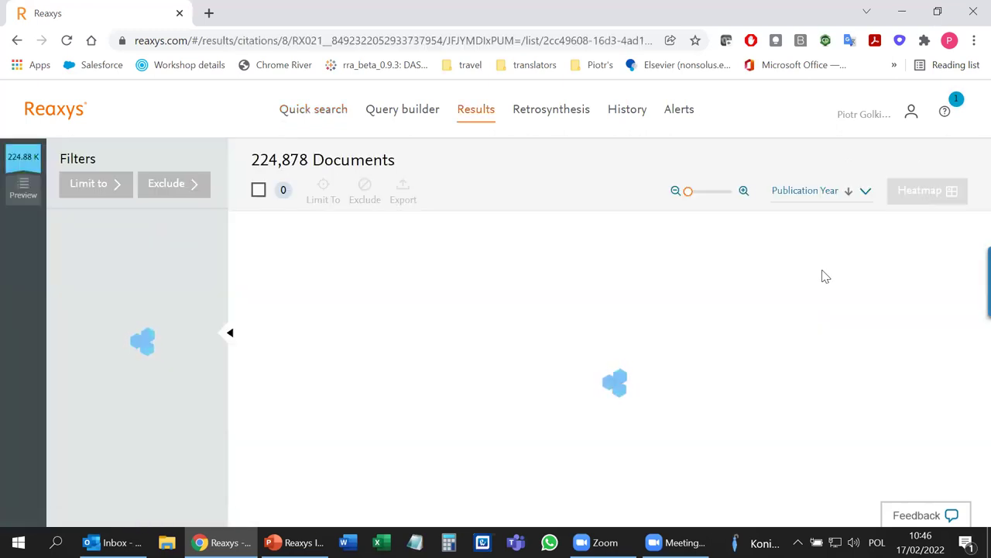
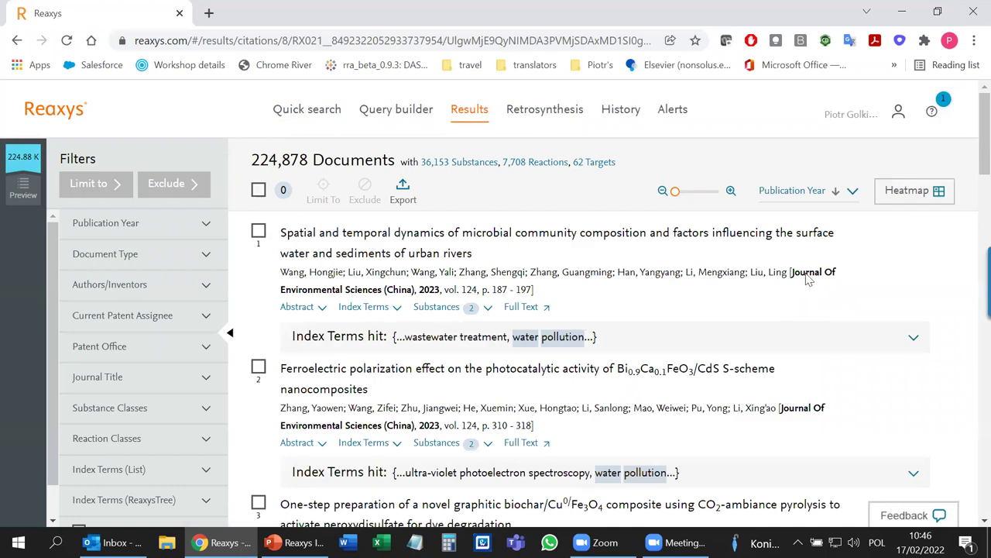
left_click(802, 193)
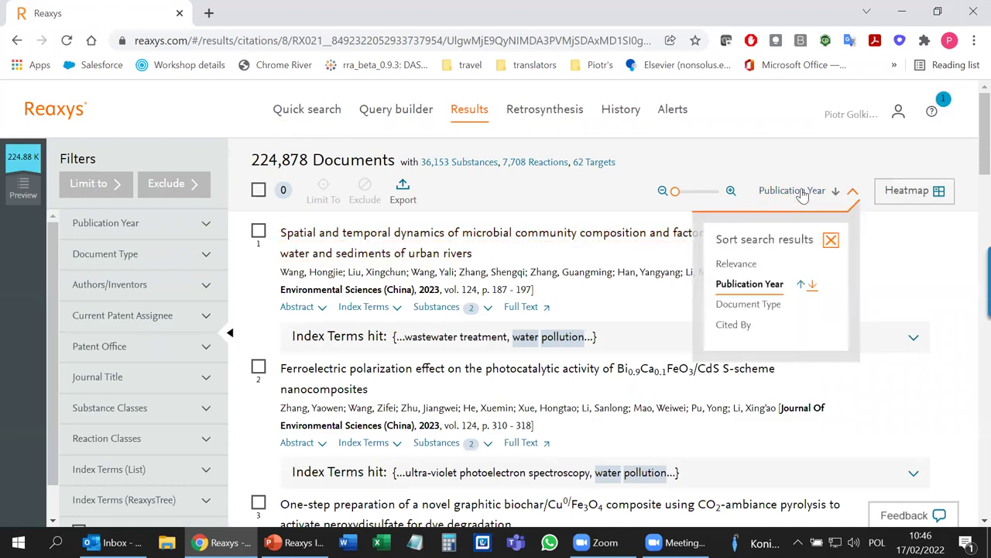
left_click(736, 264)
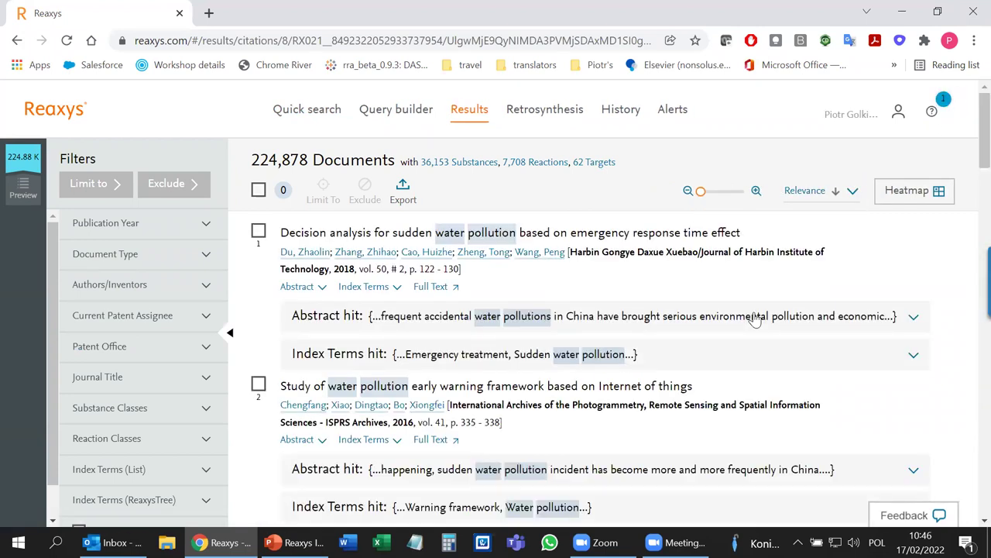
Review the index terms and the abstract of the first document, collapsing each one after reading.
left_click(360, 288)
scroll(522, 334, "down", 1)
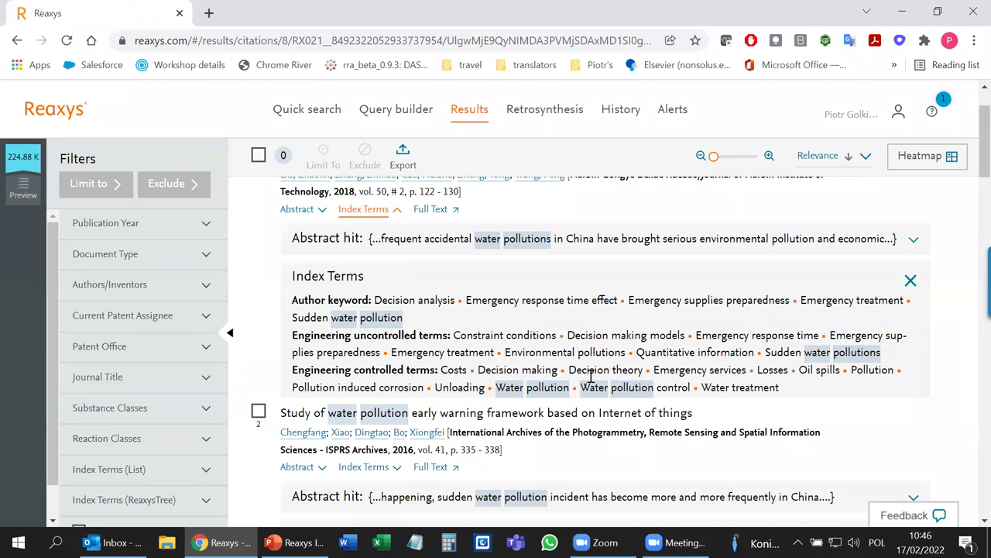
left_click(363, 211)
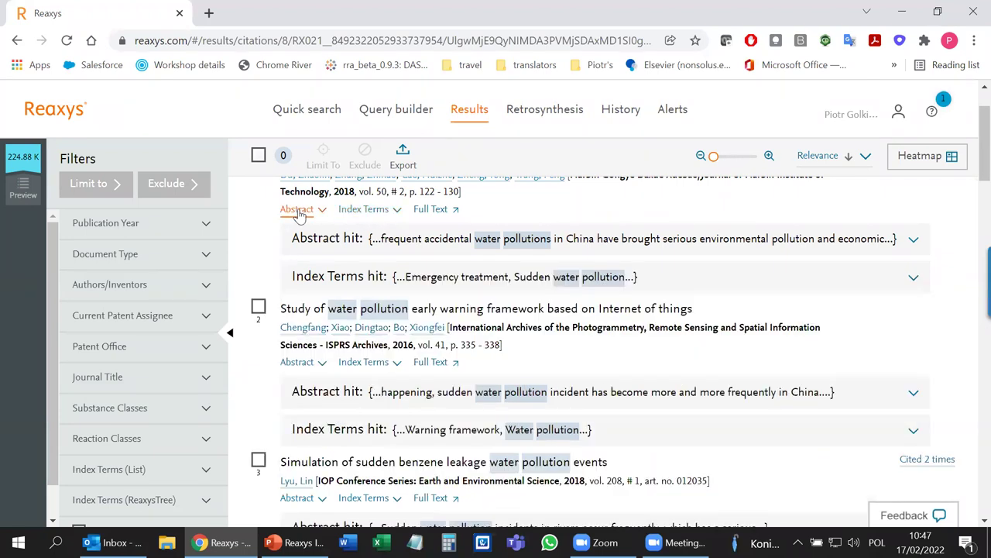
left_click(298, 210)
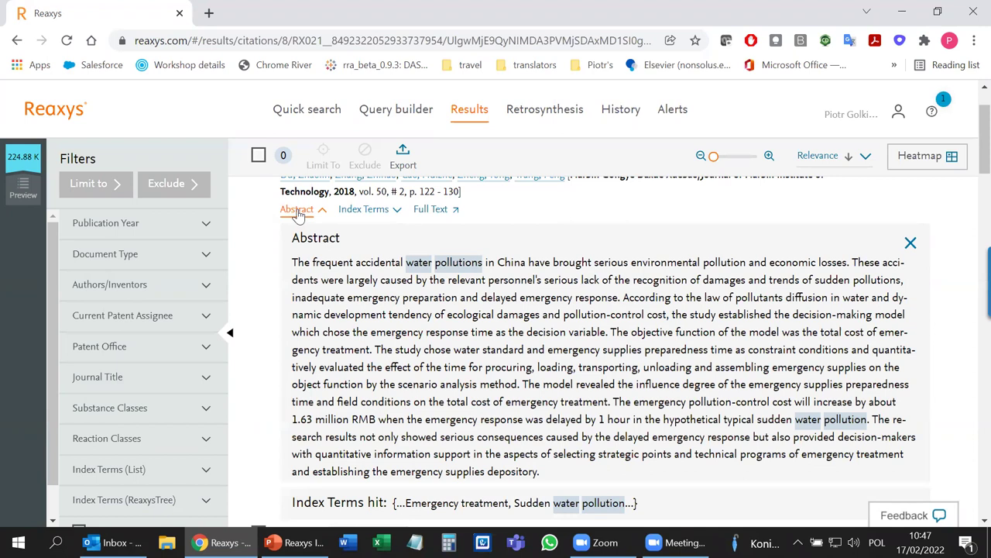
left_click(297, 212)
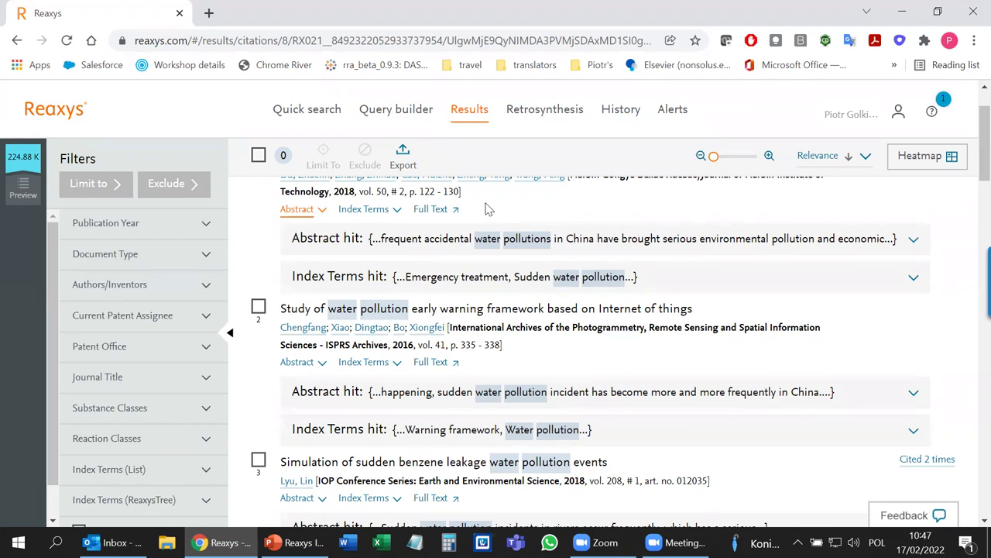
Open the first document's full text, look through the publisher's page, and return to the Reaxys results list.
left_click(452, 209)
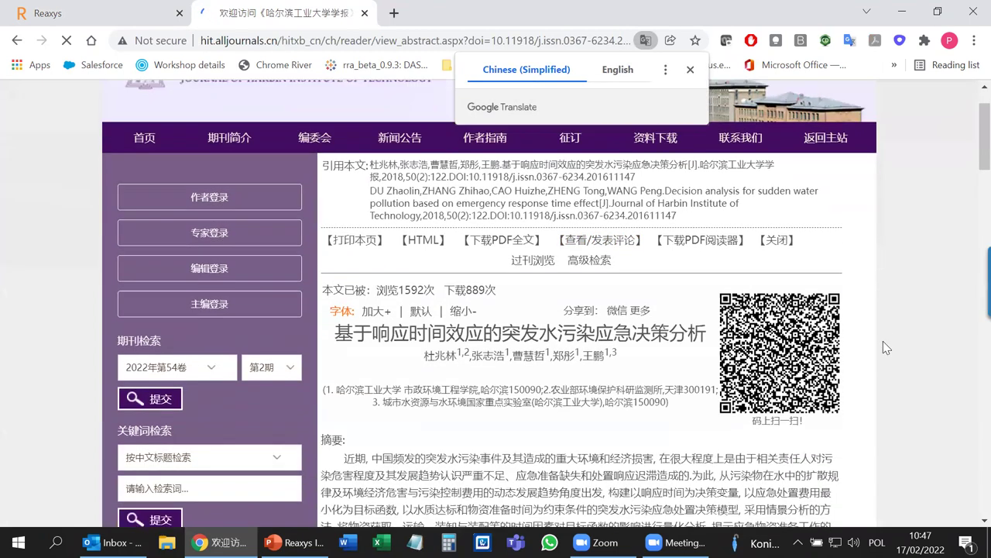
scroll(883, 342, "down", 5)
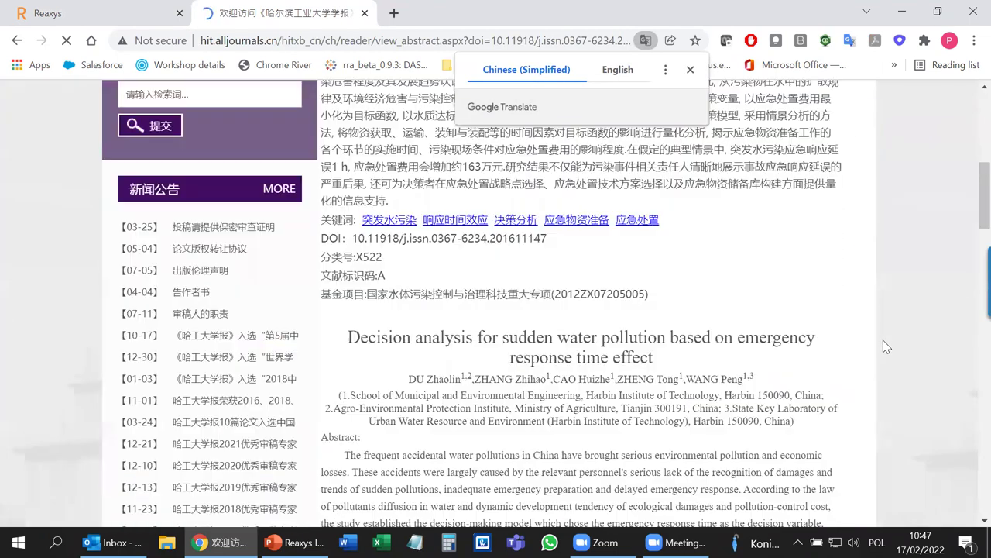
scroll(885, 346, "down", 15)
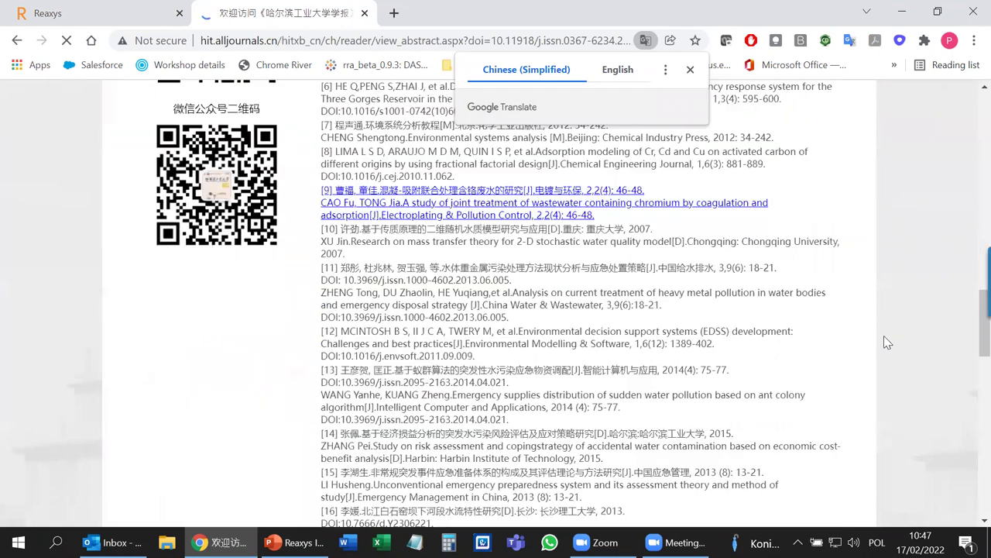
scroll(883, 335, "up", 20)
scroll(867, 331, "up", 5)
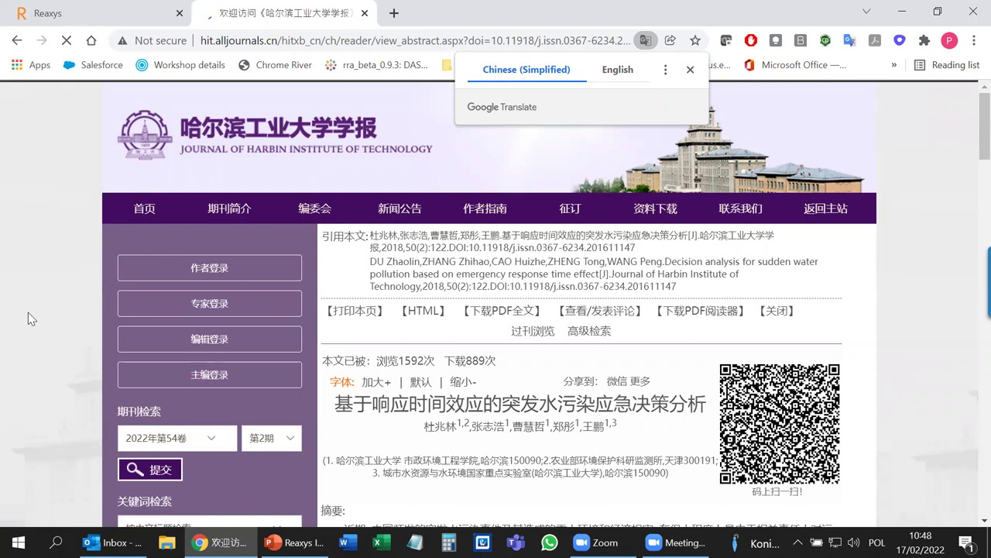
scroll(316, 325, "down", 3)
scroll(393, 327, "down", 3)
scroll(380, 328, "up", 10)
key("ctrl+shift+Tab")
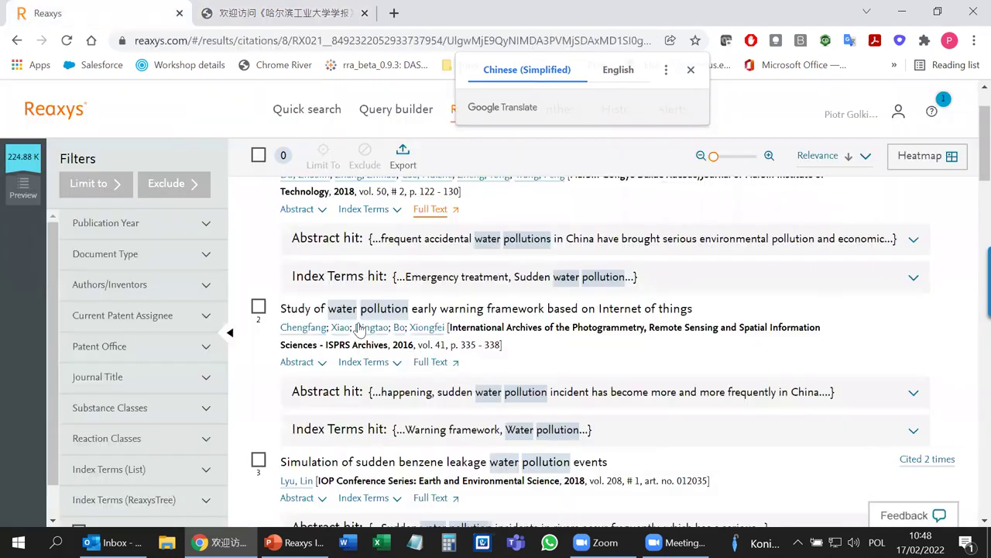
scroll(588, 314, "up", 1)
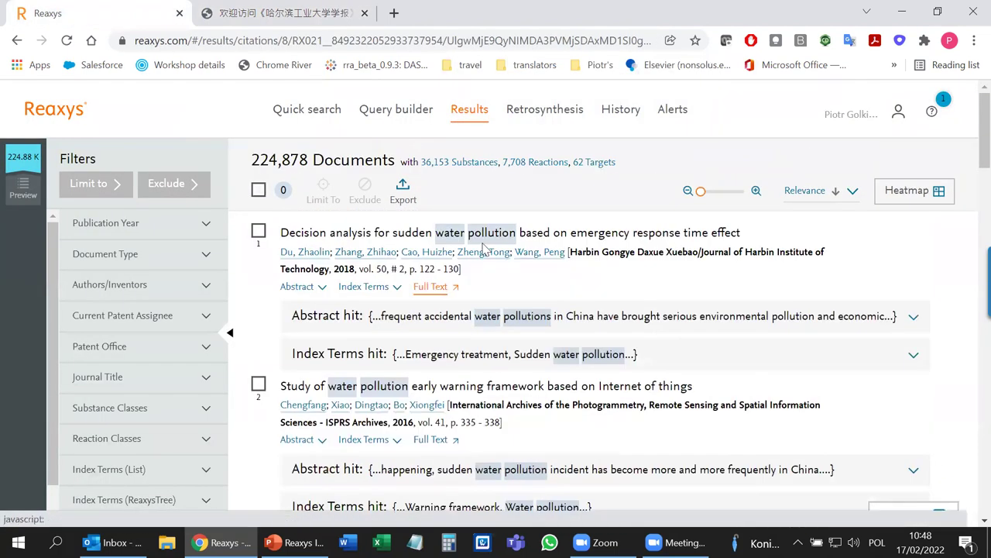
Start a new quick search for the exact phrase "heart attack" in quotation marks.
left_click(305, 115)
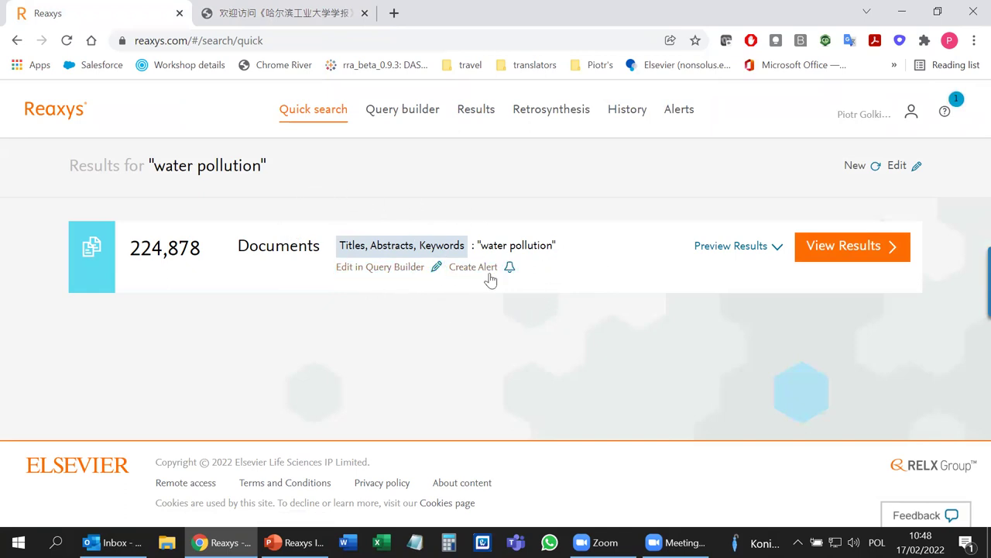
left_click(854, 170)
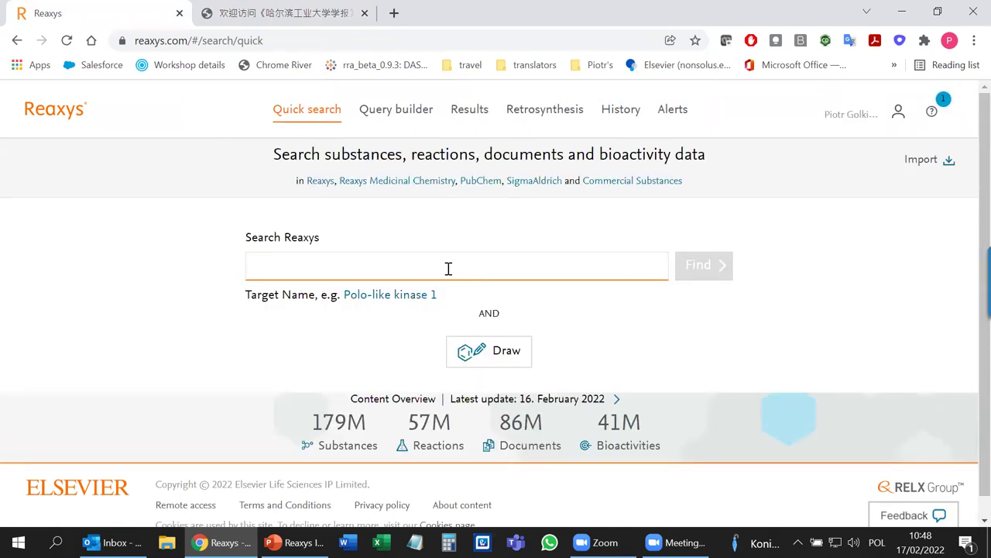
type("hea")
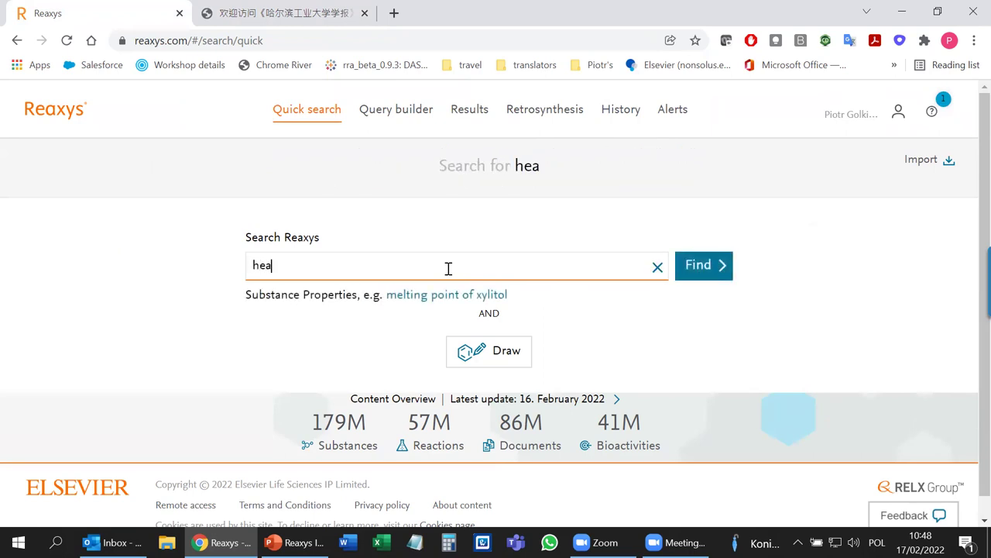
type("rt attack")
key("Home")
type("\"")
key("End")
type("\"")
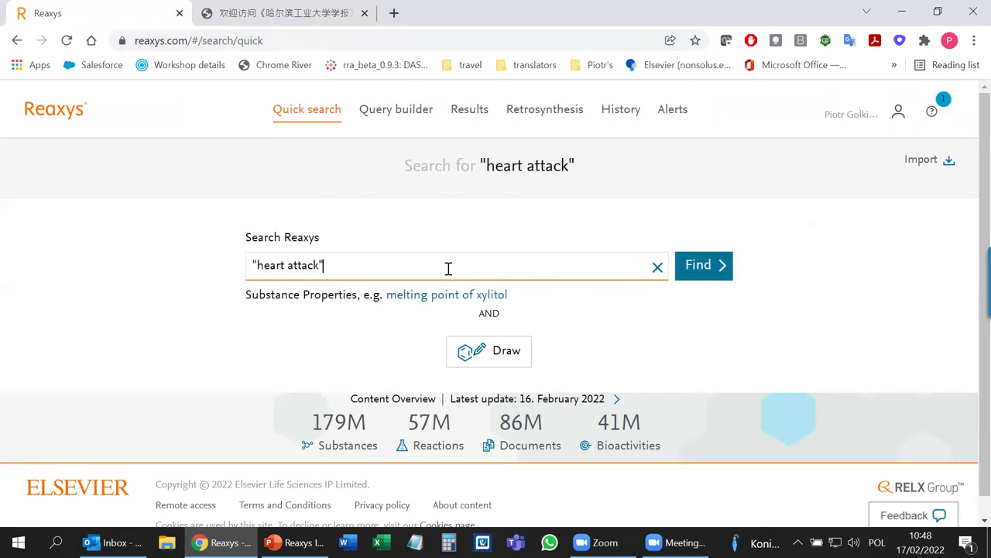
left_click(702, 265)
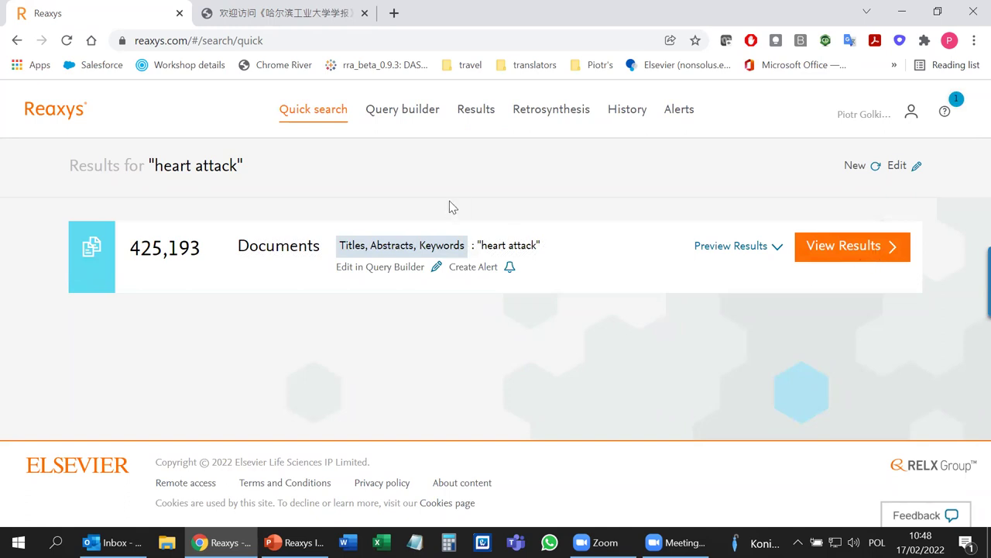
Extend the query to "heart attack" drug, run it, and open the documents matching both terms.
left_click(898, 166)
type("drug")
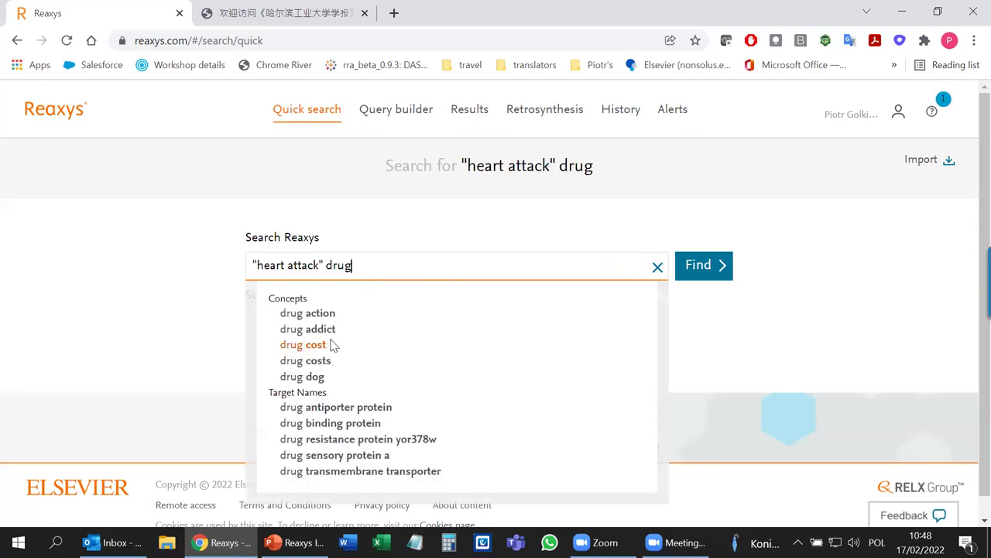
left_click(681, 265)
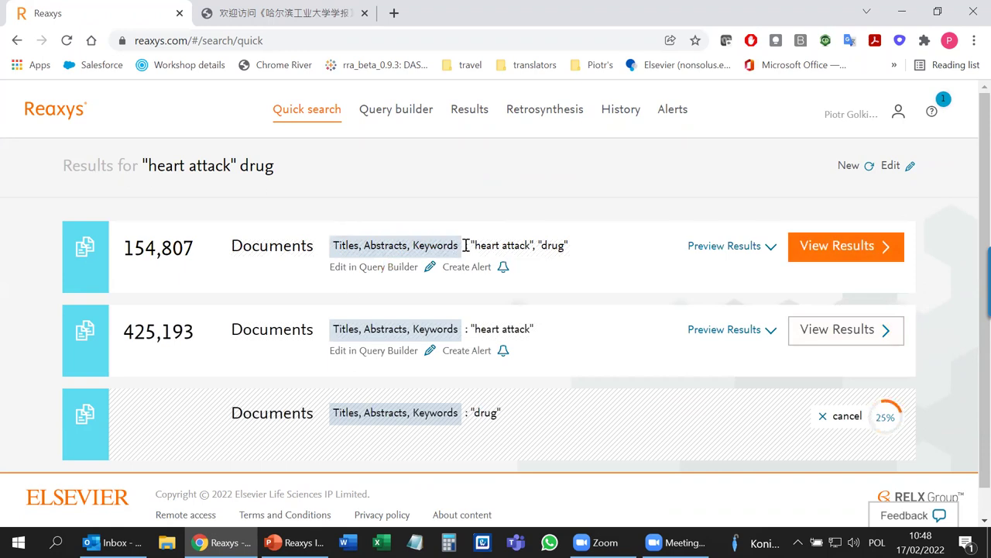
left_click(845, 246)
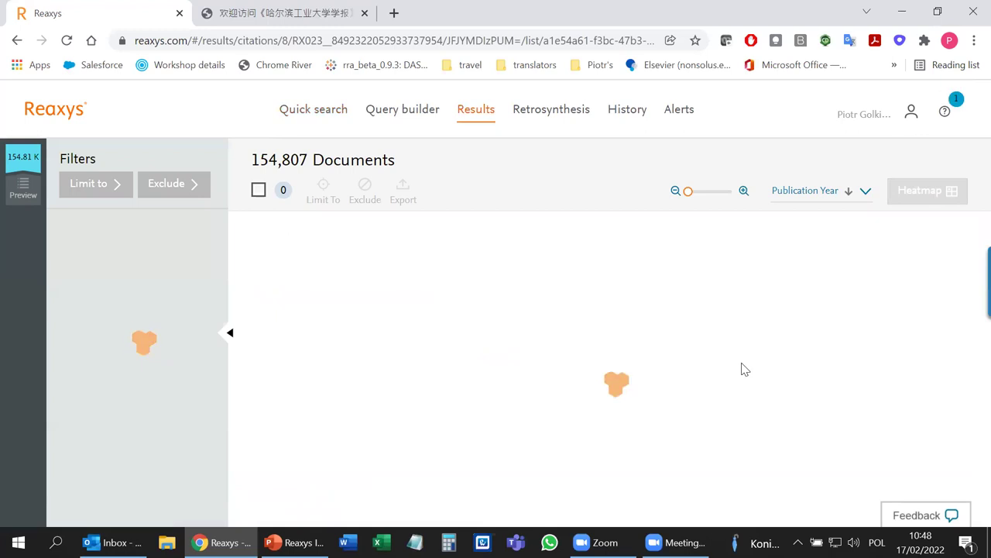
Show the substances of the fourth document, the meta-analysis on percutaneous coronary intervention versus coronary artery bypass graft.
scroll(742, 370, "down", 3)
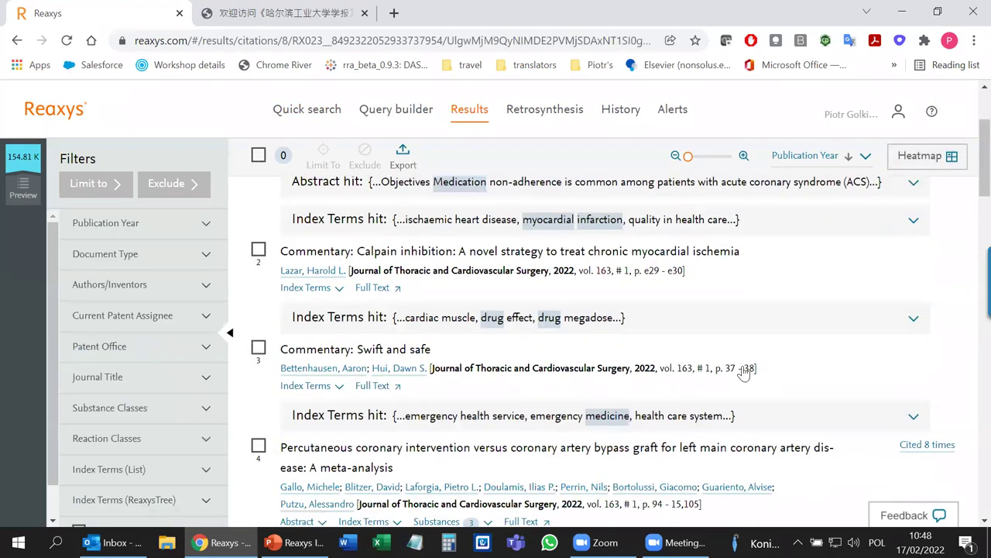
scroll(742, 370, "down", 3)
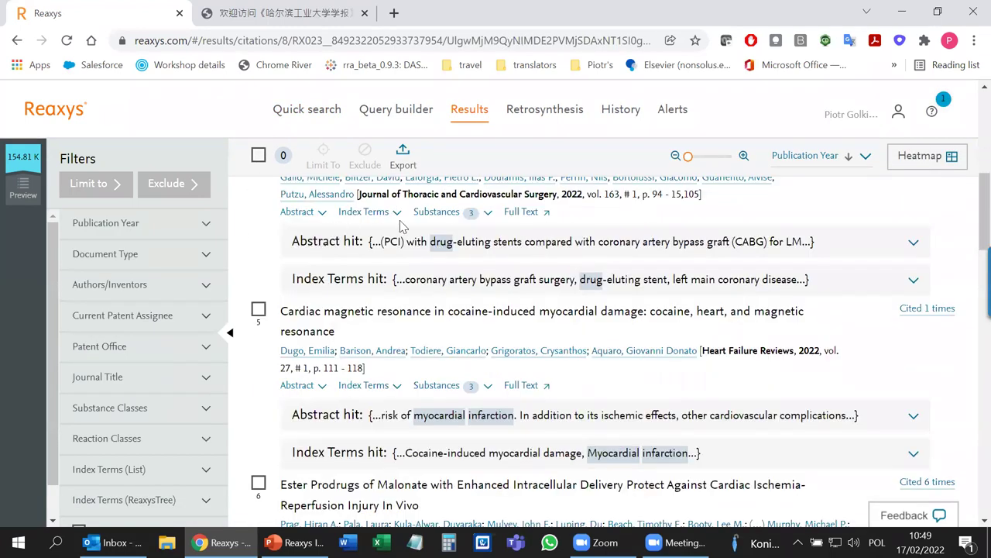
left_click(431, 215)
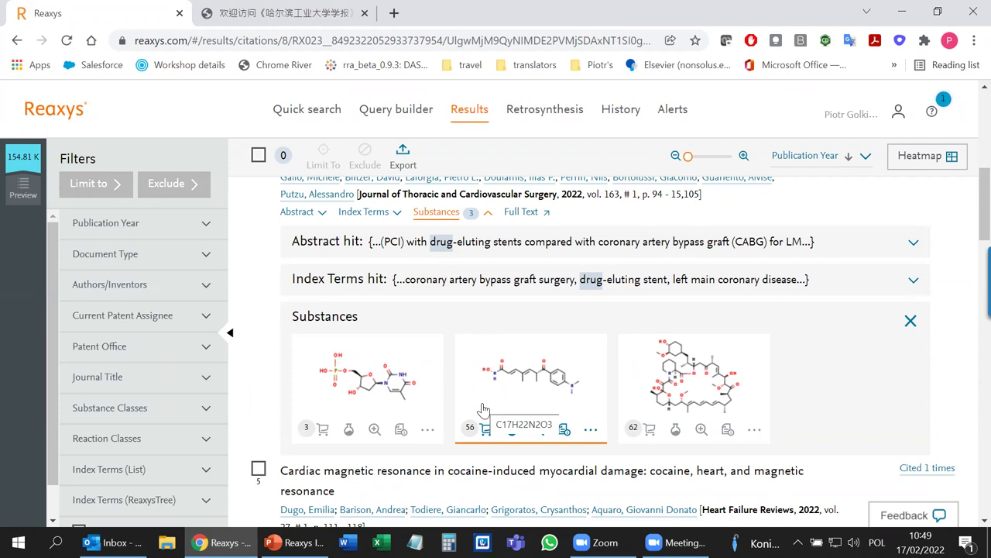
scroll(757, 373, "down", 1)
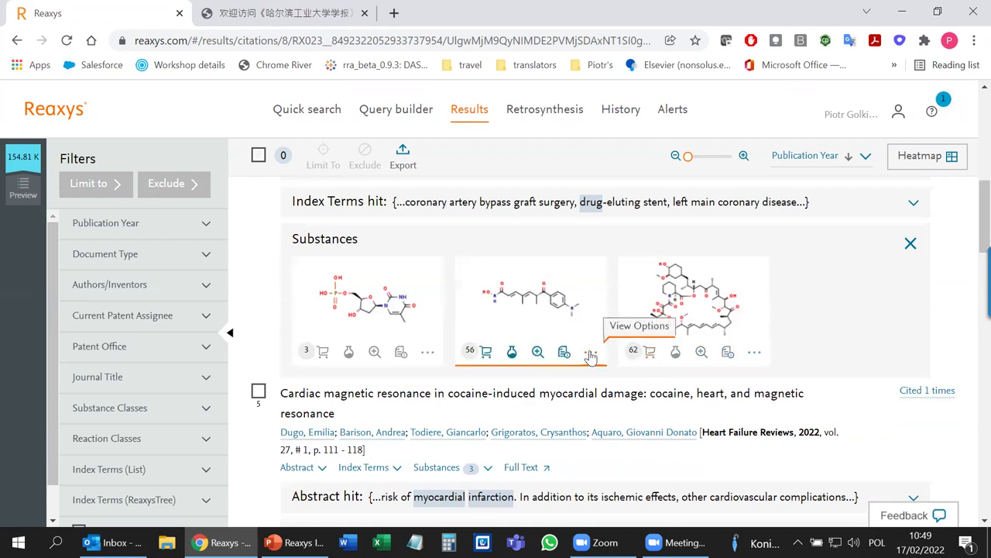
Check the data summary of the middle substance, trichostatin A, close it, and open the substance's details record.
left_click(565, 352)
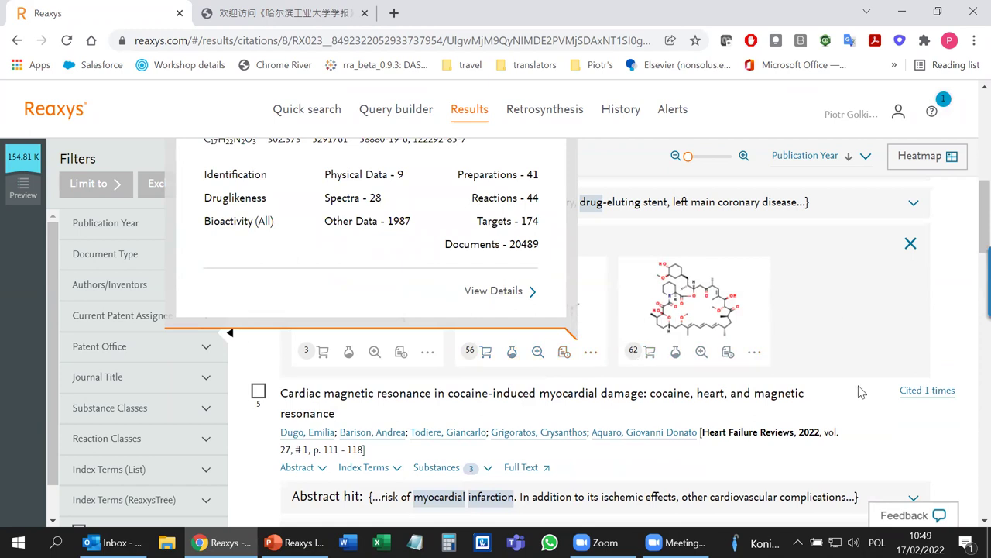
scroll(805, 384, "up", 2)
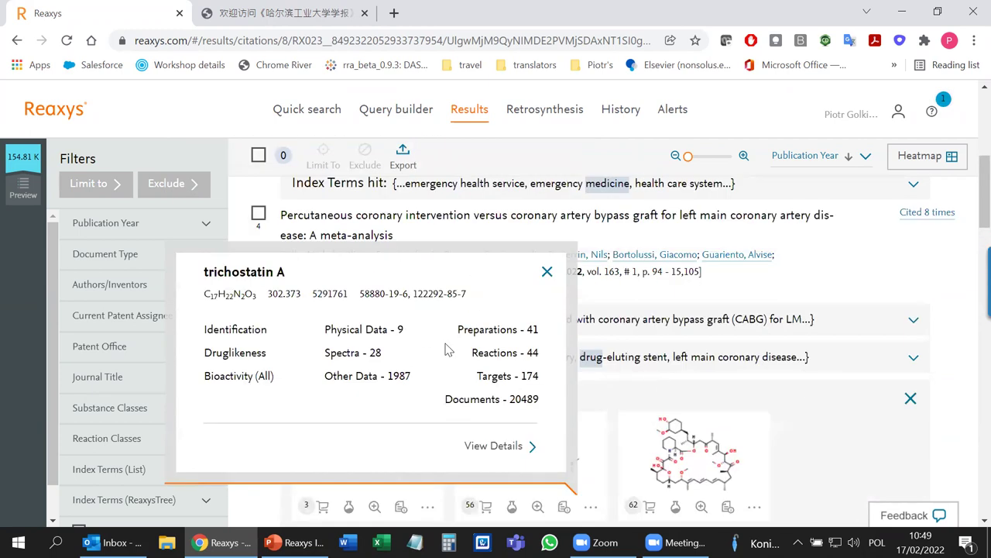
left_click(547, 271)
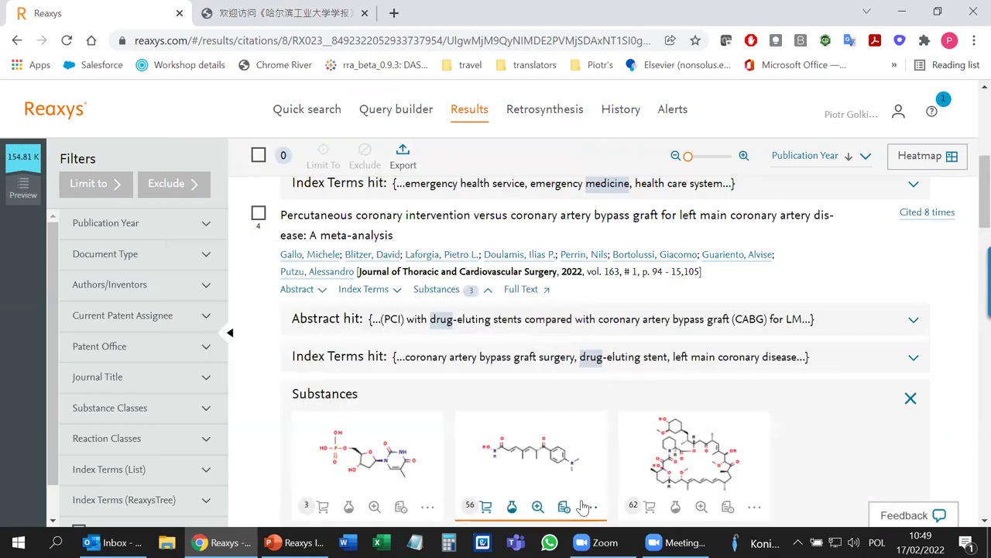
left_click(587, 508)
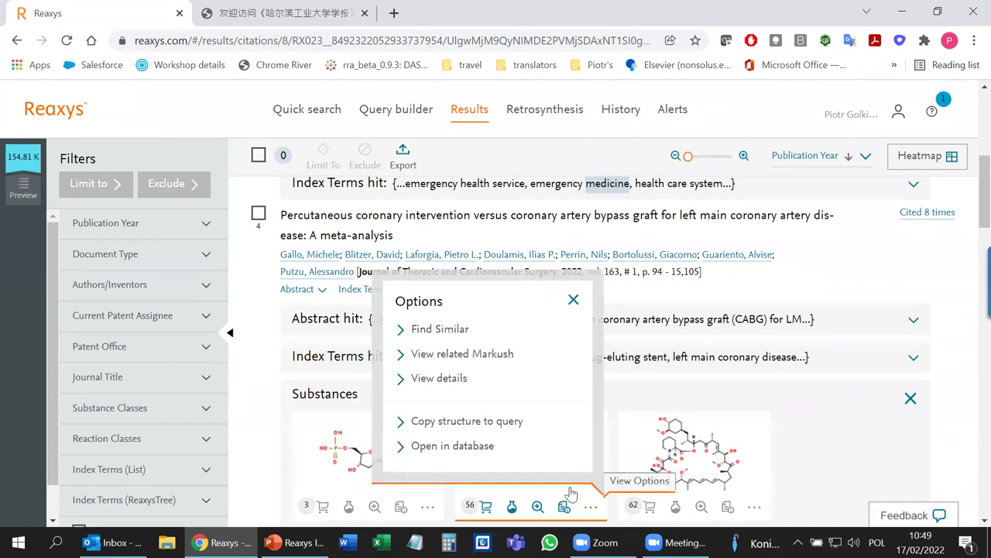
left_click(467, 378)
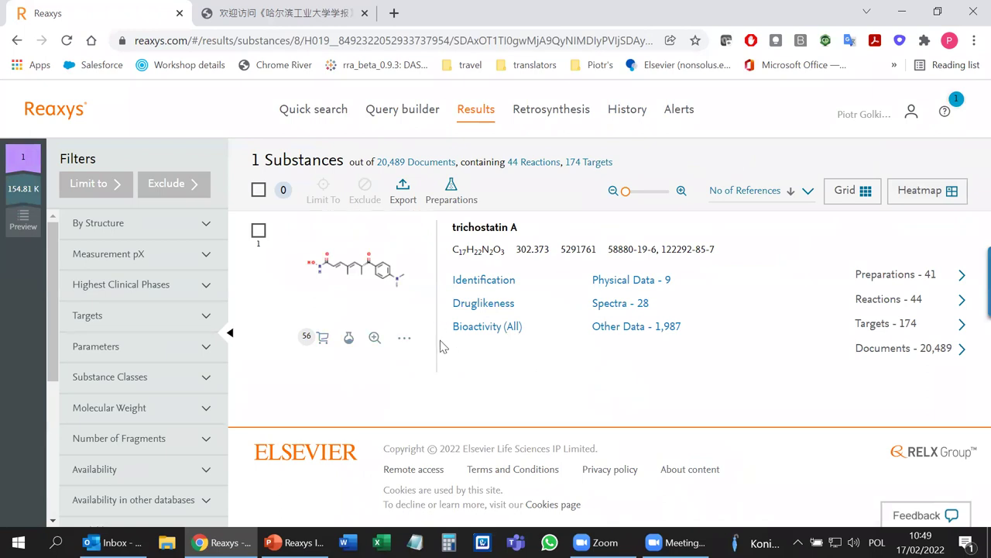
Run a quick search for "1,2,4,5-benzenetetracaboxylic acid", open the substance results, and look through the matching structures.
left_click(289, 110)
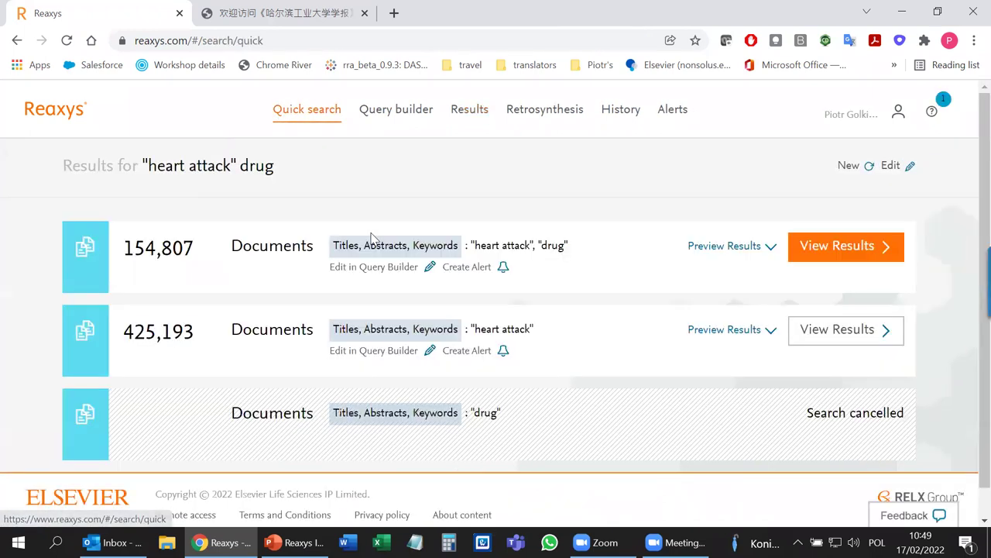
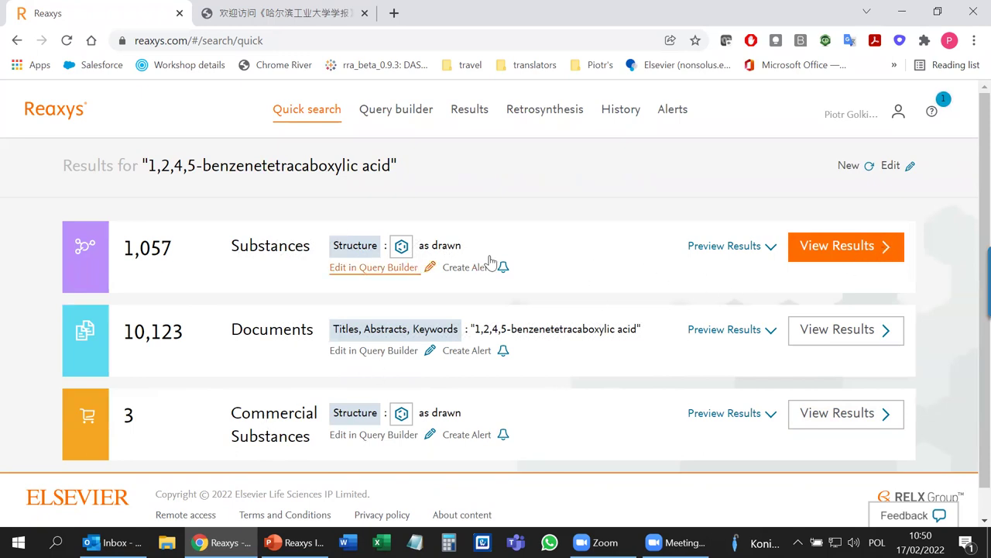
left_click(852, 251)
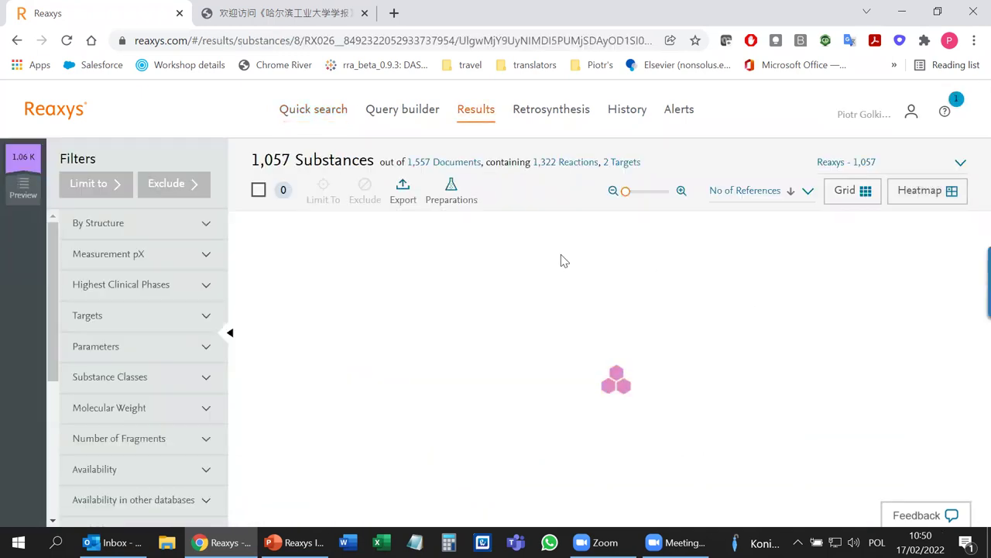
scroll(670, 361, "down", 5)
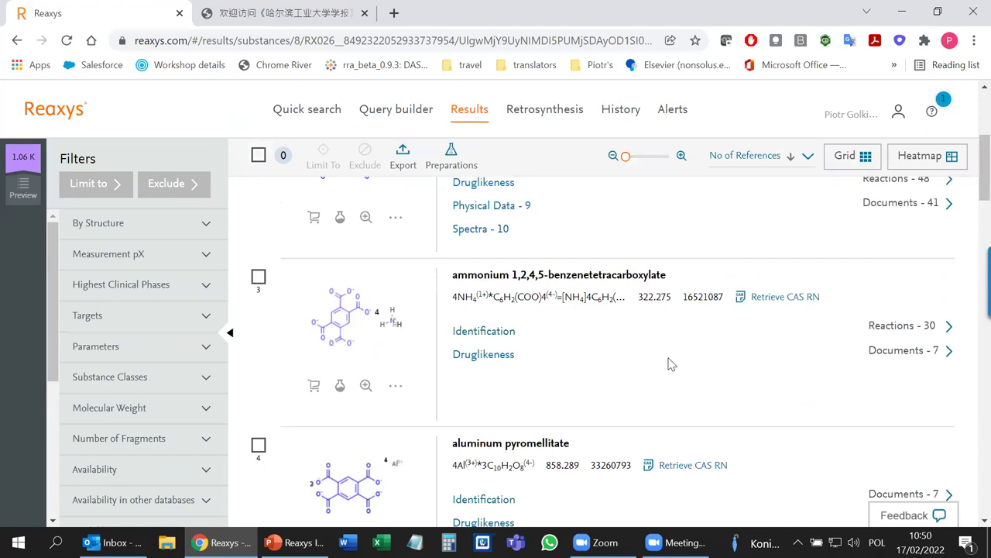
scroll(672, 359, "up", 5)
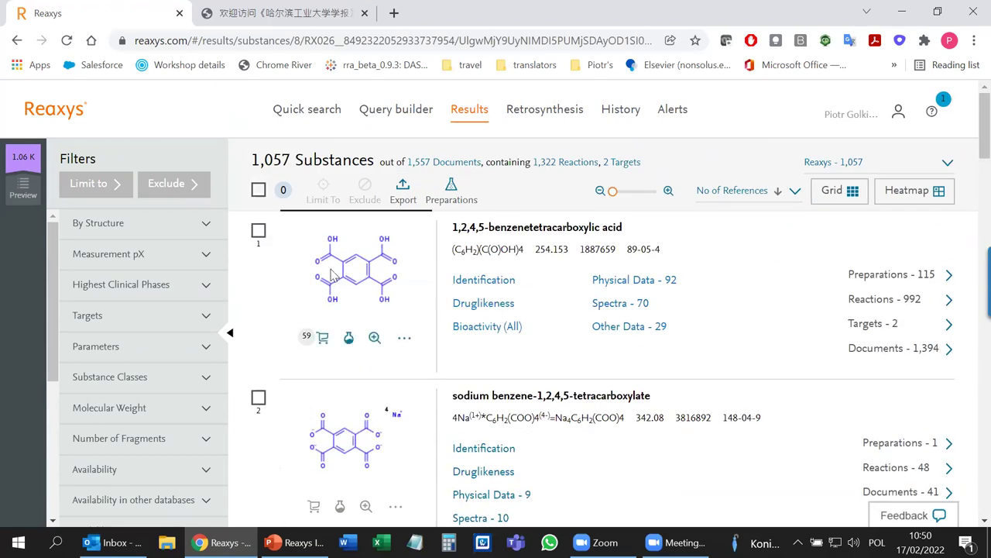
scroll(442, 333, "down", 2)
scroll(445, 373, "down", 2)
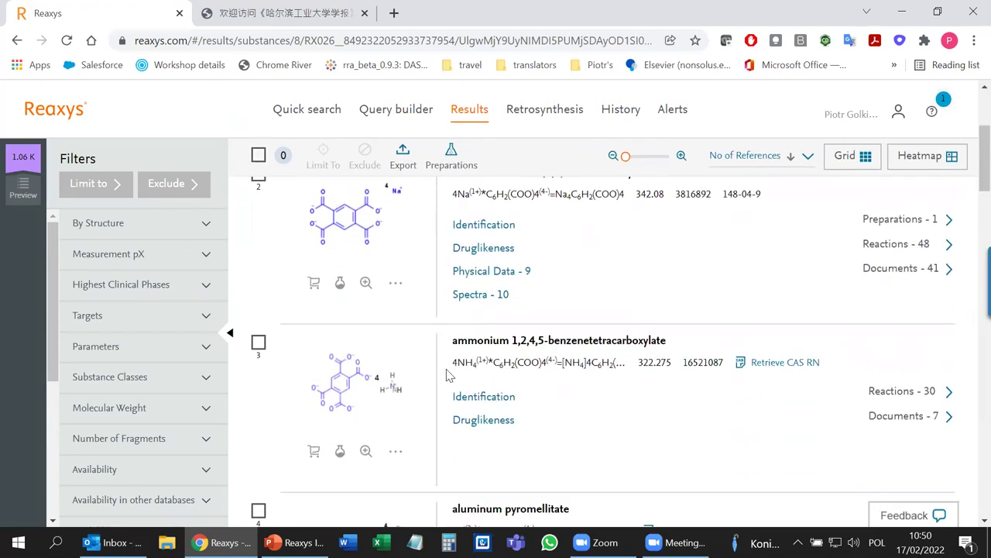
scroll(449, 370, "down", 5)
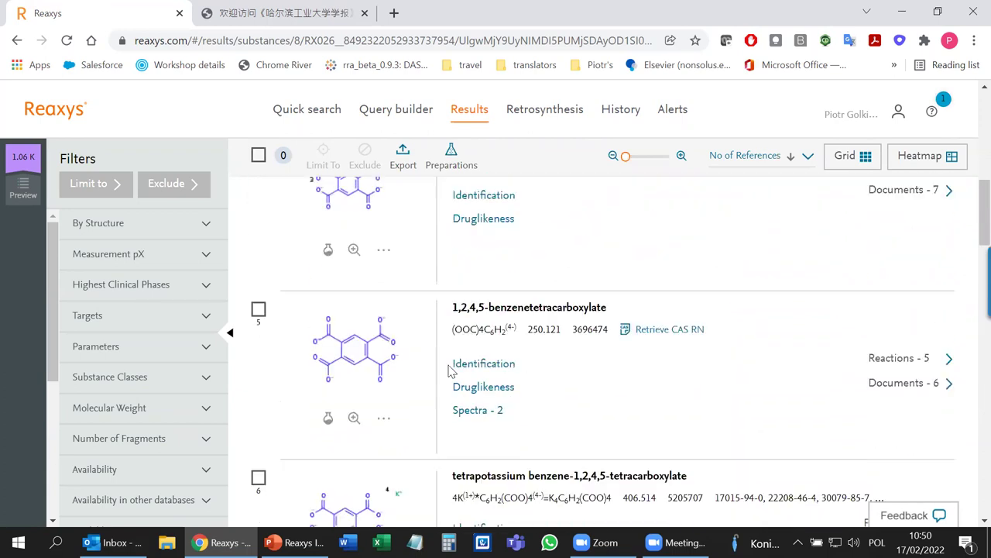
scroll(449, 365, "up", 4)
scroll(449, 367, "up", 5)
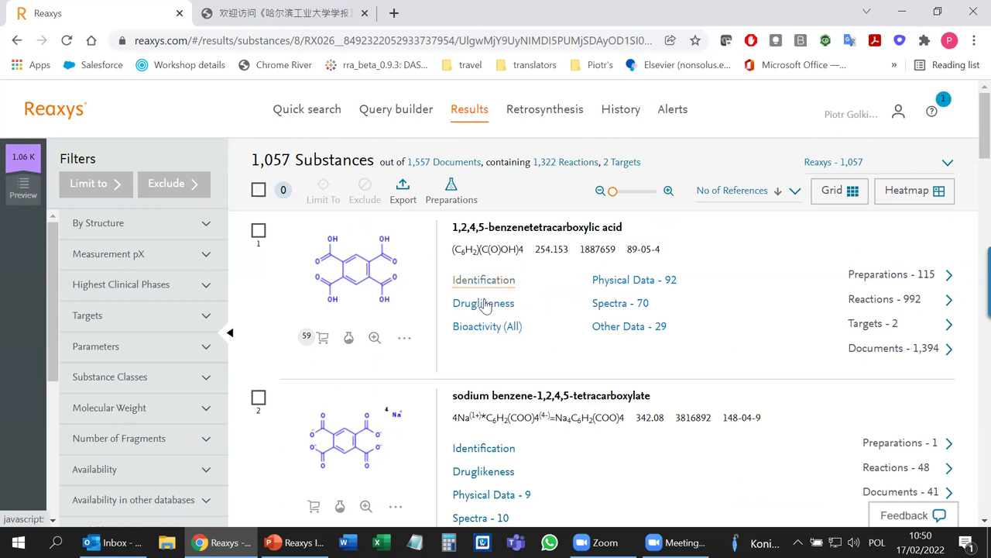
Examine the density and melting point entries in the physical data of 1,2,4,5-benzenetetracarboxylic acid, collapsing each after viewing.
left_click(620, 283)
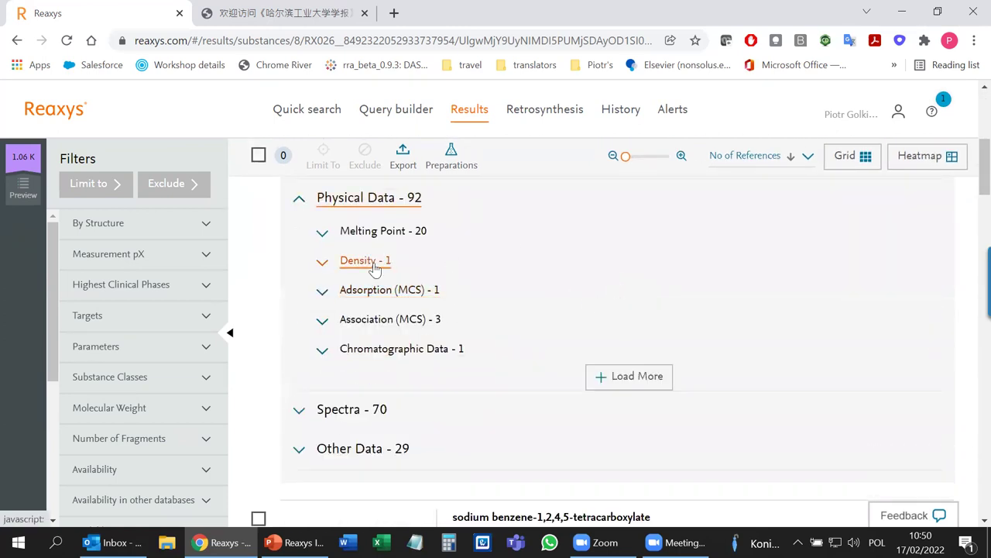
left_click(375, 265)
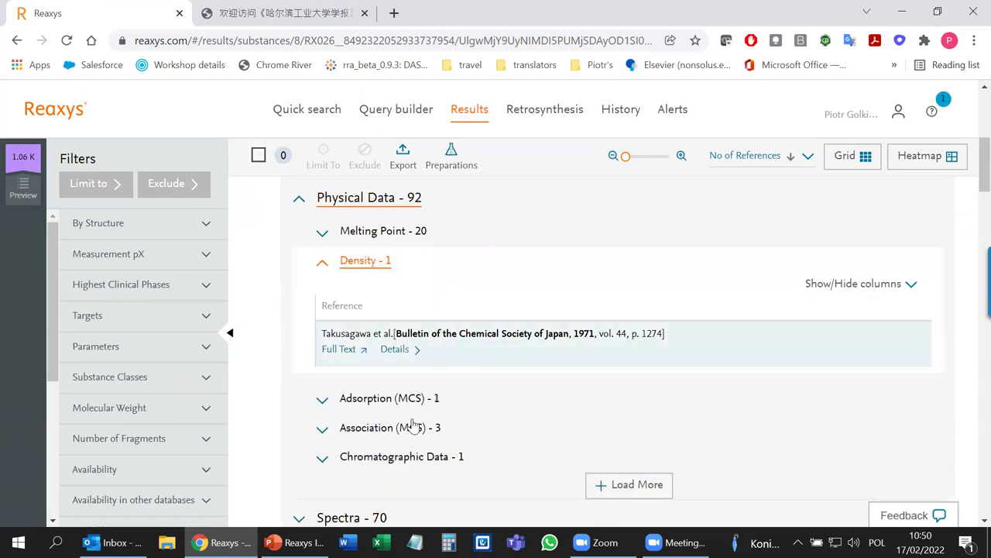
left_click(345, 264)
left_click(355, 234)
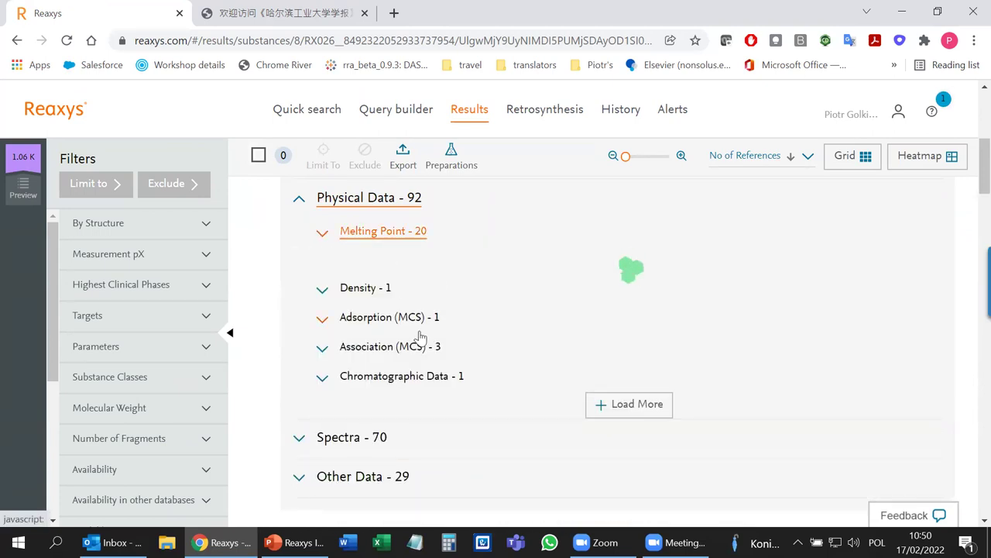
scroll(505, 407, "down", 2)
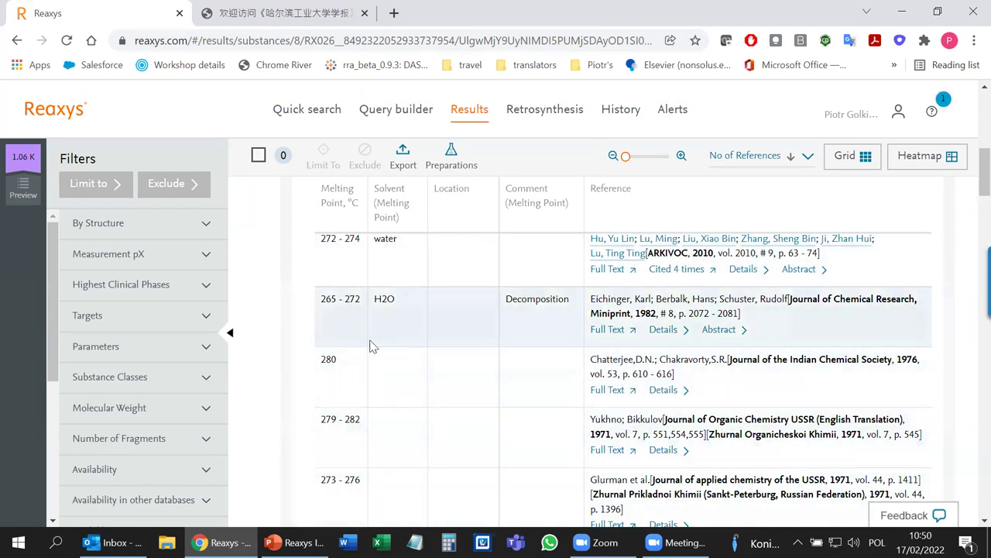
scroll(372, 366, "up", 3)
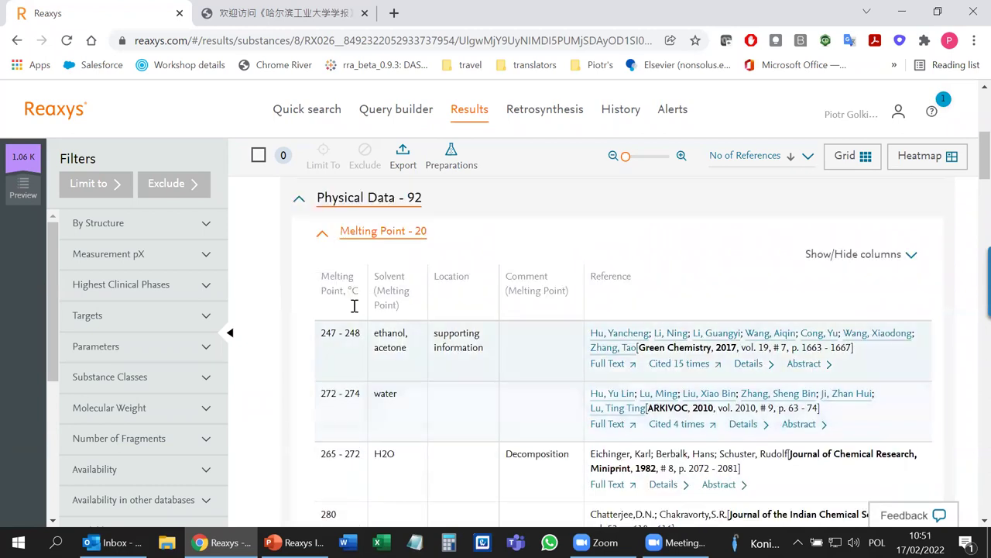
left_click(354, 234)
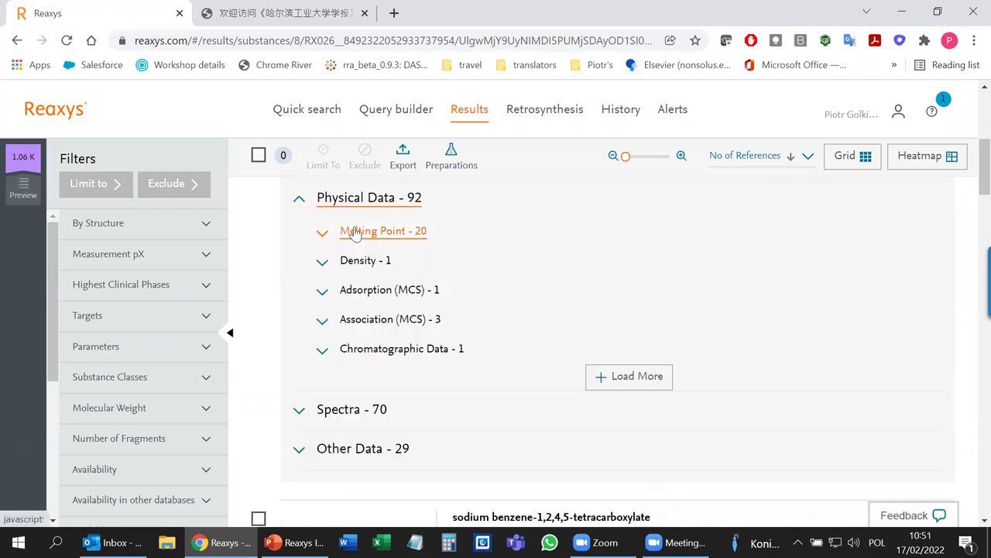
Check the same substance's chromatographic data and its NMR spectroscopy entries, then collapse the spectra section.
left_click(450, 353)
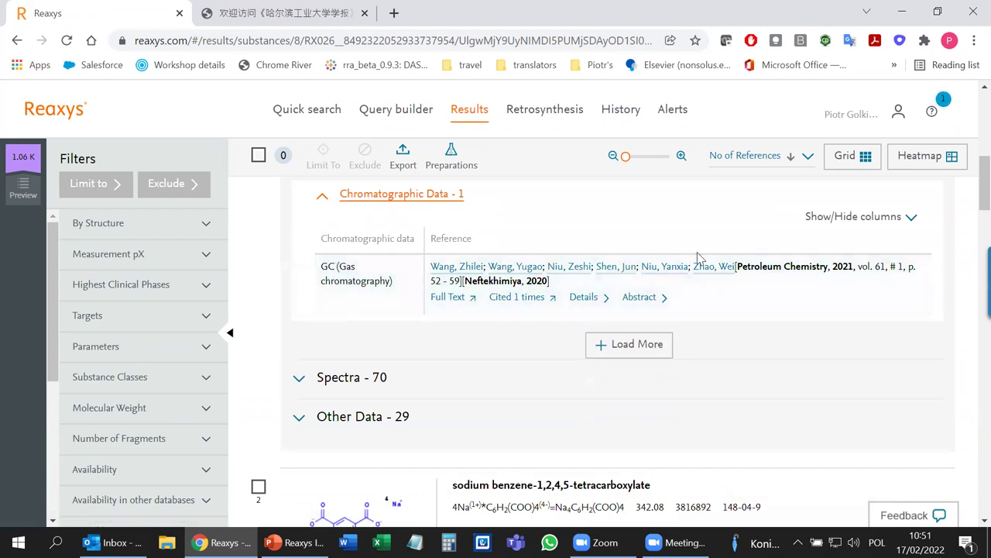
left_click(361, 378)
scroll(436, 343, "down", 2)
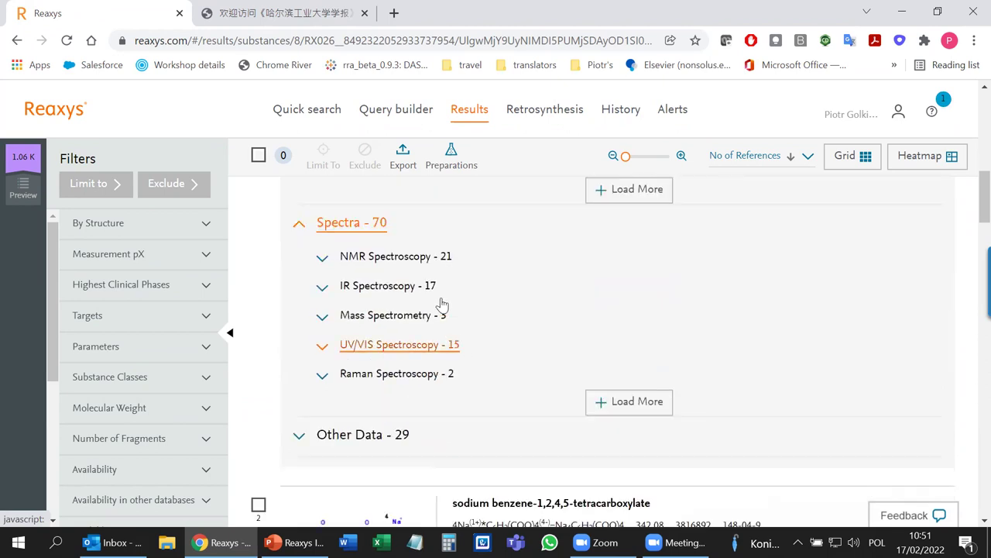
left_click(391, 259)
scroll(441, 333, "down", 3)
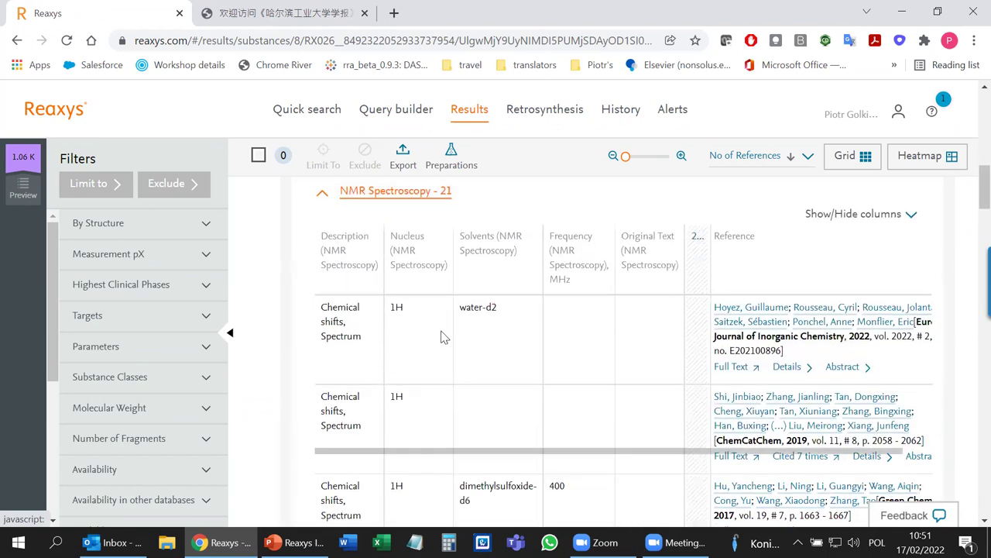
scroll(376, 292, "up", 2)
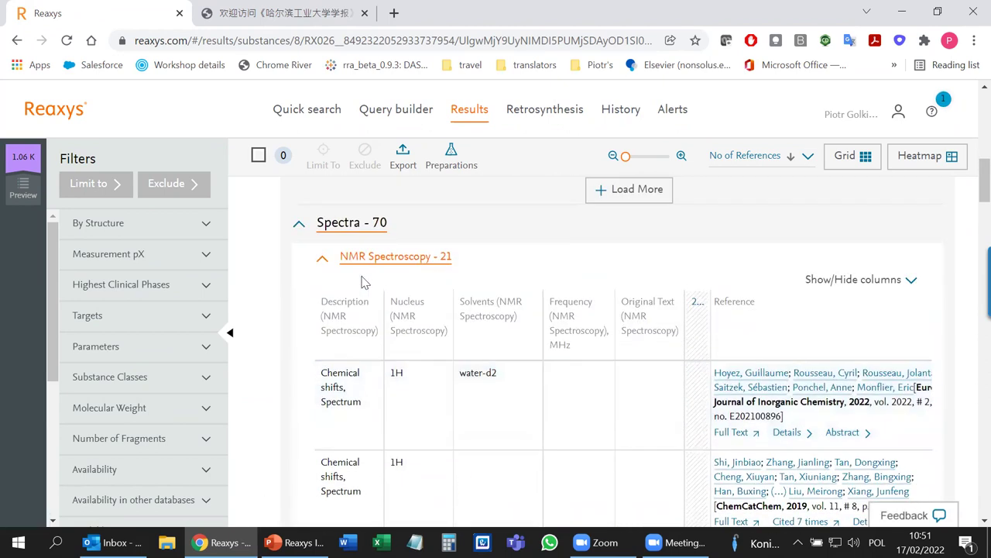
left_click(345, 224)
Expand the acid's other data and read through the use patterns and their references.
left_click(345, 264)
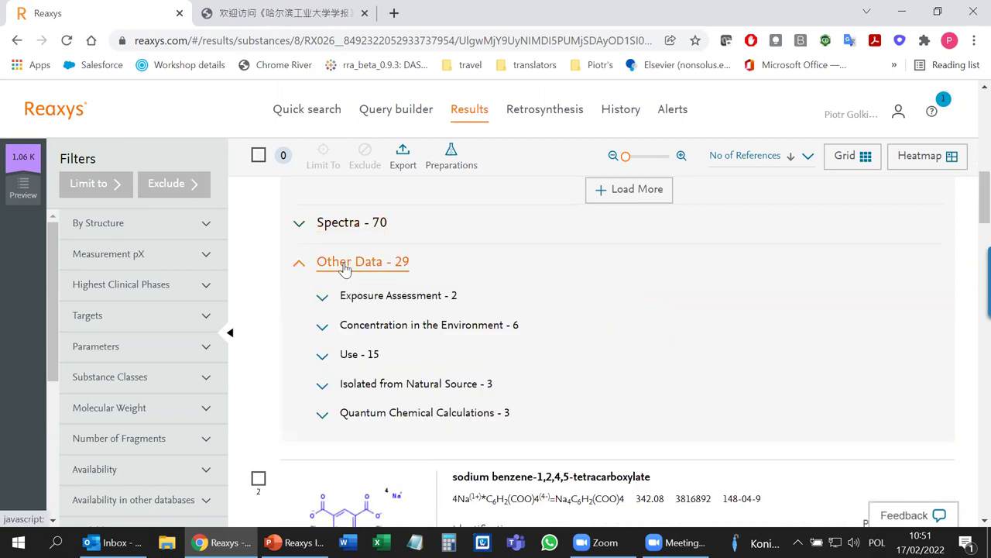
scroll(476, 329, "down", 1)
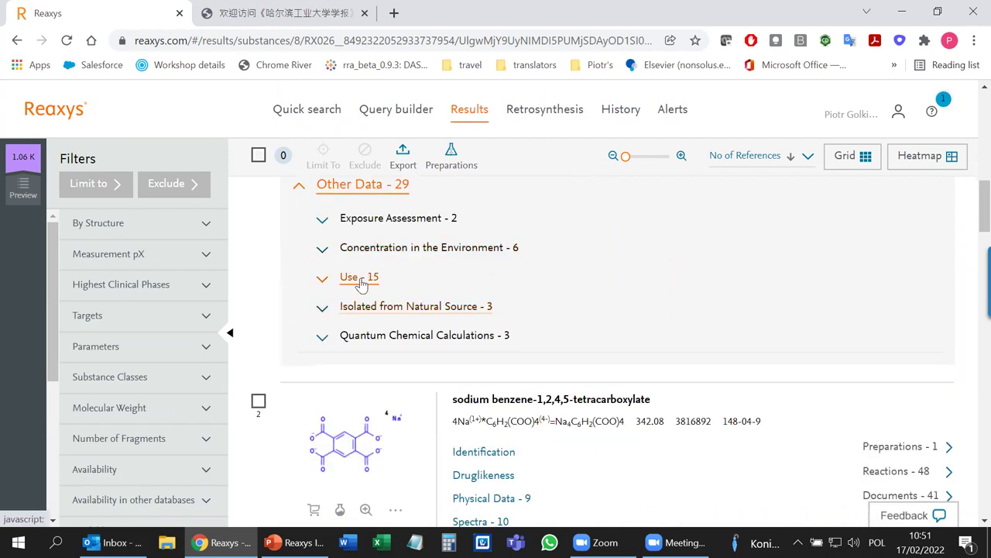
left_click(361, 278)
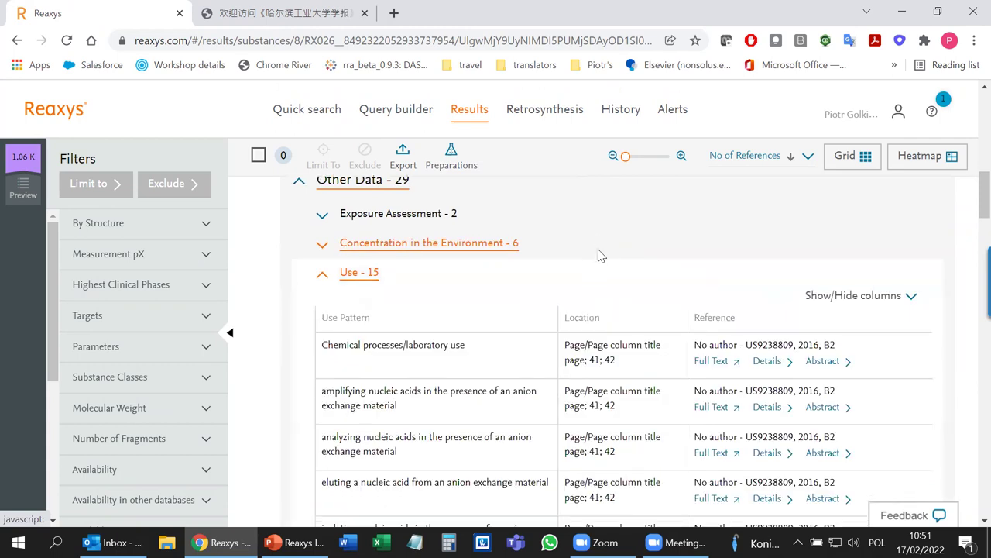
scroll(418, 246, "down", 2)
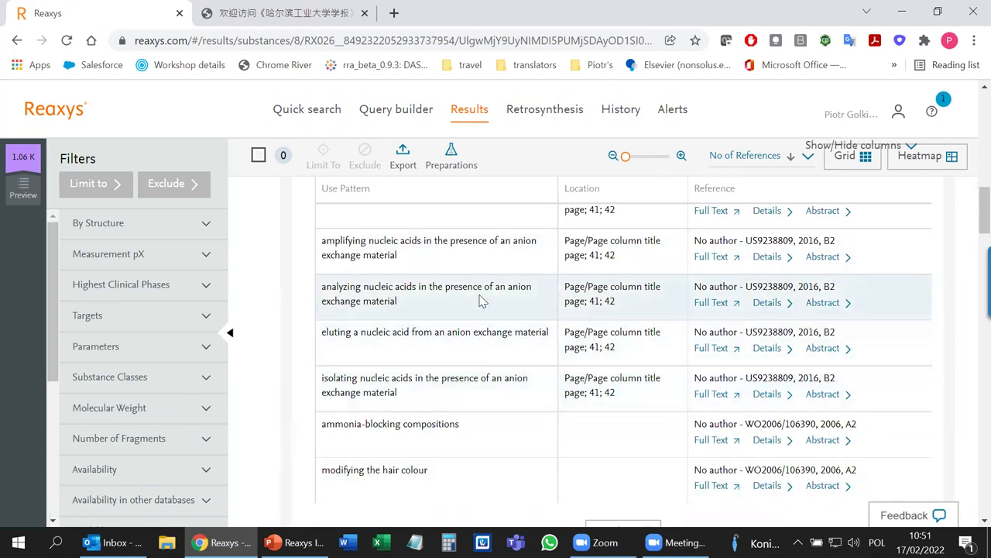
scroll(442, 338, "down", 2)
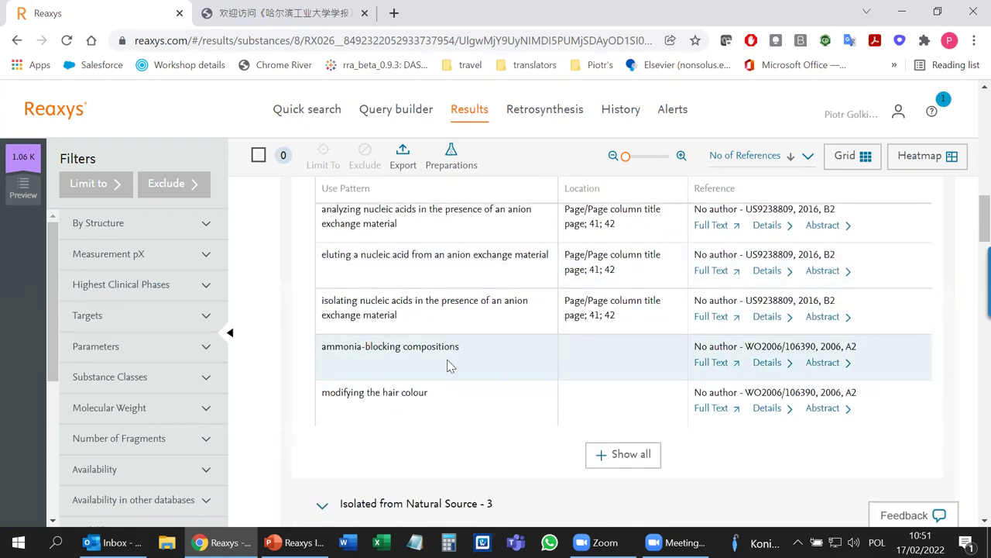
scroll(448, 365, "down", 2)
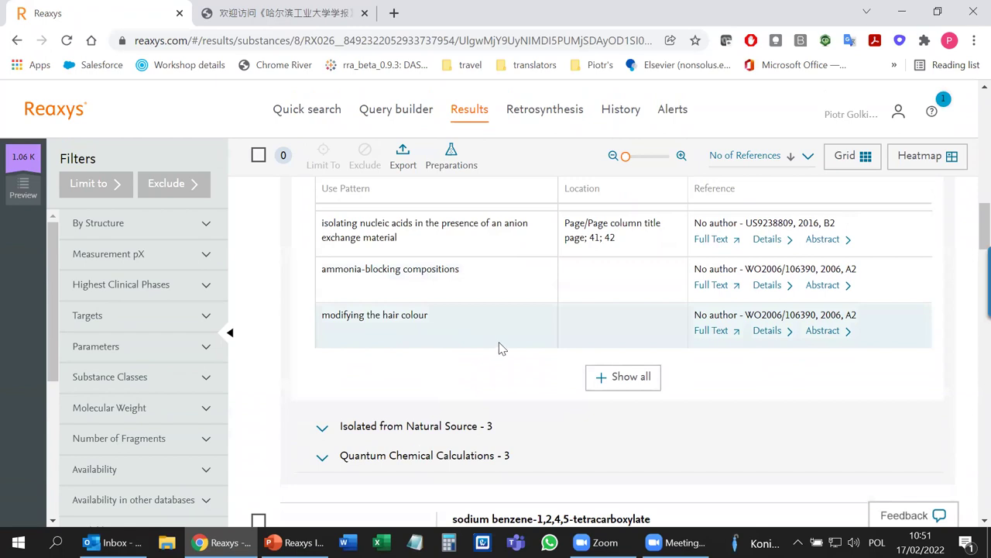
scroll(499, 343, "up", 4)
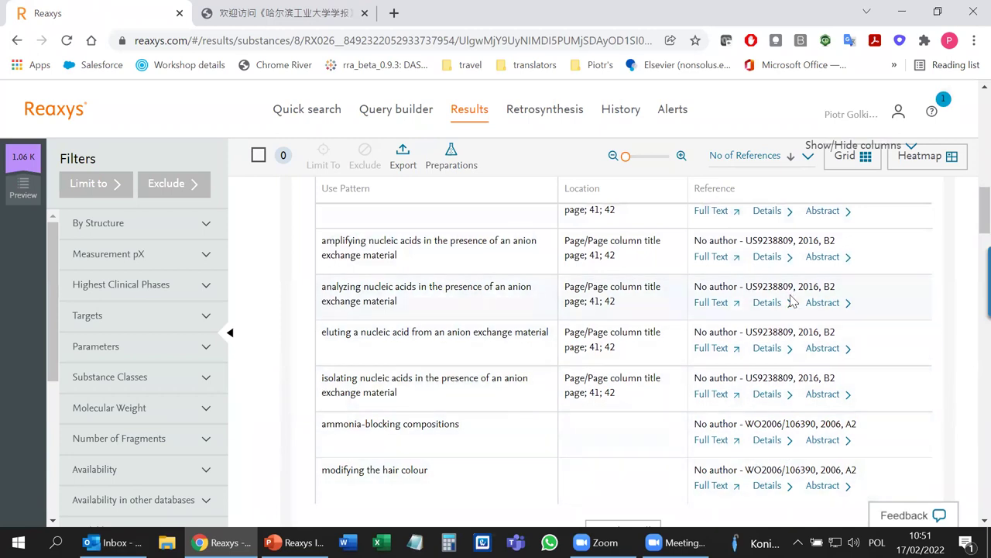
scroll(769, 456, "down", 1)
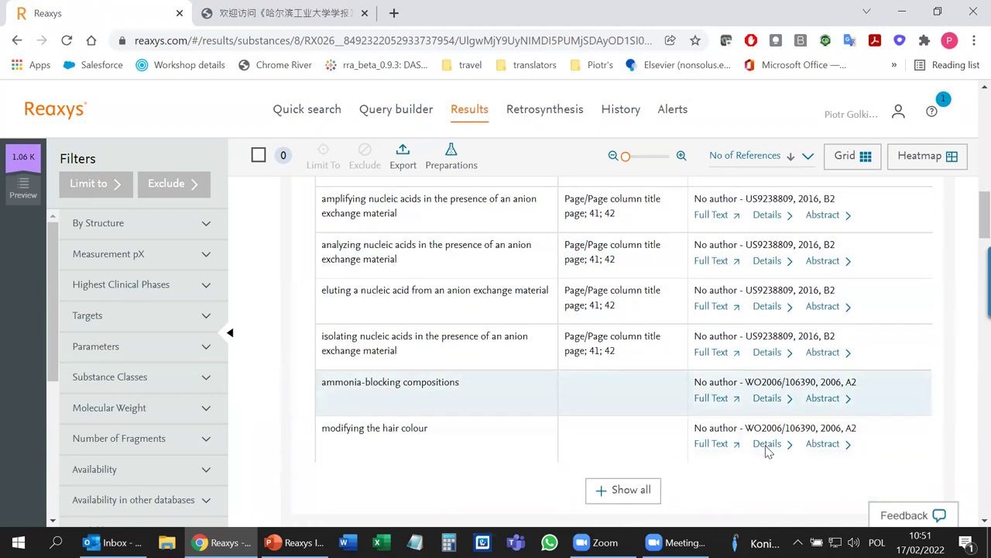
scroll(765, 438, "up", 1)
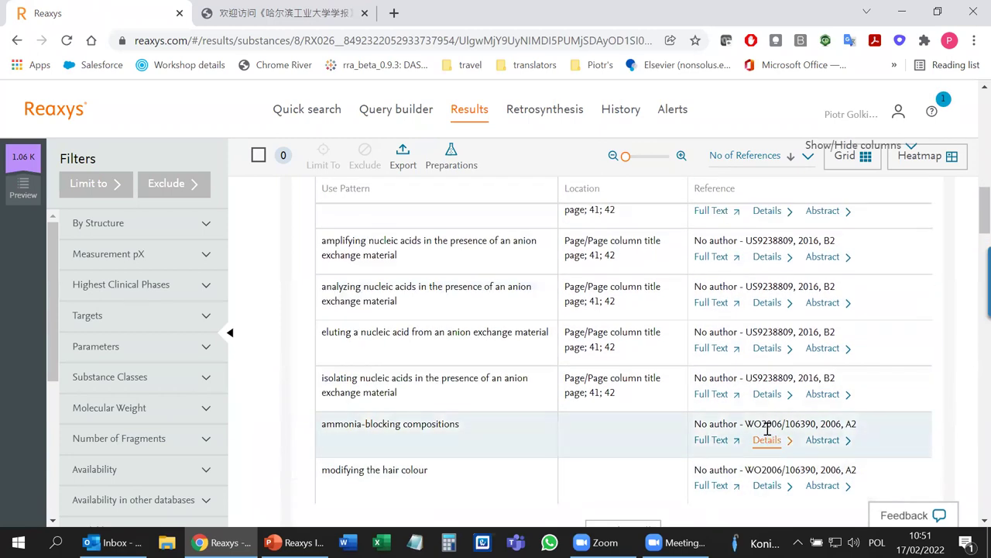
Open the full text of patent US9238809 at the US Patent and Trademark Office, skim it, and return to the Reaxys results.
left_click(713, 256)
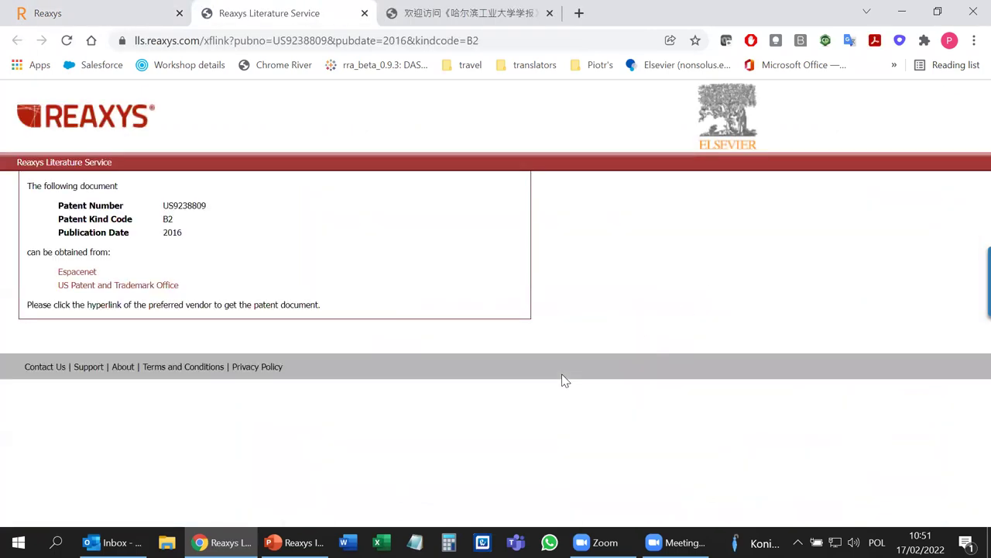
left_click(78, 289)
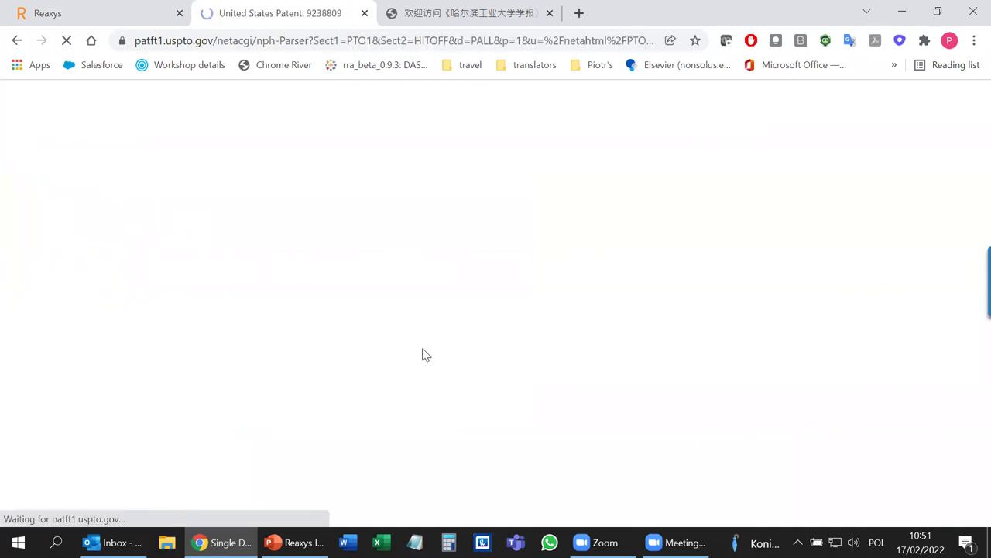
scroll(422, 355, "down", 5)
scroll(422, 355, "down", 10)
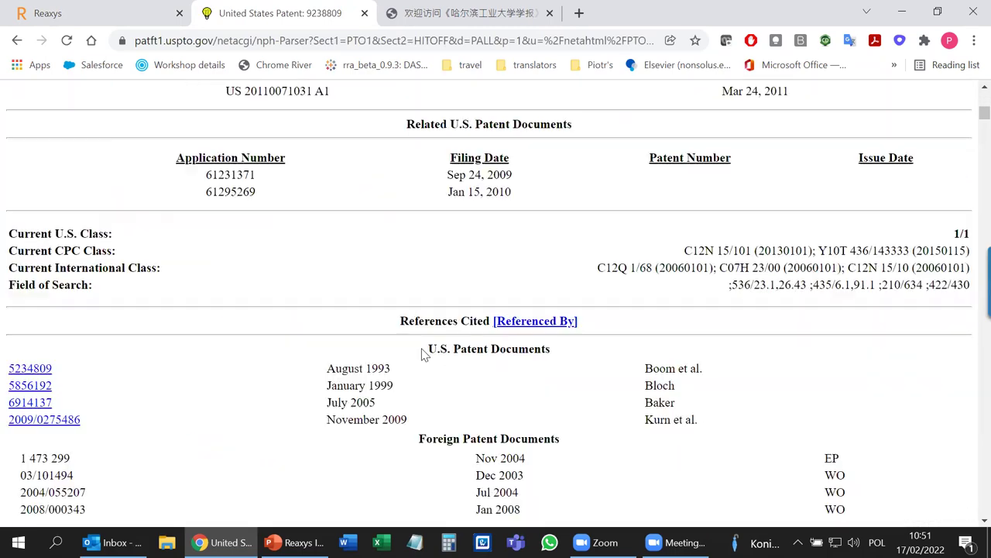
key("Home")
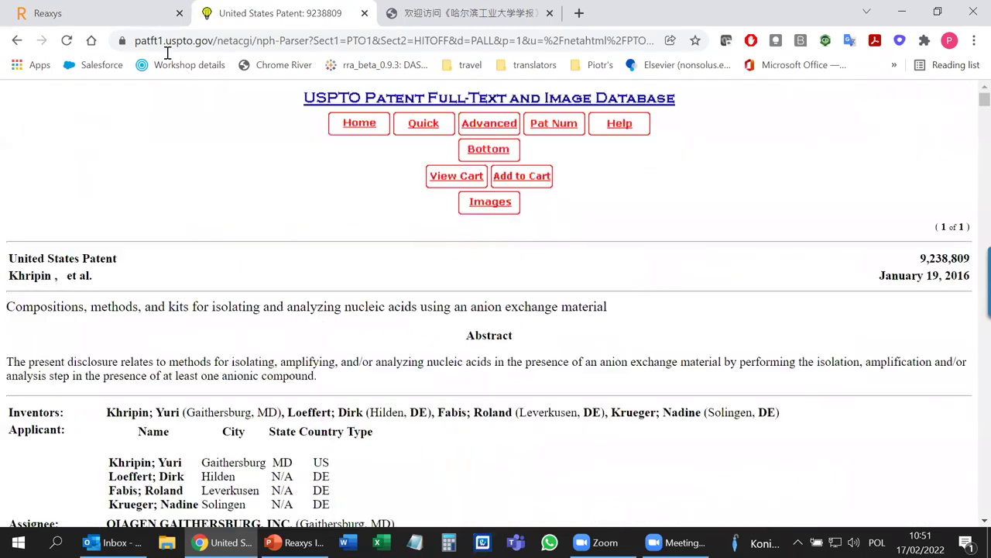
left_click(97, 15)
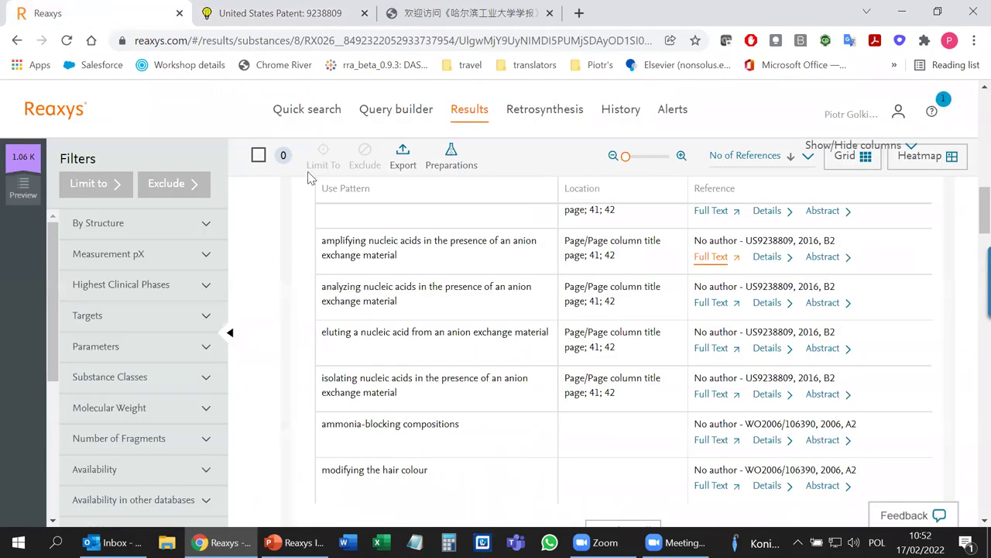
Start a new quick search for coumarin.
left_click(300, 114)
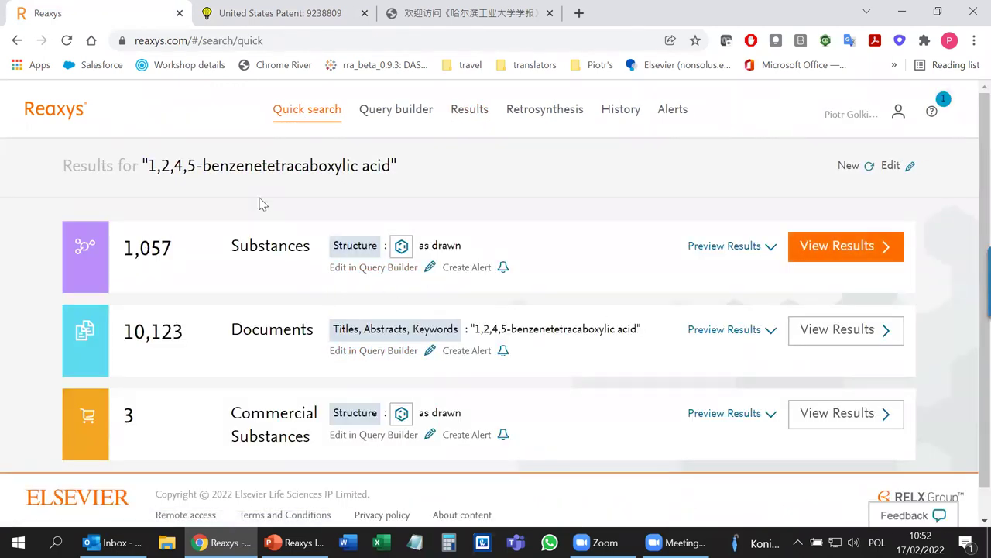
left_click(849, 166)
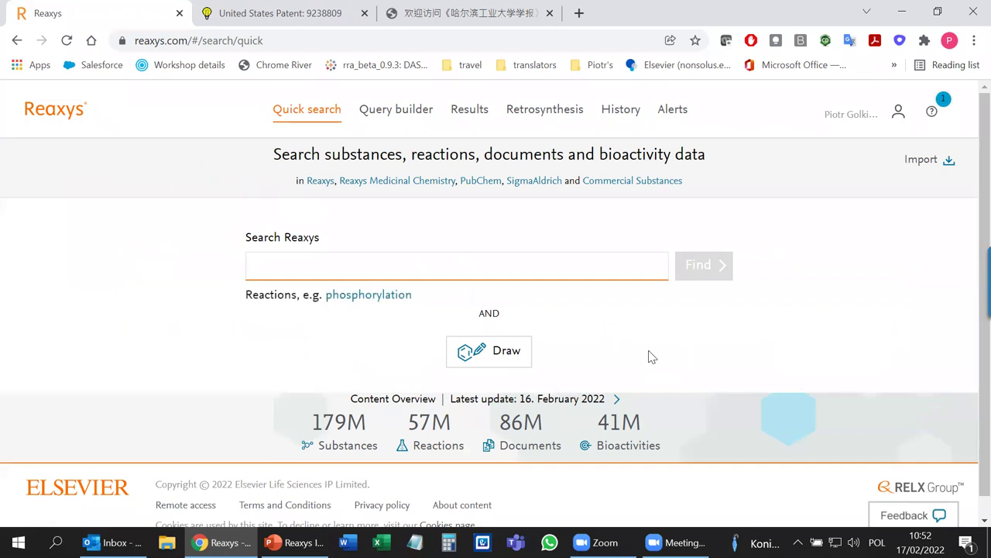
type("coumarin")
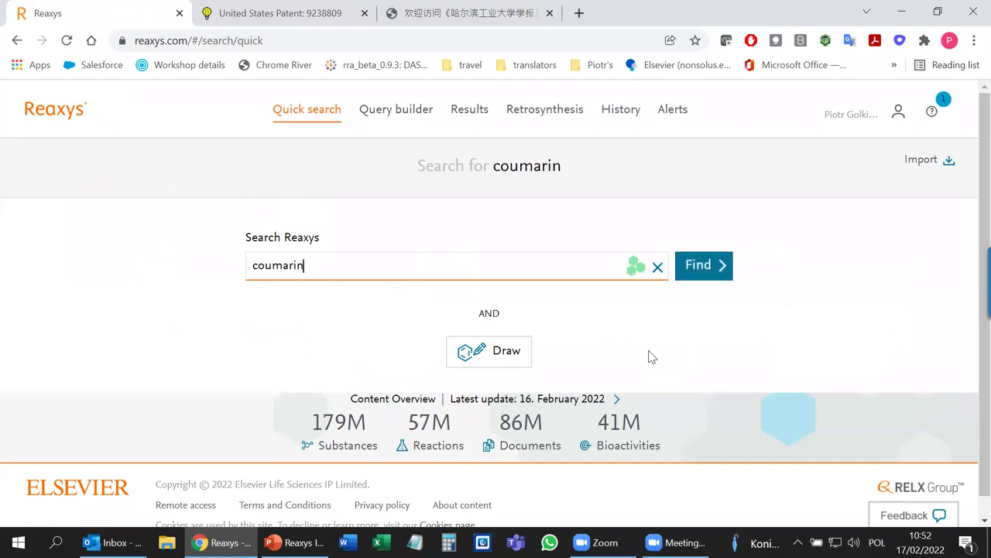
key("Return")
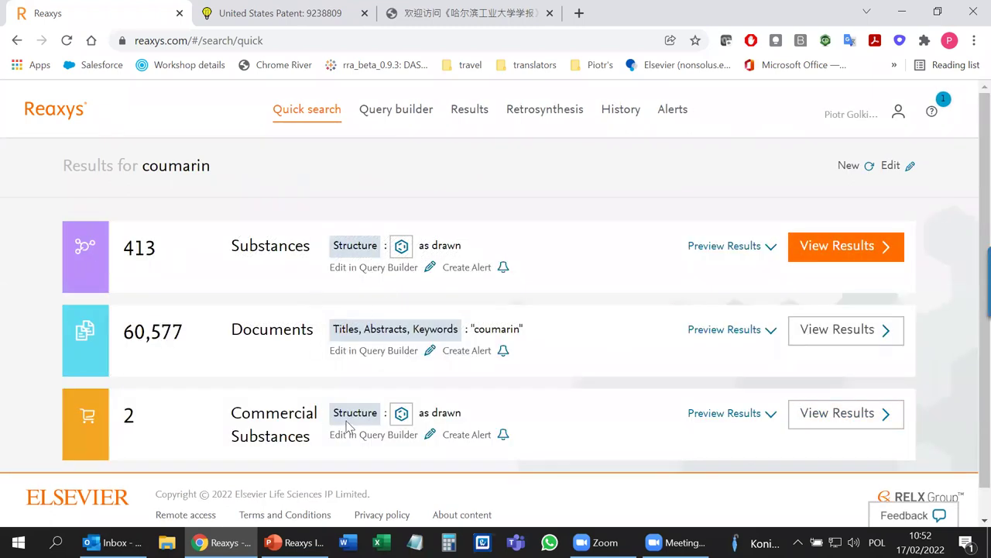
View the substance results and open the preparations of the first hit, coumarin.
left_click(853, 255)
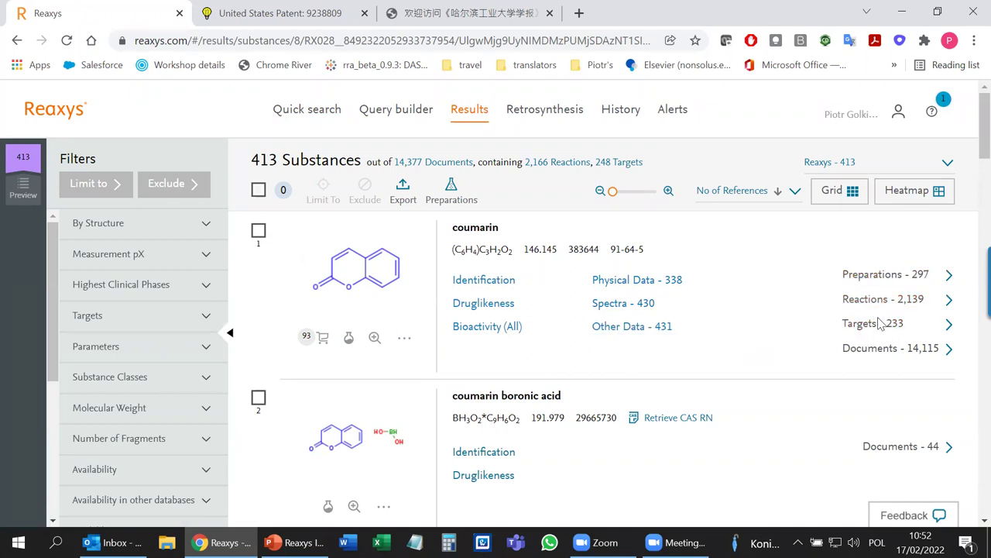
left_click(890, 276)
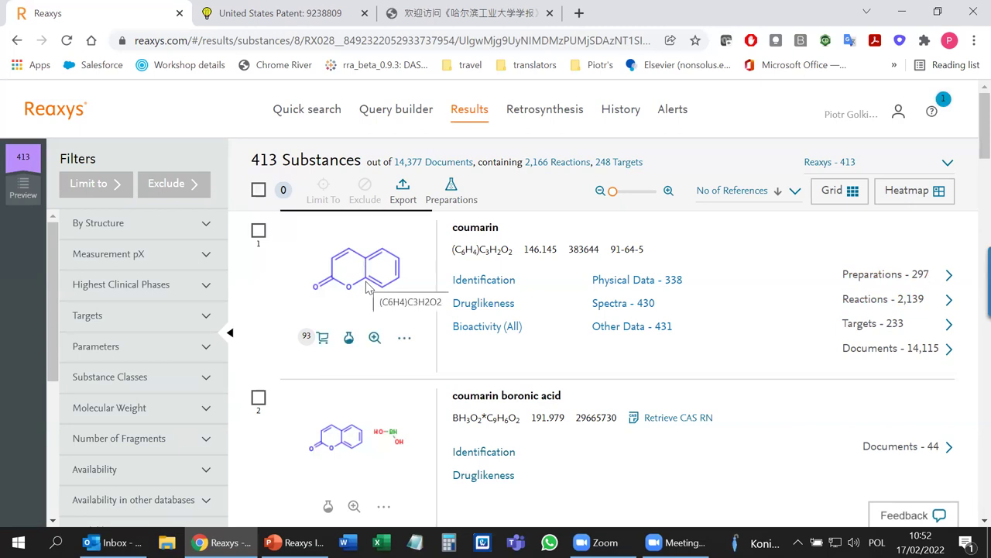
left_click(884, 276)
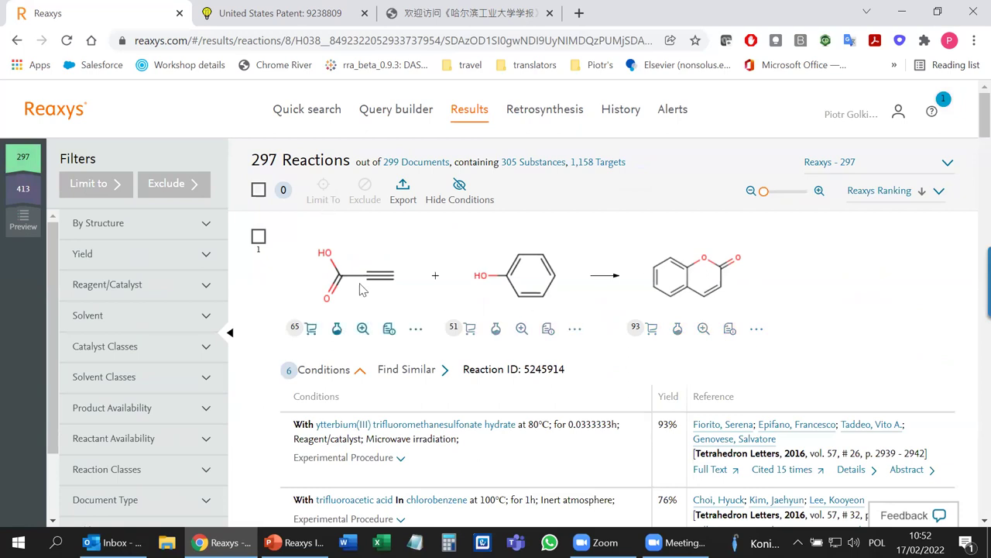
Read the experimental procedure for the ytterbium(III) trifluoromethanesulfonate hydrate conditions of the first reaction, then collapse it.
scroll(422, 325, "down", 3)
scroll(387, 330, "down", 1)
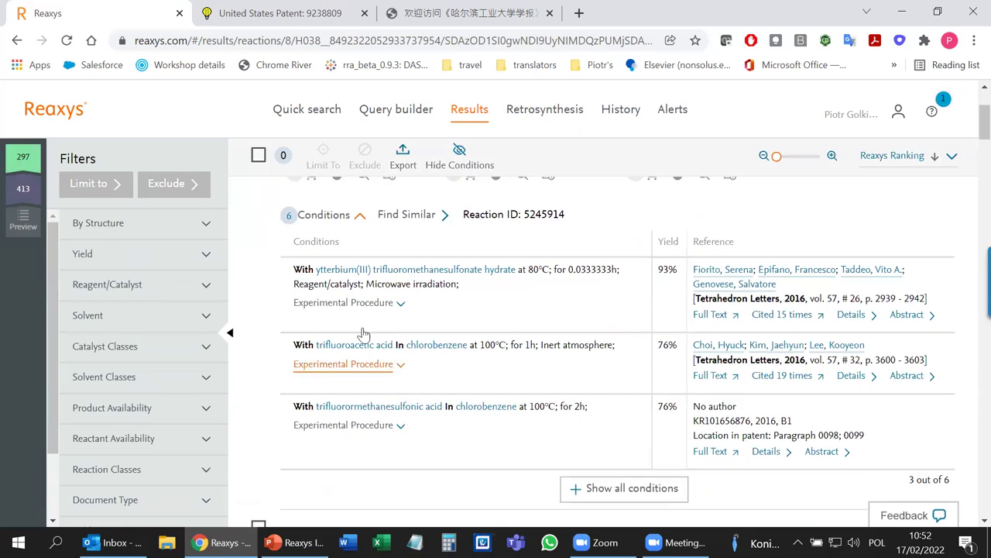
left_click(356, 309)
scroll(559, 350, "down", 2)
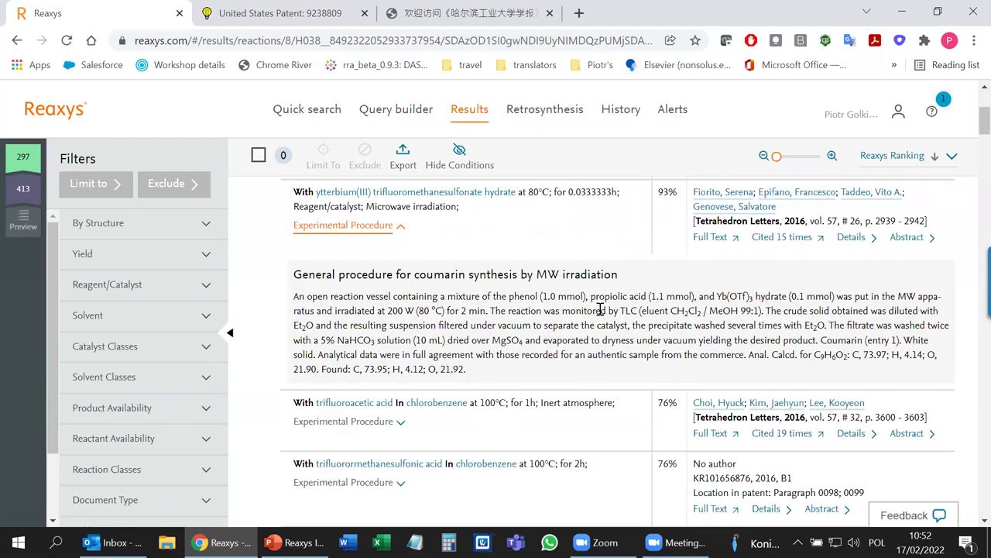
left_click(364, 231)
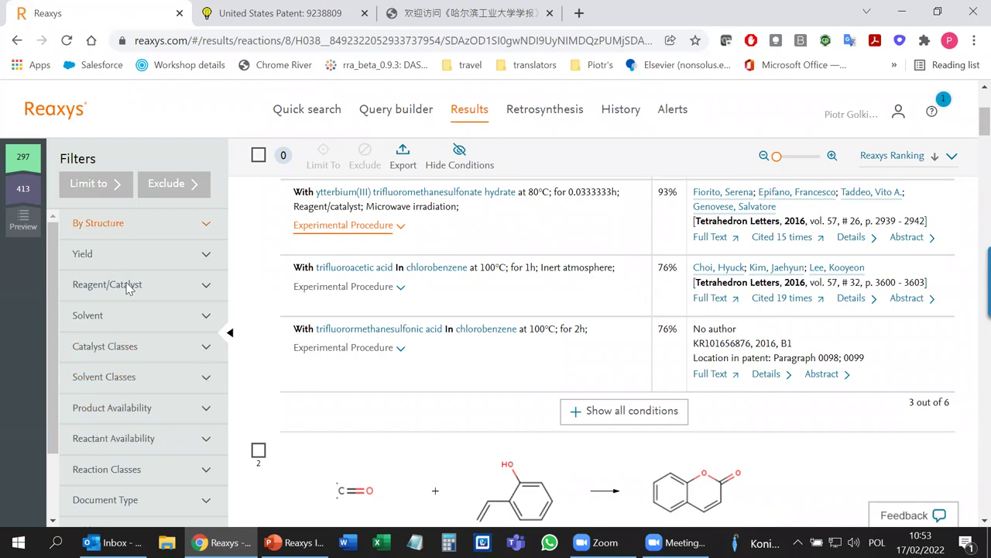
Look over the reaction filters, checking the structure and yield filters and collapsing each one.
scroll(273, 181, "up", 3)
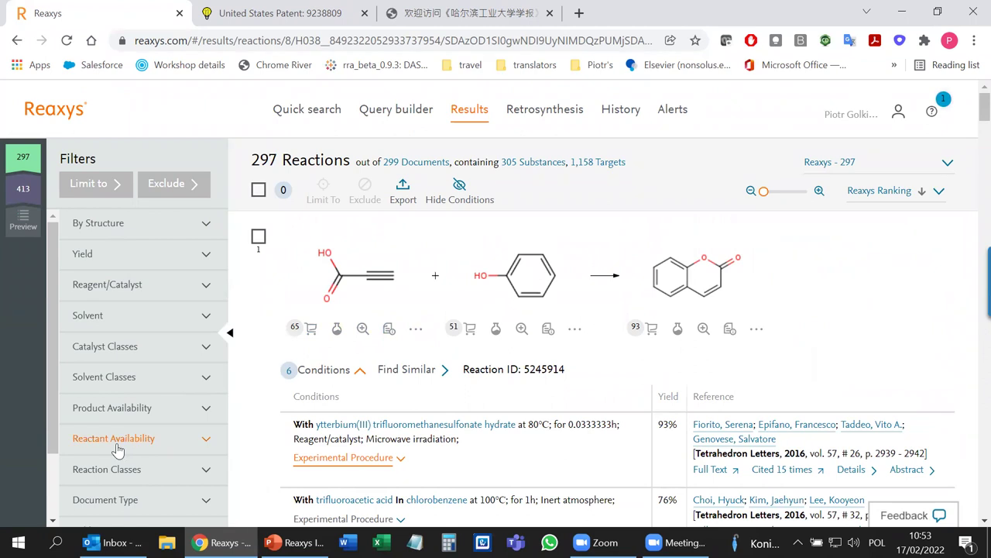
scroll(116, 450, "down", 1)
scroll(117, 450, "up", 1)
left_click(105, 225)
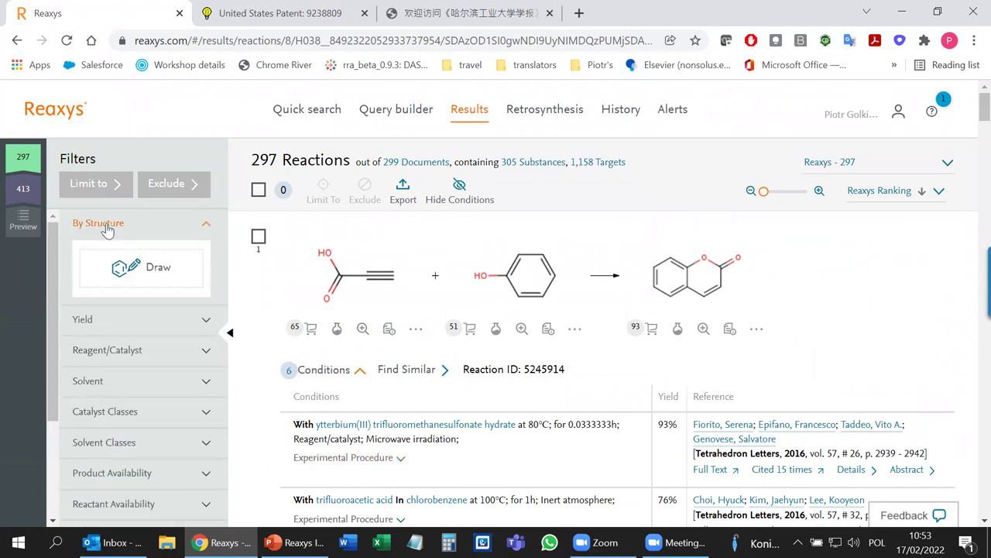
left_click(107, 226)
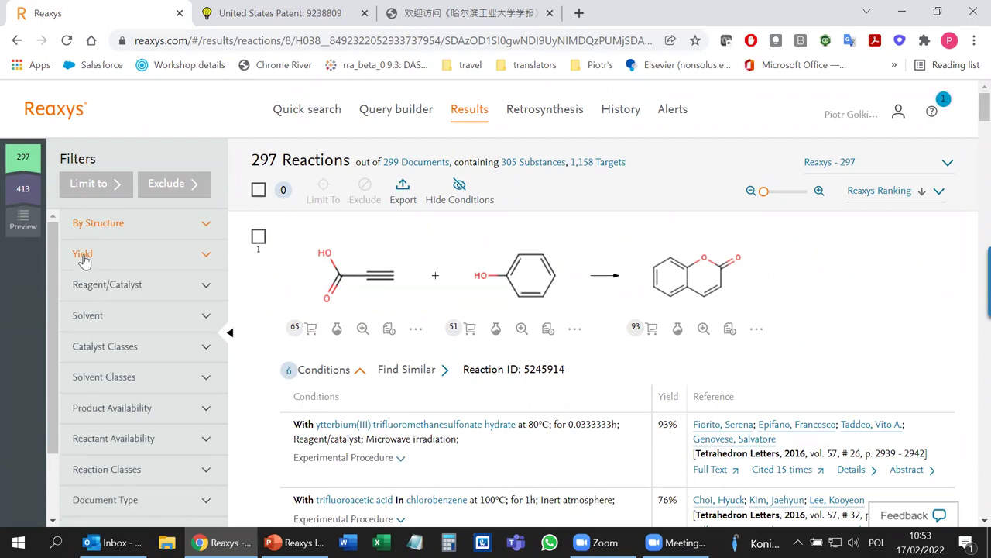
left_click(82, 254)
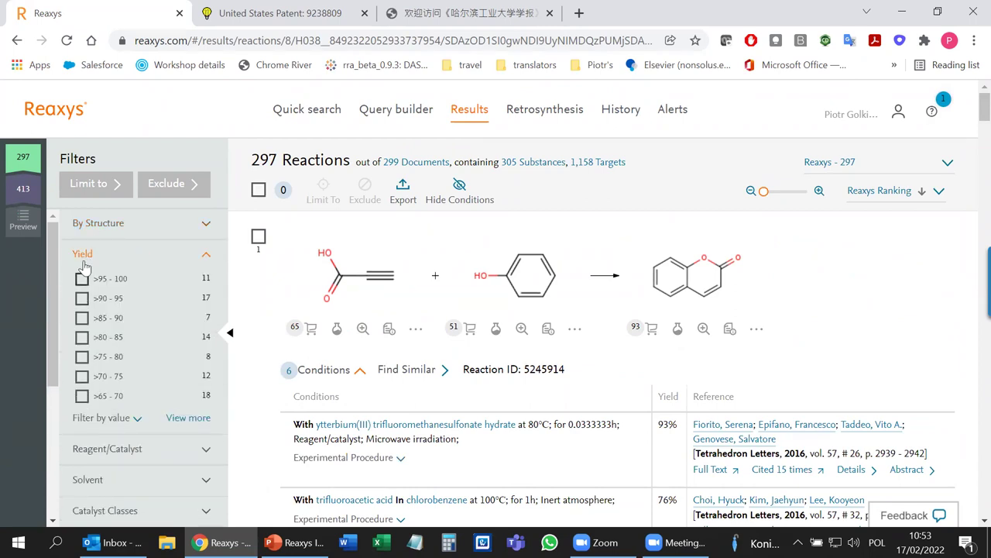
left_click(83, 259)
Check the options of the reagent/catalyst and solvent filters, collapsing each after viewing.
left_click(84, 286)
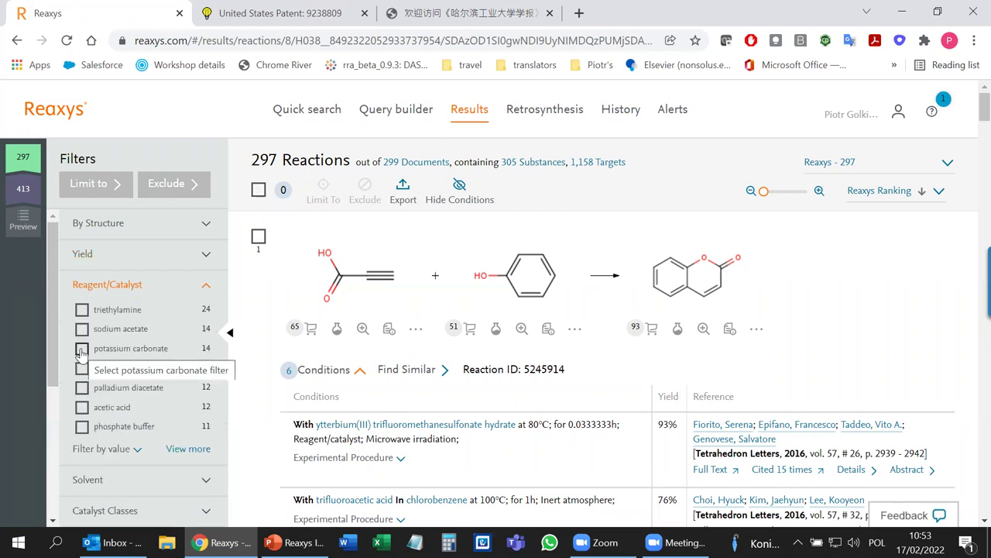
left_click(96, 290)
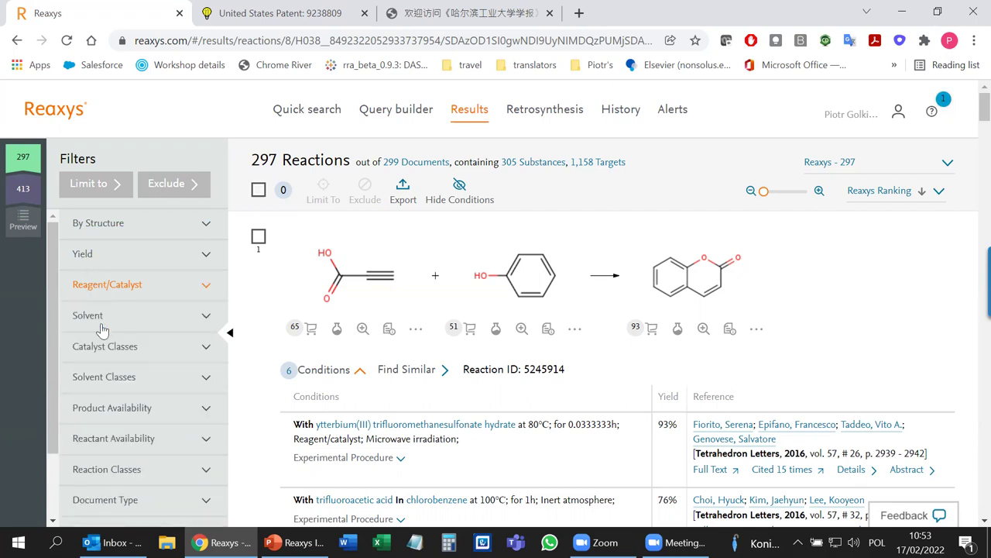
left_click(88, 316)
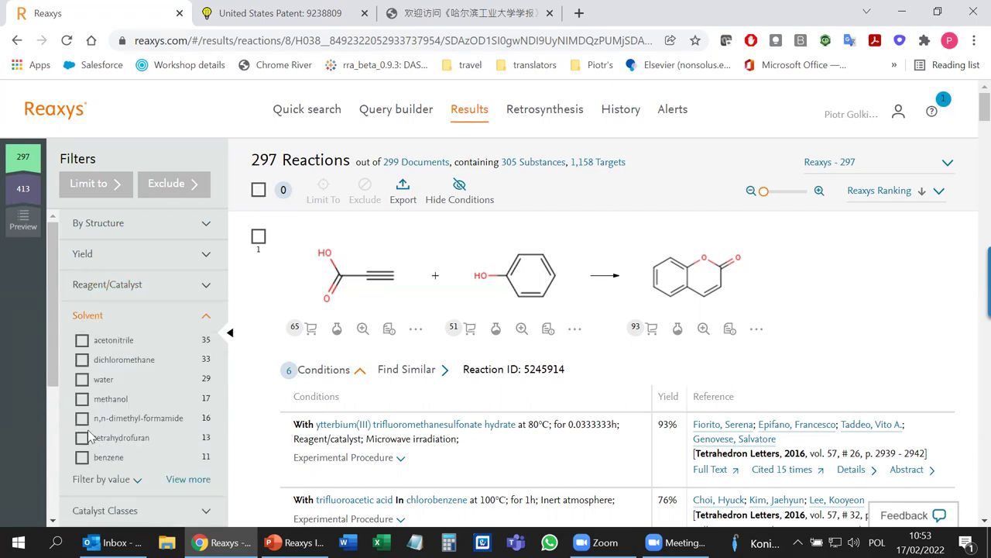
left_click(90, 318)
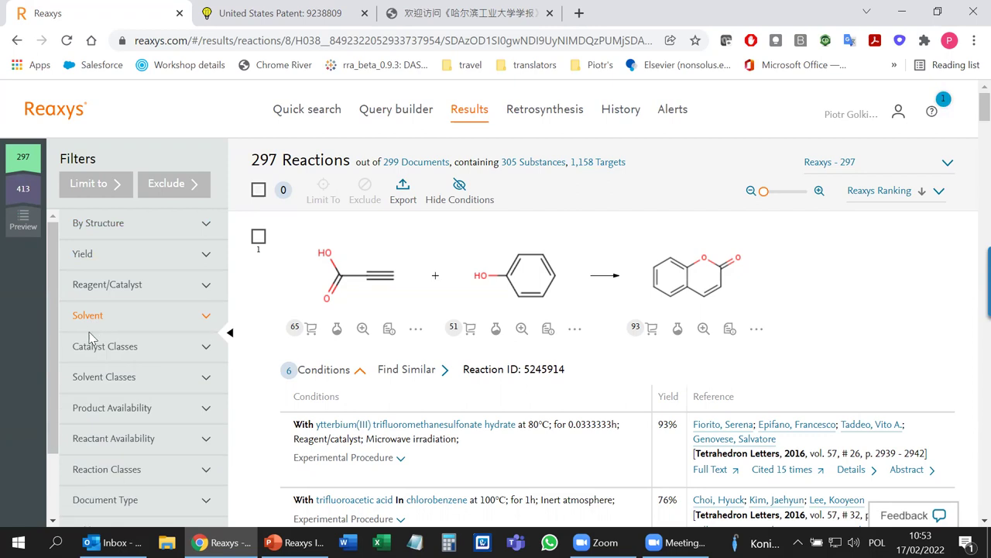
Expand the catalyst classes filter and look over its categories.
left_click(94, 347)
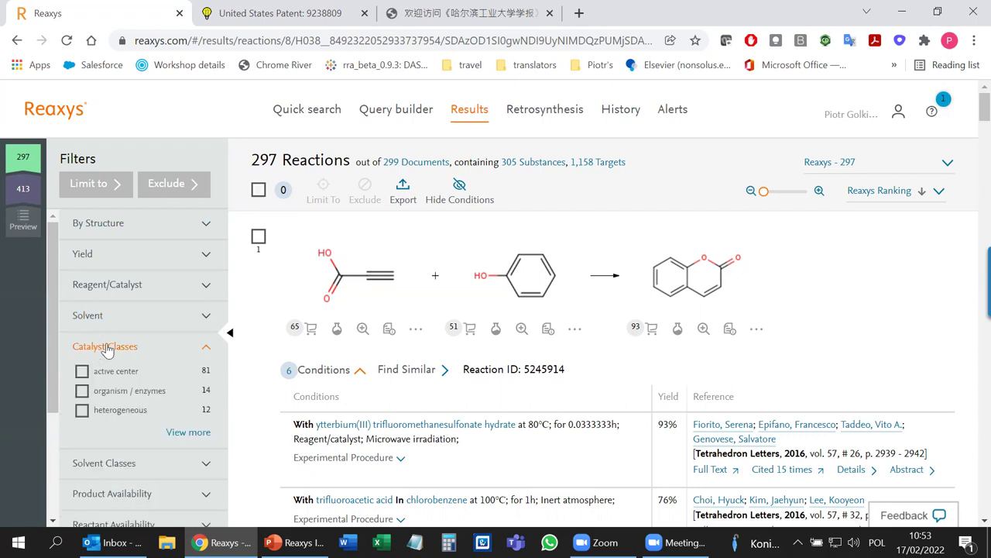
scroll(107, 341, "down", 1)
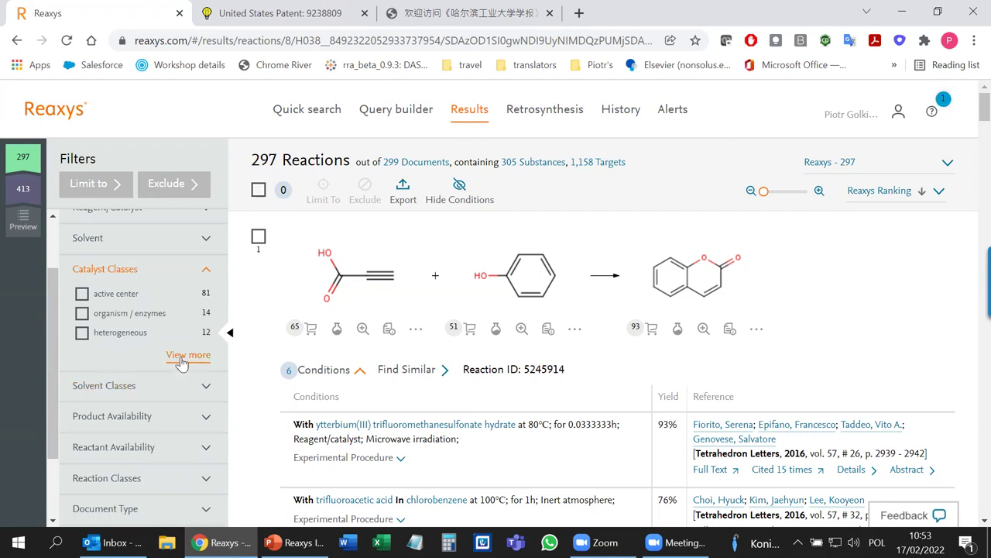
scroll(155, 341, "up", 1)
Browse the full list of solvents sorted by occurrence, close it, and collapse the solvent filter.
left_click(143, 319)
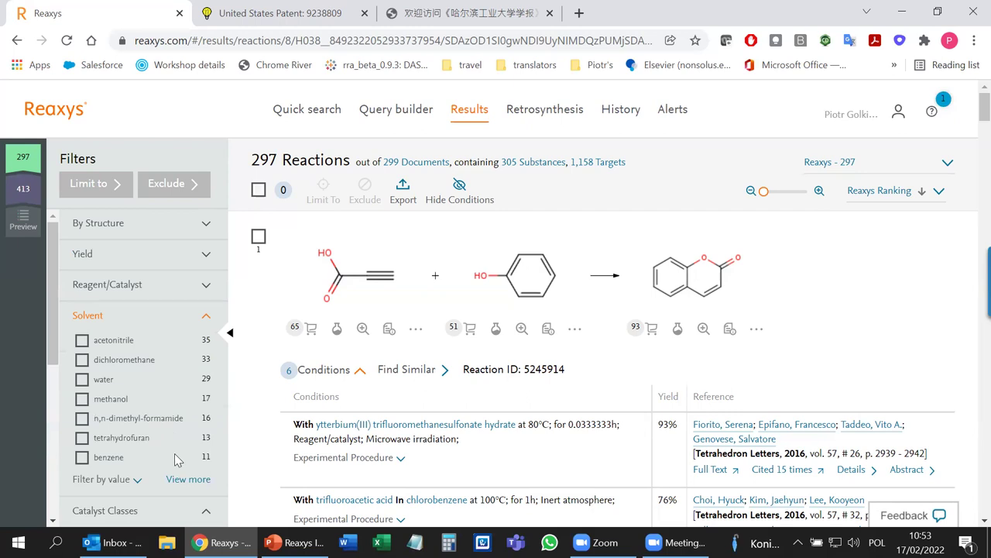
left_click(192, 482)
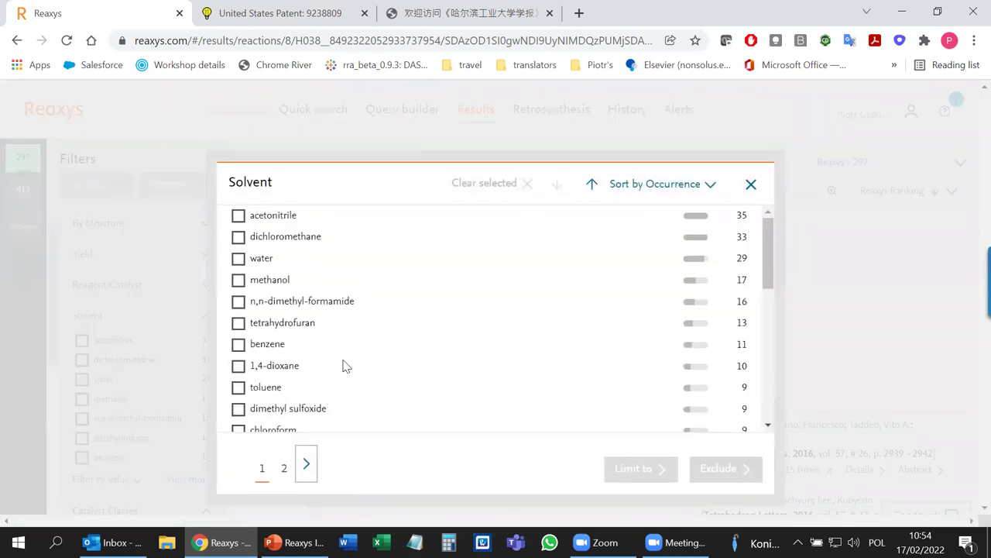
scroll(357, 349, "down", 5)
scroll(372, 337, "up", 5)
left_click(750, 186)
left_click(101, 320)
Open the full catalyst classes tree and expand the active center group down to the Pd catalysts.
left_click(100, 347)
left_click(100, 347)
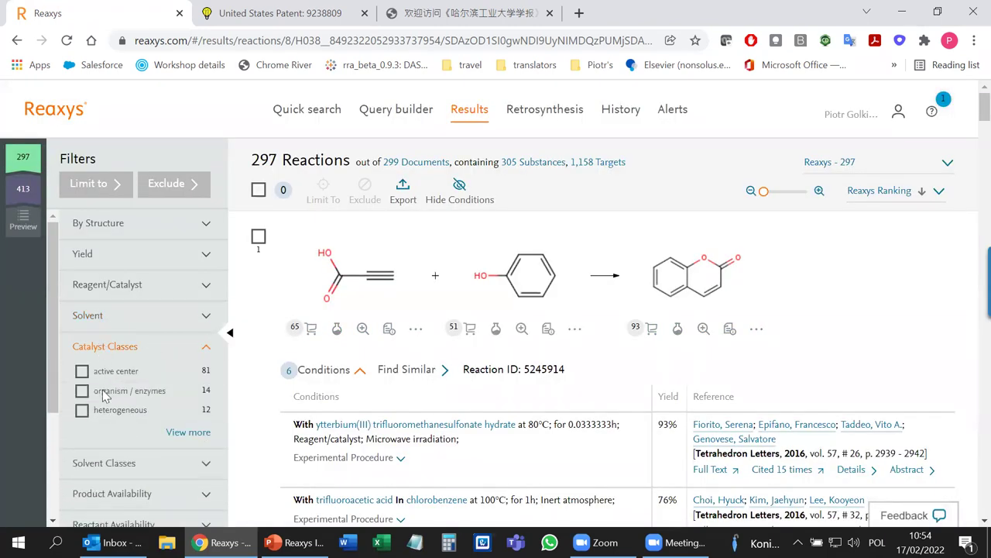
left_click(178, 433)
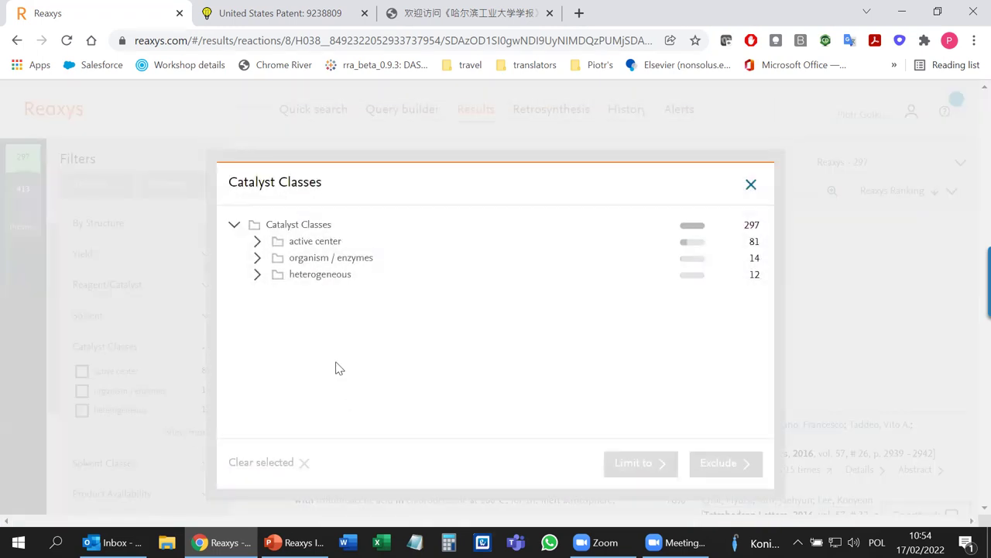
left_click(259, 243)
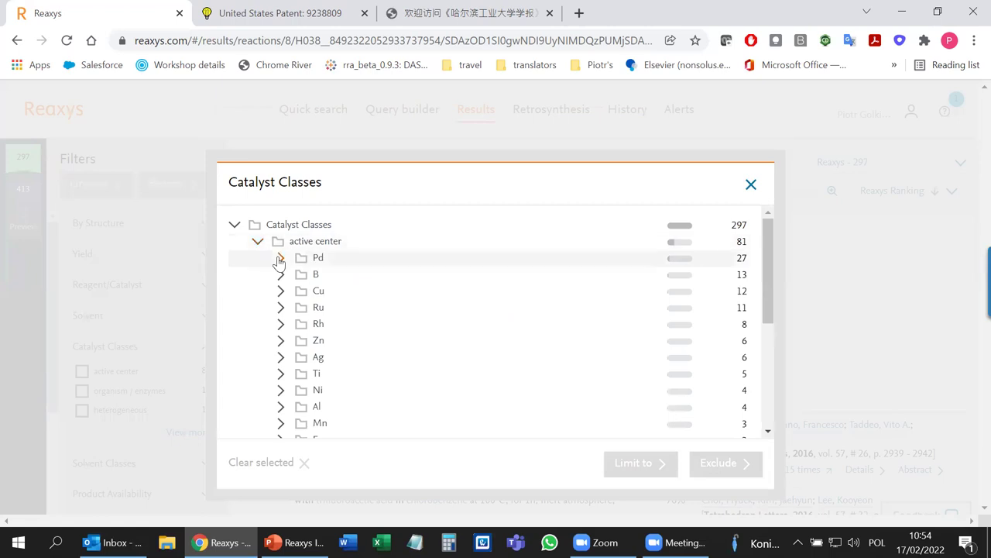
left_click(281, 258)
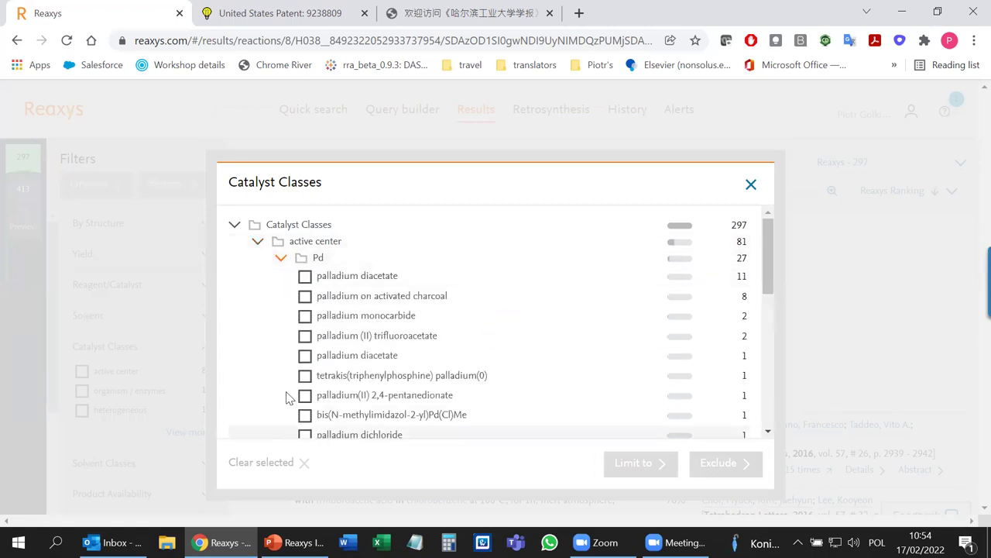
Try selecting the whole Pd group, then only palladium monocarbide and the second palladium diacetate entry.
left_click(301, 258)
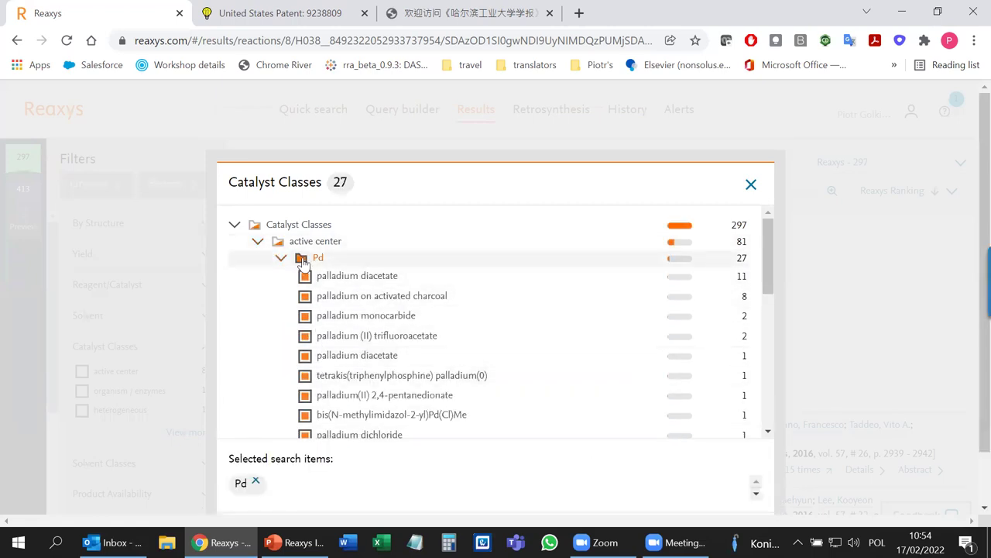
left_click(301, 259)
left_click(305, 315)
left_click(305, 355)
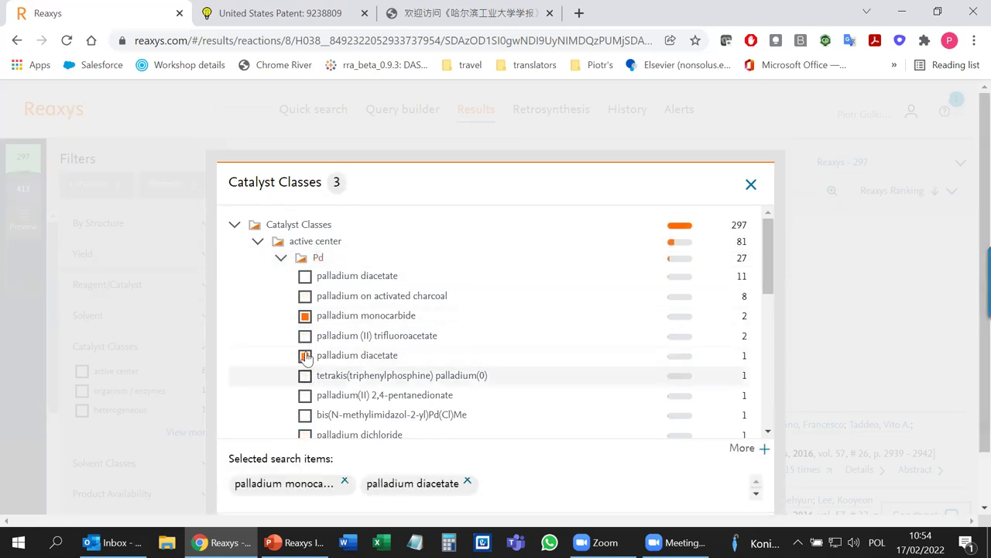
Examine the organism / enzymes and heterogeneous classes, down to the unspecified resin catalysts, and close the tree without applying a filter.
left_click(235, 226)
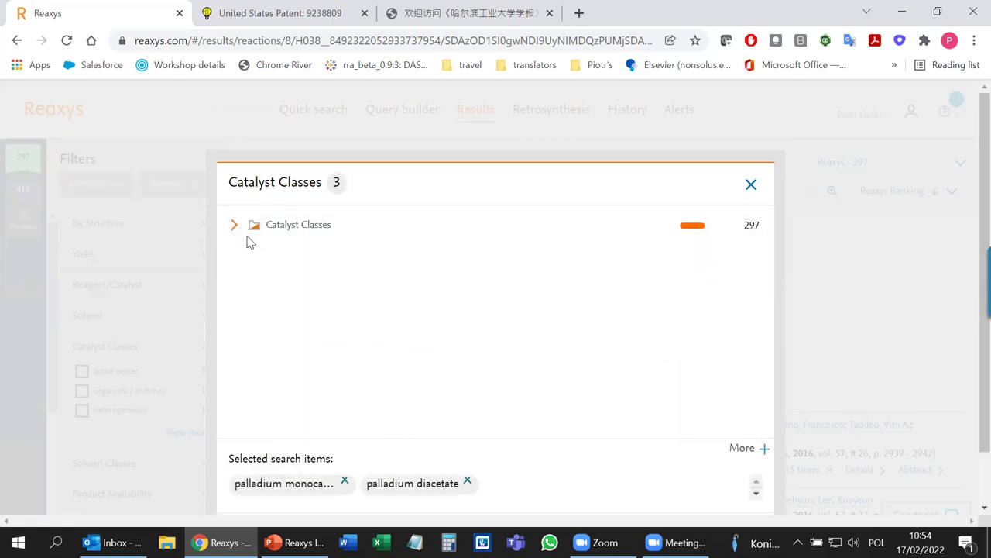
left_click(234, 224)
left_click(257, 241)
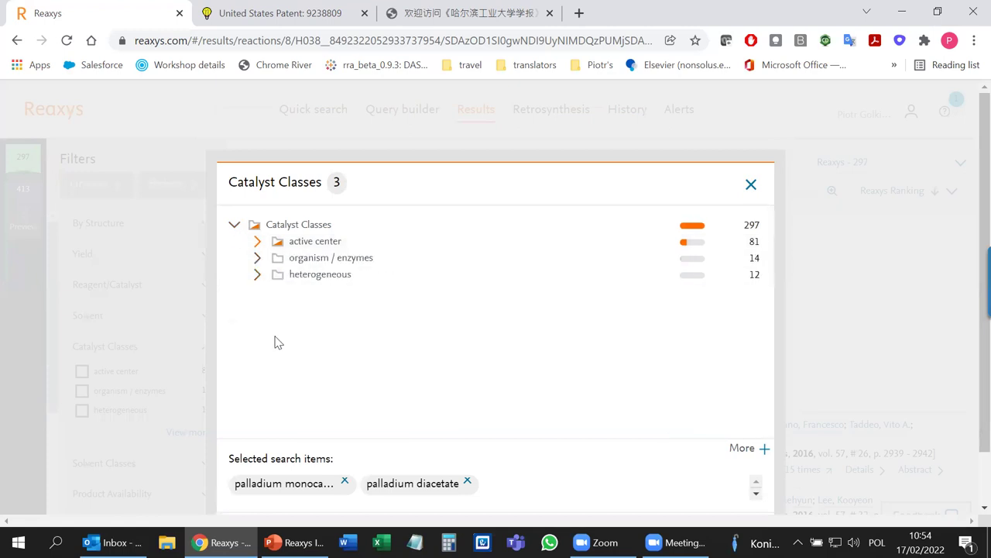
left_click(258, 258)
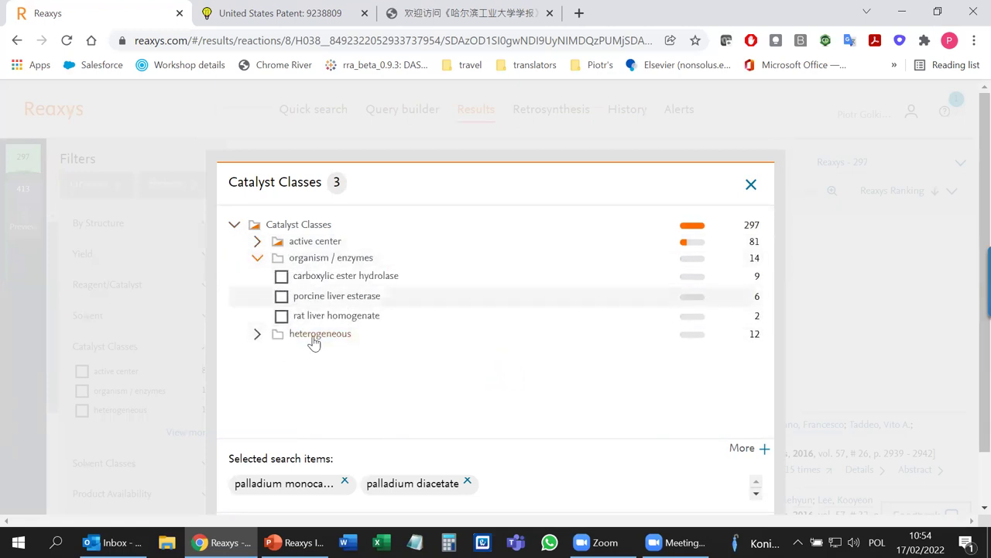
left_click(257, 334)
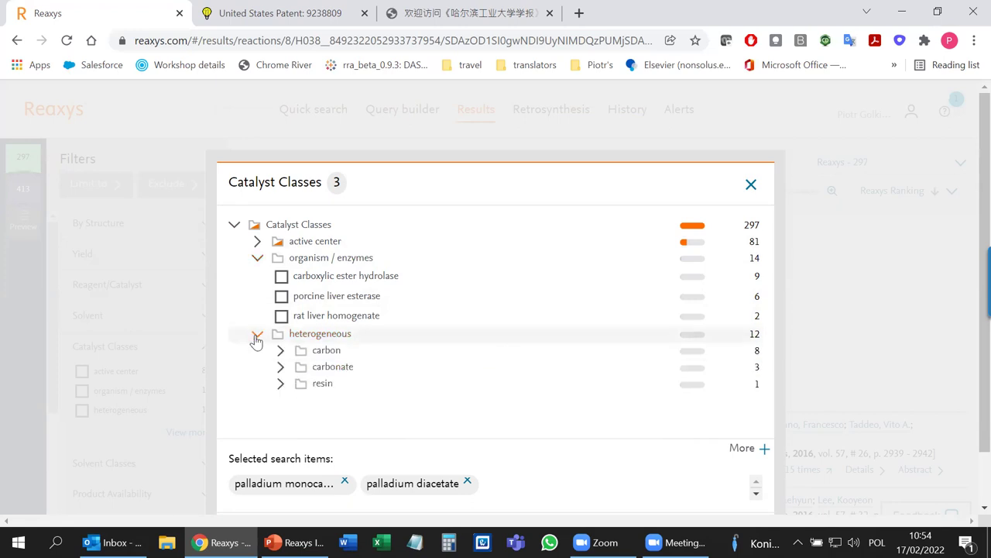
left_click(280, 383)
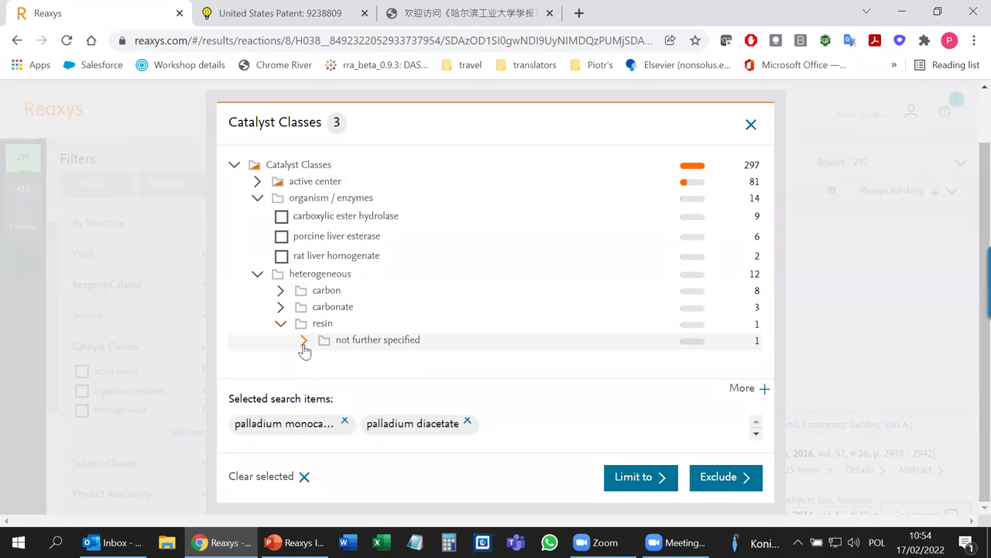
left_click(303, 341)
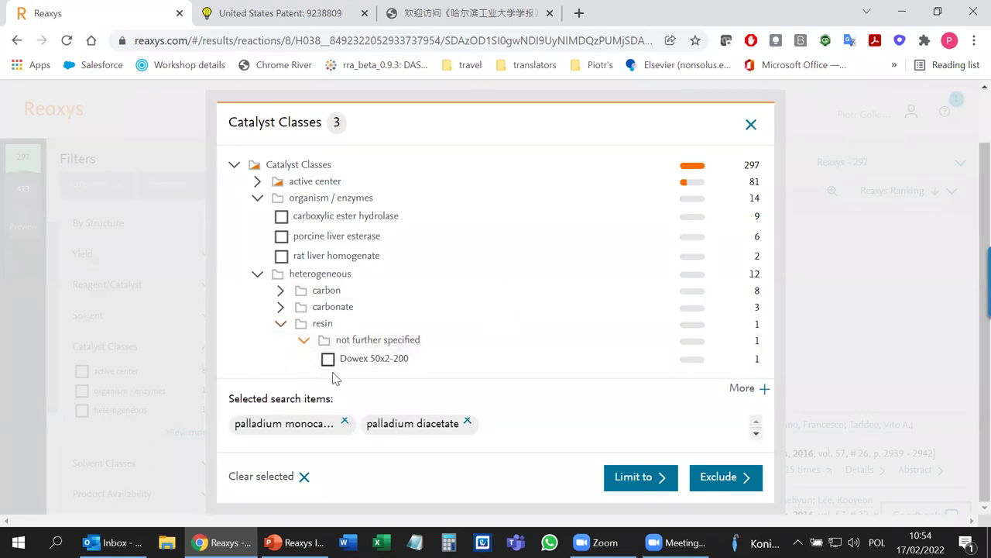
left_click(751, 124)
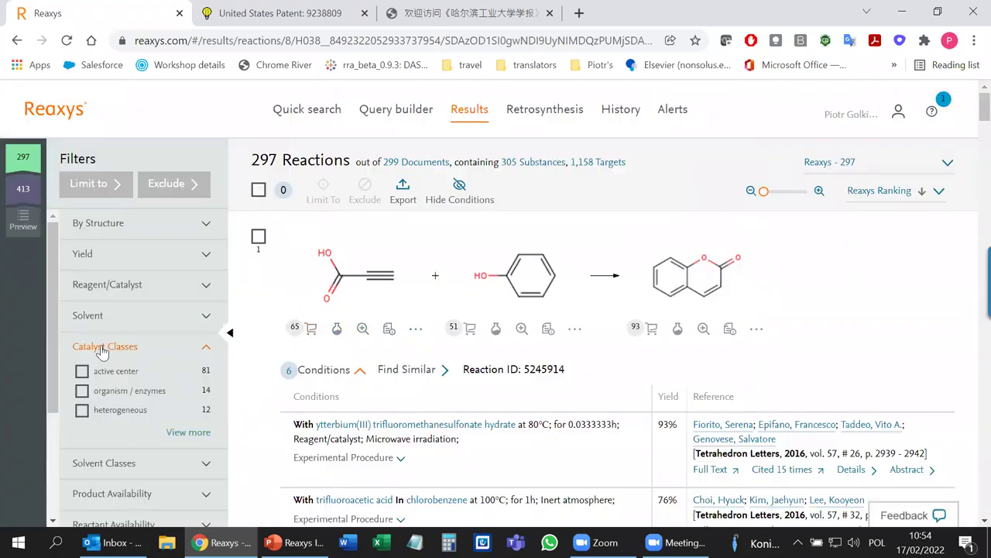
Collapse the catalyst classes filter, select the Green solvent class, and collapse the solvent classes filter.
left_click(105, 352)
left_click(100, 380)
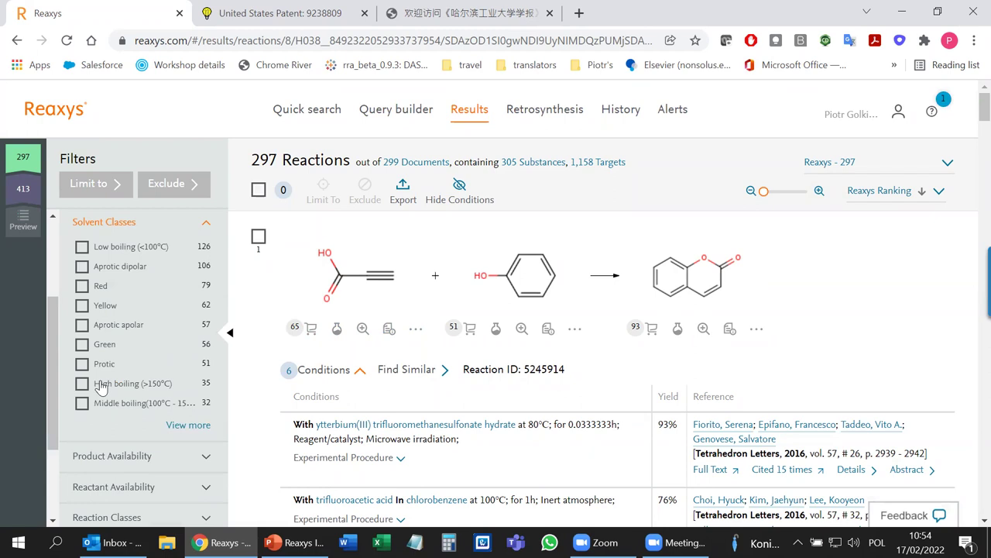
left_click(82, 345)
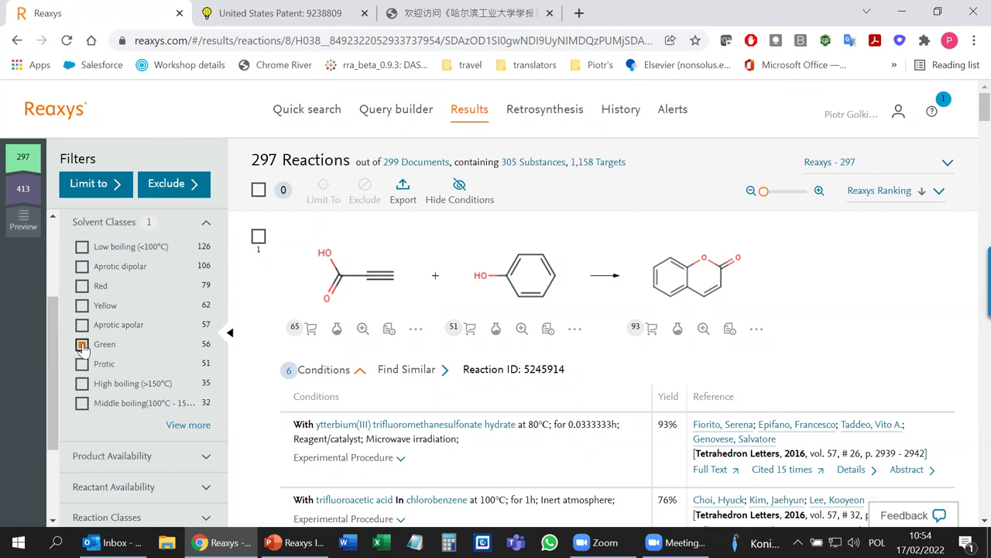
left_click(104, 221)
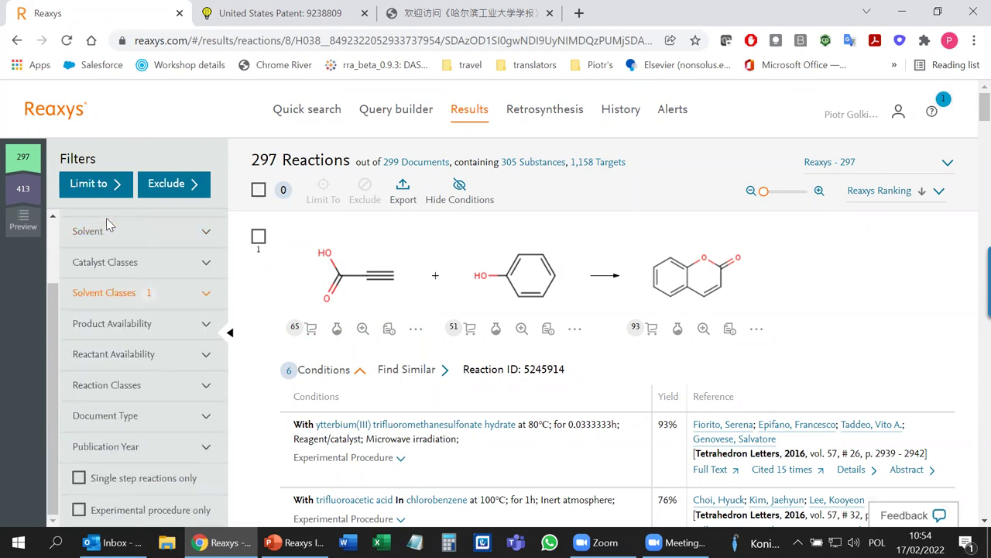
Examine the options of the product availability and reactant availability filters, and collapse both without selecting anything.
left_click(124, 327)
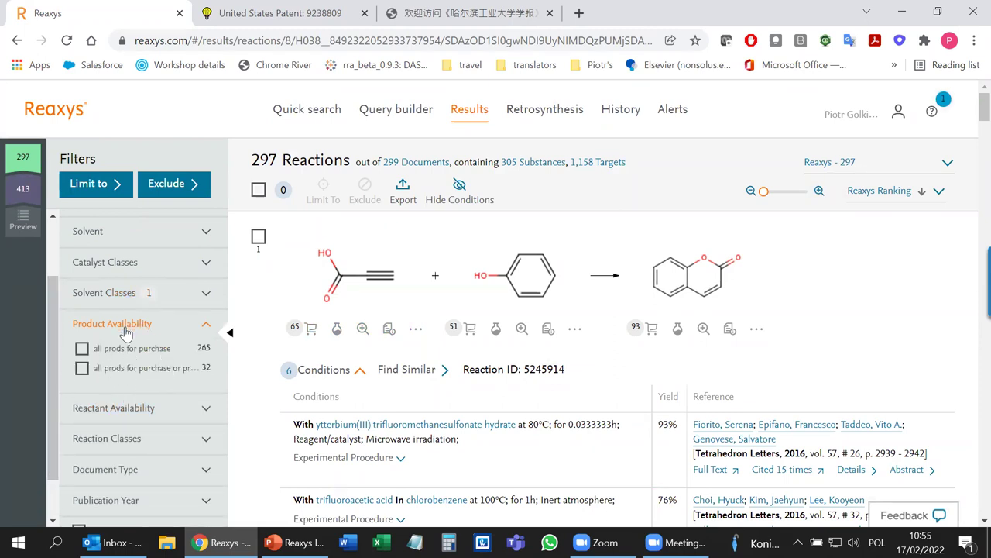
left_click(126, 329)
left_click(125, 356)
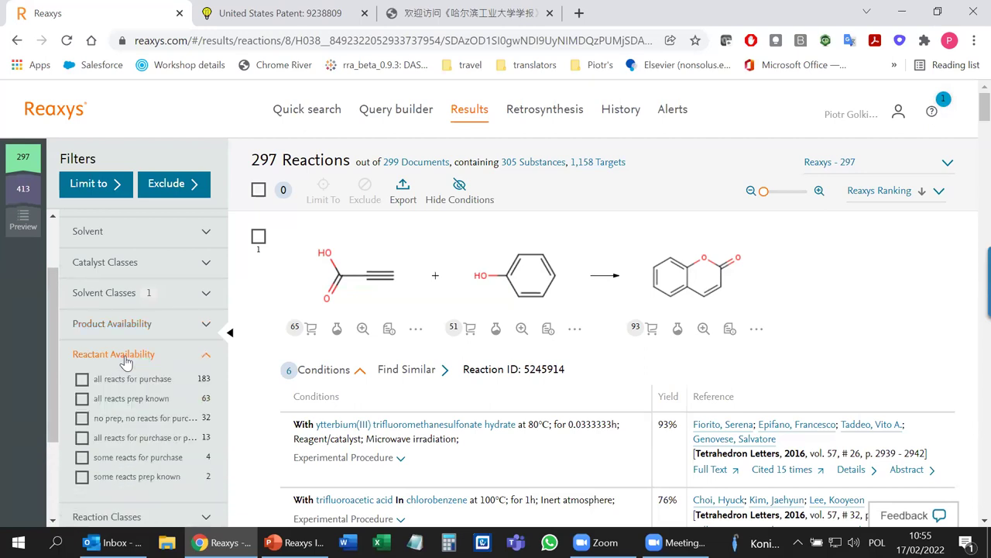
left_click(126, 360)
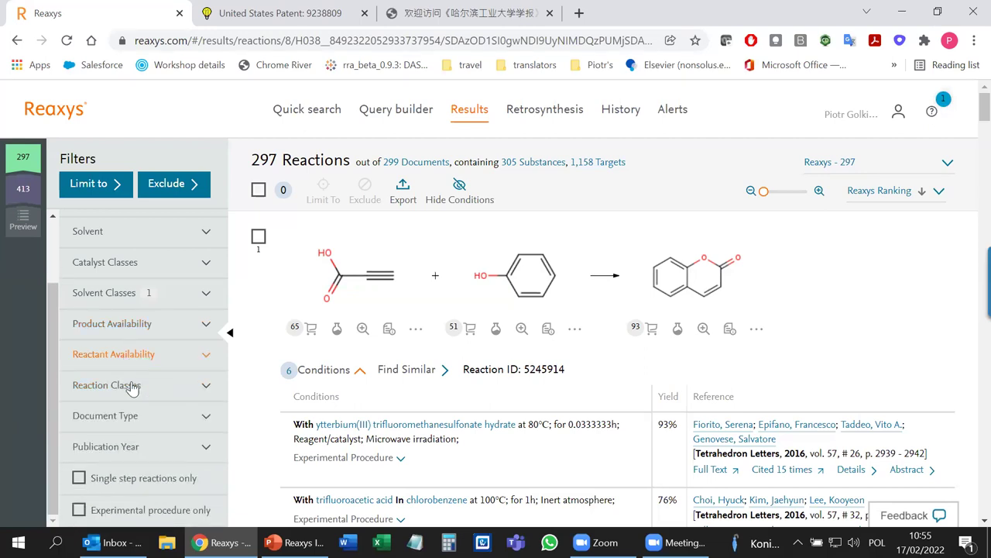
Open the full reaction classes tree and expand hydrolysis down to the imines, oximes, hydrazines to ketones group.
left_click(132, 385)
scroll(135, 395, "down", 3)
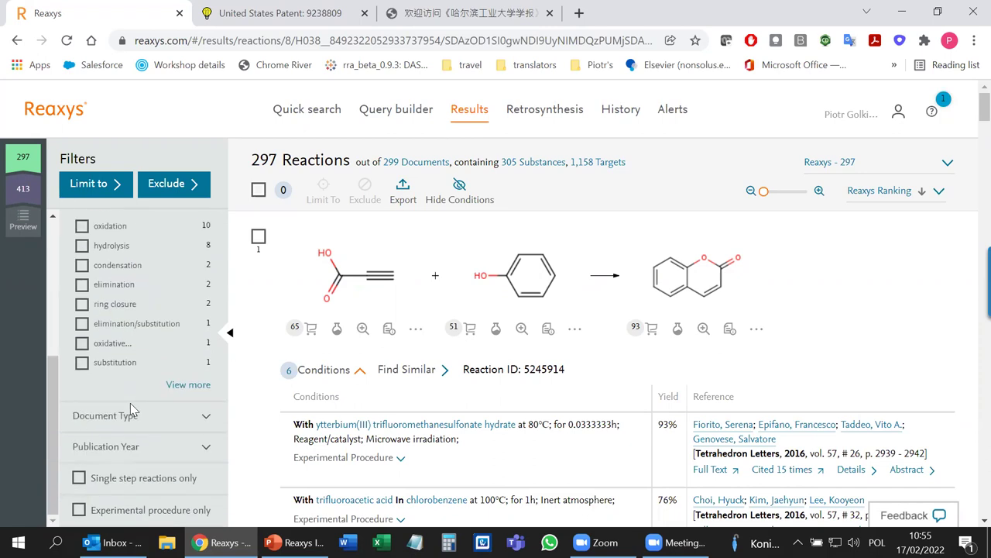
left_click(168, 386)
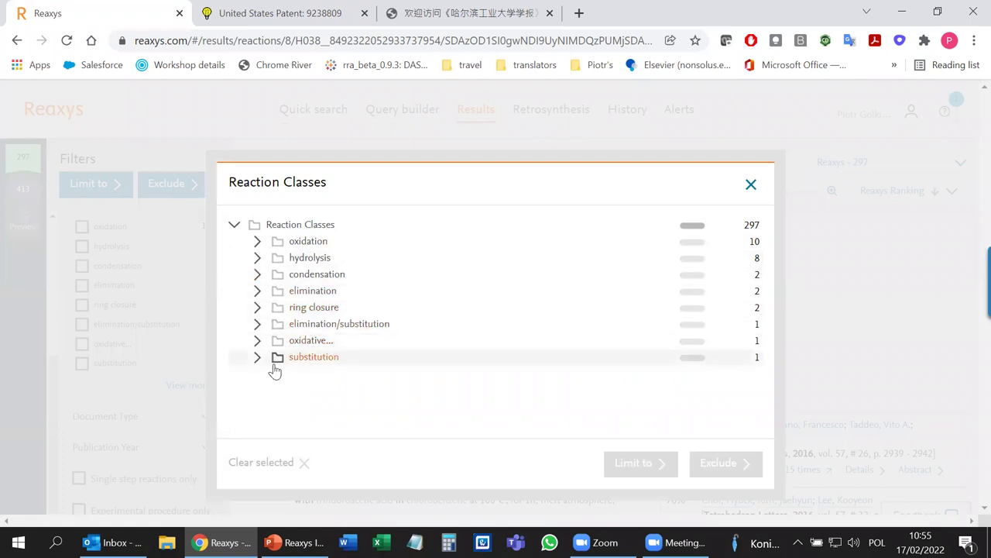
left_click(257, 259)
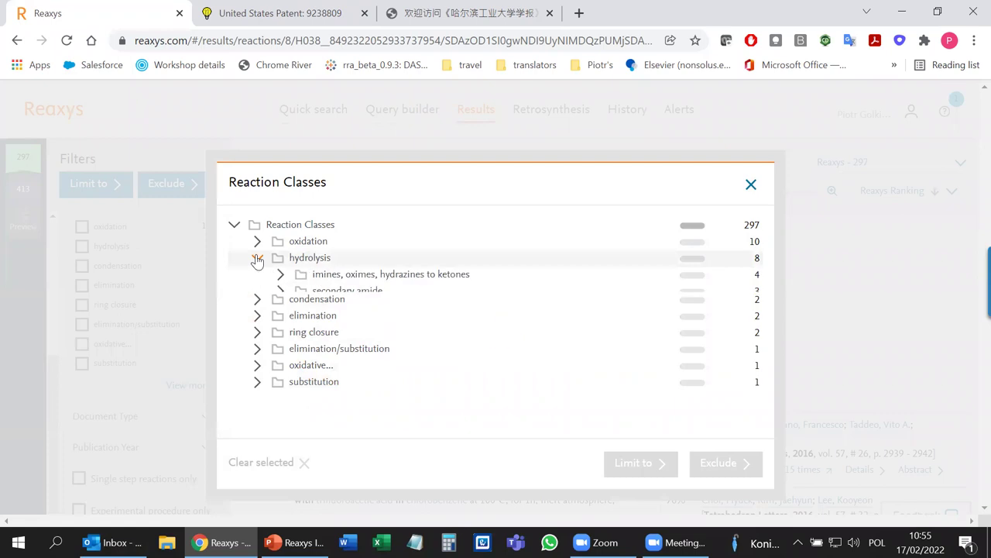
left_click(281, 275)
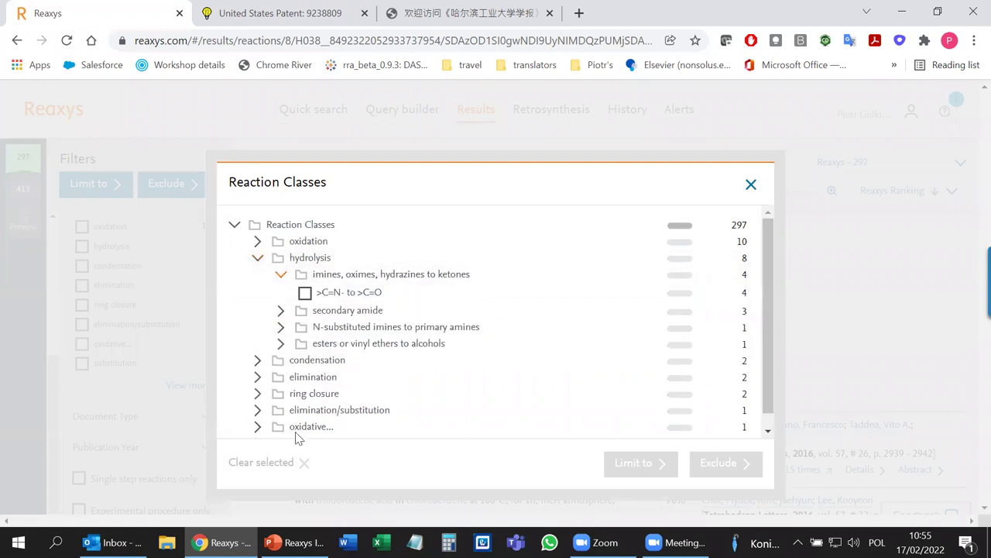
Try selecting carbonyl at sp2-carbon to hydroxy at sp2-carbon under oxidation, C-C bond cleavage, and close the tree without applying it.
left_click(257, 241)
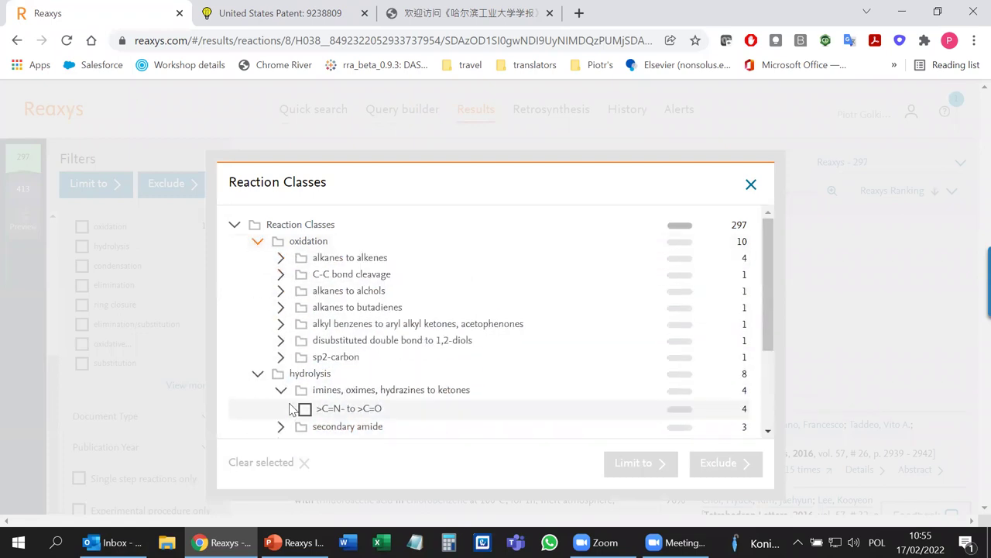
left_click(281, 274)
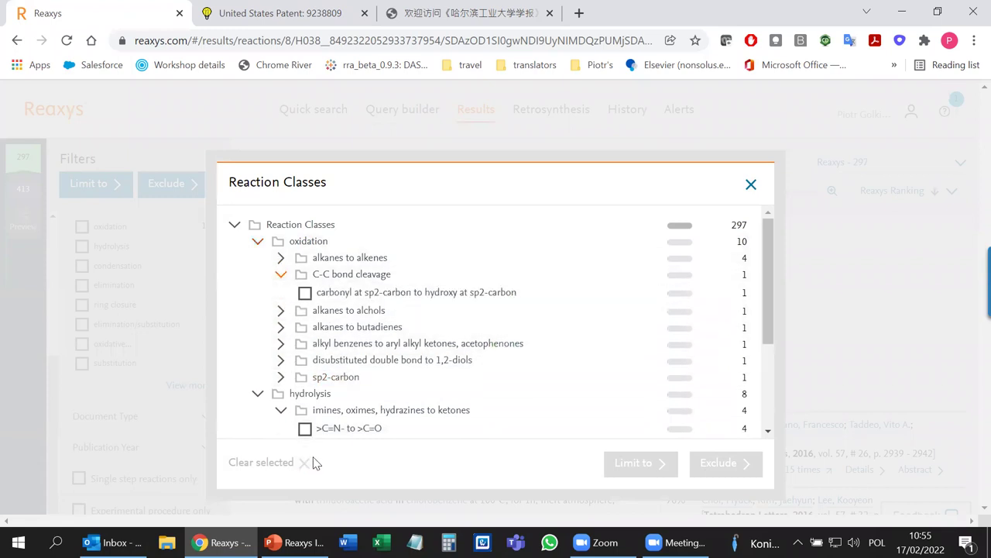
left_click(305, 292)
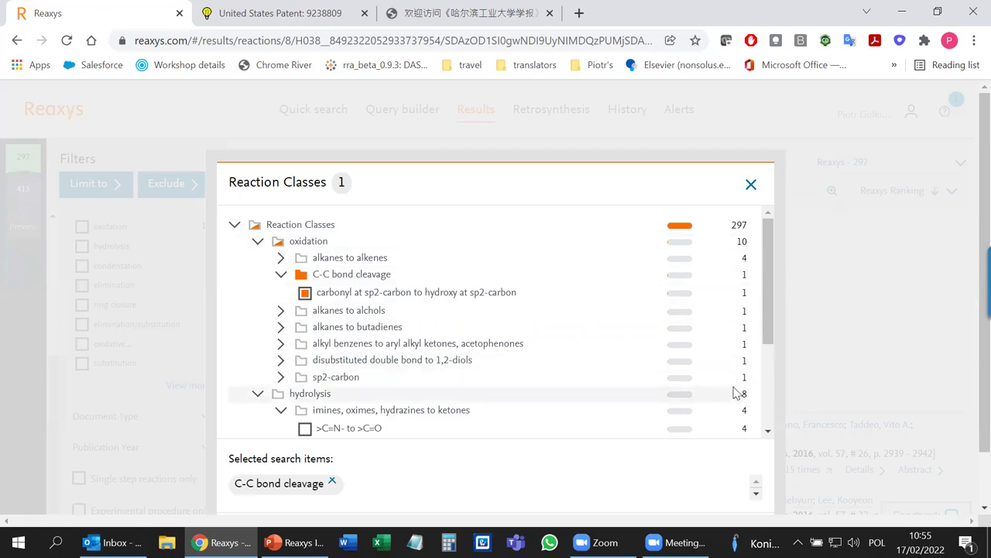
left_click(750, 187)
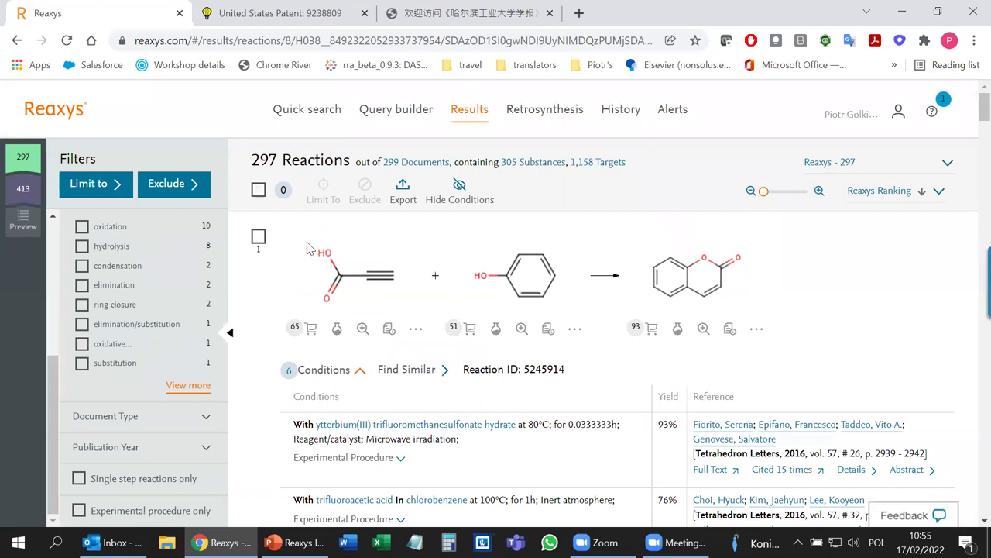
Switch from the reactions to the related substances and open the full substance classes tree.
left_click(529, 163)
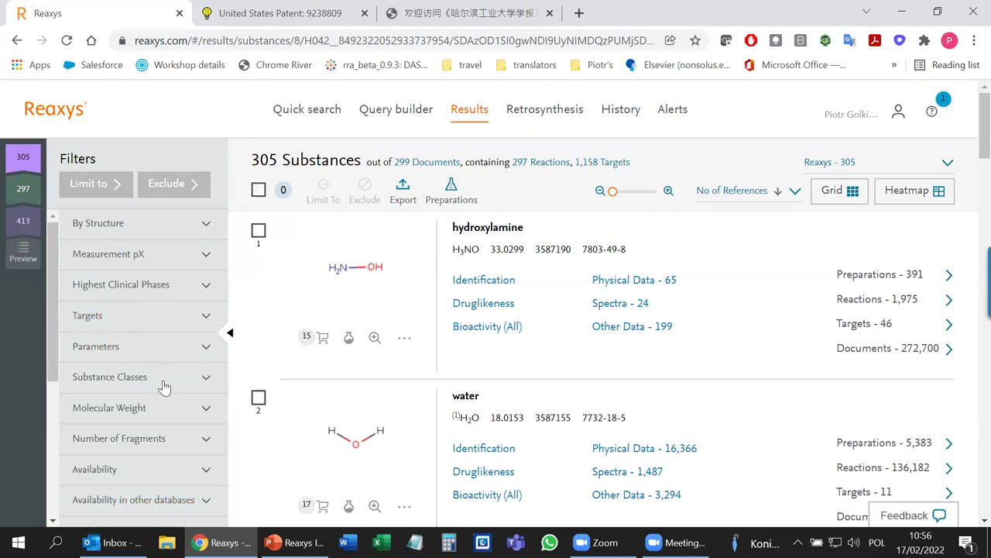
scroll(155, 379, "down", 1)
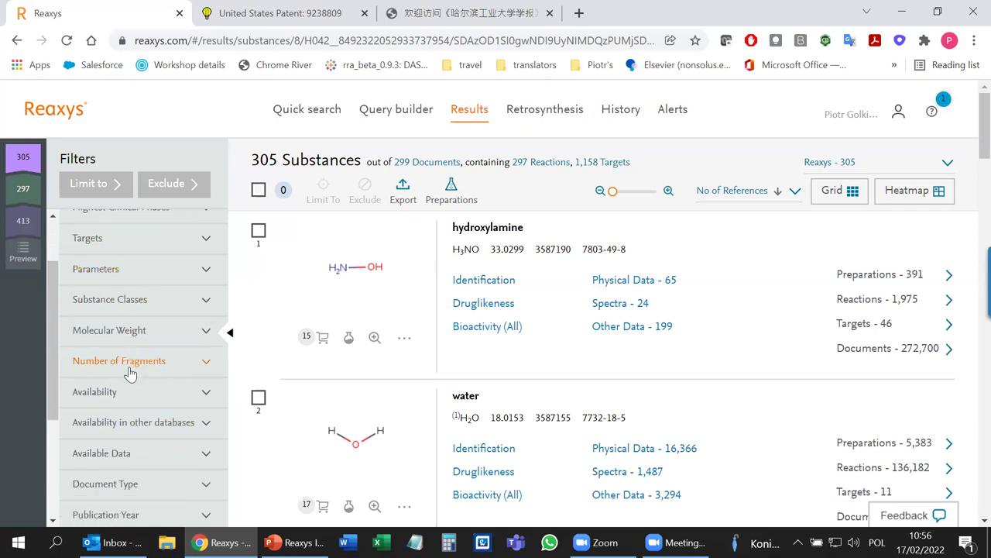
left_click(135, 310)
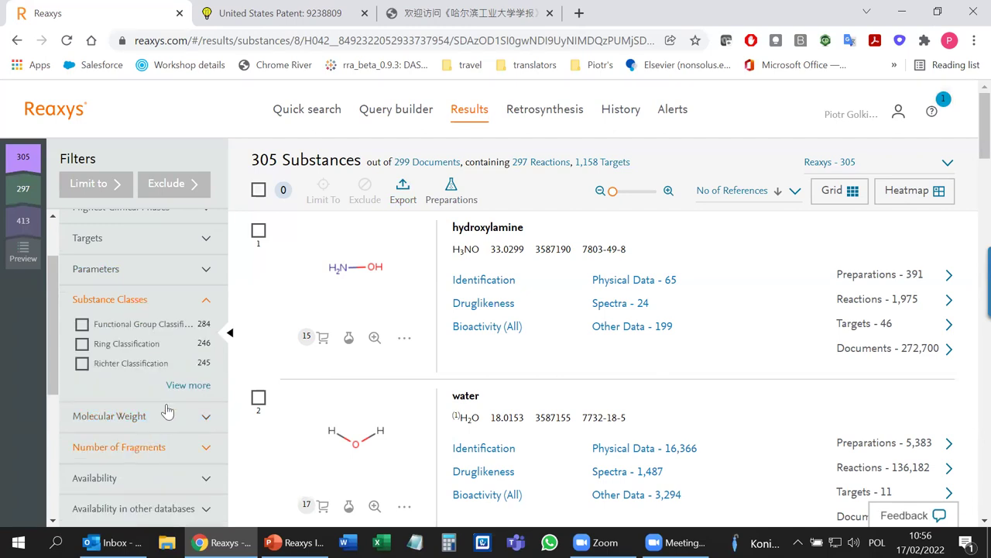
left_click(185, 394)
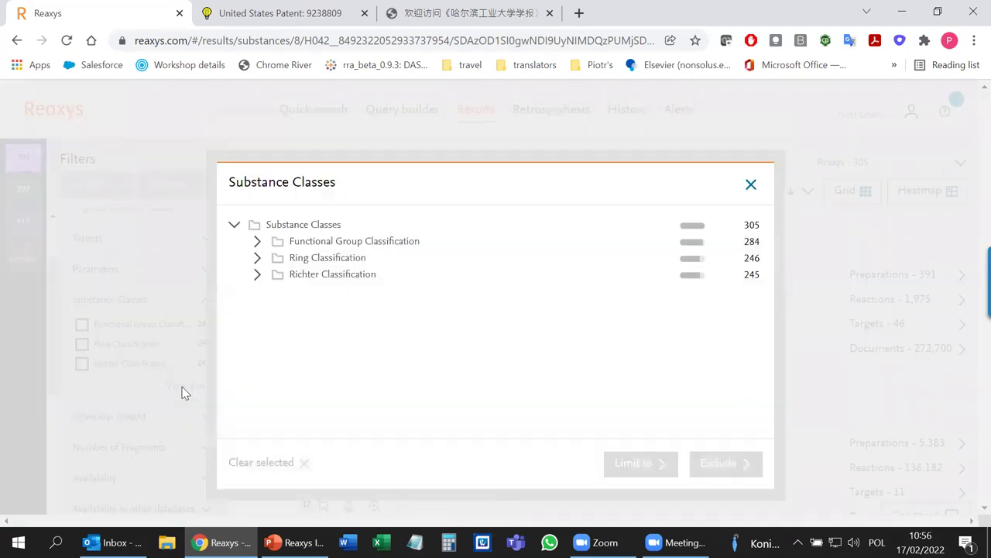
Expand Functional Group Classification down to the 1x N subclasses of N in Functional Group.
left_click(256, 242)
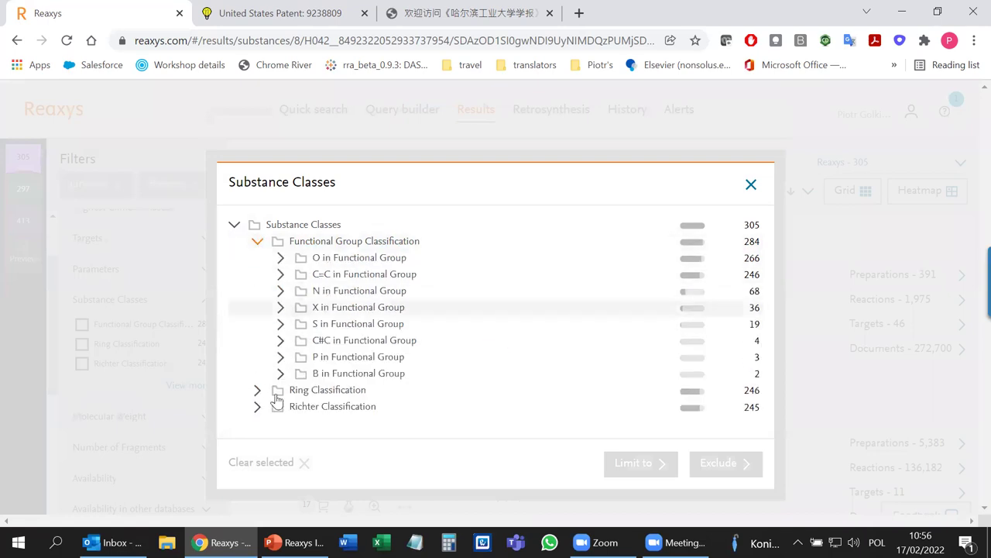
left_click(281, 290)
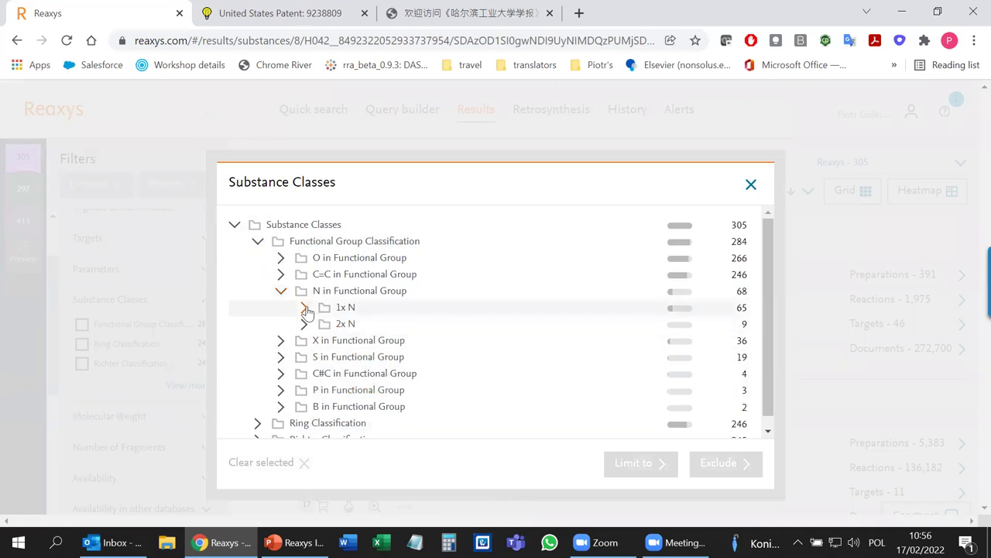
left_click(304, 307)
scroll(372, 356, "down", 1)
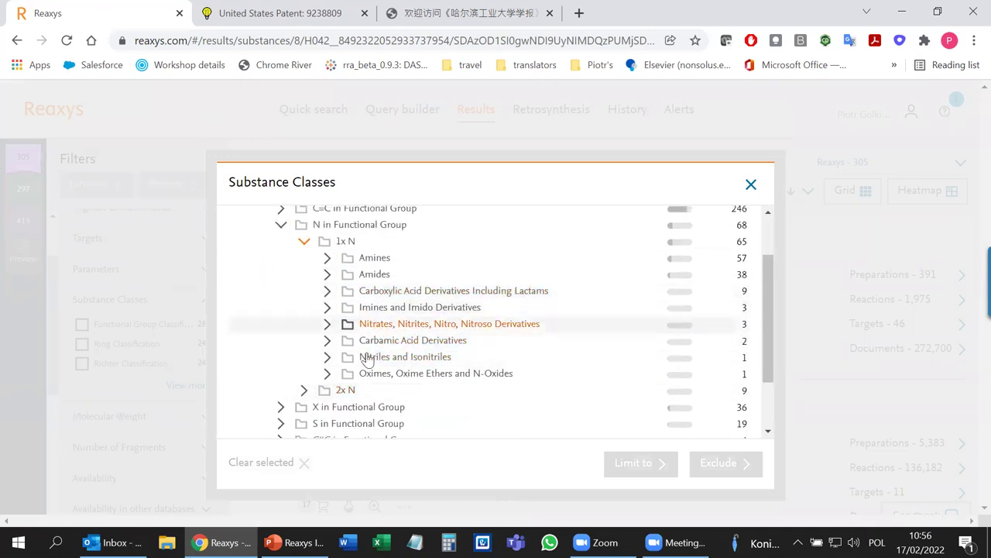
Try selecting Amines and Imines and Imido Derivatives under 1x N, and close the tree without applying a filter.
left_click(325, 244)
left_click(346, 258)
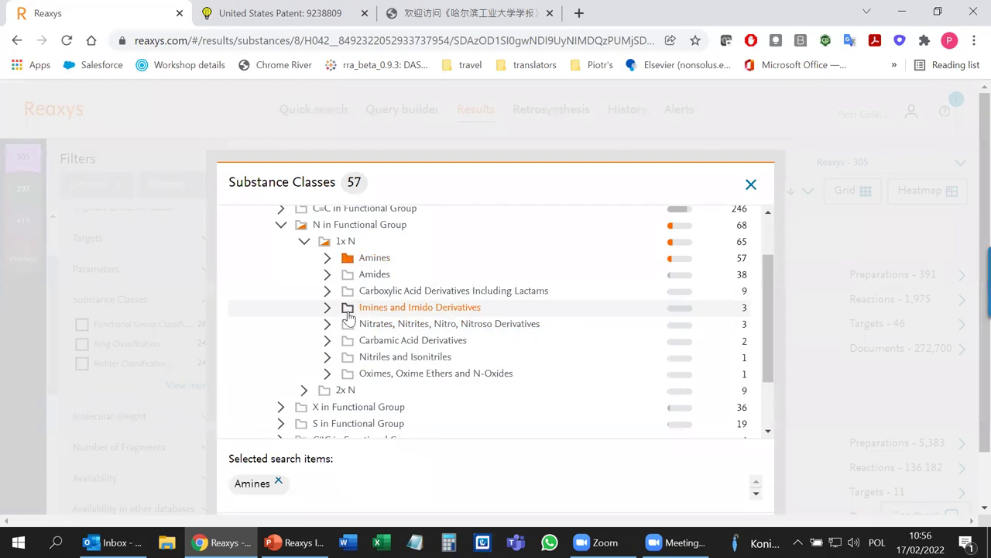
left_click(348, 308)
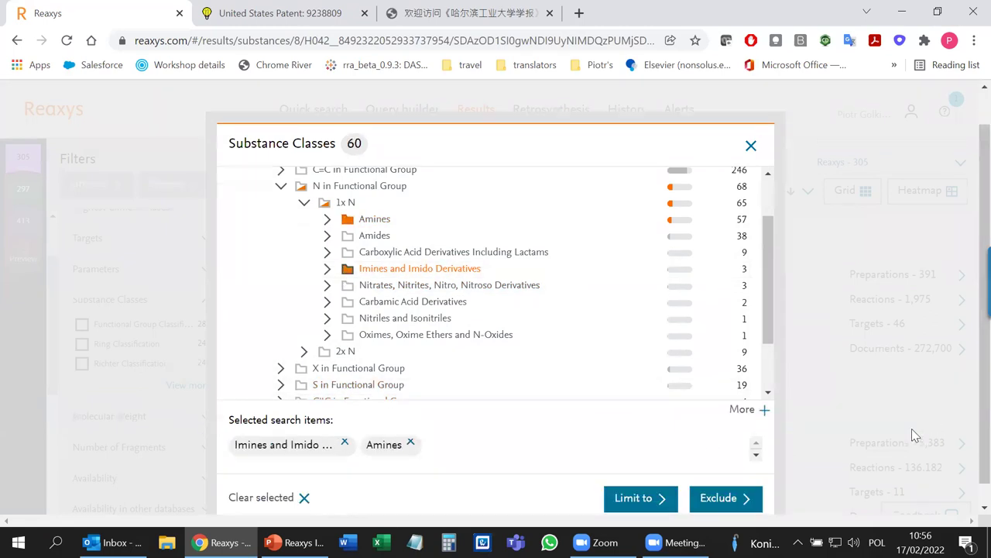
left_click(752, 126)
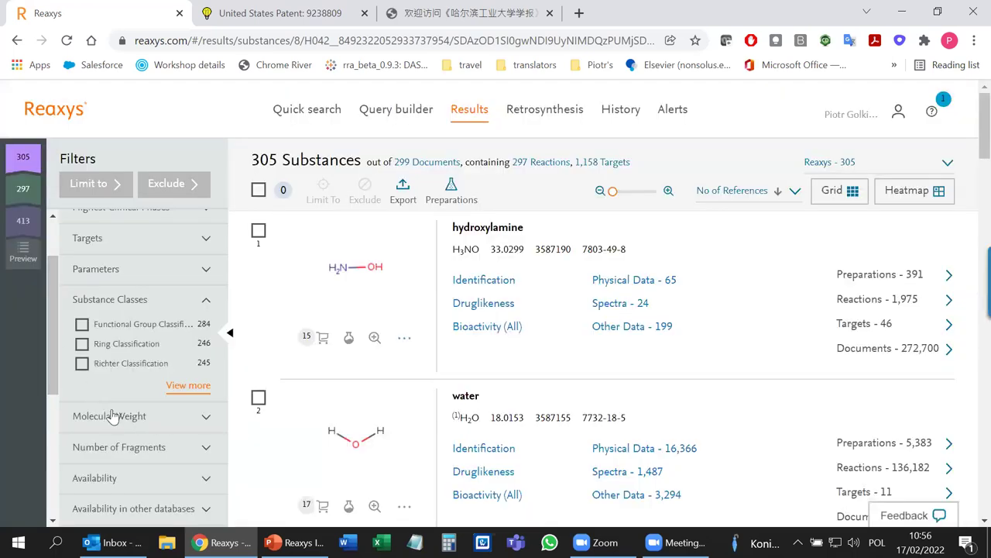
Look through the remaining substance filters and switch to the related documents.
scroll(113, 416, "down", 3)
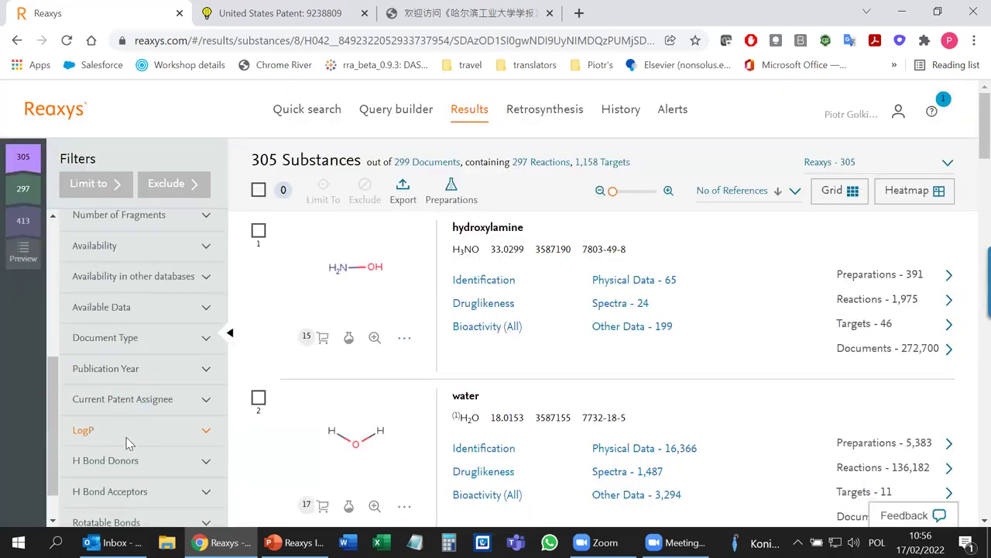
scroll(126, 448, "down", 3)
scroll(126, 449, "up", 5)
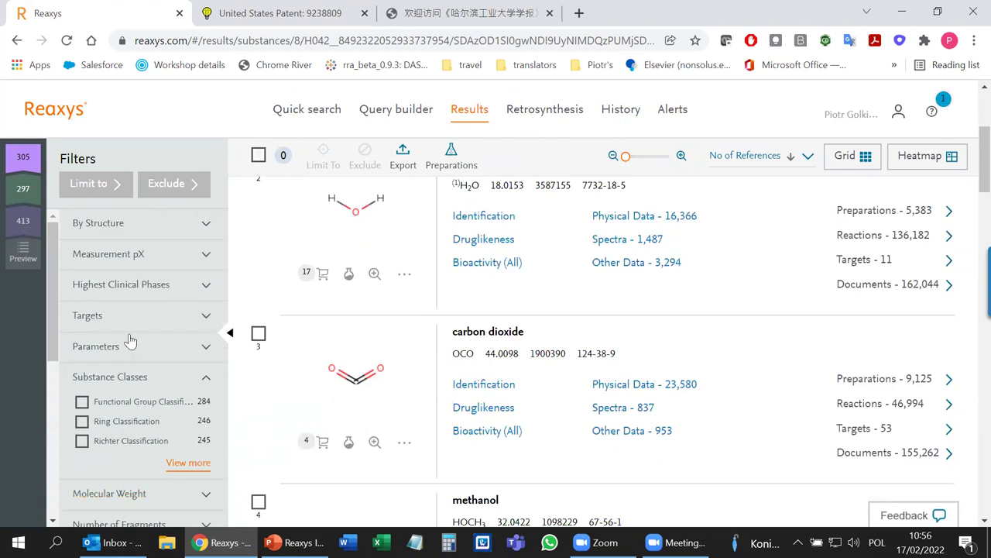
scroll(451, 177, "up", 3)
left_click(448, 165)
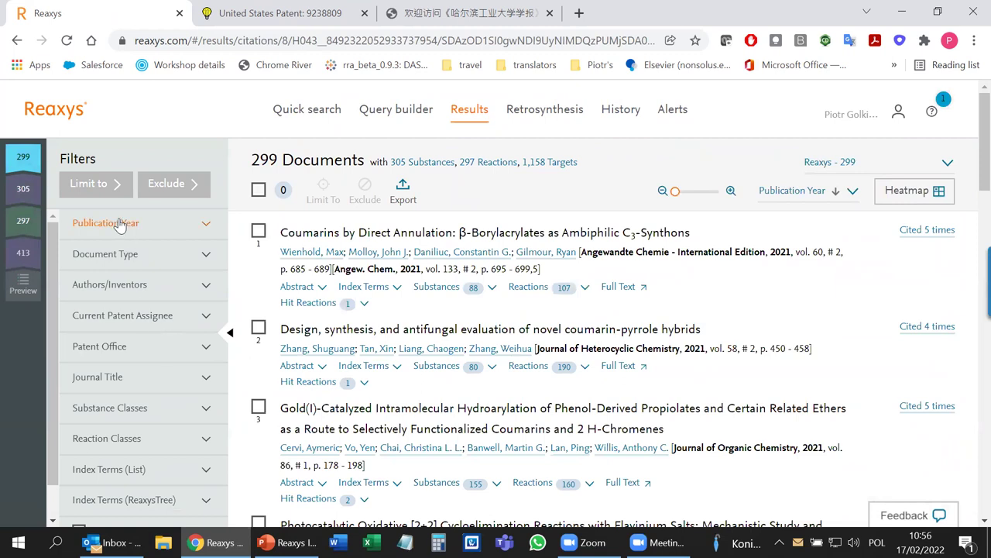
Expand the document type filter, try selecting patent, and clear that selection again.
left_click(86, 254)
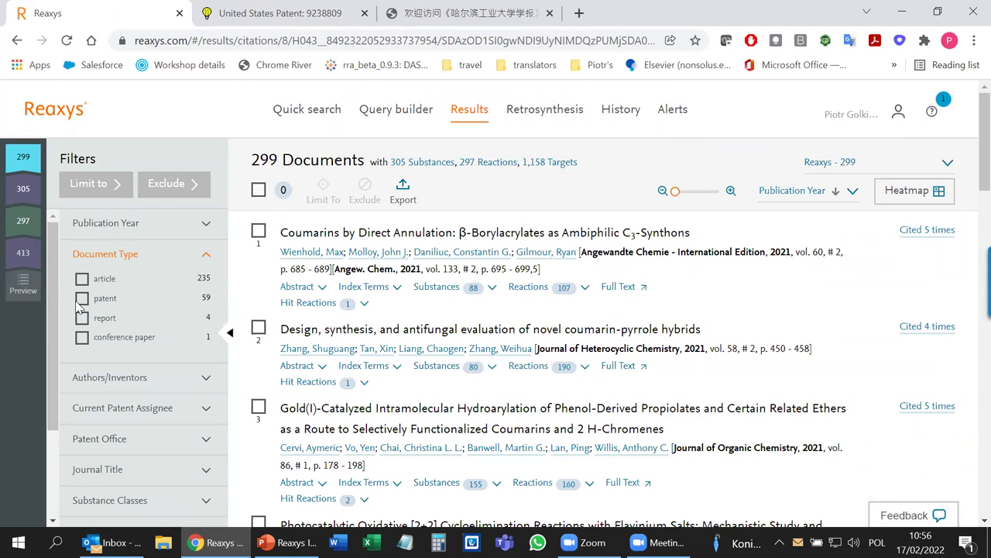
left_click(81, 298)
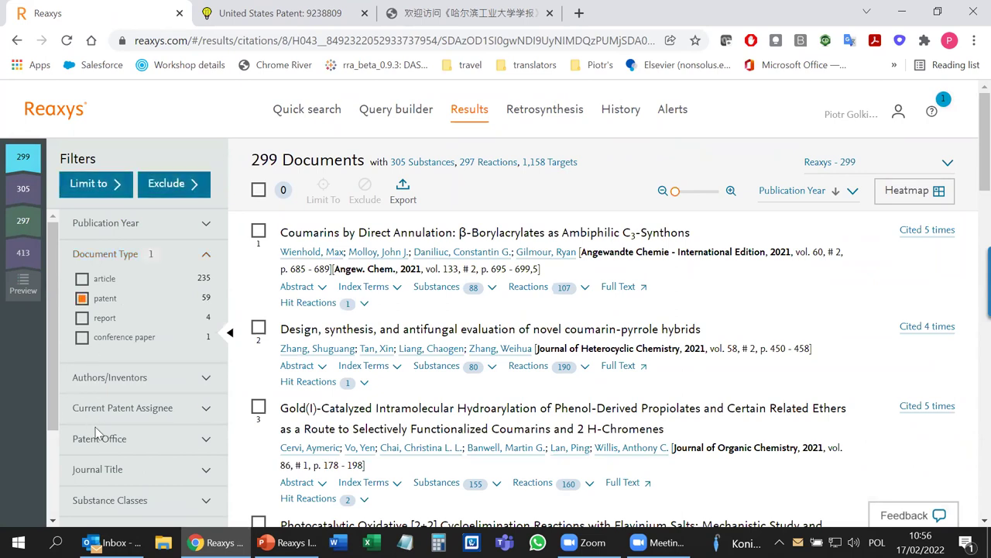
left_click(81, 298)
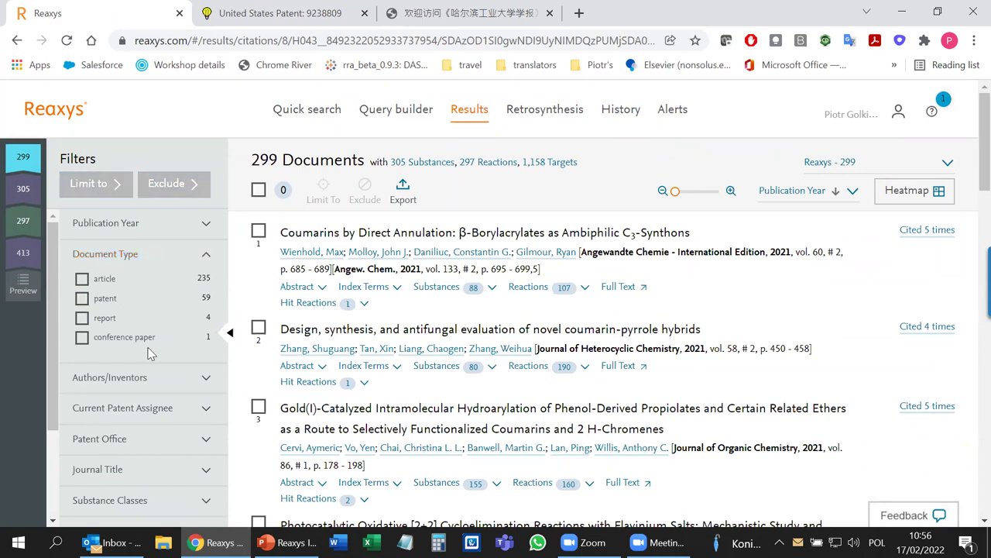
Examine the journals in the journal title filter, collapse it, and review the other document filters.
scroll(146, 347, "down", 2)
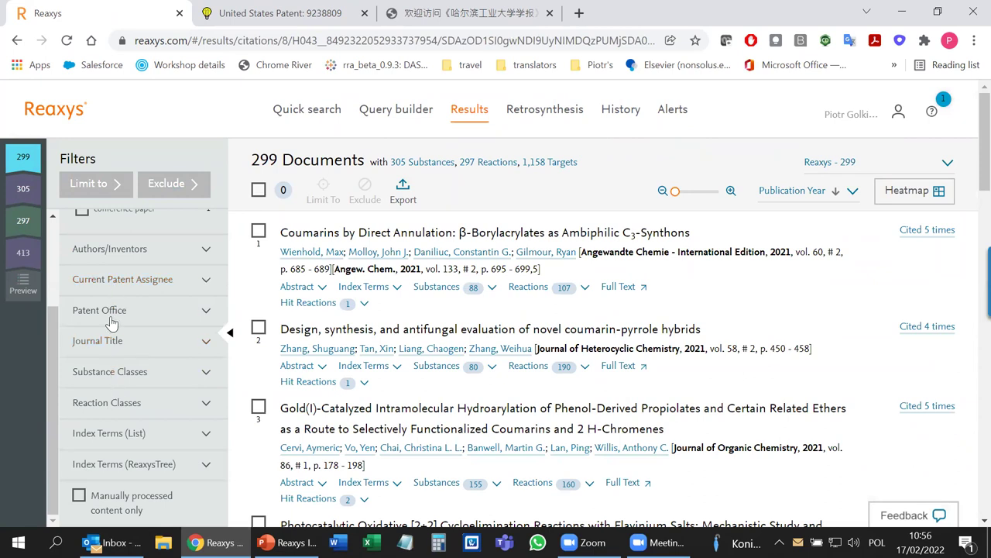
scroll(116, 366, "down", 1)
left_click(104, 345)
scroll(104, 341, "down", 1)
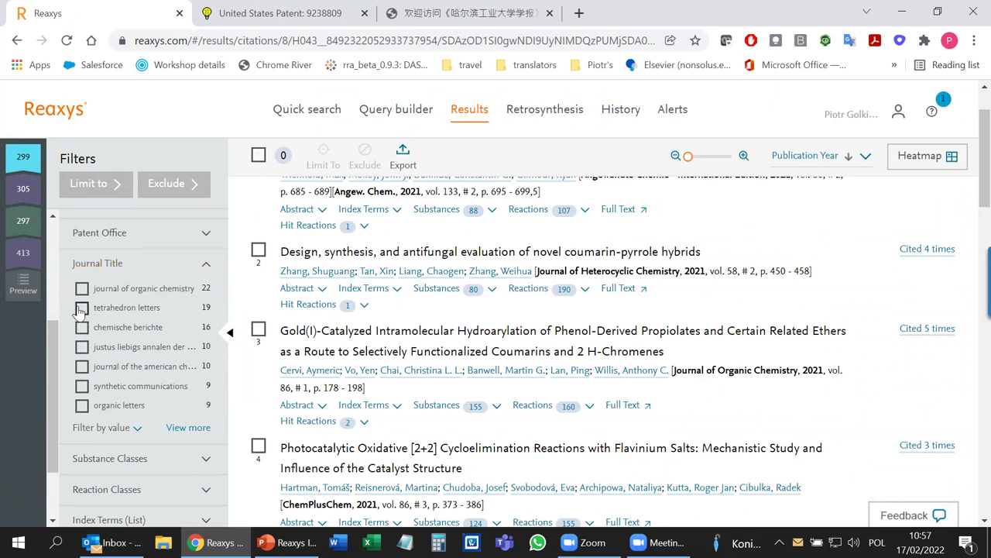
left_click(91, 264)
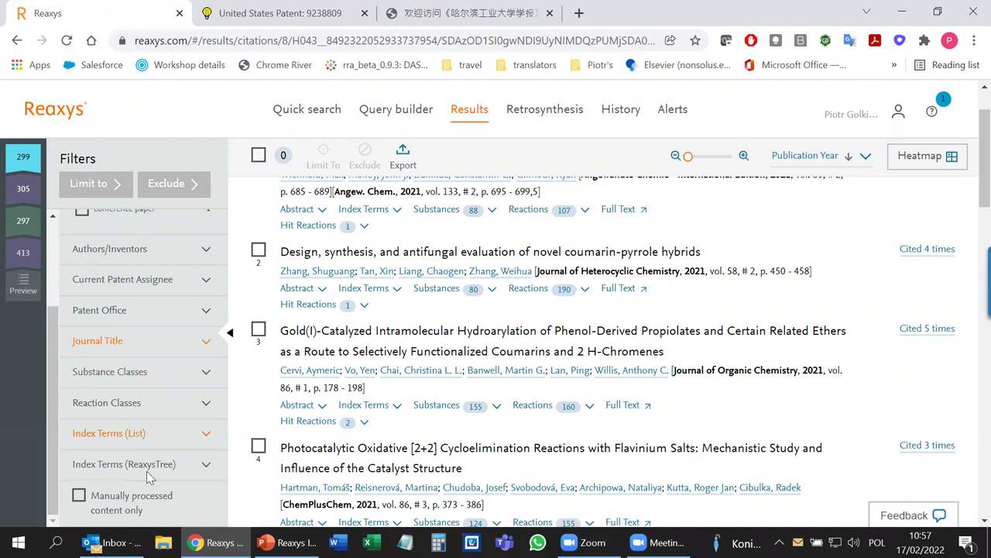
scroll(147, 338, "up", 2)
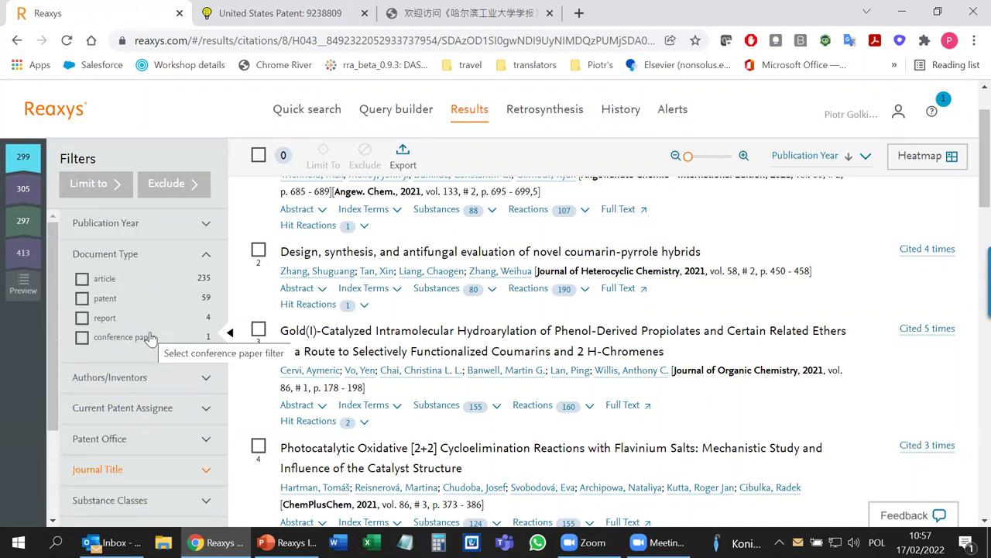
scroll(156, 333, "up", 2)
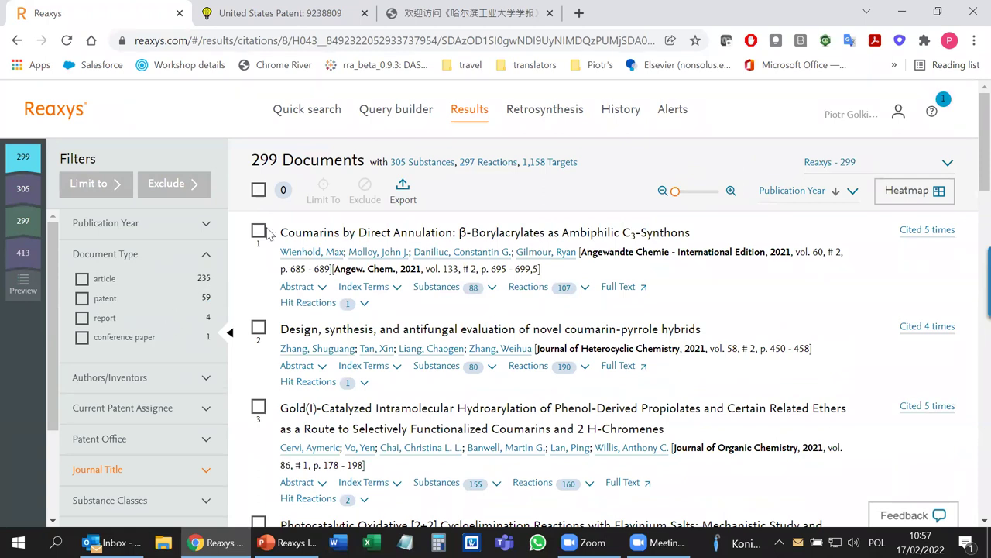
Start a new quick search for "solubility of vitamin D3".
left_click(305, 112)
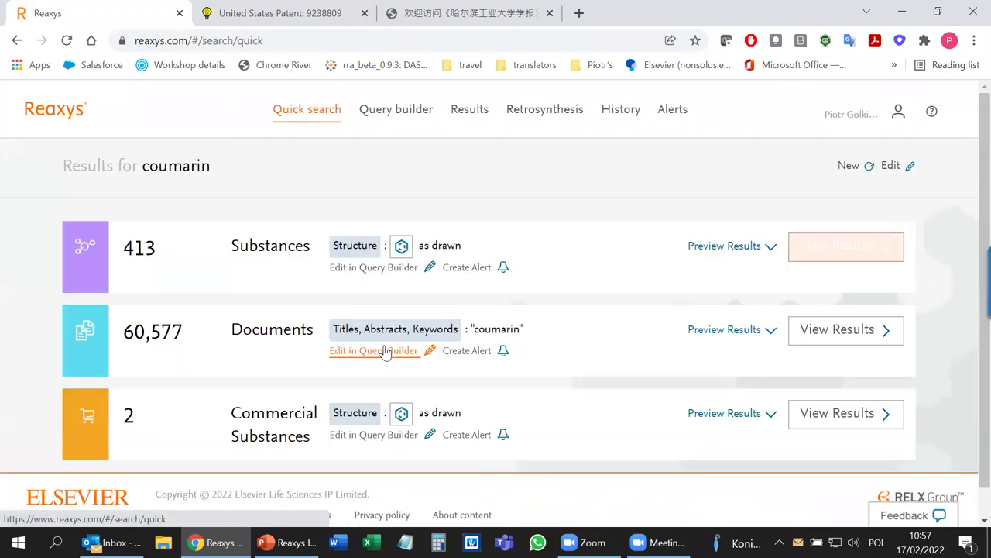
left_click(846, 169)
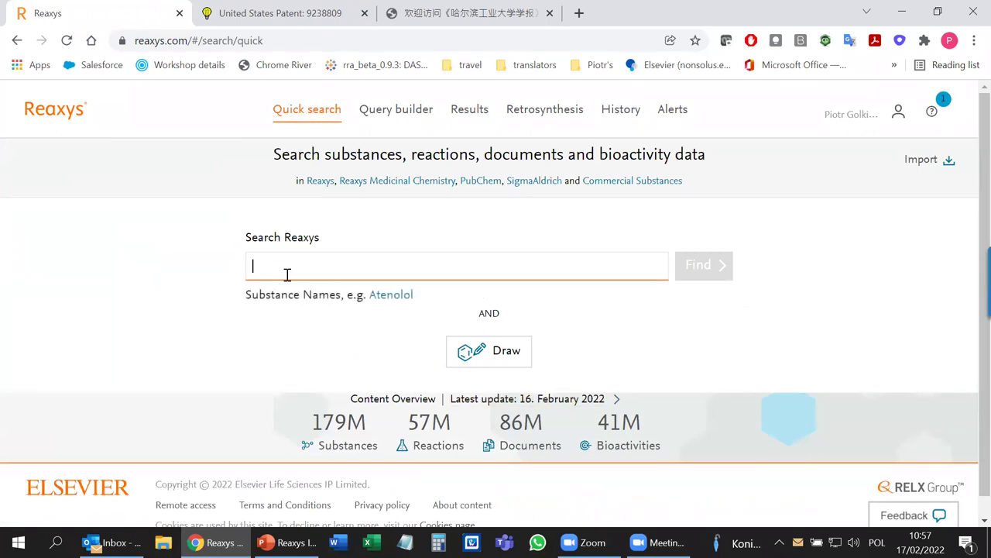
type("solu")
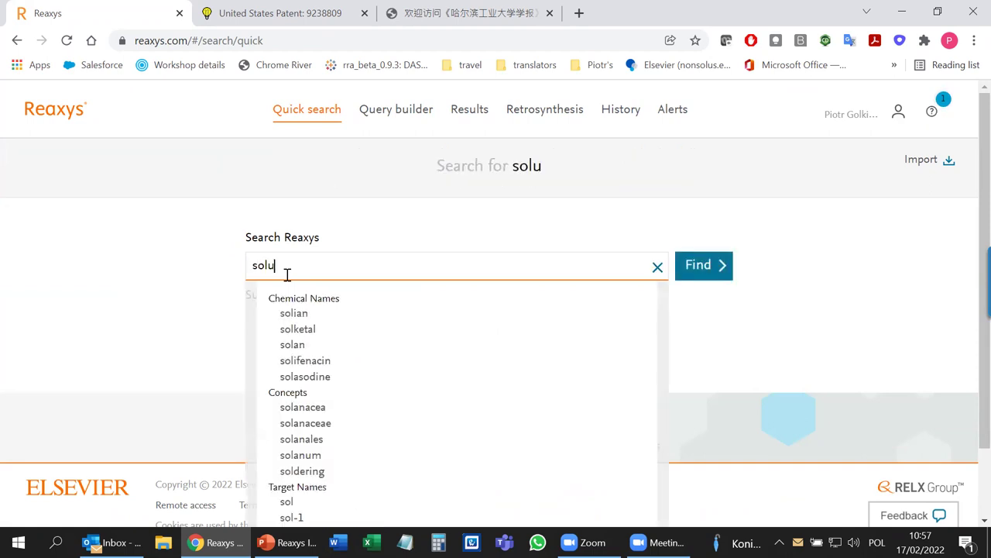
type("bility of v")
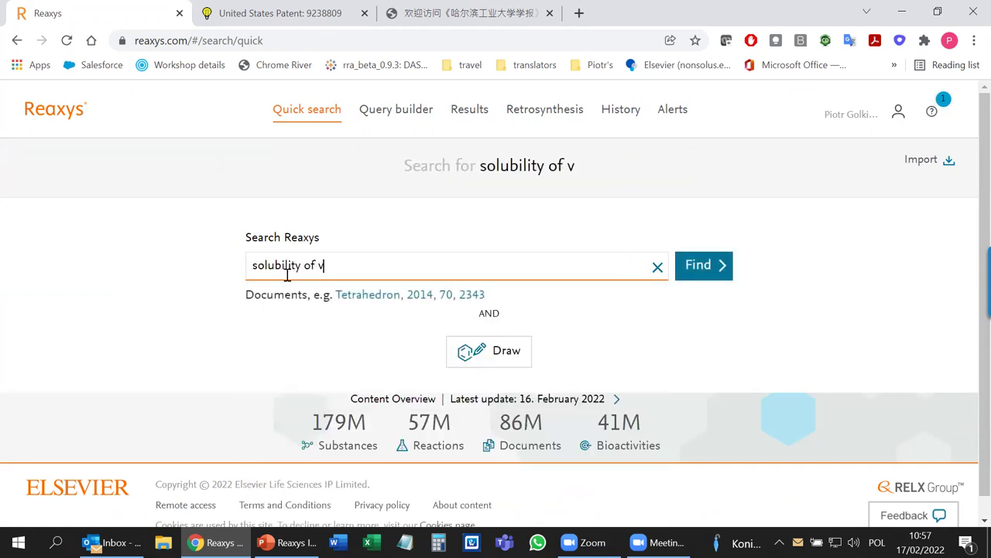
type("itamin D3")
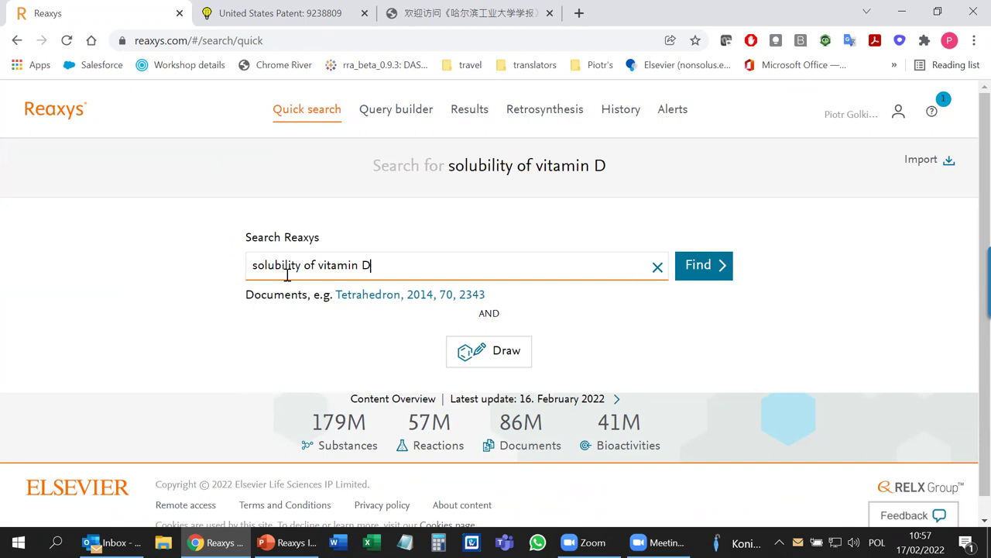
key("Return")
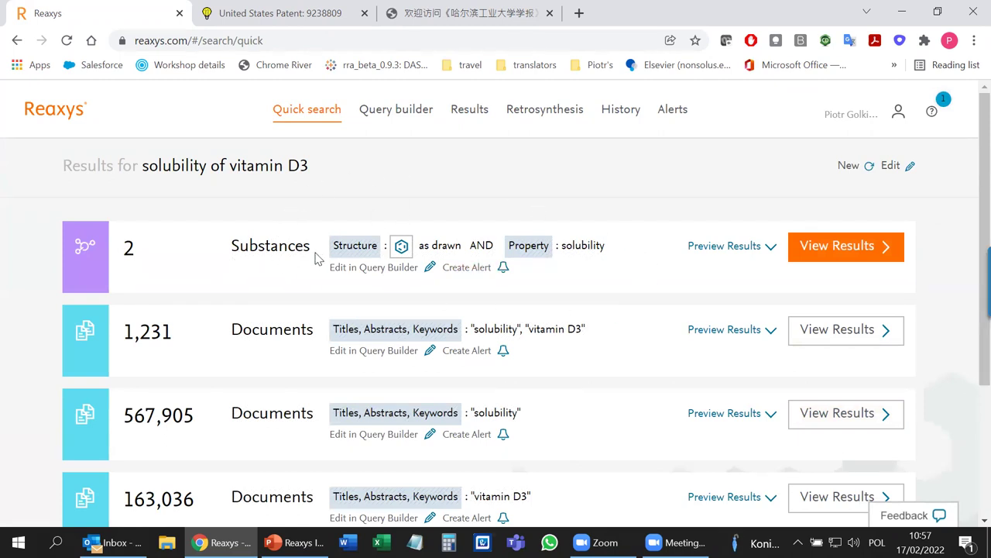
View the structure used in the substances query and examine the search terms of the combined solubility and vitamin D3 documents query.
left_click(402, 246)
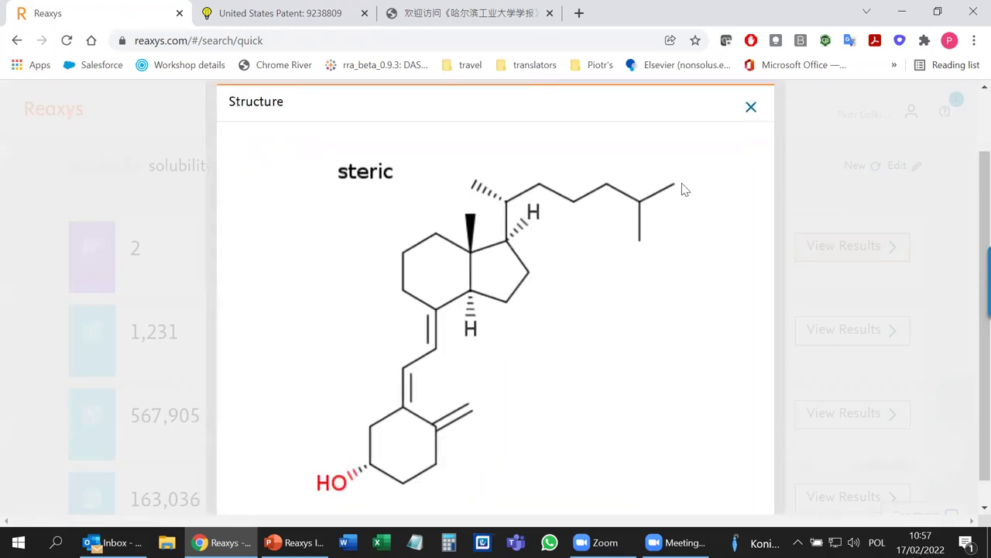
left_click(750, 107)
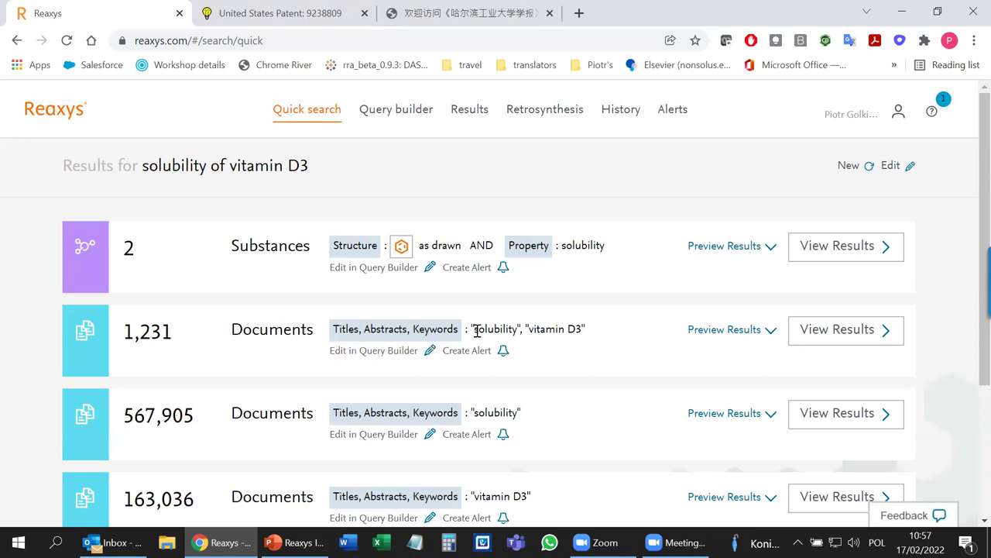
left_click_drag(481, 328, 593, 320)
left_click(583, 299)
Open the substance results and examine the solubility hit data for vitamin D3.
left_click(827, 248)
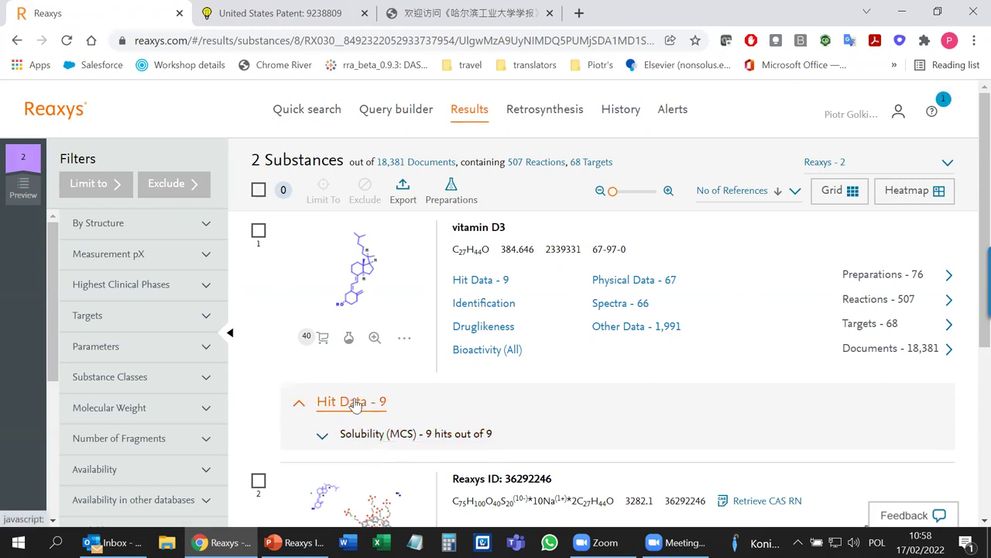
left_click(393, 436)
scroll(686, 326, "down", 3)
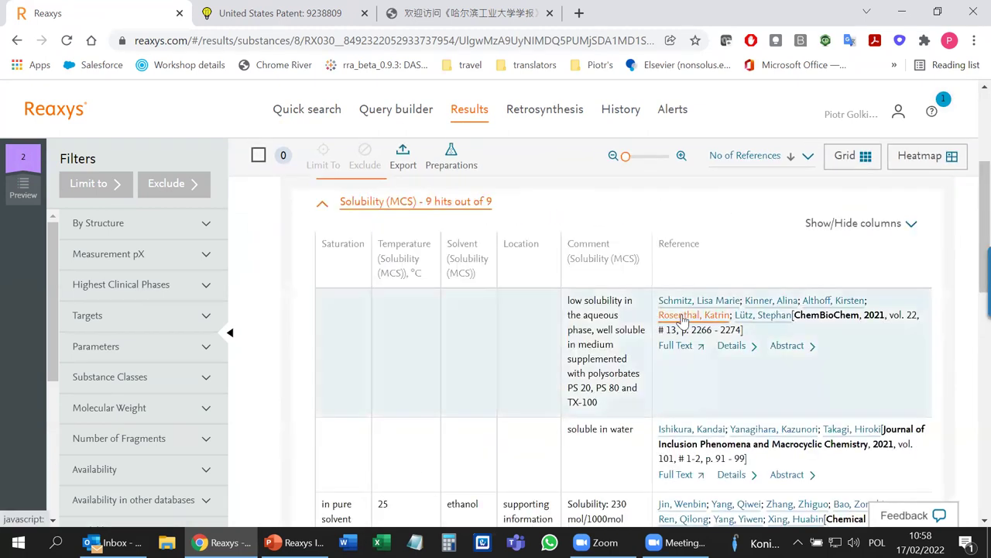
scroll(682, 317, "down", 4)
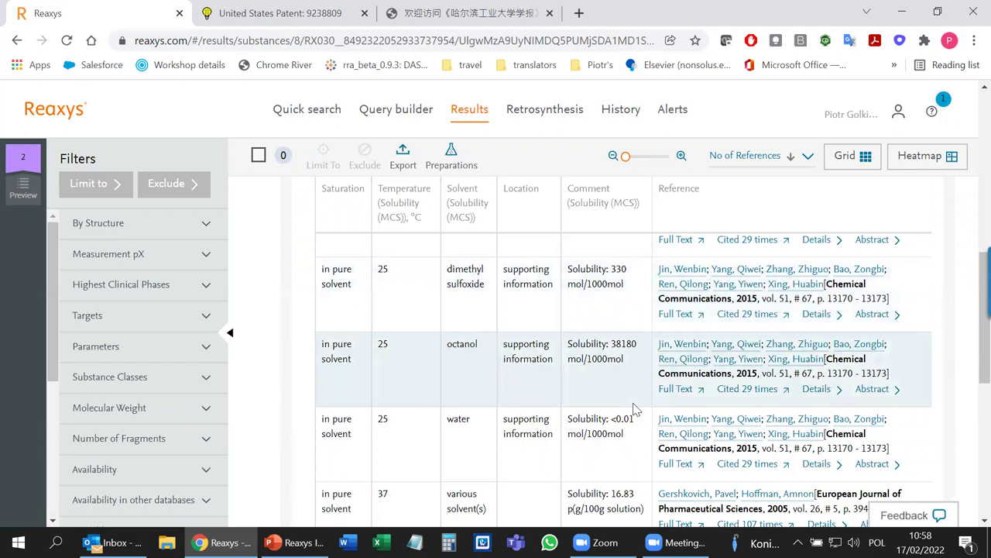
scroll(629, 406, "up", 2)
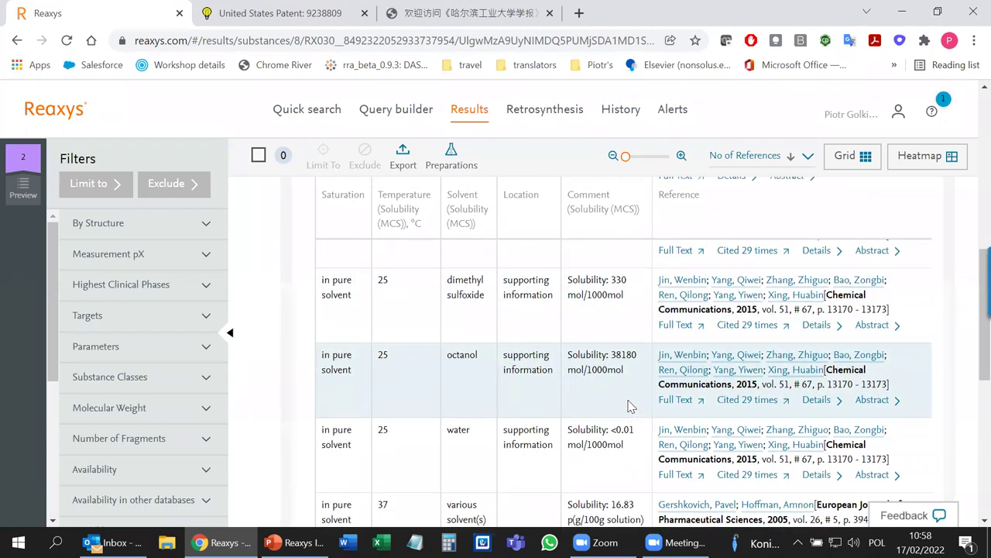
Start a new quick search for "synthesis of vanilin".
left_click(325, 113)
left_click(839, 169)
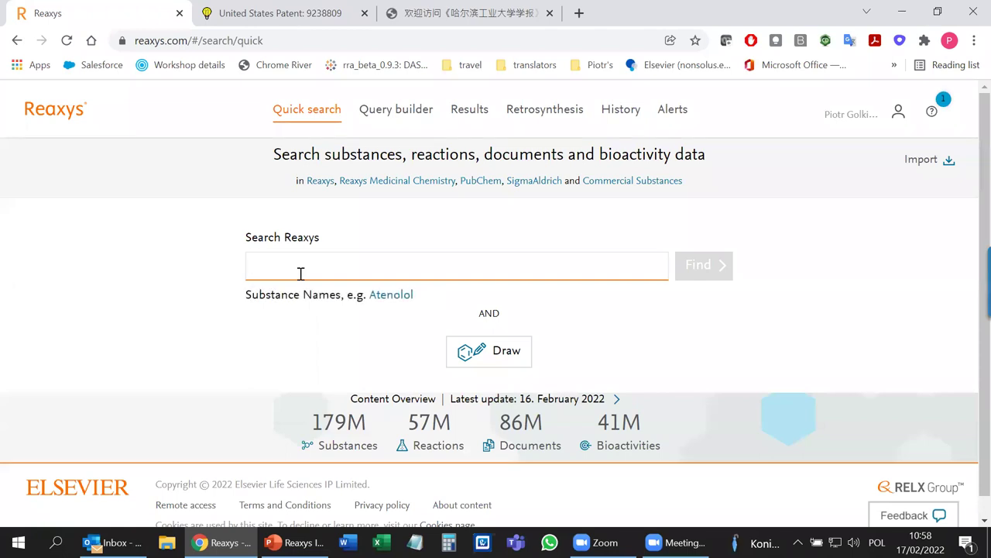
type("synt")
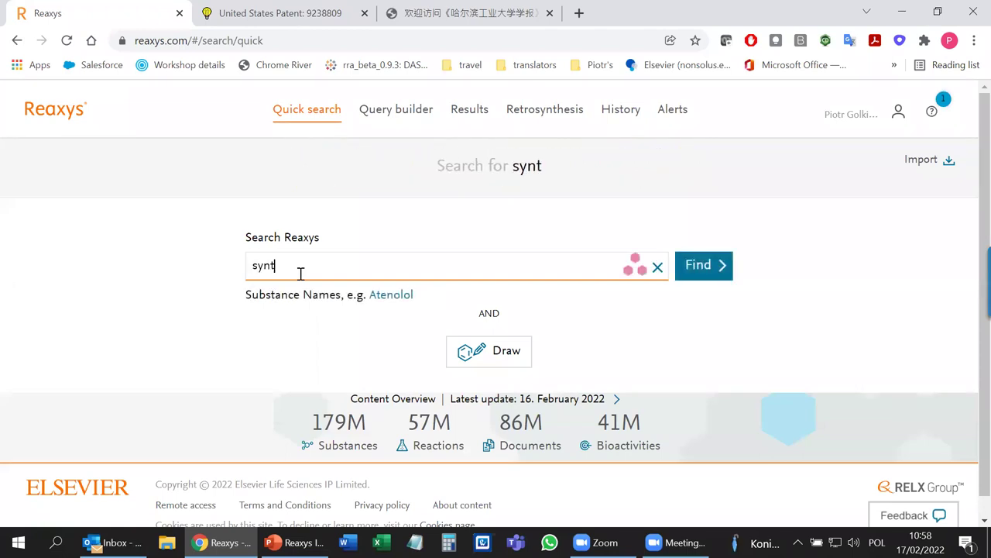
type("hesis of ")
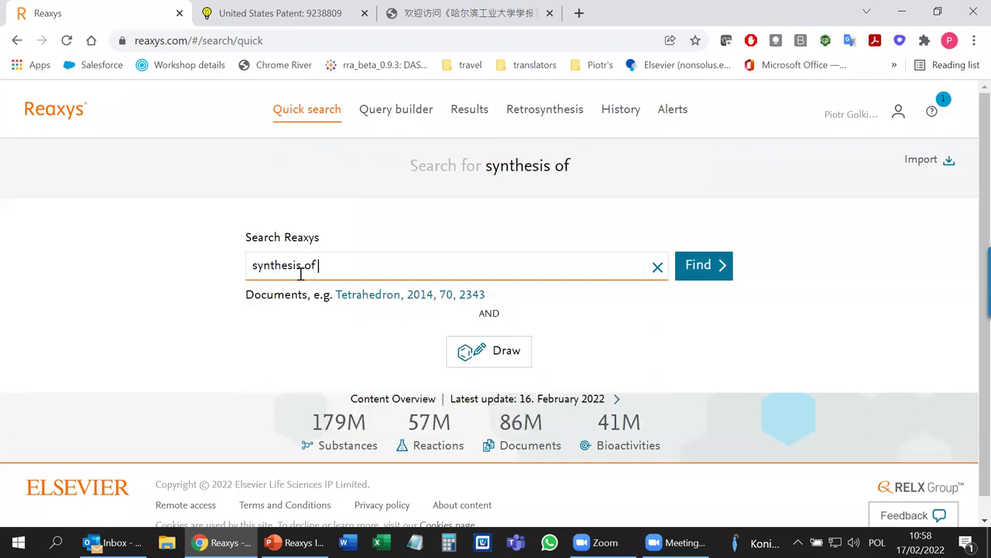
type("vanilin")
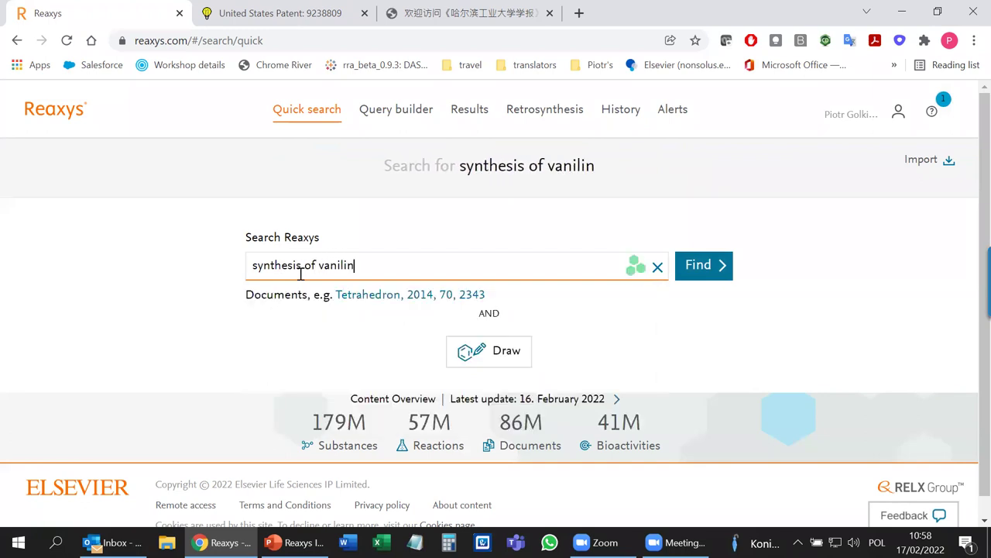
key("Return")
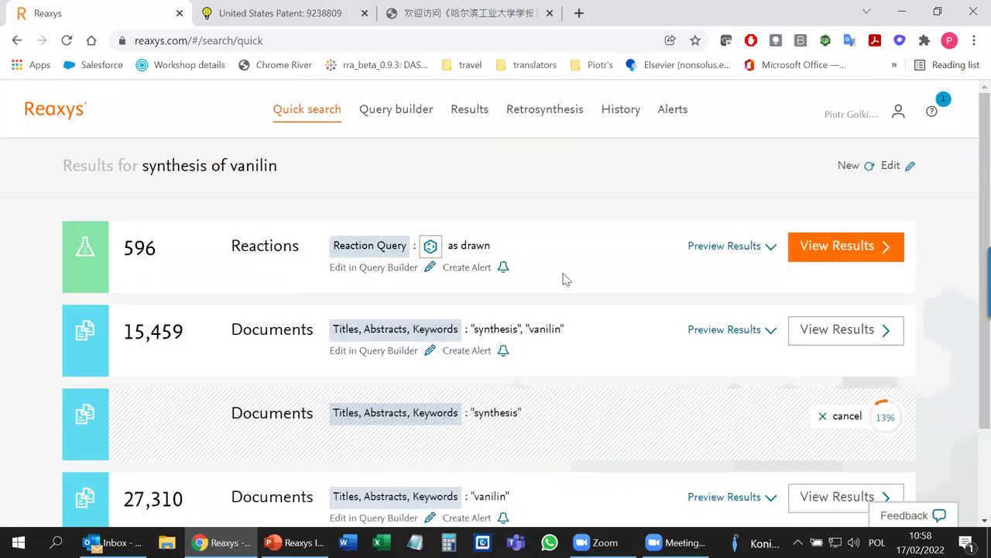
View the structure used in the reaction query, close it, and open the reaction results.
left_click(431, 246)
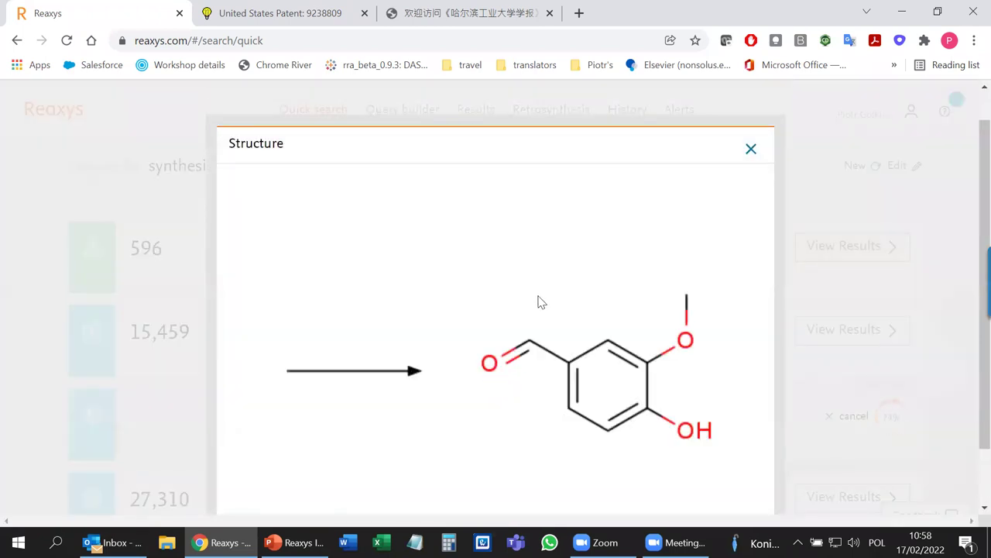
left_click(751, 152)
left_click(825, 249)
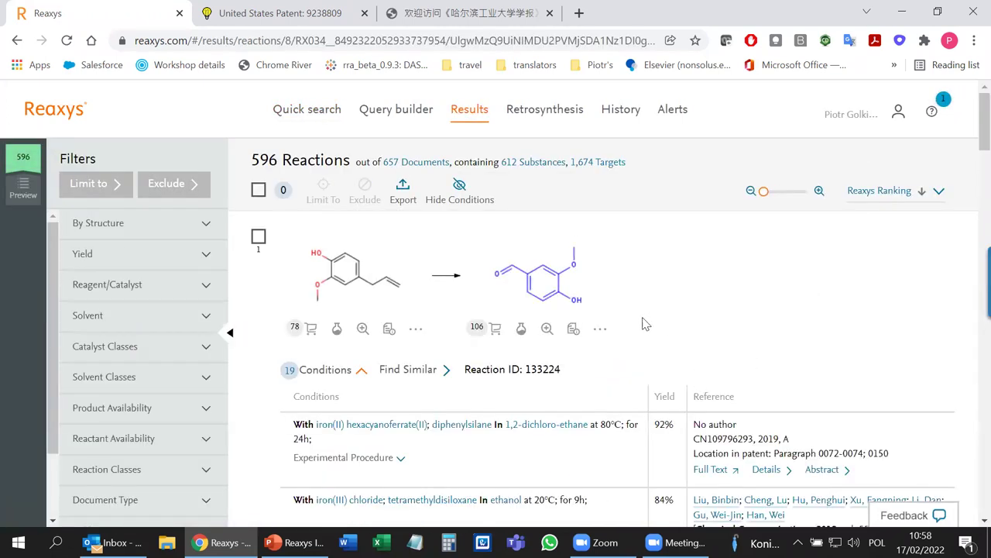
Review the first reaction's conditions, briefly expanding the experimental procedure of the 92% yield entry.
scroll(641, 327, "down", 2)
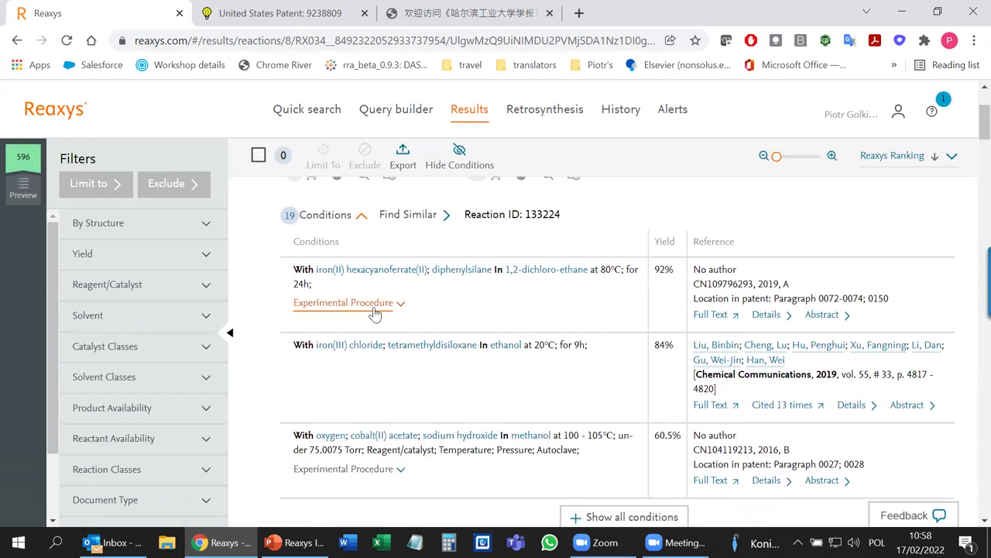
left_click(375, 313)
left_click(375, 313)
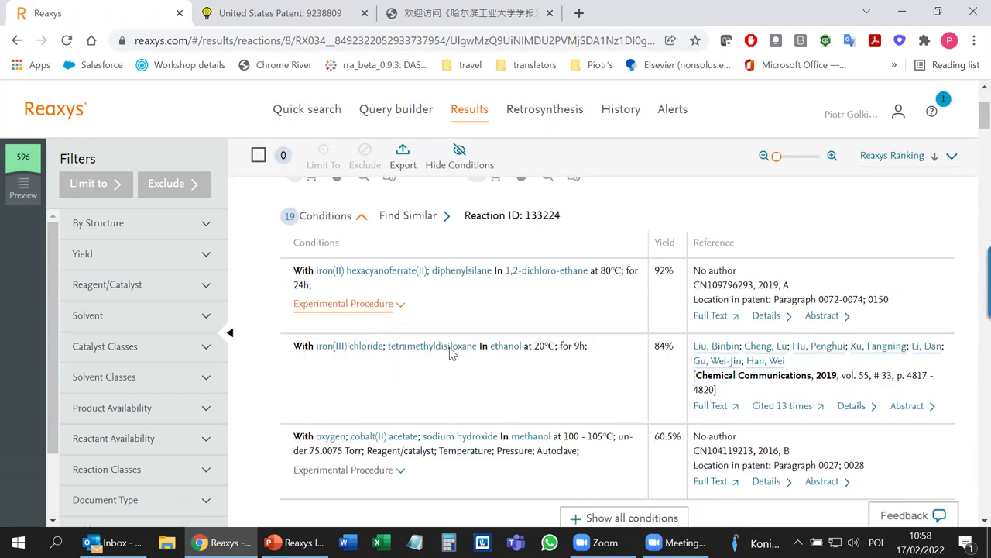
scroll(449, 357, "up", 2)
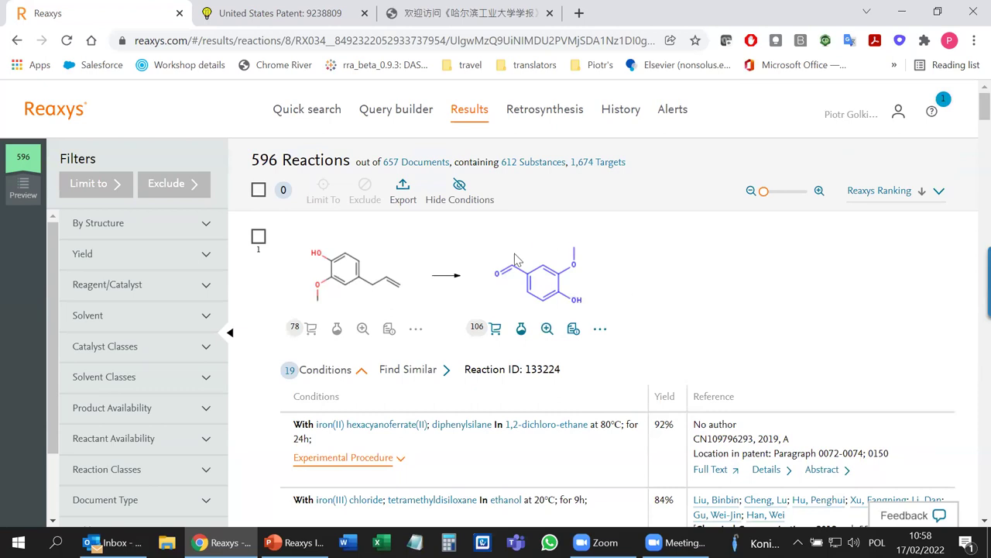
Create retrosynthesis plans for the first reaction's product, excluding predicted routes and reviewing the editable parameters for published routes.
mouse_move(527, 287)
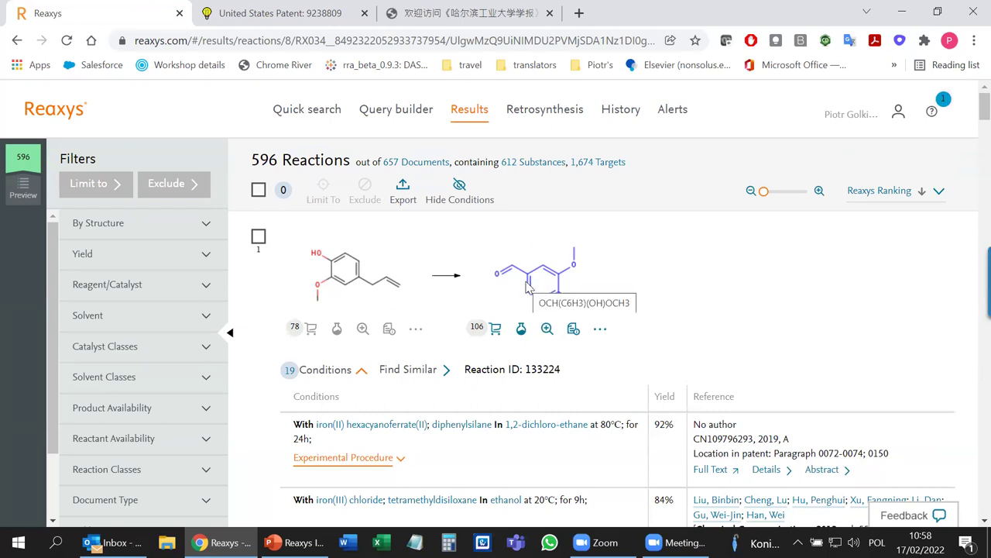
left_click(520, 331)
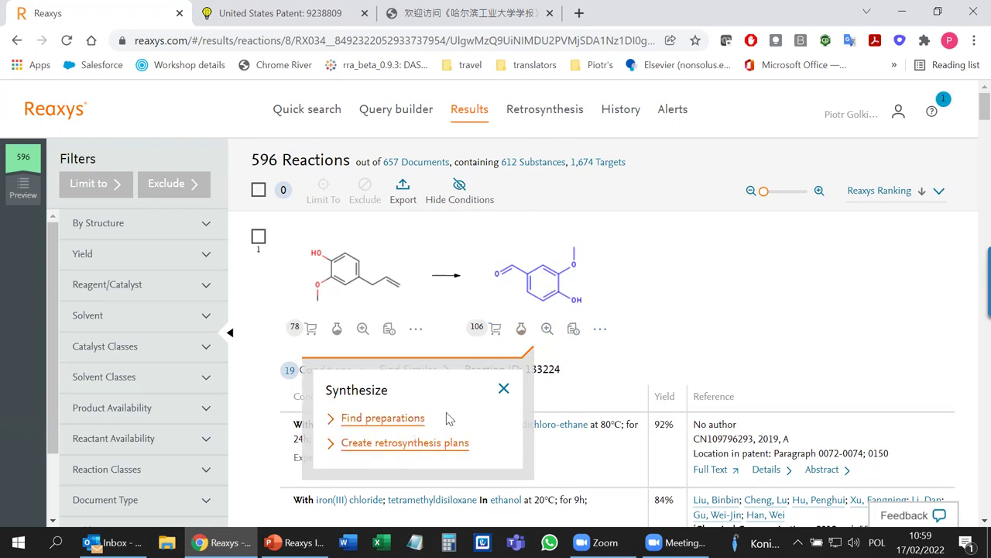
left_click(407, 450)
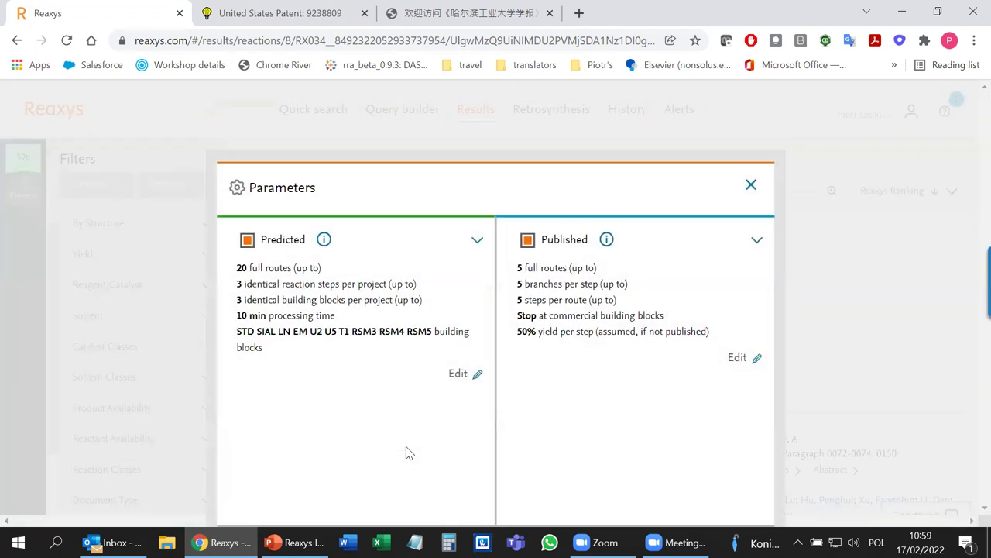
left_click(246, 241)
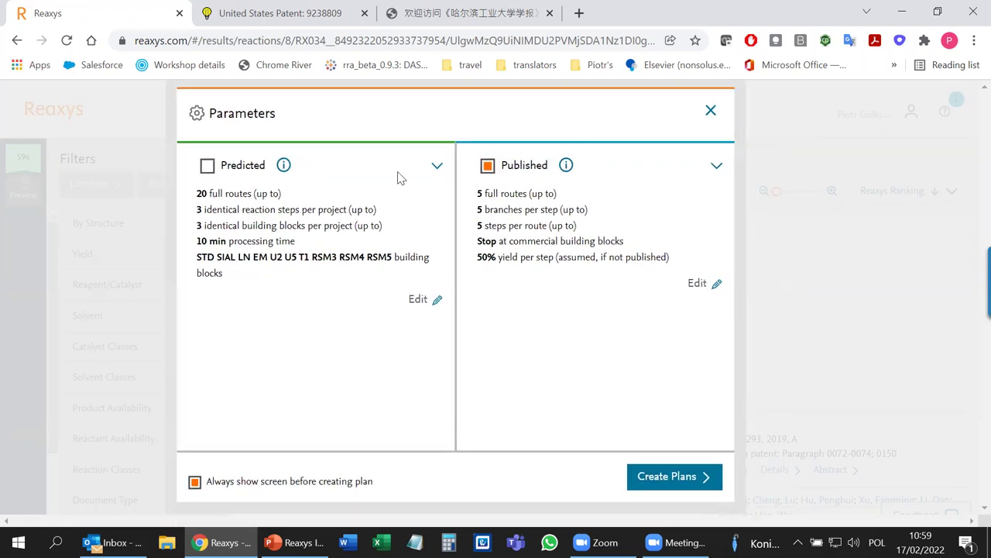
left_click(698, 283)
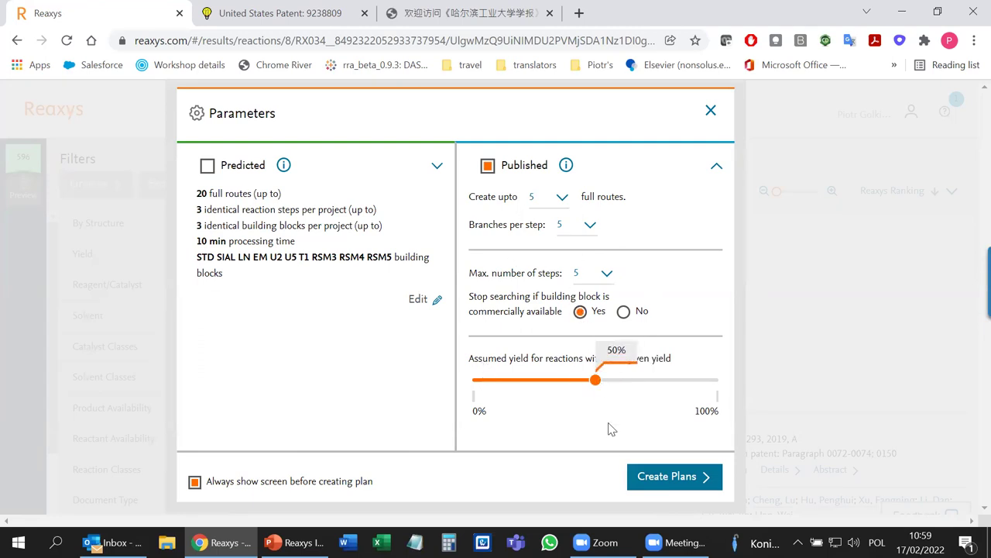
left_click(657, 477)
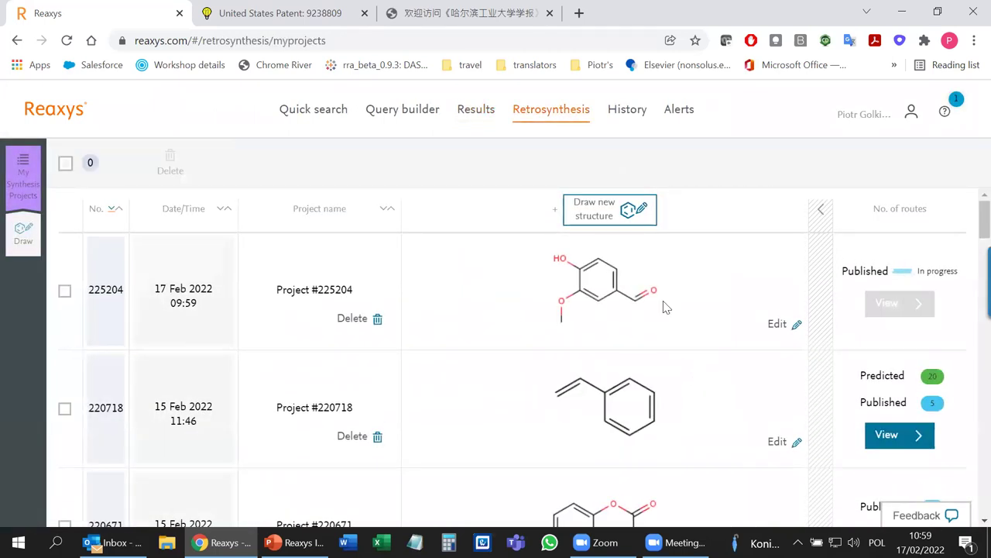
Look through the synthesis projects, open the newest project's routes, and compare the published routes' building blocks and topology.
scroll(508, 372, "down", 7)
scroll(542, 385, "up", 10)
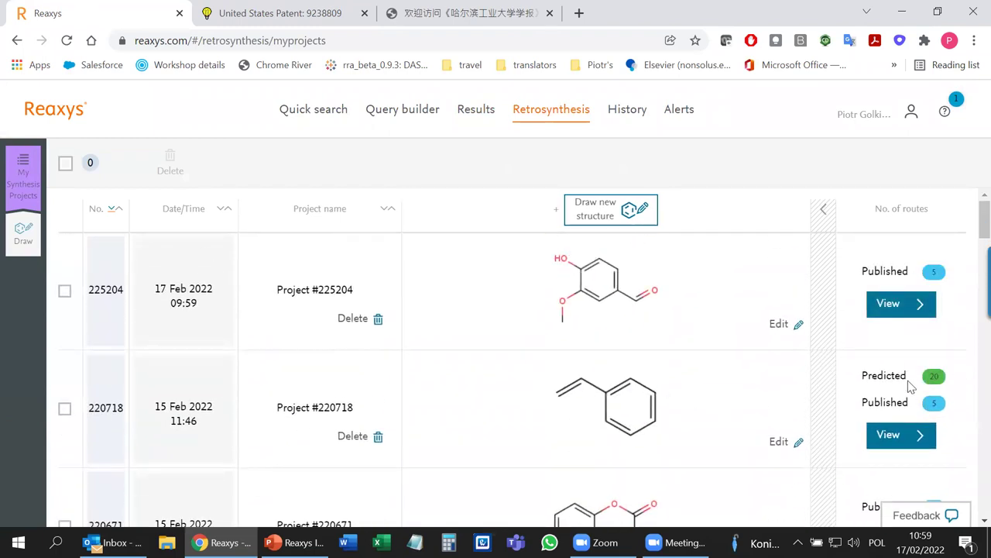
left_click(901, 304)
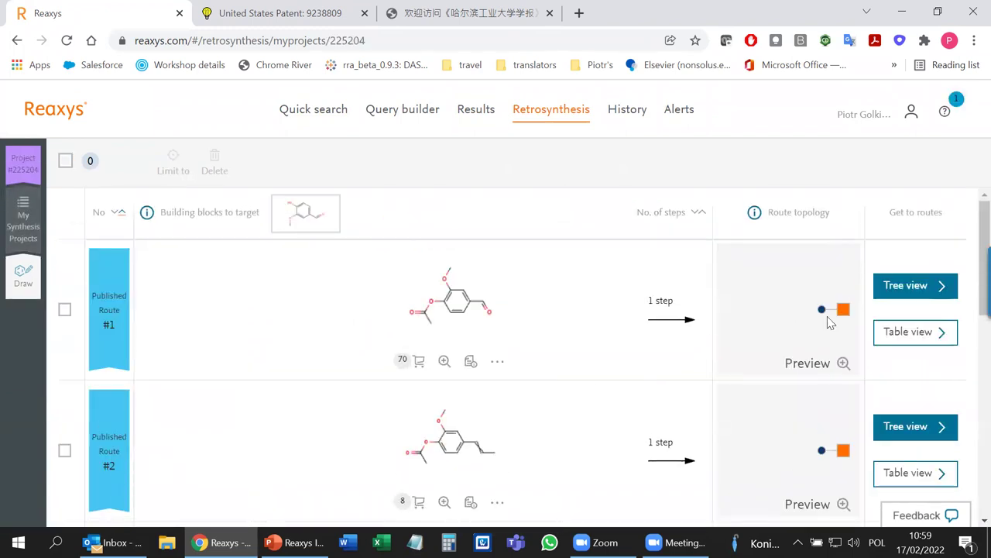
scroll(781, 344, "down", 1)
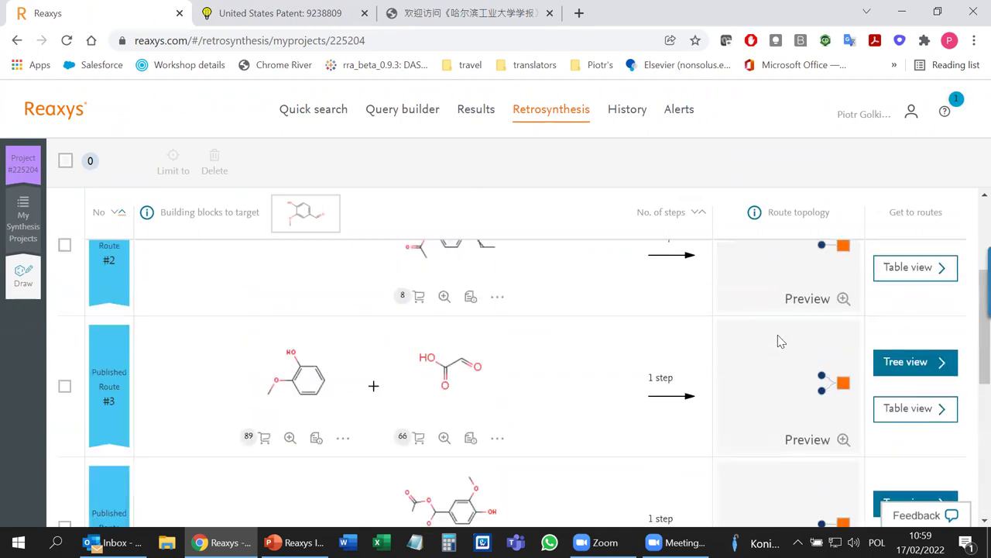
scroll(781, 341, "down", 3)
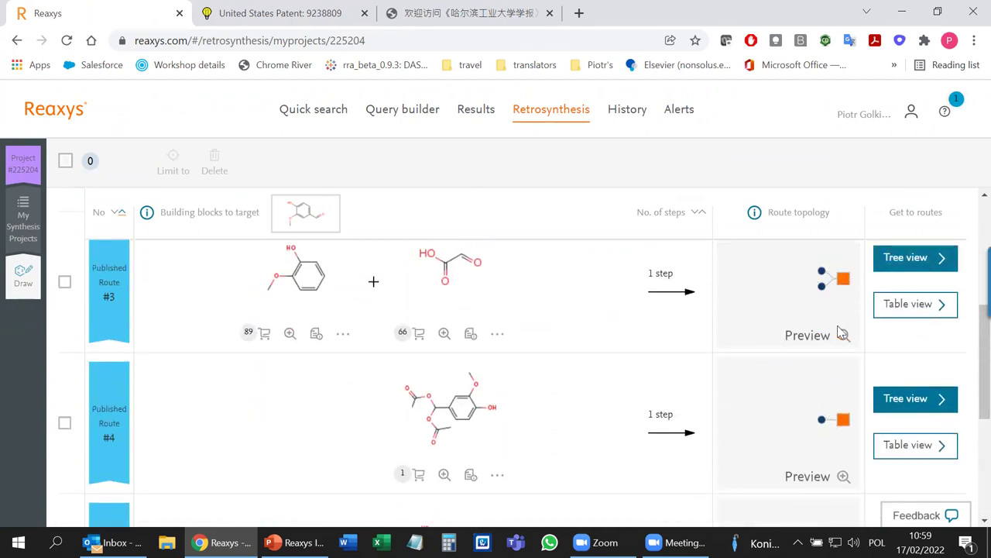
scroll(842, 333, "up", 1)
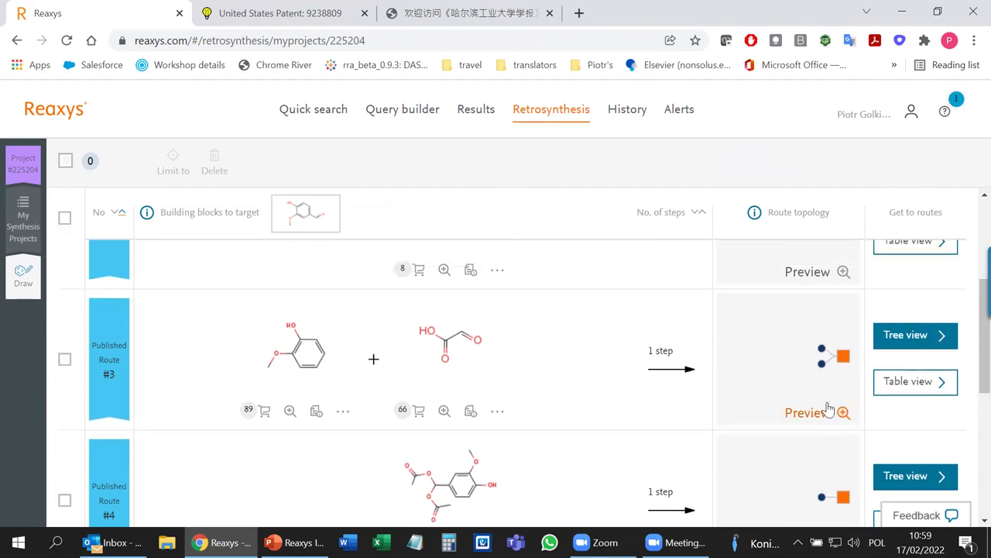
Open the tree view of published route #3 and examine the conditions of Step 1.
left_click(906, 334)
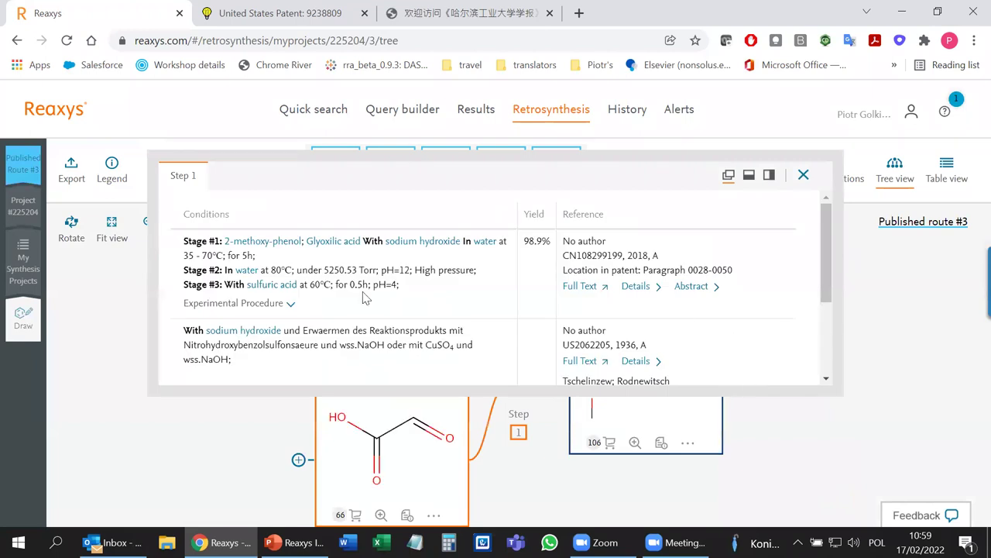
scroll(391, 333, "down", 3)
scroll(384, 327, "up", 3)
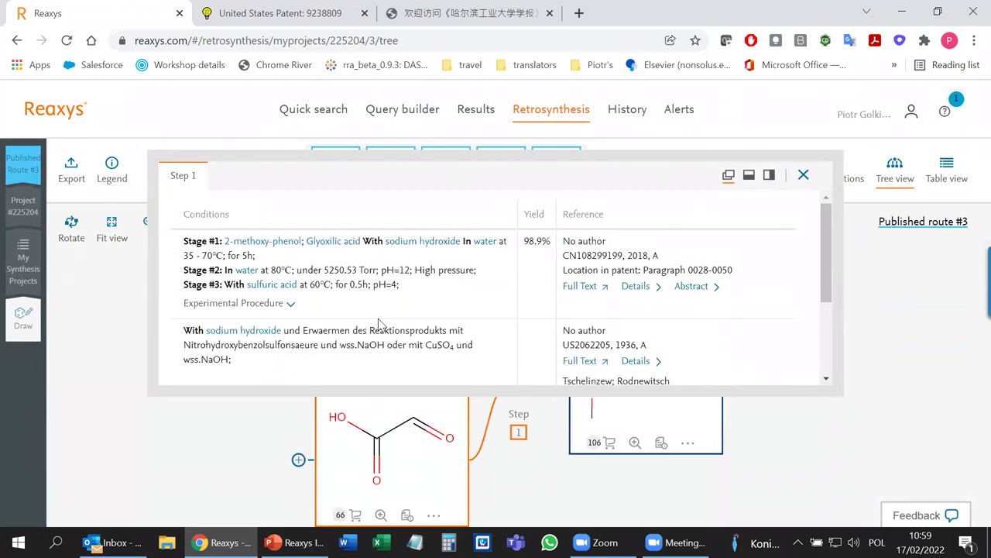
Read the experimental procedure of the 98.9% yield entry, and close the Step 1 conditions.
left_click(249, 305)
scroll(348, 298, "down", 2)
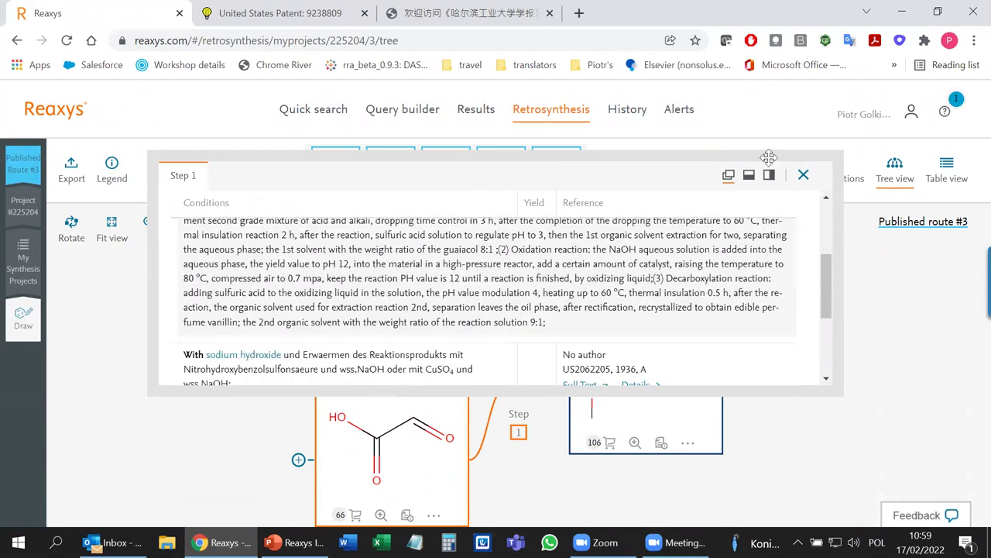
key("Escape")
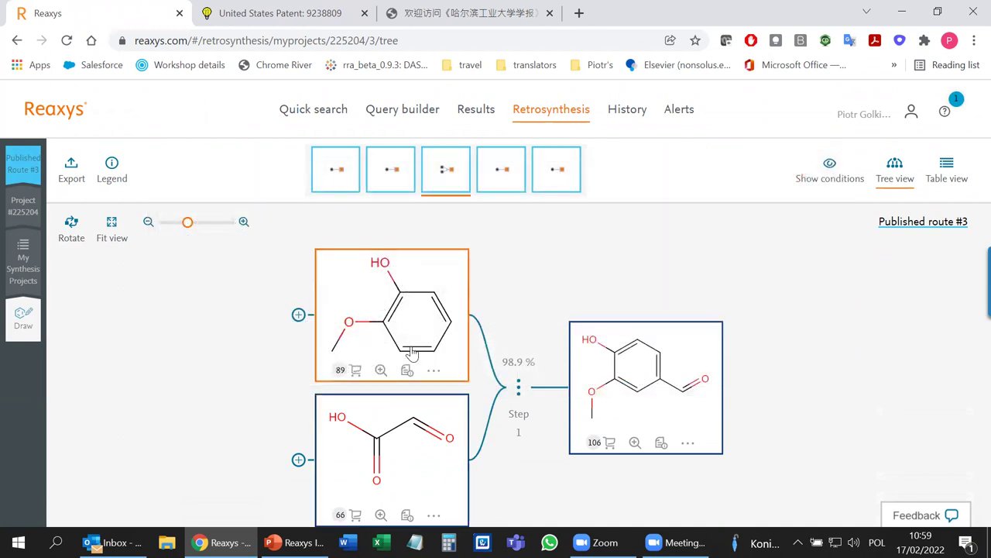
Extend the route at 2-methoxyphenol by adding the published single step that starts from the iodo-methoxybenzene with 95% yield.
left_click(298, 315)
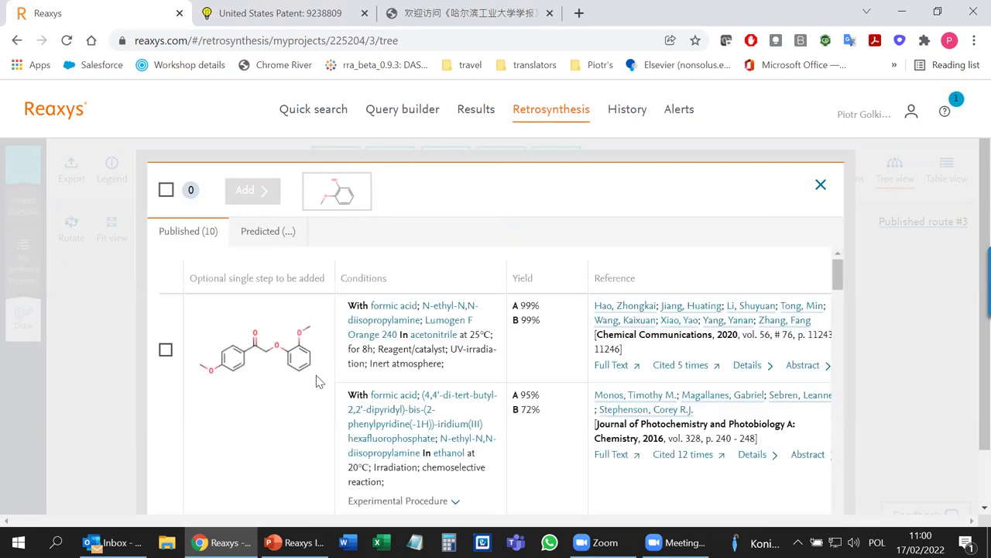
scroll(411, 404, "down", 7)
scroll(410, 404, "up", 6)
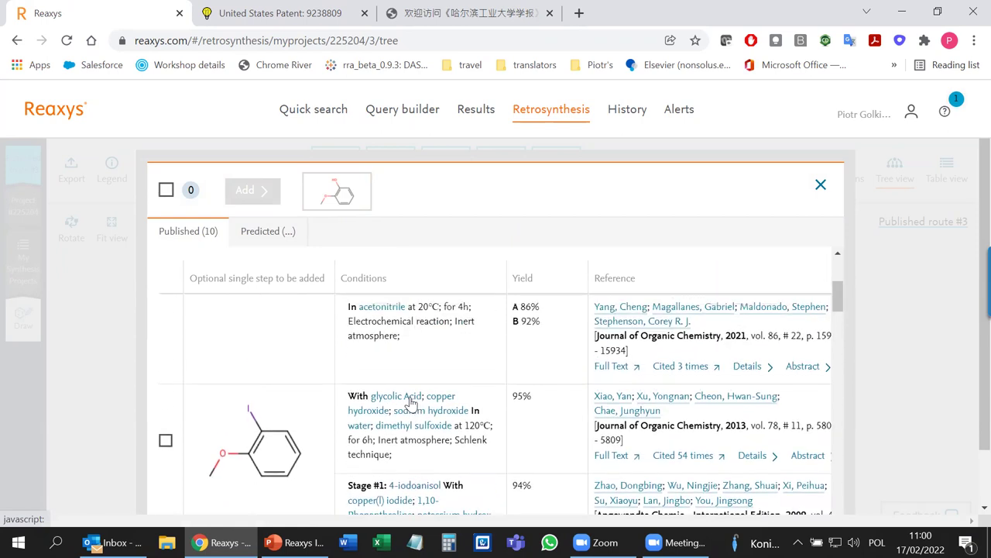
scroll(410, 404, "up", 1)
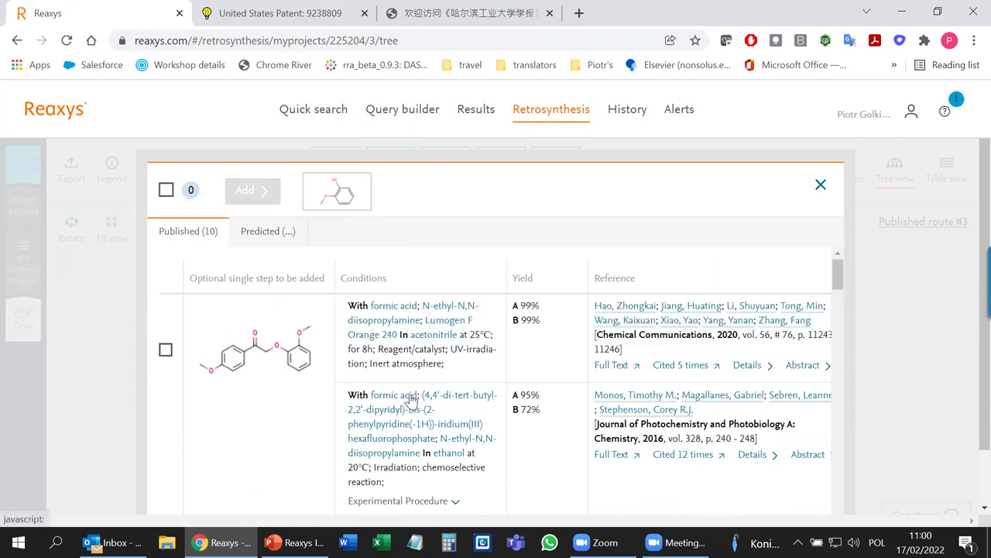
left_click(165, 351)
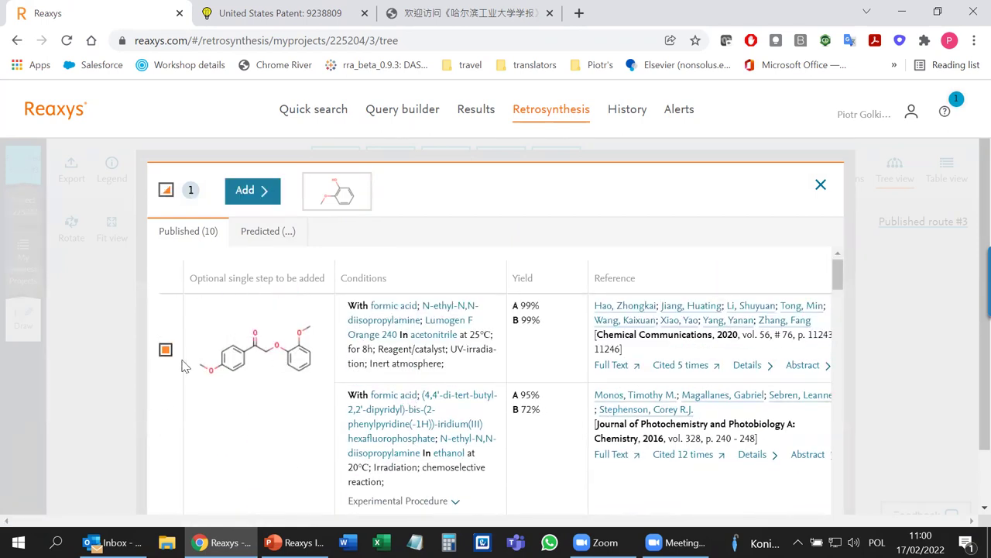
left_click(165, 352)
scroll(247, 417, "down", 3)
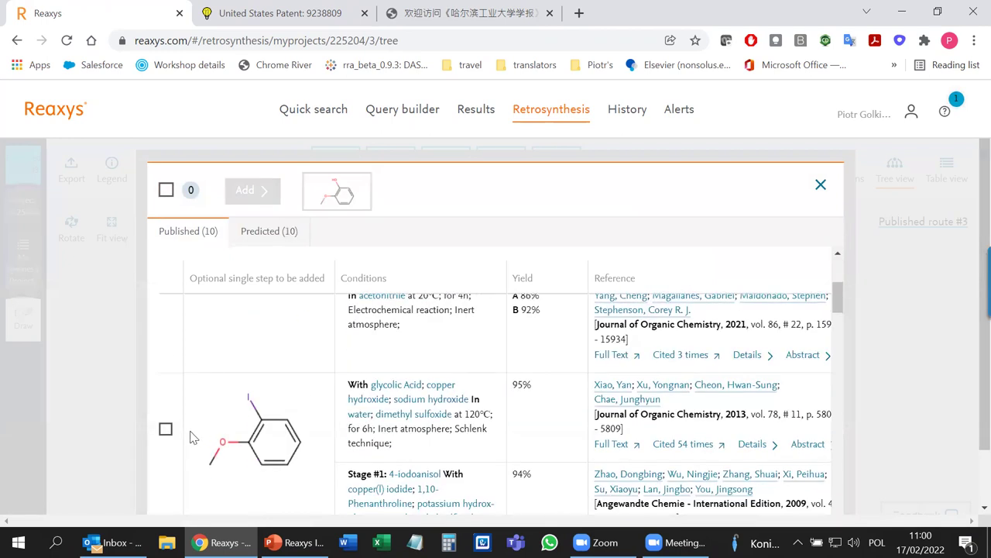
left_click(165, 431)
left_click(253, 198)
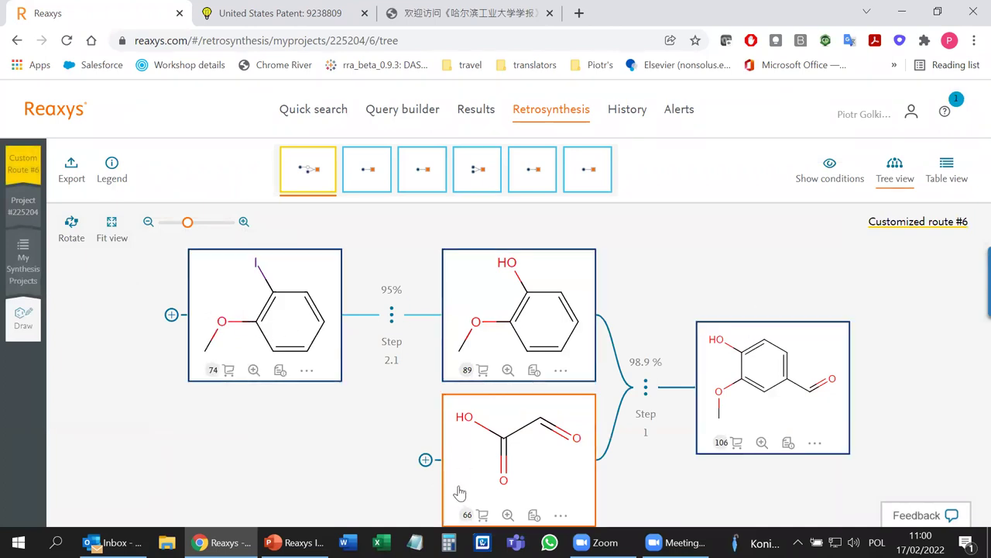
Open the commercial suppliers of the iodo-methoxybenzene building block and look through the offers and available filters.
left_click(228, 370)
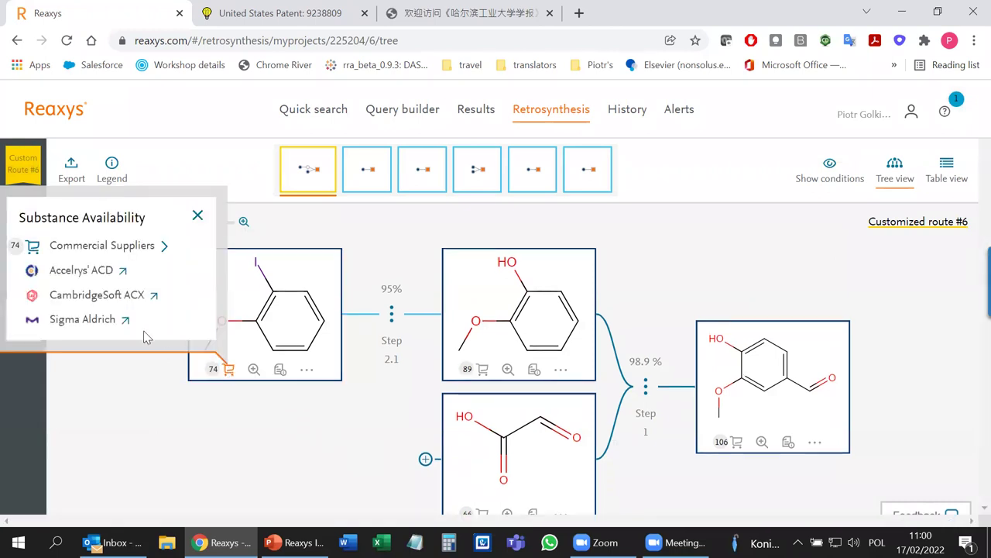
left_click(116, 252)
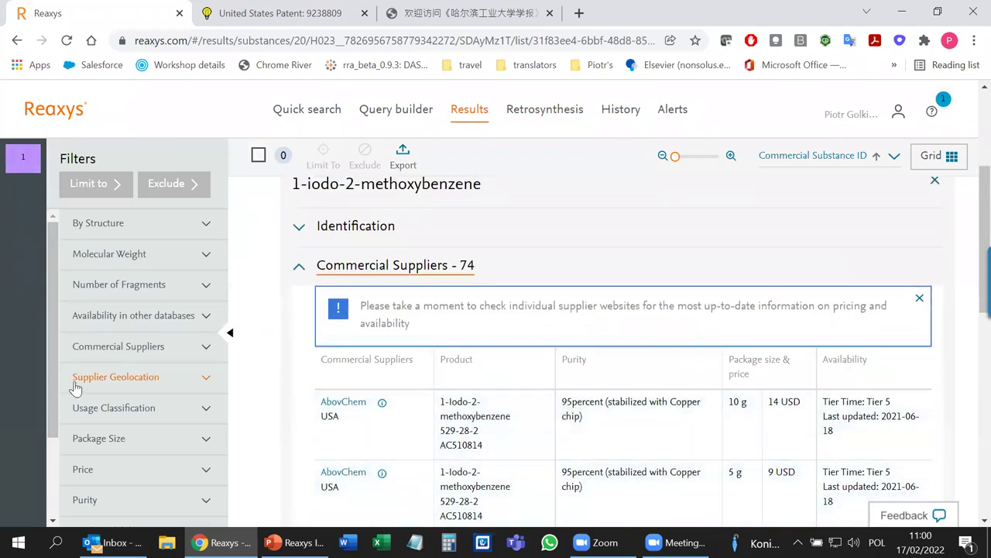
scroll(565, 428, "down", 2)
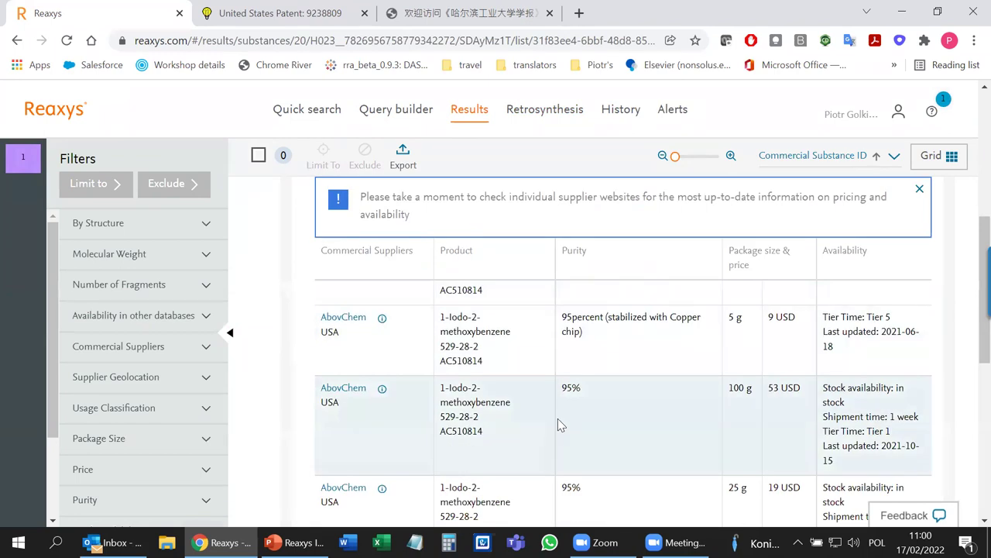
scroll(562, 416, "up", 1)
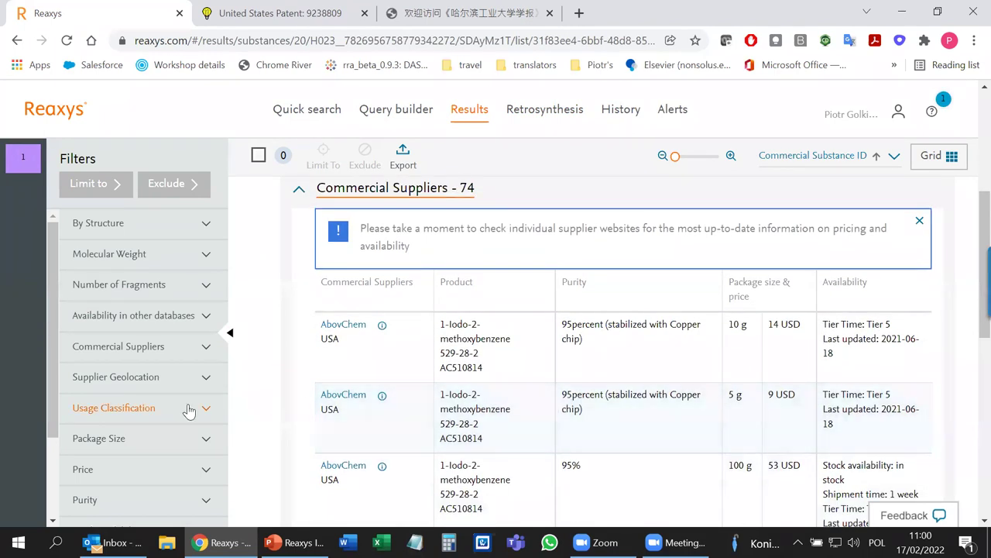
scroll(527, 434, "down", 2)
scroll(140, 376, "down", 2)
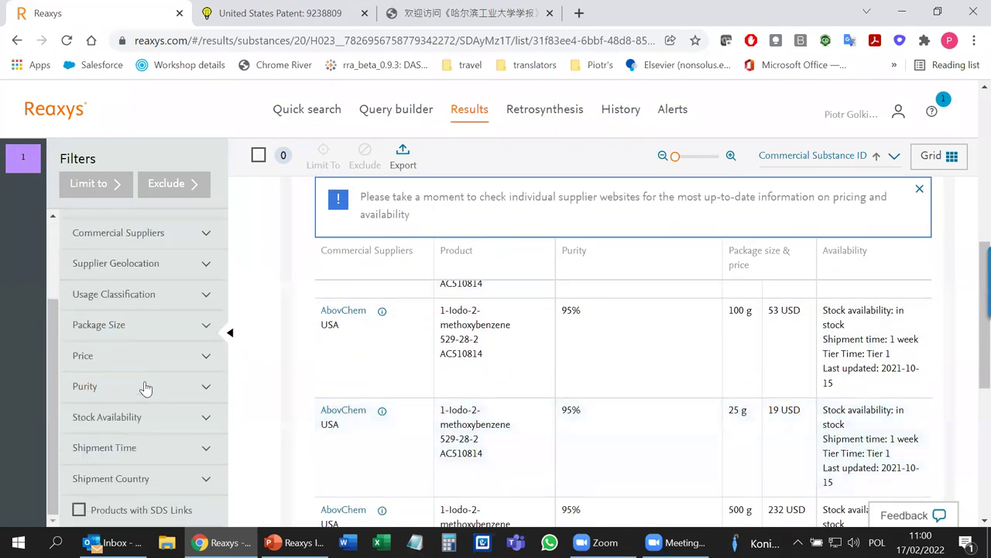
Limit the commercial supplier results to purities of 99, 98, 97 and 95.
left_click(111, 331)
left_click(111, 332)
left_click(82, 386)
scroll(81, 341, "down", 1)
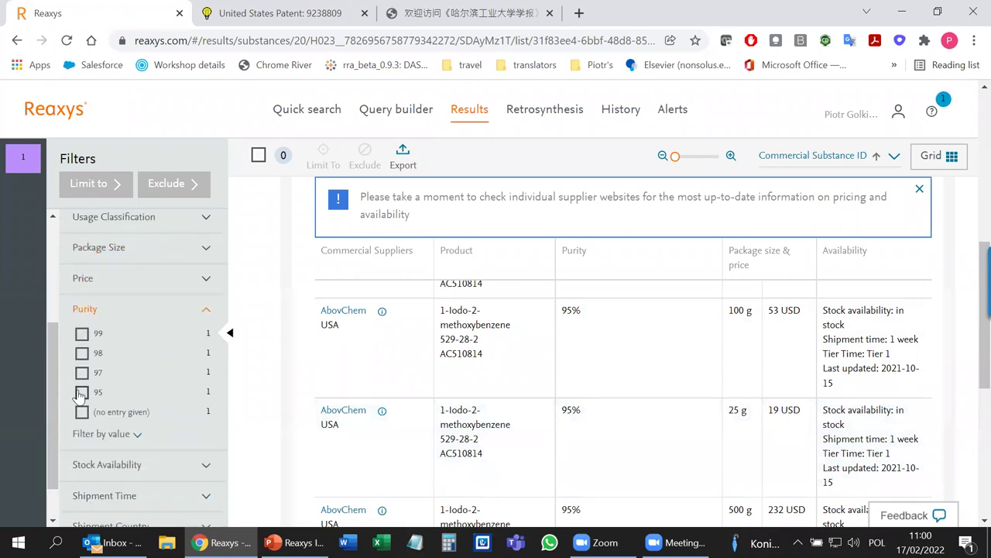
left_click(81, 333)
left_click(82, 353)
left_click(82, 372)
left_click(81, 392)
left_click(109, 186)
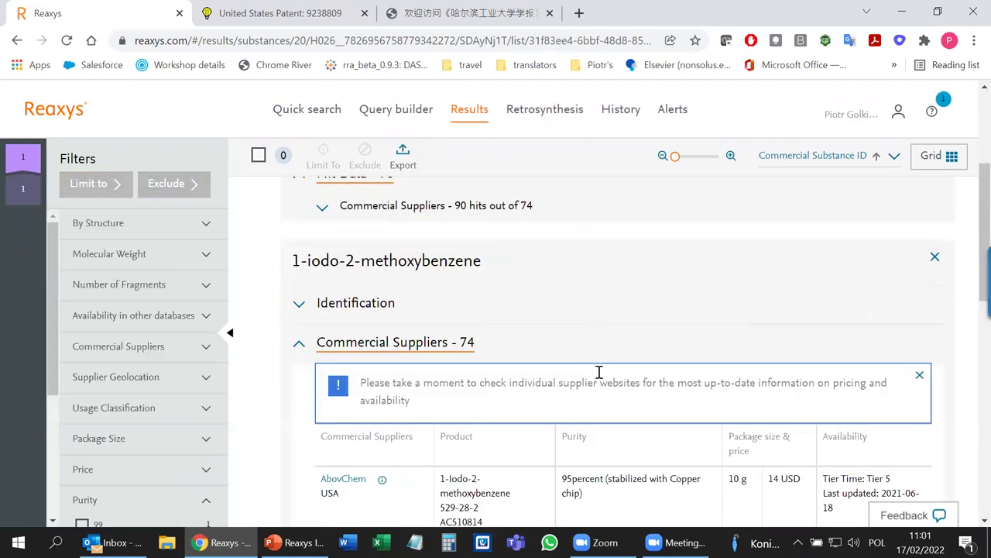
Limit the supplier results further to prices 7 and 9, and look over the supplier offers.
scroll(653, 410, "down", 3)
scroll(650, 408, "up", 2)
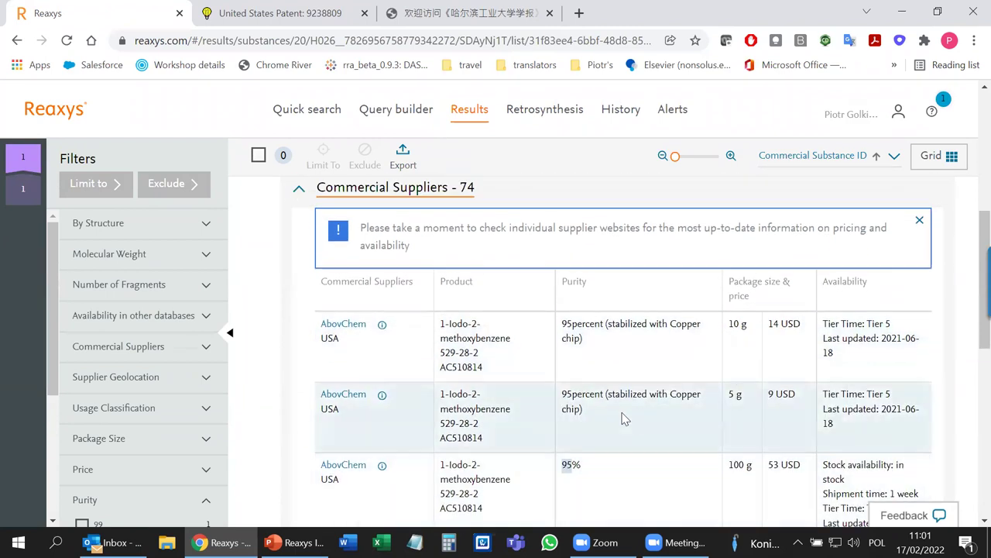
scroll(87, 376, "down", 2)
left_click(83, 314)
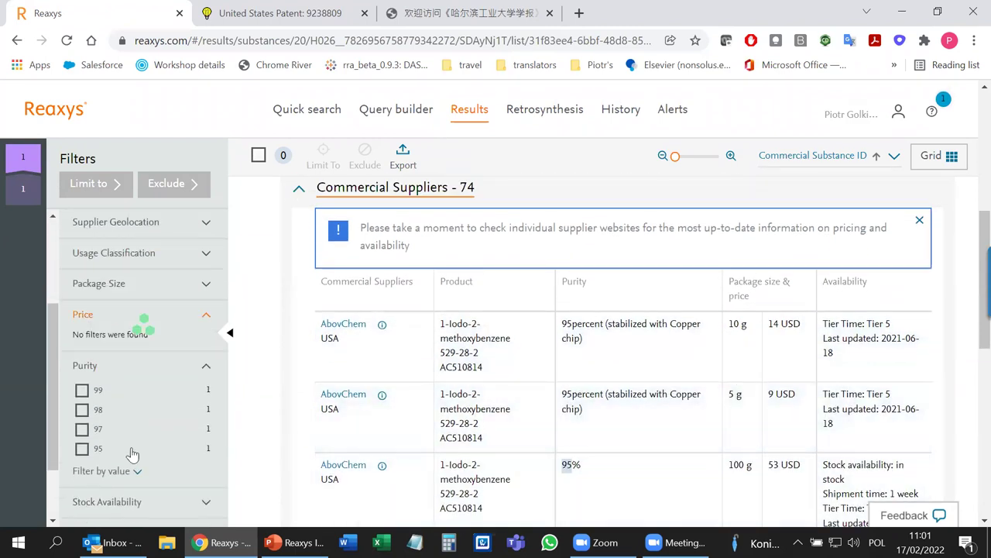
left_click(81, 338)
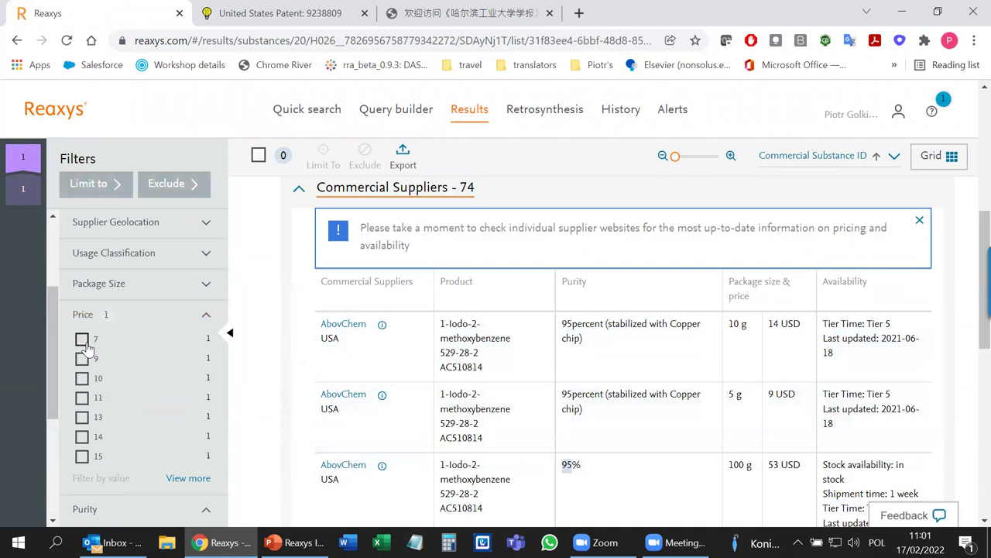
left_click(81, 358)
left_click(90, 184)
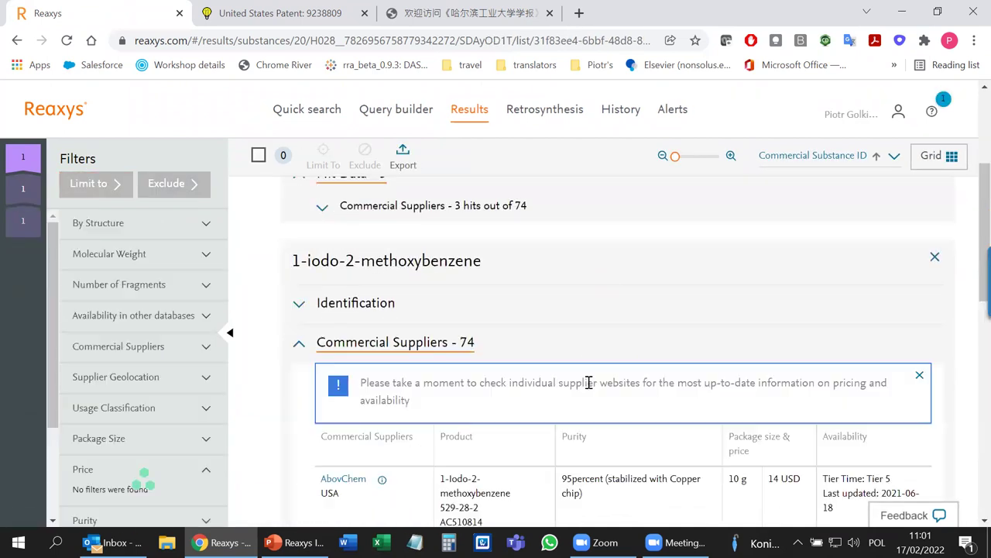
scroll(597, 388, "down", 4)
scroll(694, 408, "down", 2)
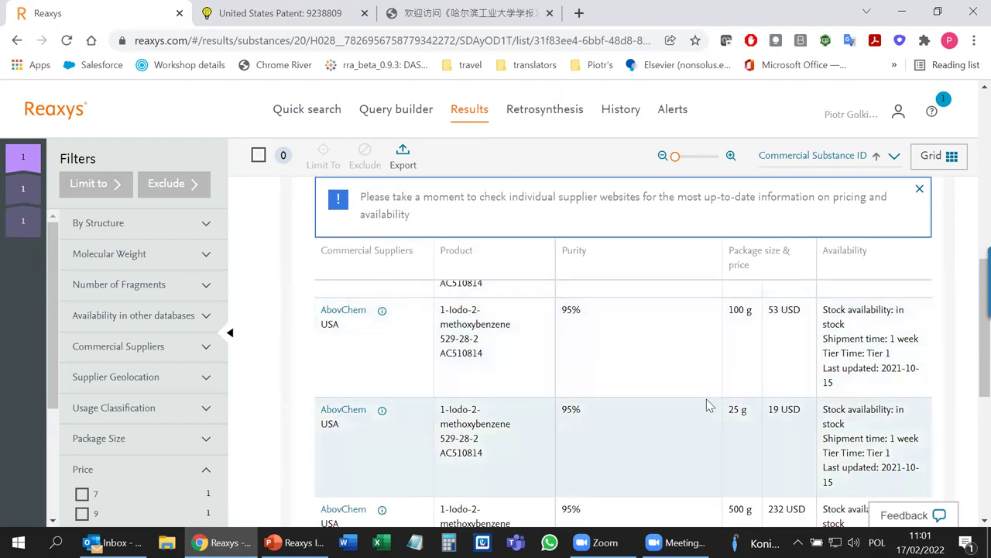
scroll(697, 404, "up", 3)
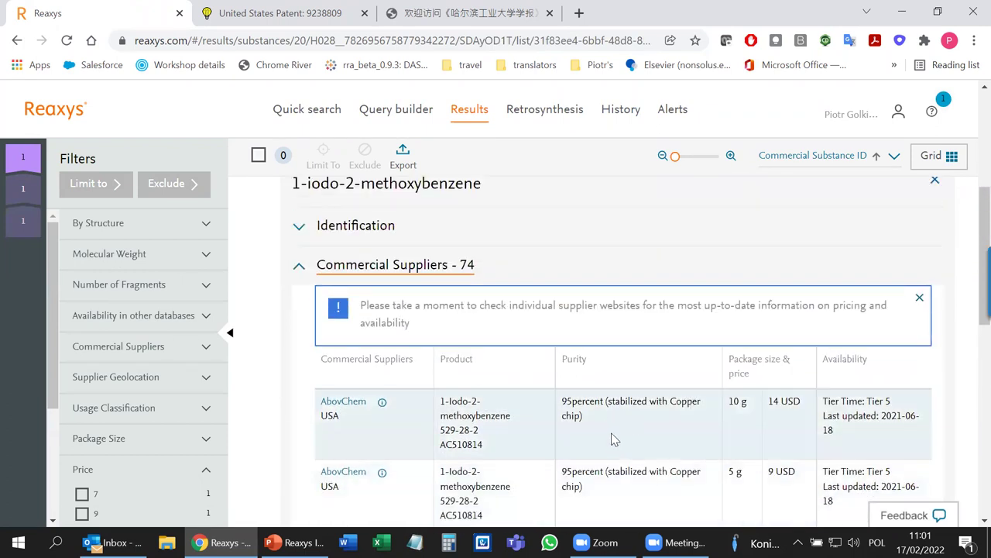
scroll(608, 433, "up", 5)
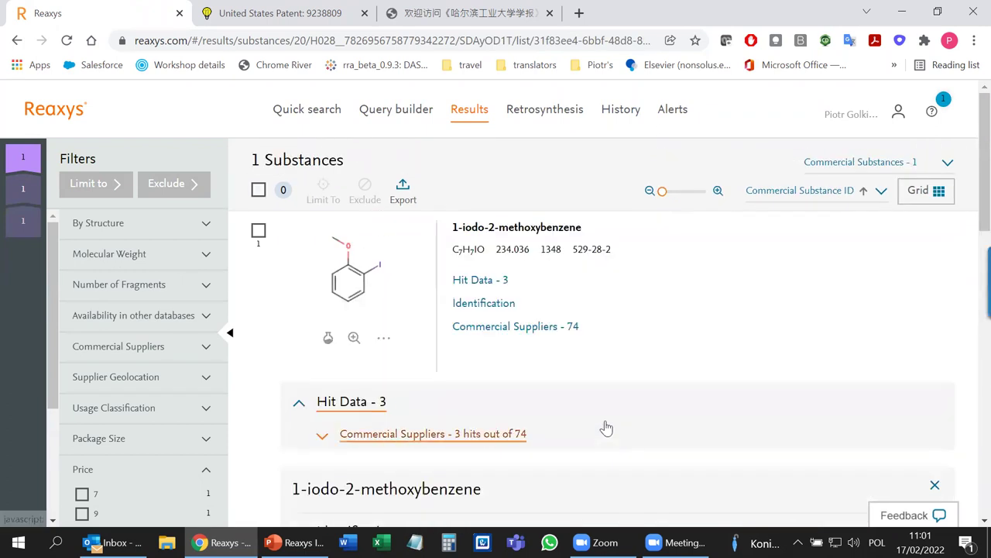
Start a new quick search and search Reaxys for "ferroelectric materials".
left_click(315, 116)
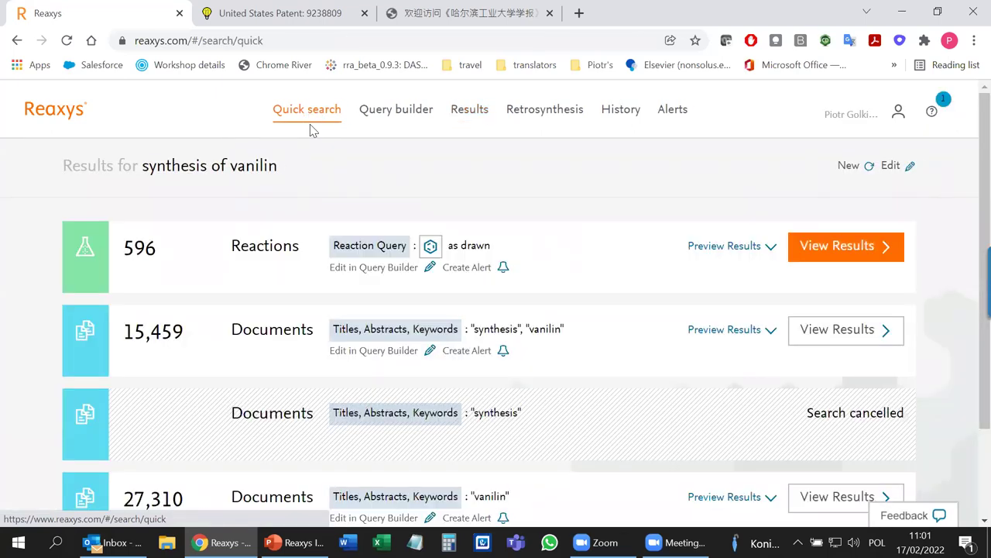
left_click(848, 167)
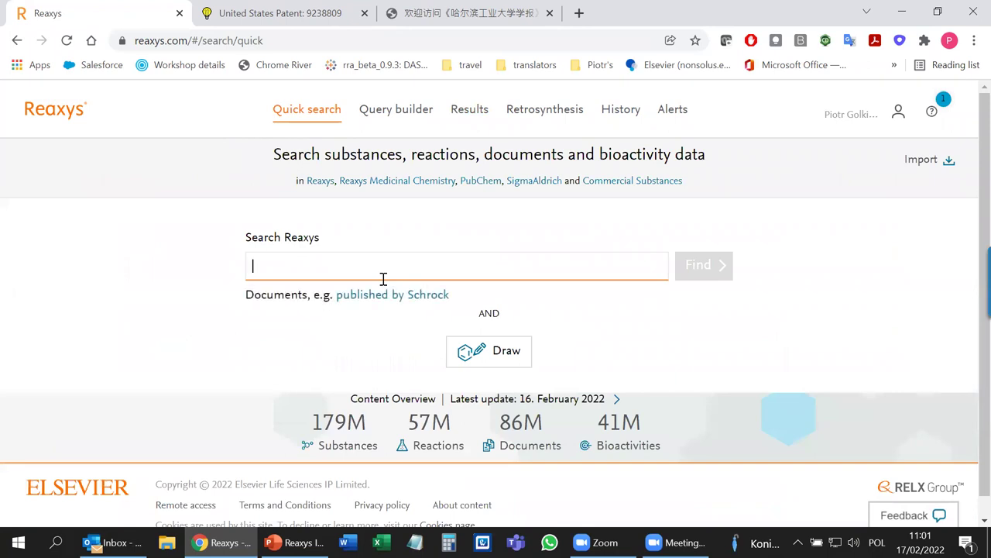
type("ferroele")
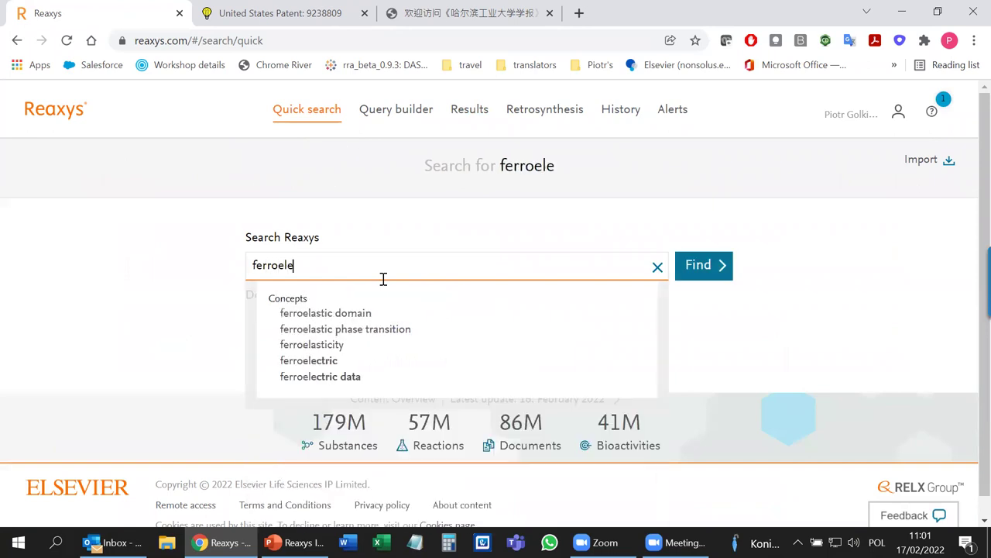
type("ctric ma")
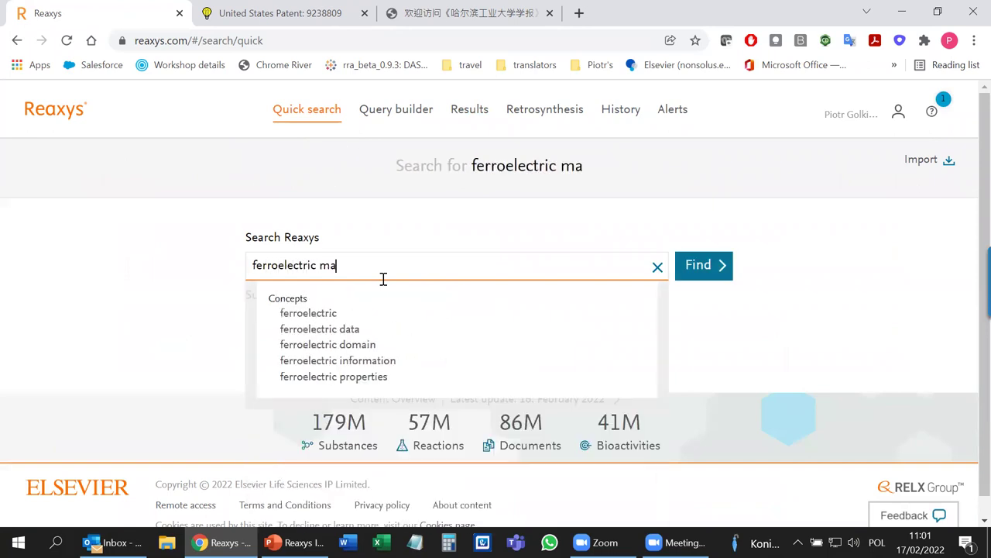
type("terails")
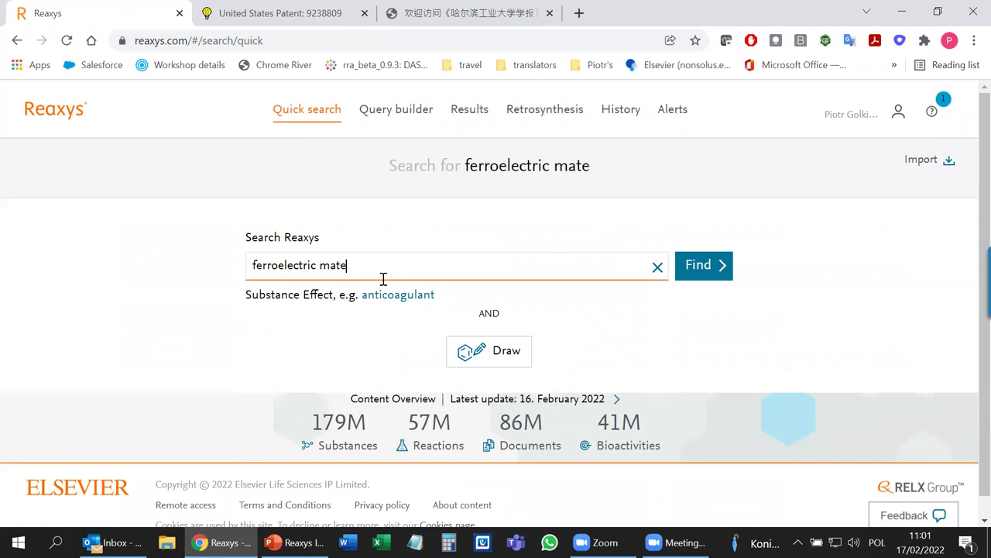
key("BackSpace")
key("BackSpace")
key("BackSpace")
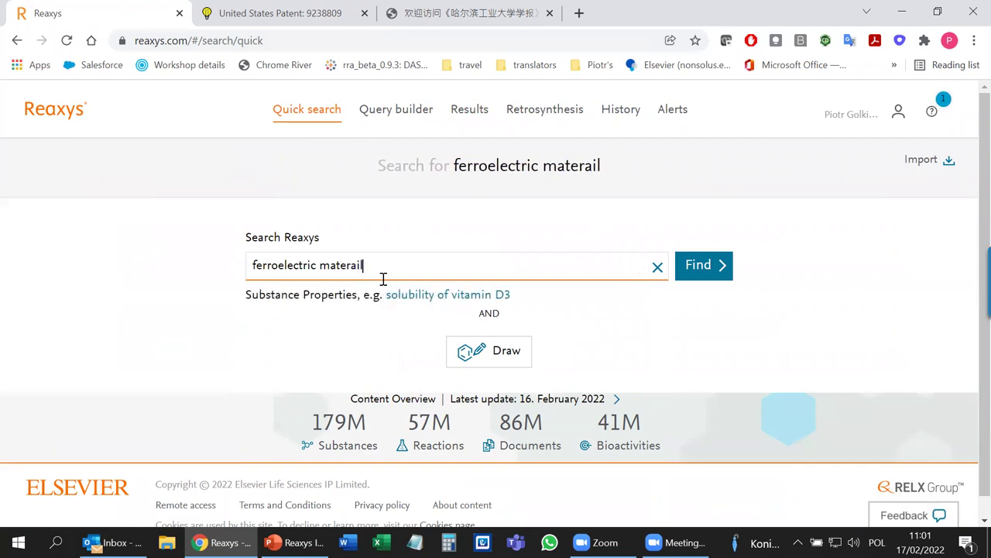
type("lia")
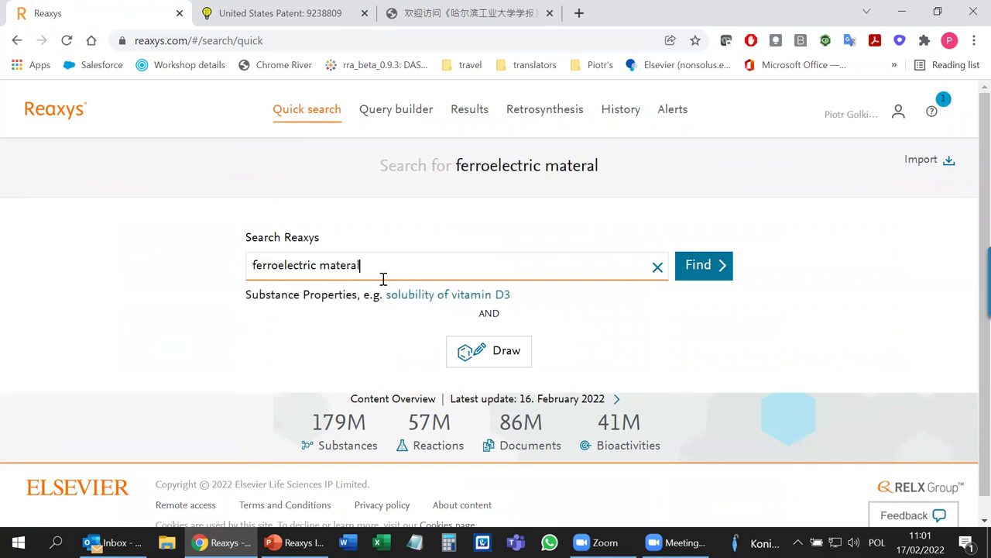
key("BackSpace")
key("BackSpace")
type("ials")
key("BackSpace")
key("BackSpace")
key("BackSpace")
key("BackSpace")
key("BackSpace")
key("BackSpace")
type("ials")
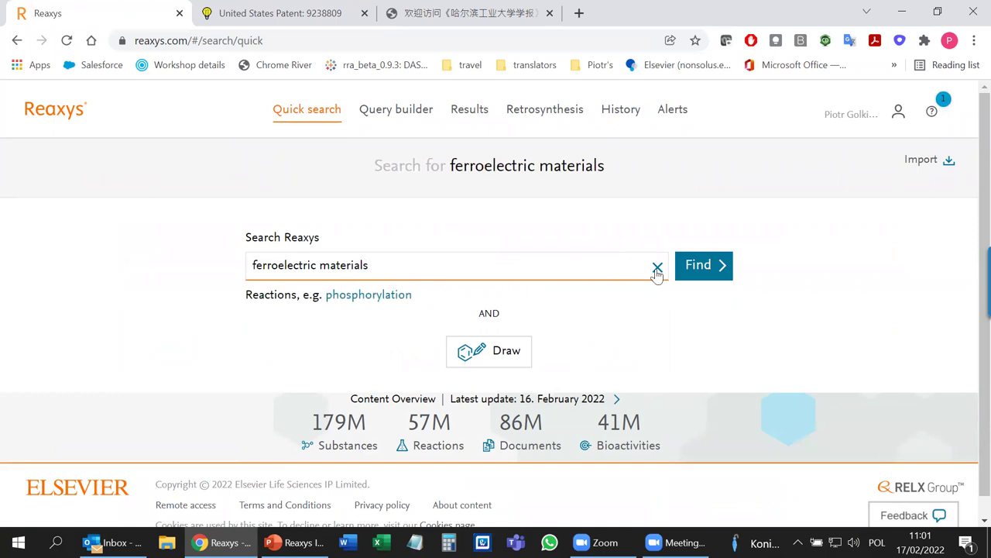
left_click(709, 271)
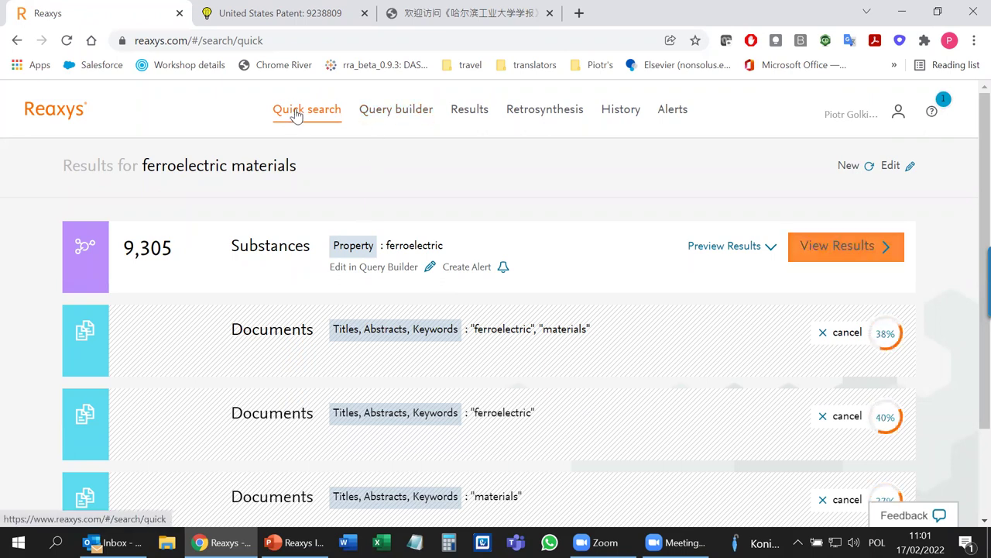
Start another new quick search for "pKa of phenol".
left_click(849, 165)
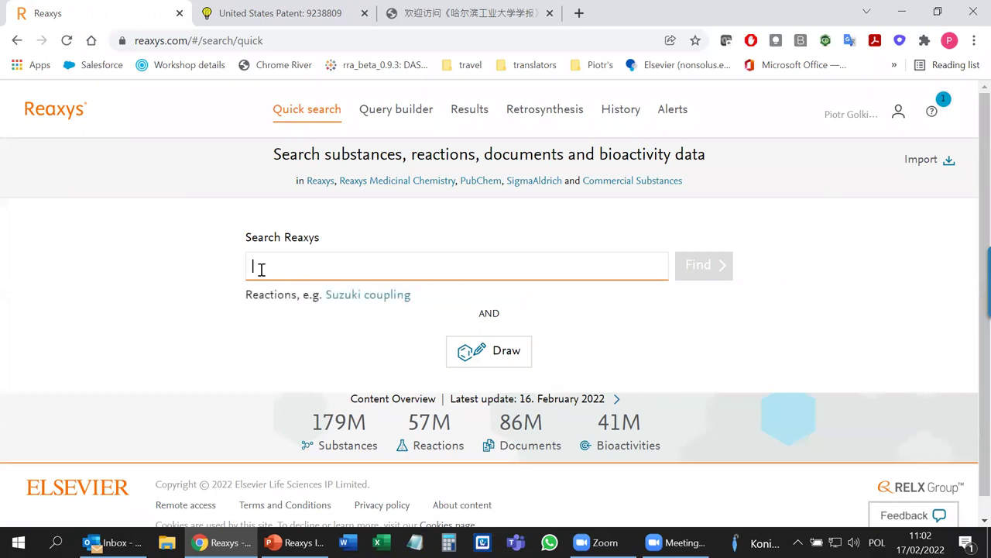
type("pKa")
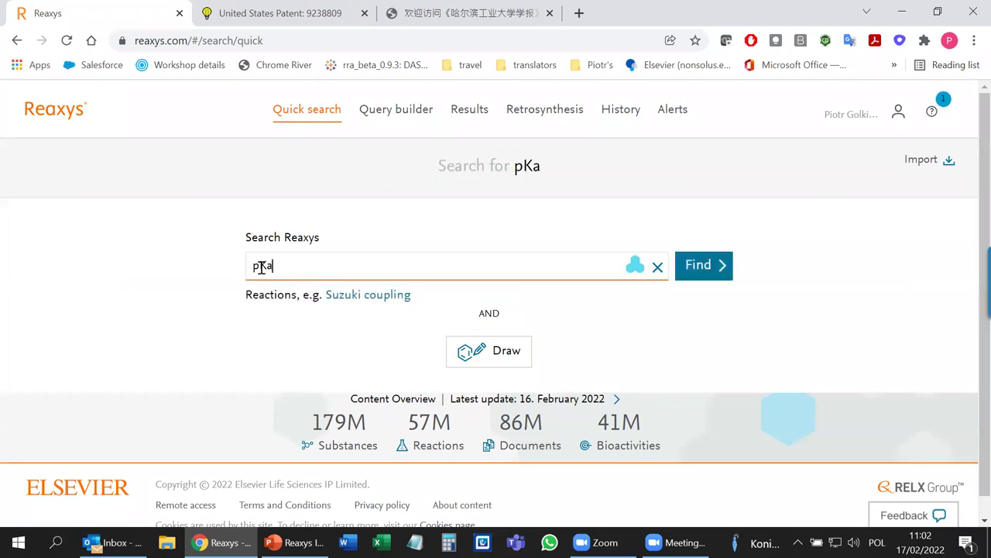
type(" of p")
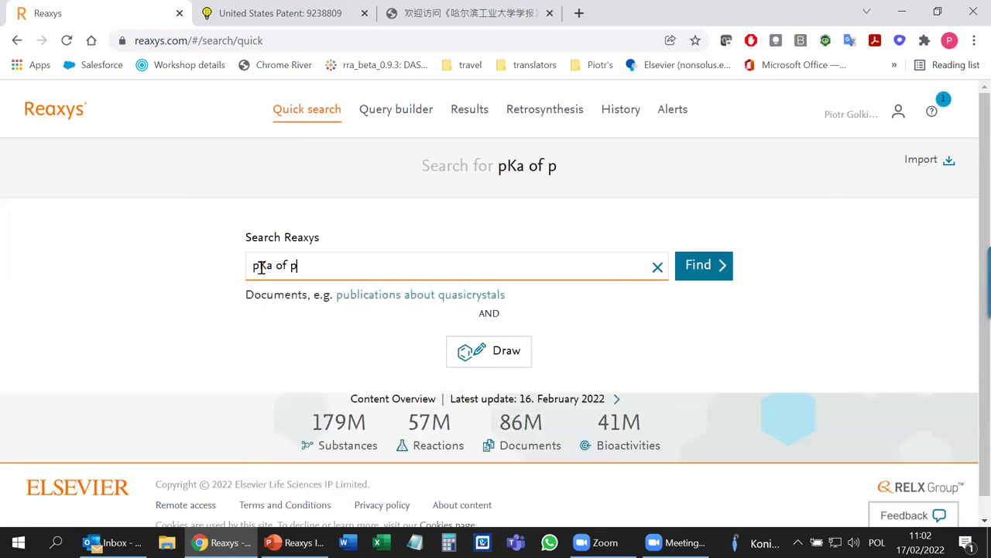
type("henol")
key("Return")
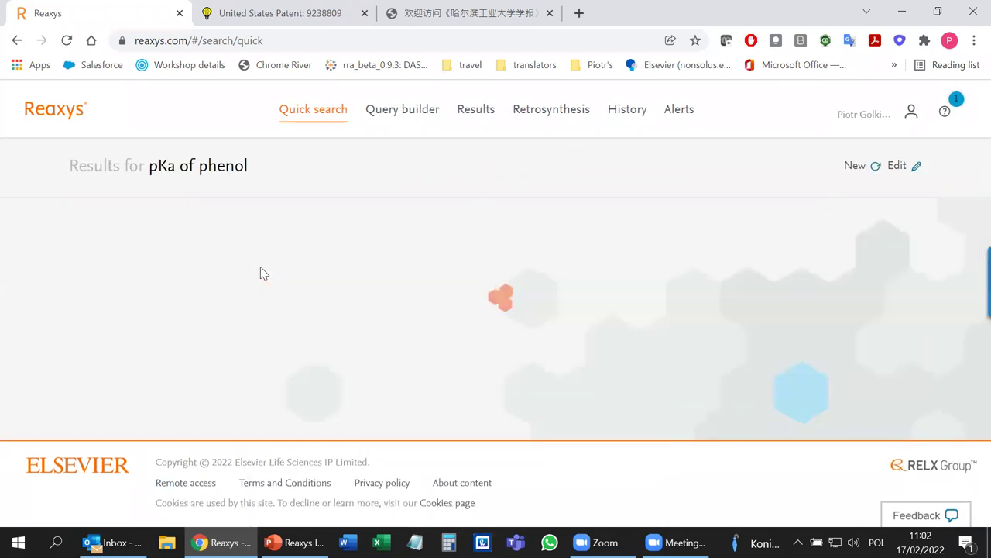
Look over the result sets for the phenol pKa query and view the substances matched by structure and the pKa property.
scroll(260, 267, "down", 4)
scroll(310, 310, "up", 3)
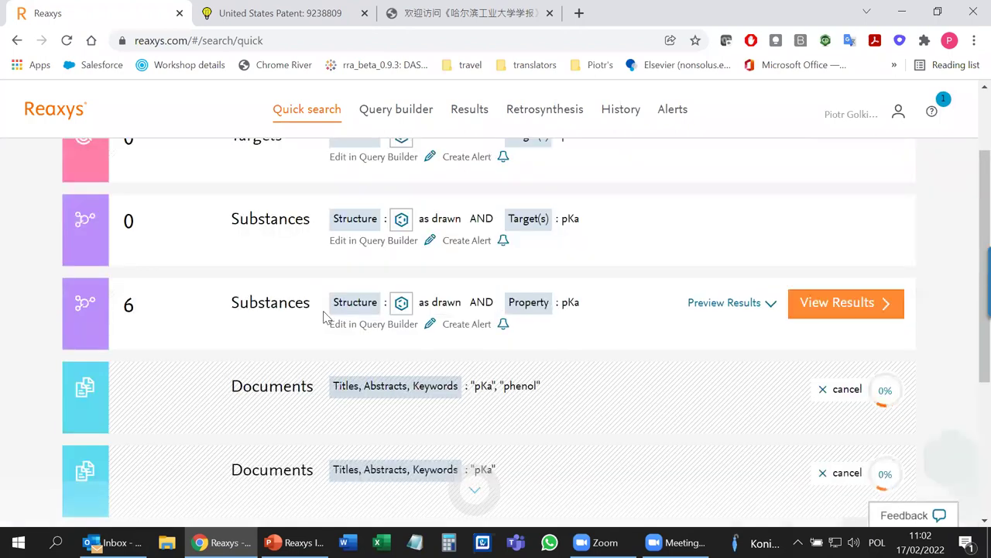
scroll(354, 381, "up", 1)
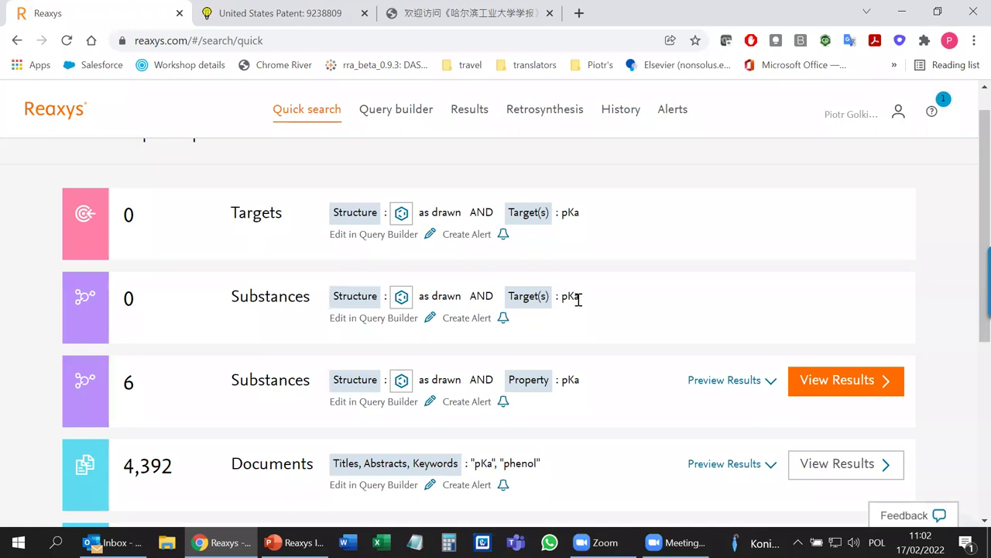
scroll(578, 299, "down", 1)
scroll(578, 299, "up", 1)
left_click(838, 381)
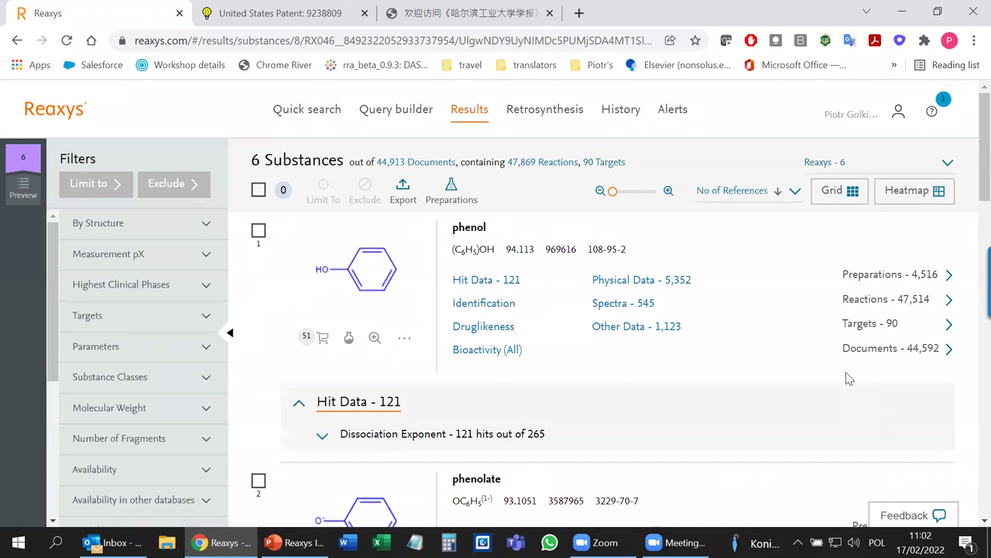
Expand phenol's Dissociation Exponent hit data and look through the pK values, solvents, temperatures and references.
scroll(844, 379, "down", 1)
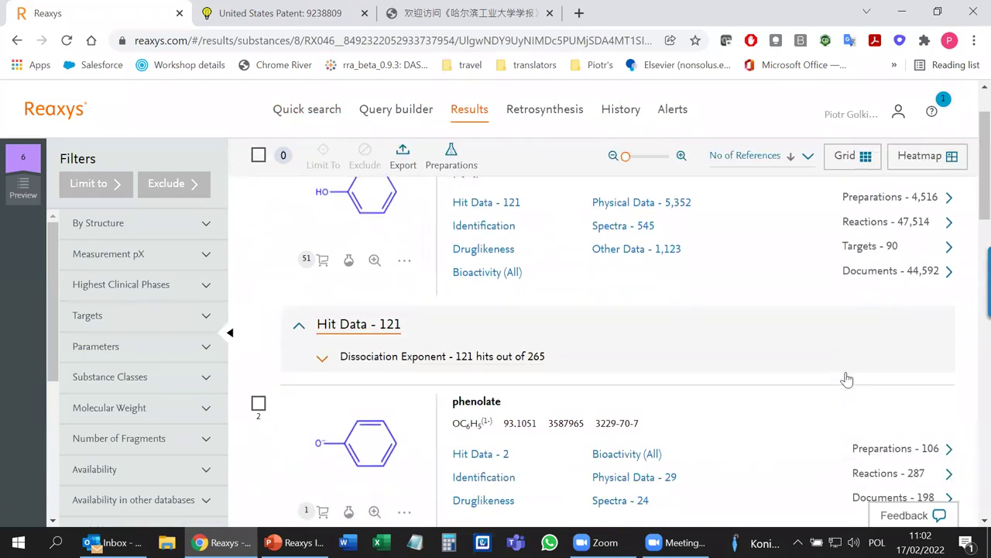
scroll(845, 379, "up", 1)
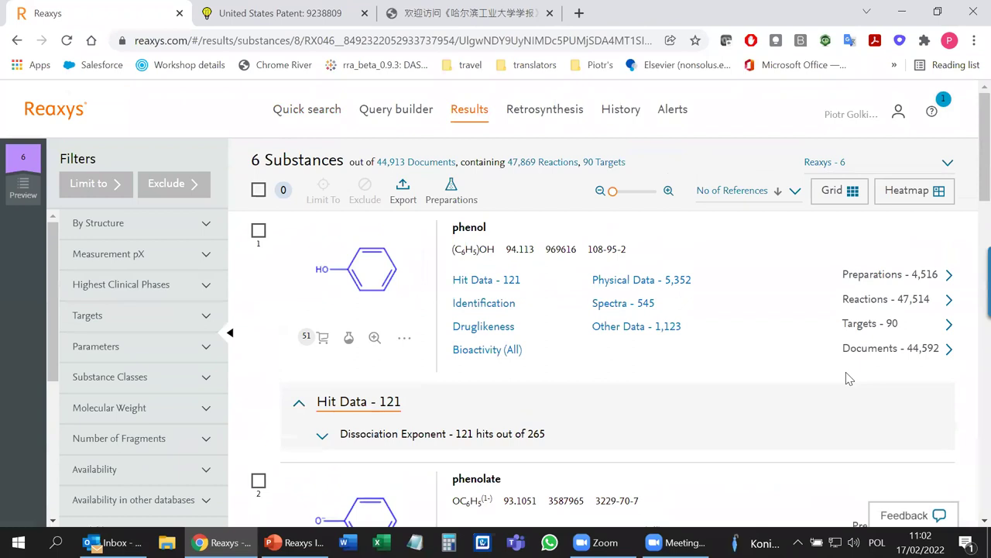
scroll(846, 378, "down", 1)
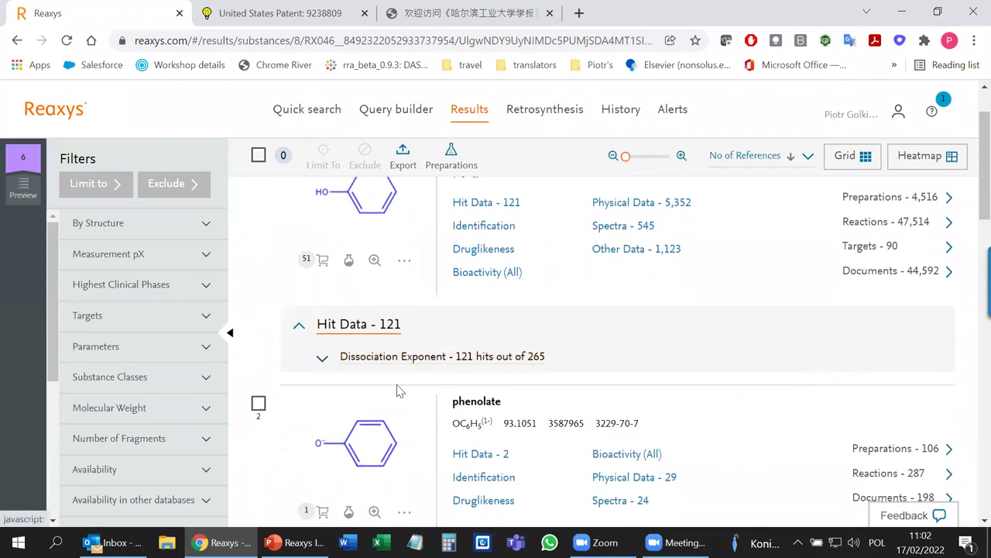
left_click(408, 363)
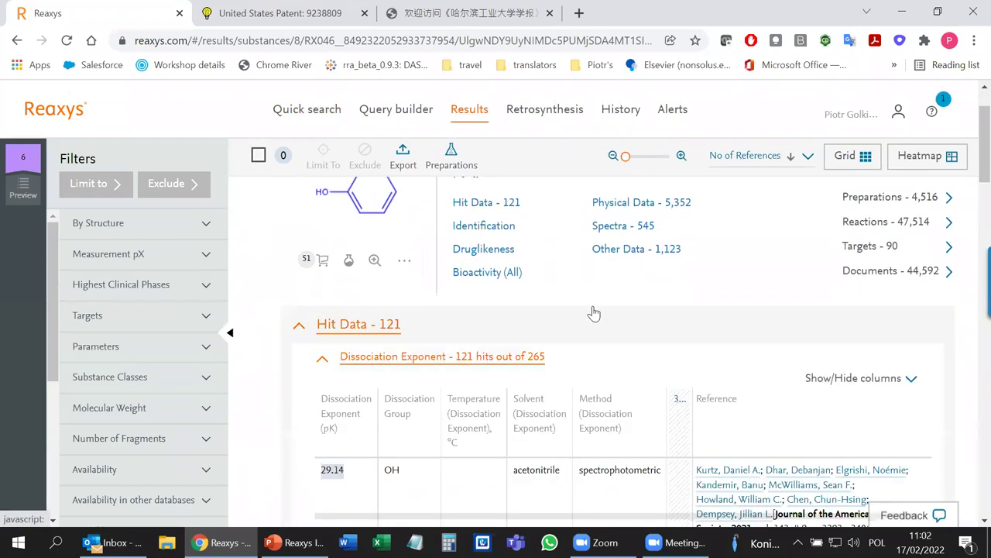
scroll(582, 349, "down", 3)
scroll(357, 380, "down", 4)
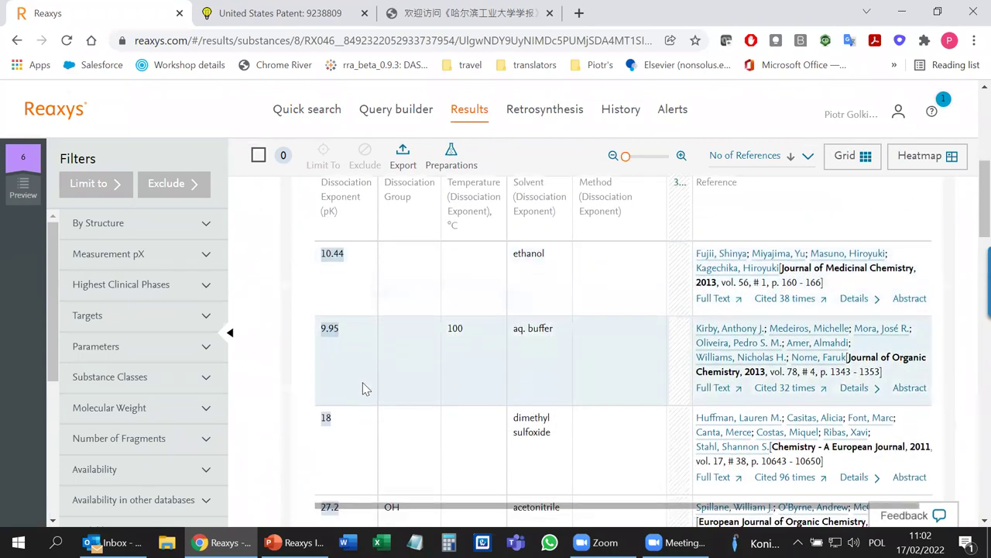
scroll(366, 388, "up", 10)
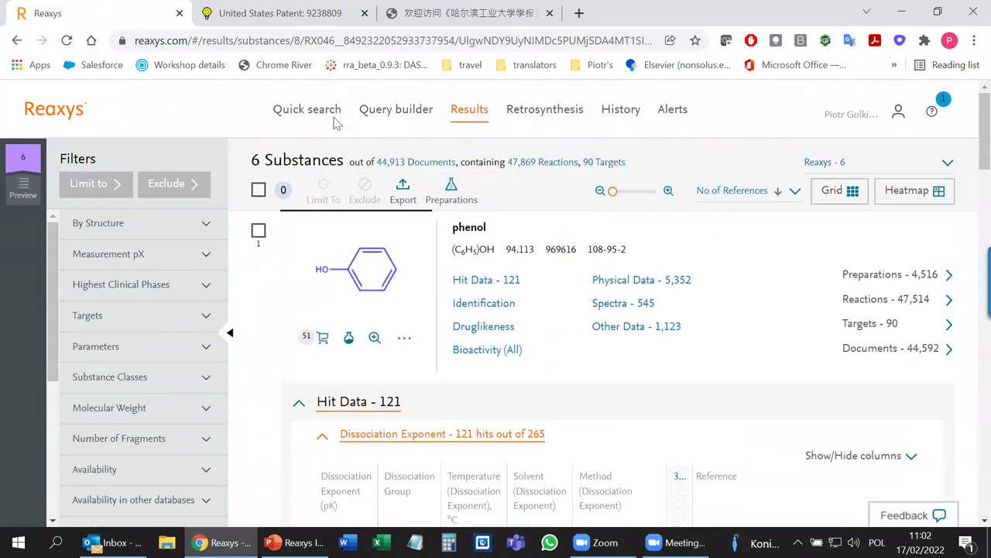
Start a new quick search and search Reaxys for an author by full name.
left_click(307, 109)
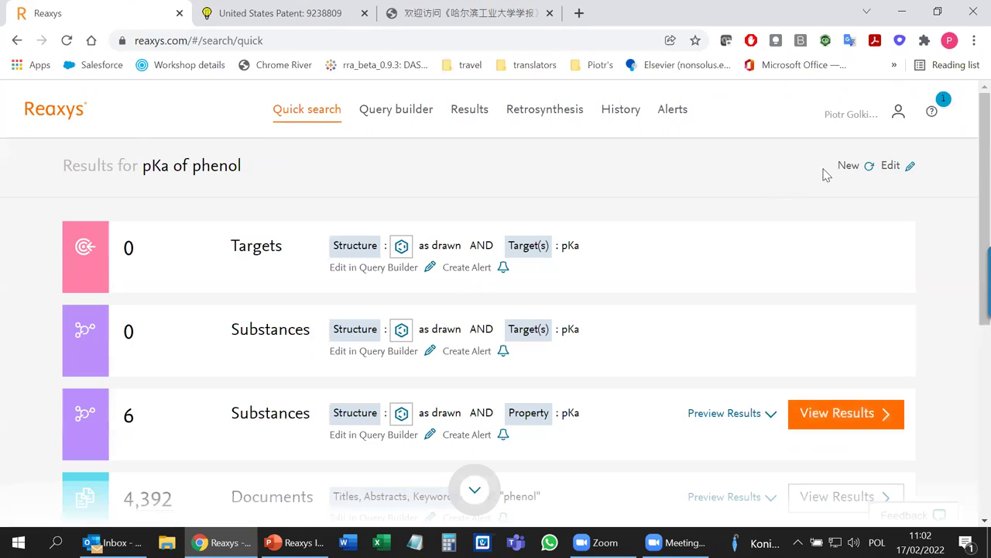
left_click(852, 165)
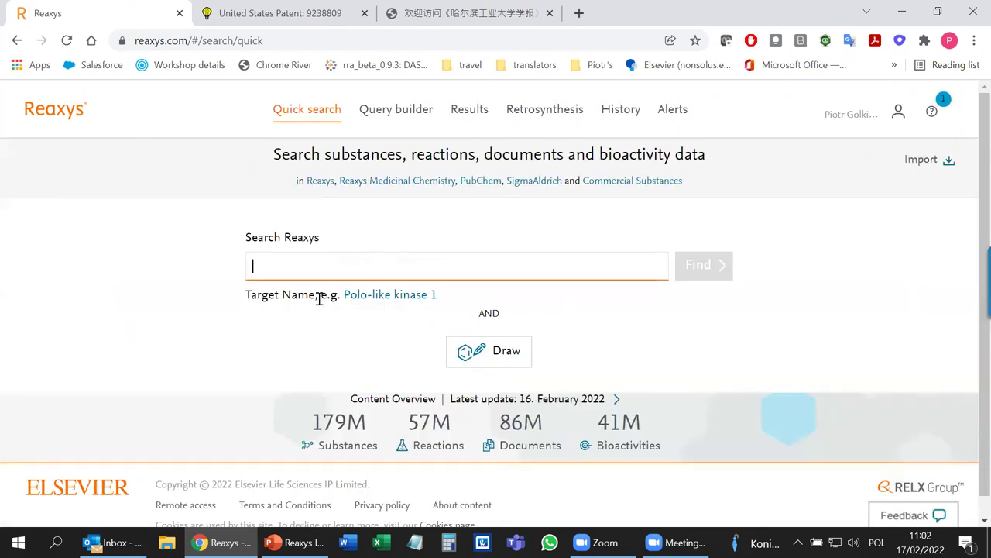
type("john smith")
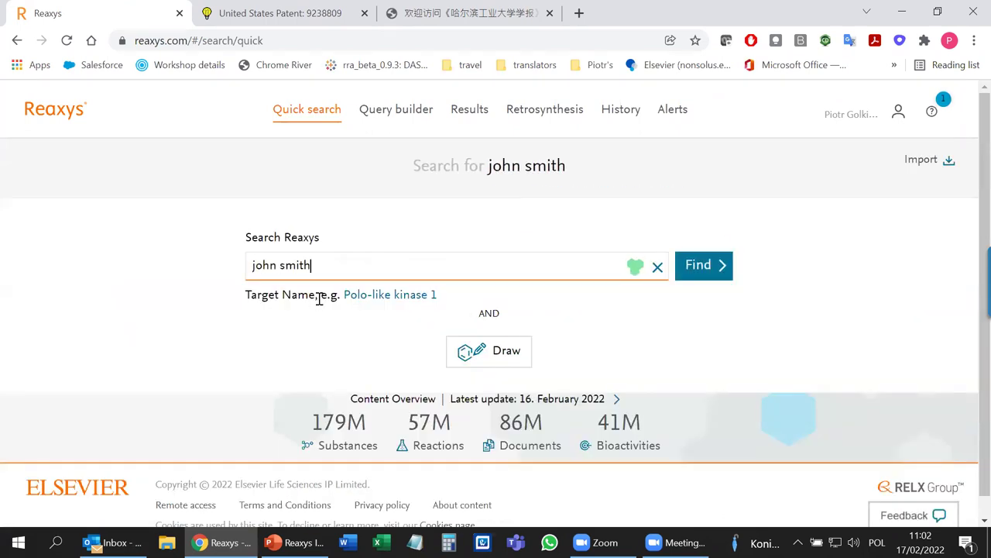
key("Return")
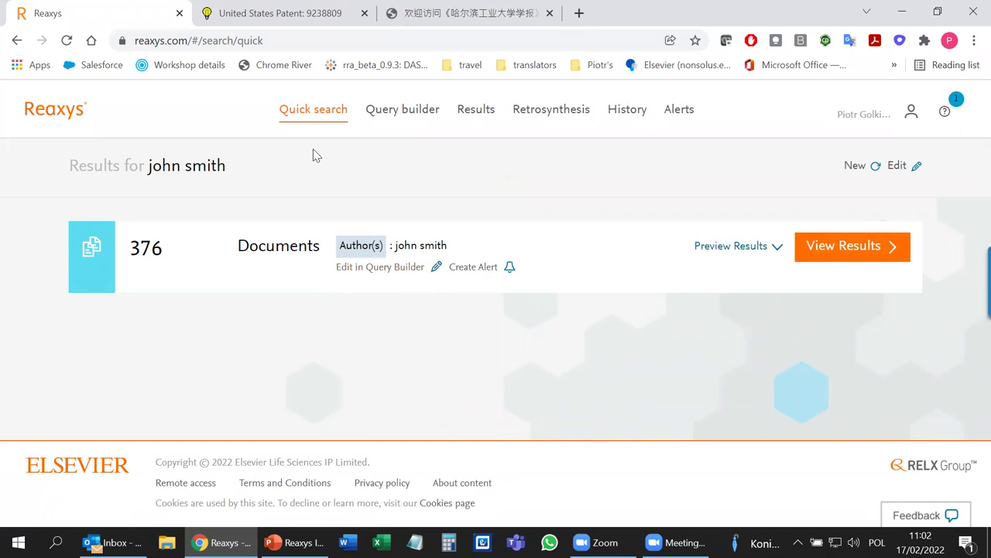
Start a new quick search and open the structure editor for drawing a query.
left_click(854, 166)
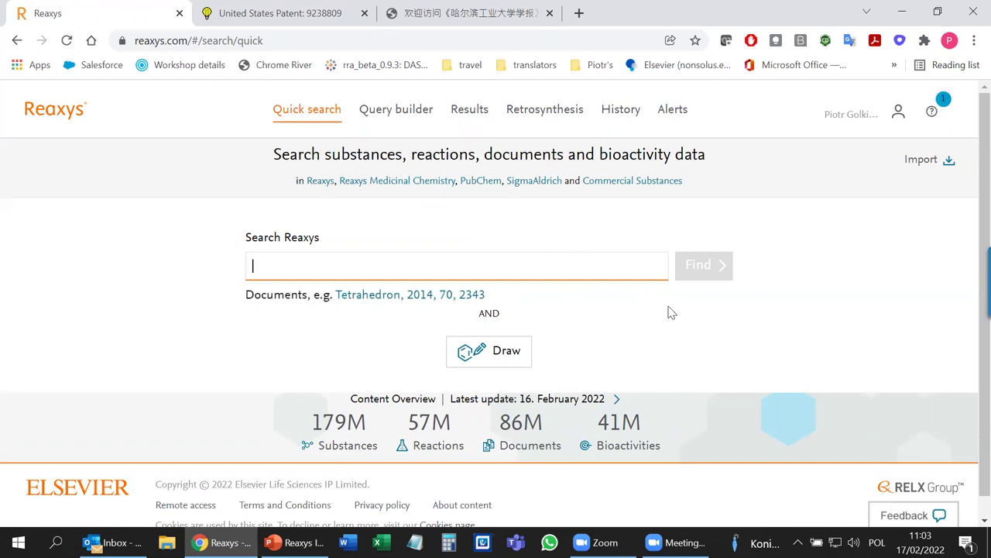
left_click(492, 358)
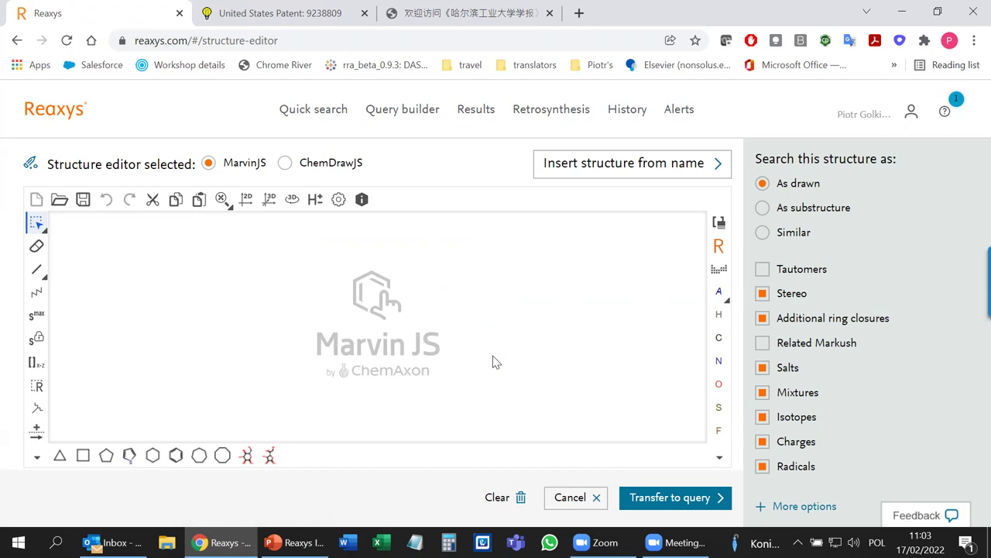
Draw a benzene ring fused with a pyrrole ring, and clear the canvas.
left_click(176, 455)
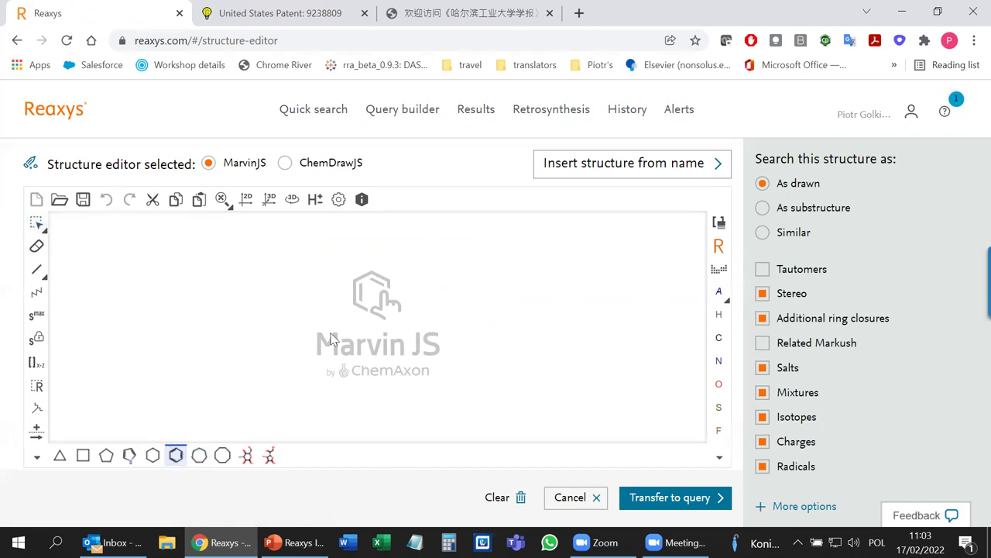
left_click(331, 332)
left_click(129, 454)
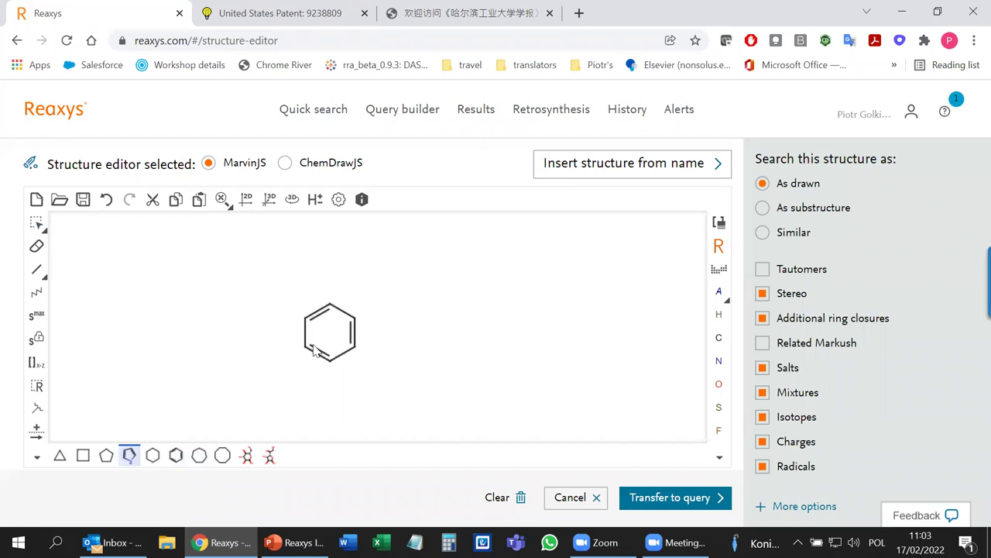
left_click(355, 332)
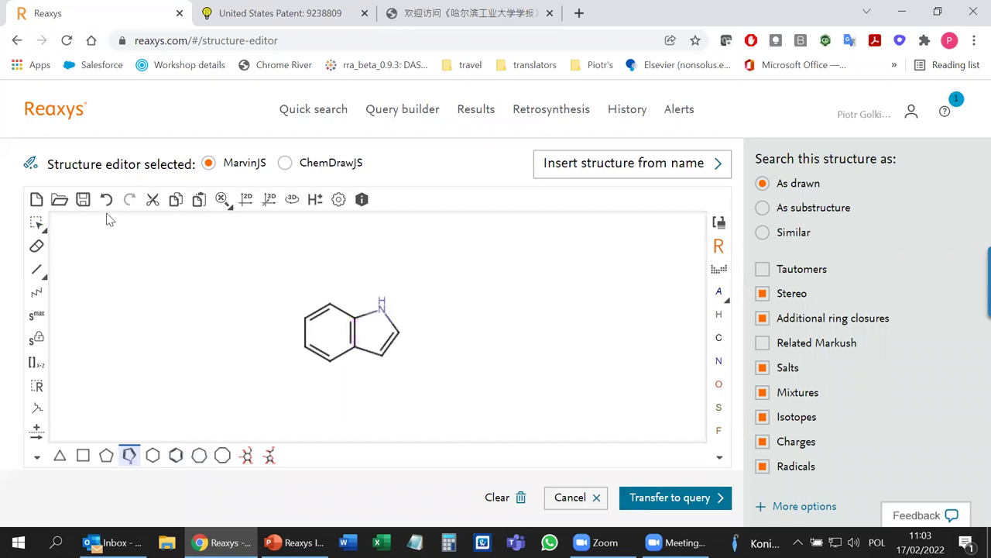
left_click(37, 199)
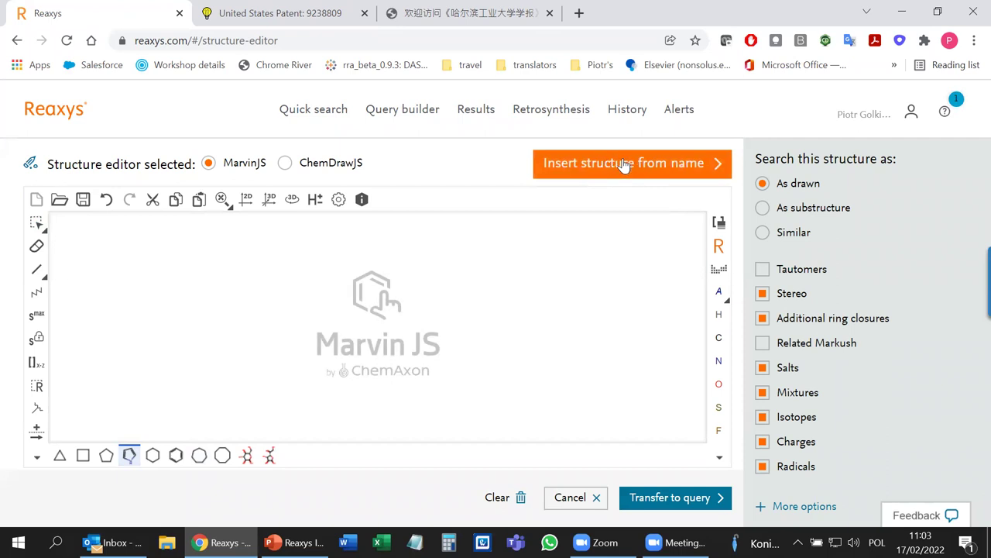
Insert the structure of diazepam into the editor from its name.
left_click(623, 164)
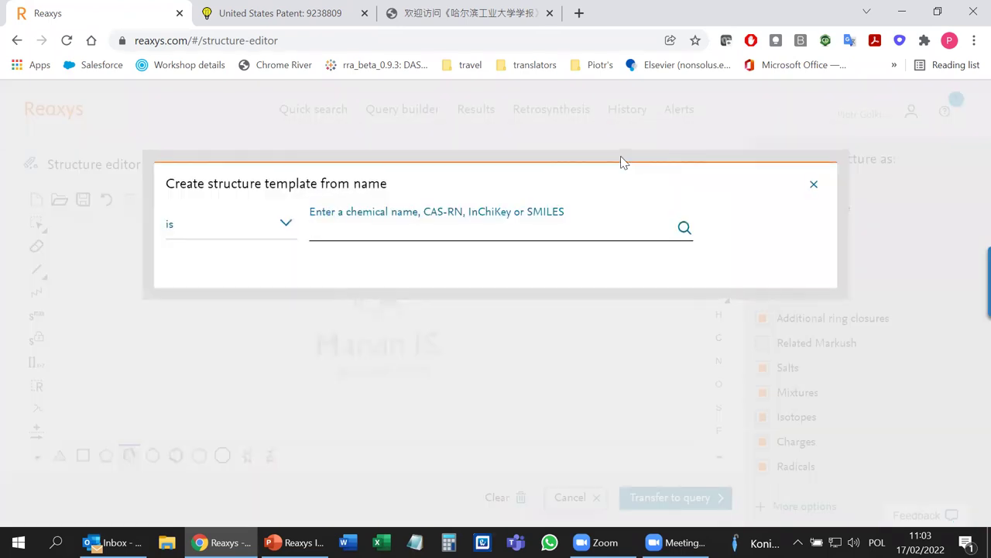
type("diazepam")
key("Return")
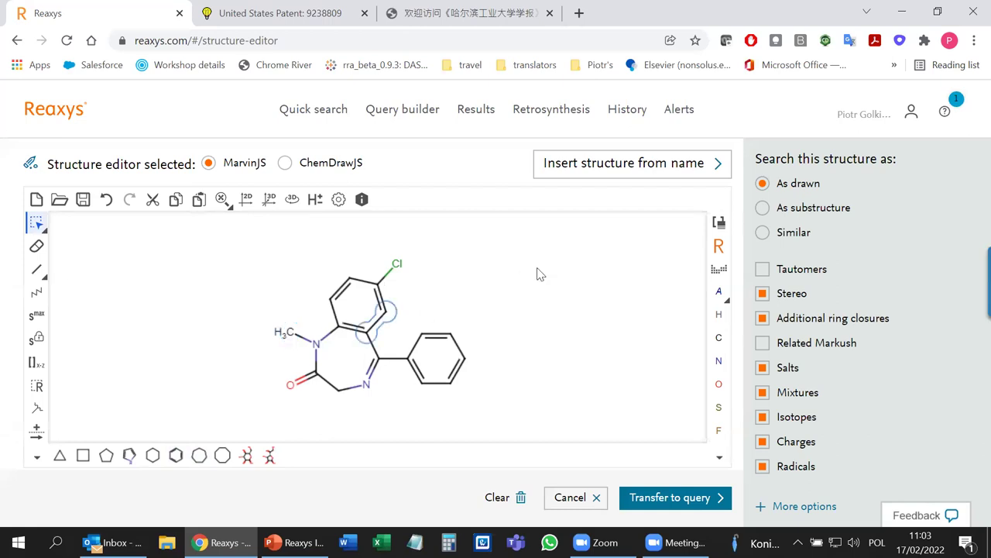
Replace the methyl group on diazepam's ring nitrogen with the cyclic group generic CYC.
left_click(719, 246)
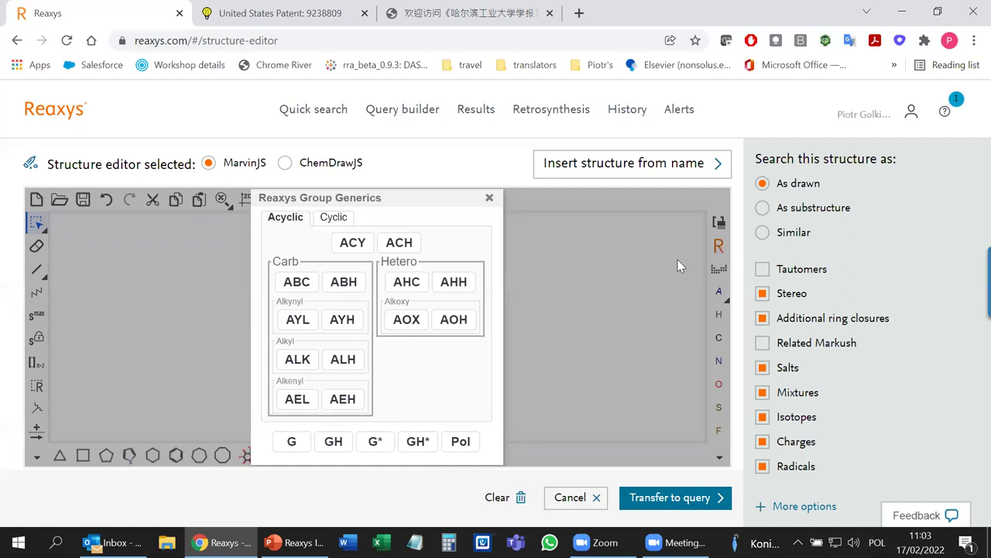
left_click(334, 218)
left_click(284, 218)
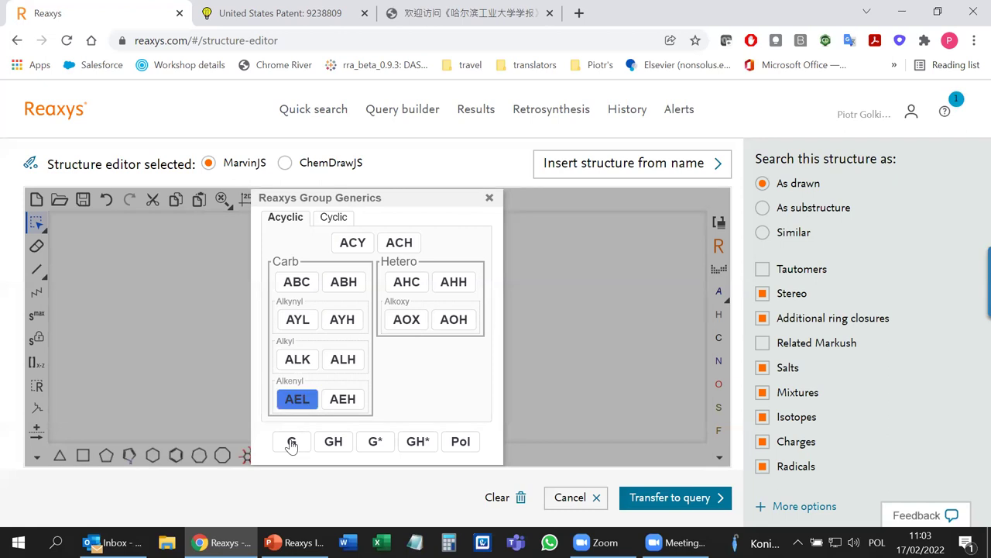
left_click(333, 218)
left_click(350, 242)
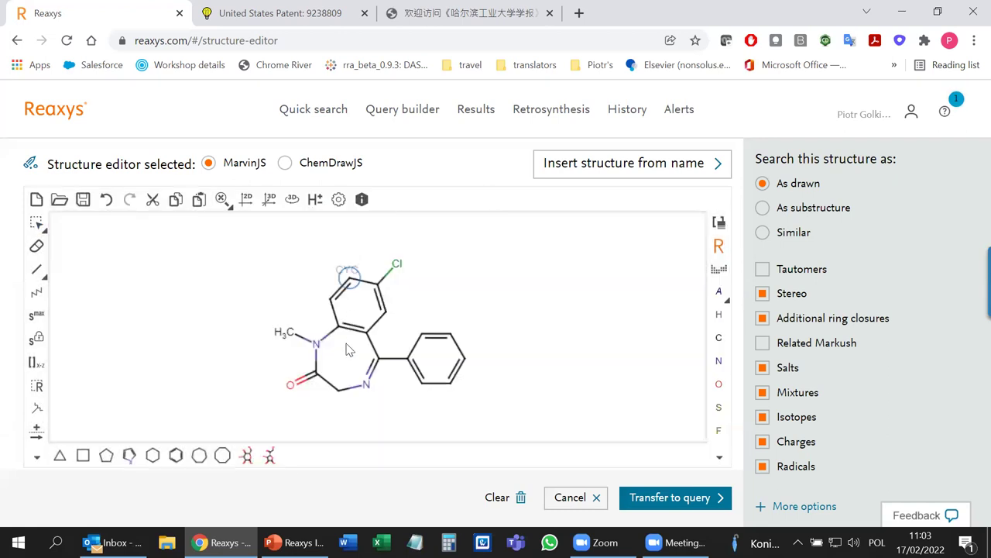
left_click(286, 331)
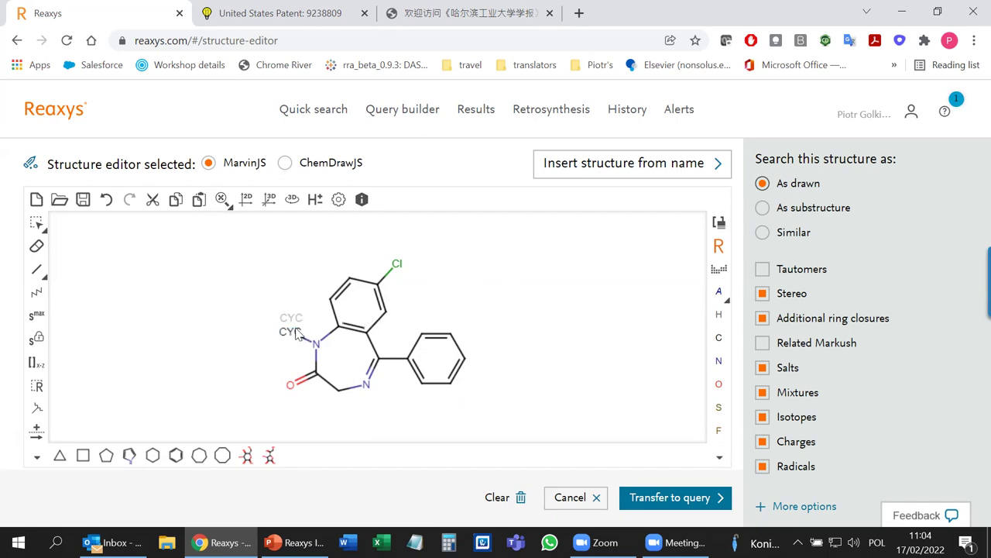
Transfer the modified diazepam structure to the query, search for it as drawn, and look through the substances found.
left_click(694, 500)
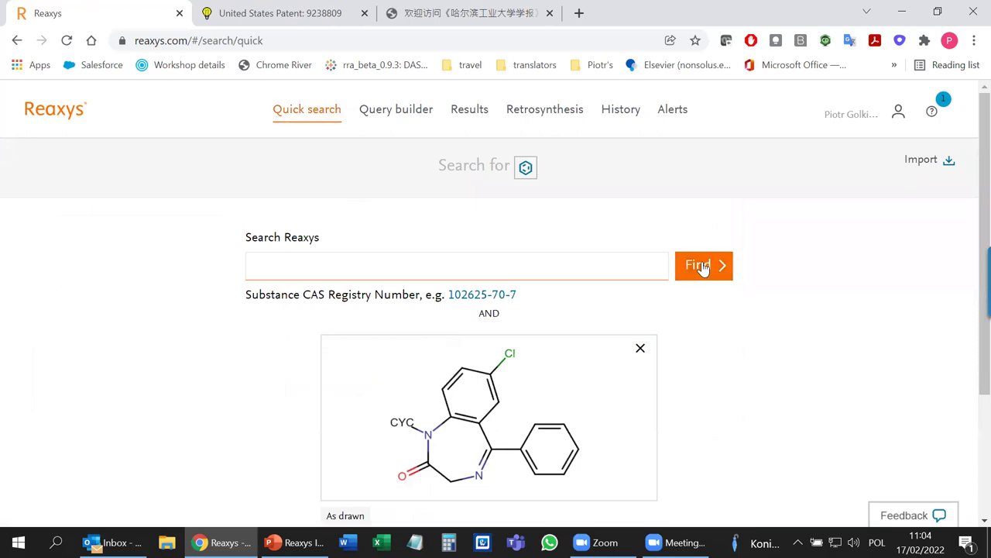
left_click(699, 266)
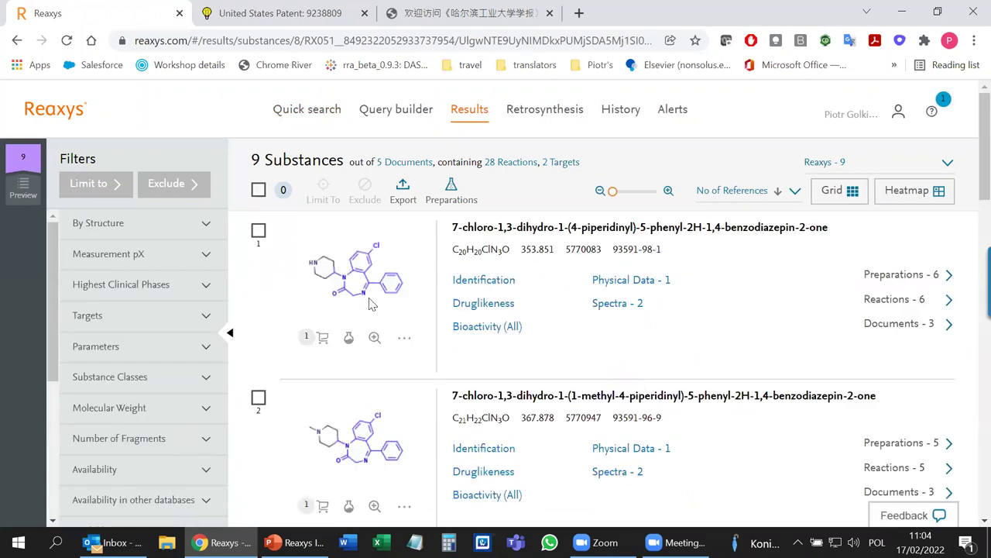
scroll(326, 359, "down", 2)
scroll(340, 376, "down", 5)
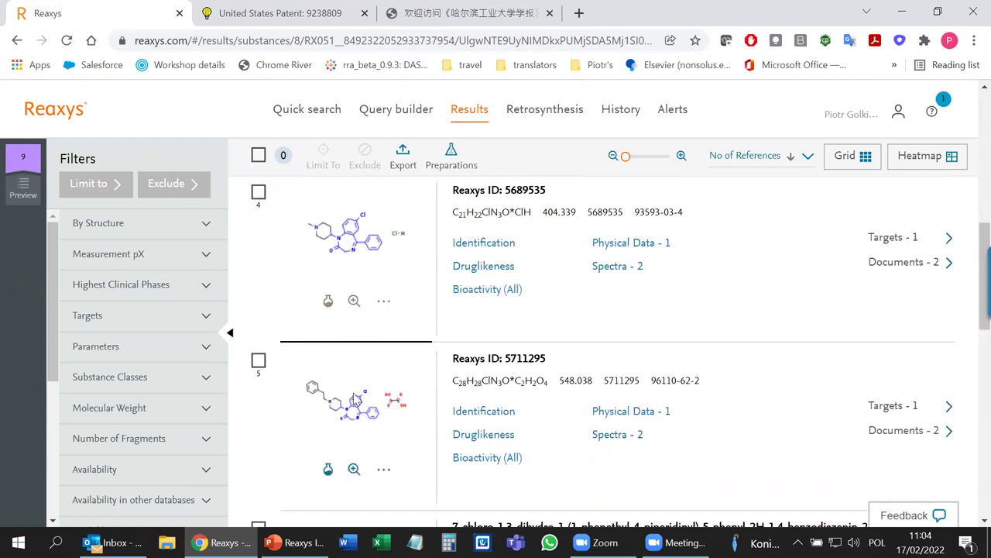
scroll(353, 393, "down", 2)
scroll(353, 392, "up", 9)
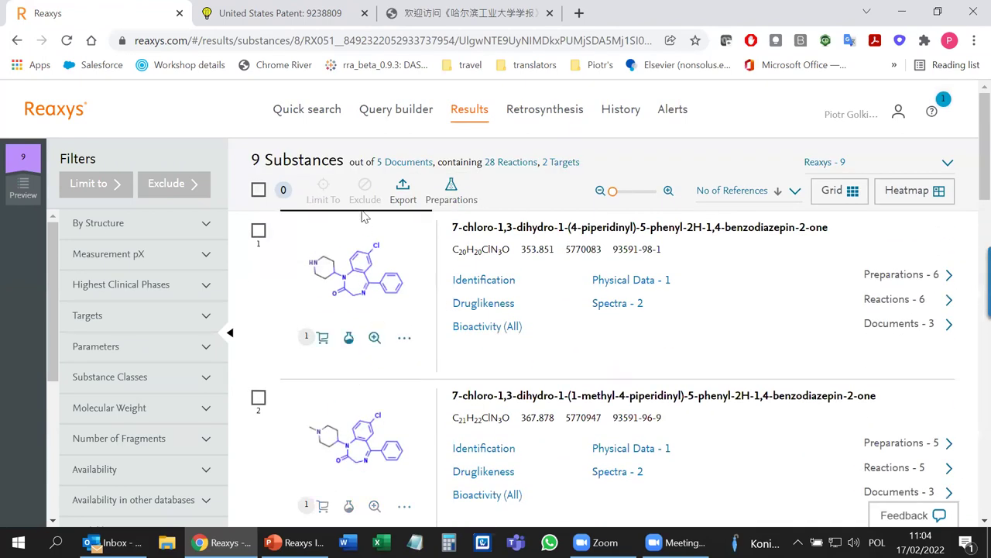
Return to quick search, start a new query and open an empty structure editor.
left_click(331, 134)
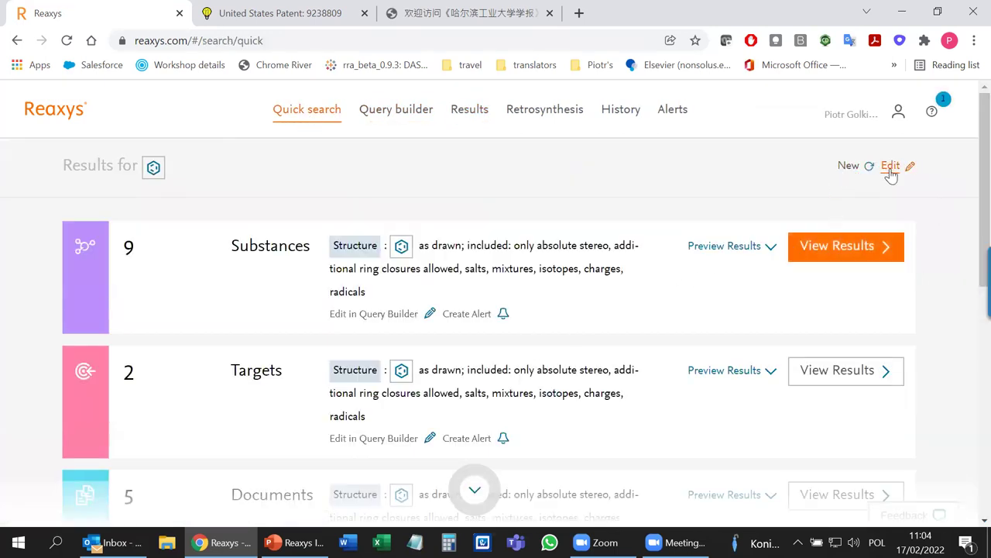
left_click(848, 169)
left_click(485, 360)
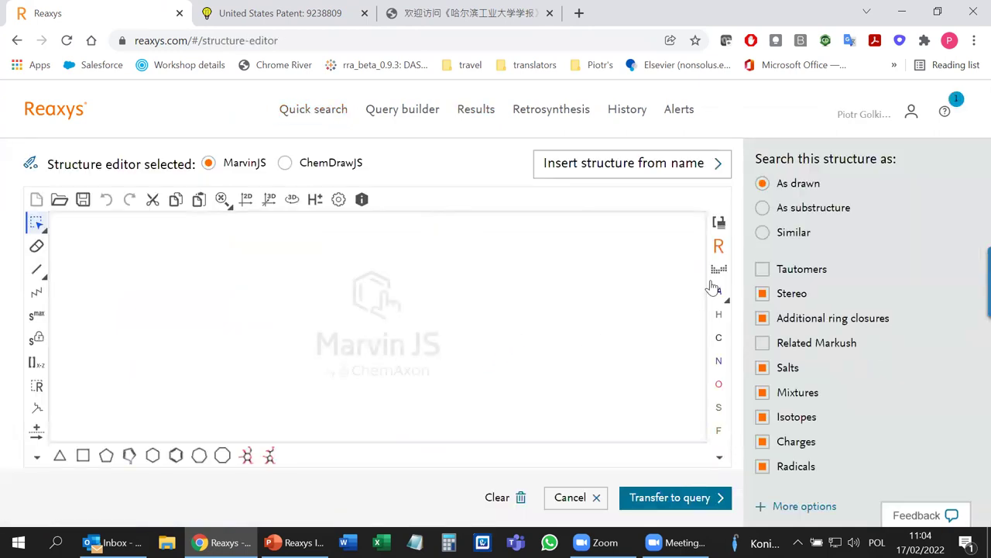
left_click(717, 247)
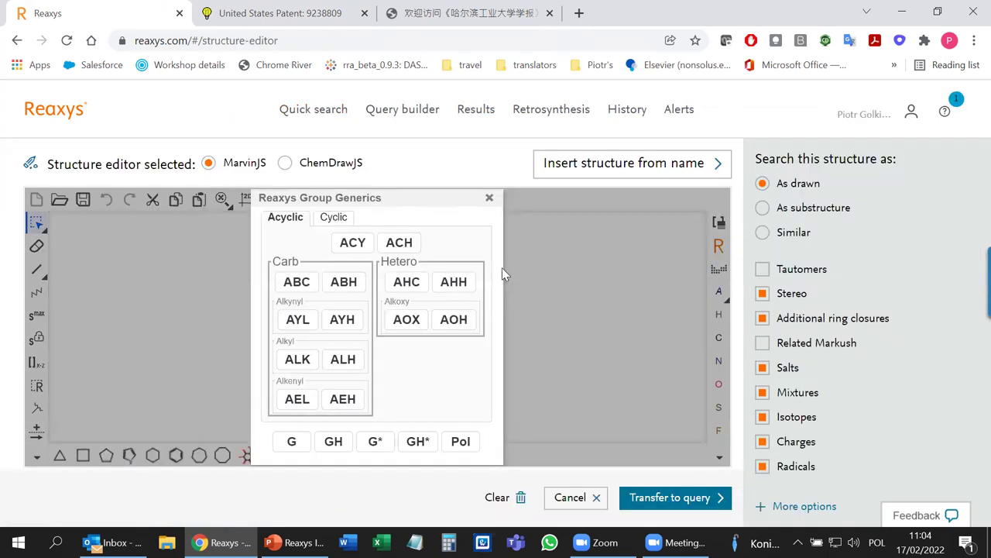
left_click(490, 198)
left_click(719, 291)
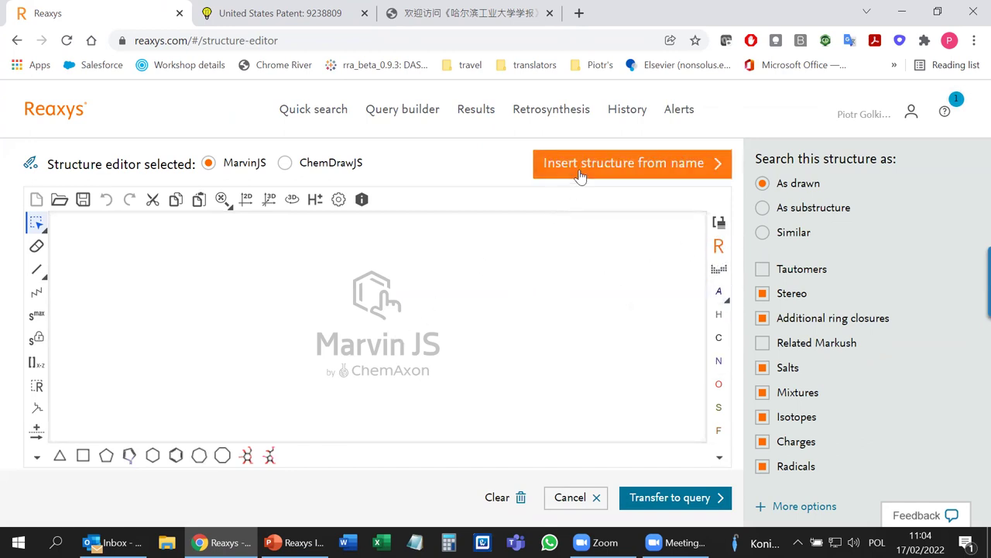
Insert the structure of benzoimidazole into the editor from its name.
left_click(609, 167)
type("be")
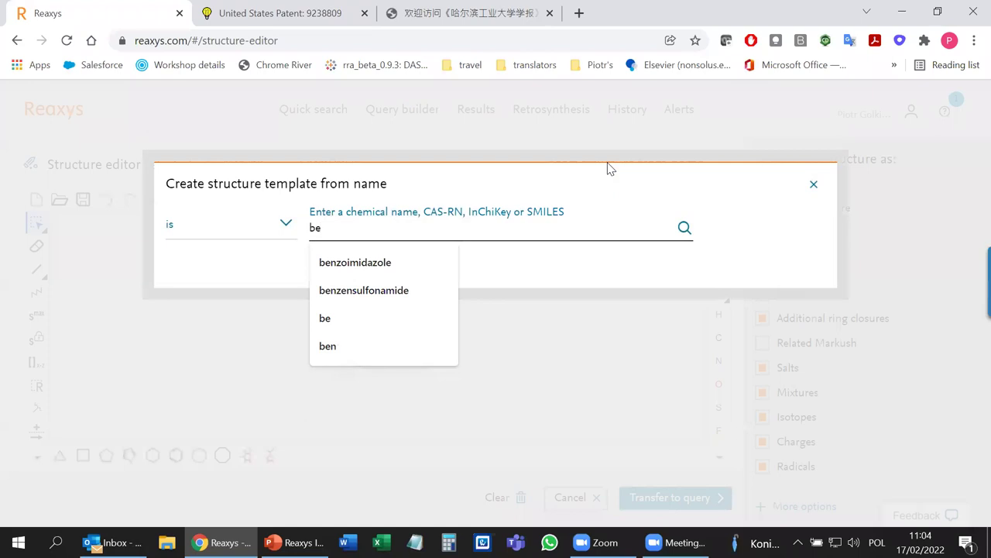
left_click(386, 262)
left_click(684, 229)
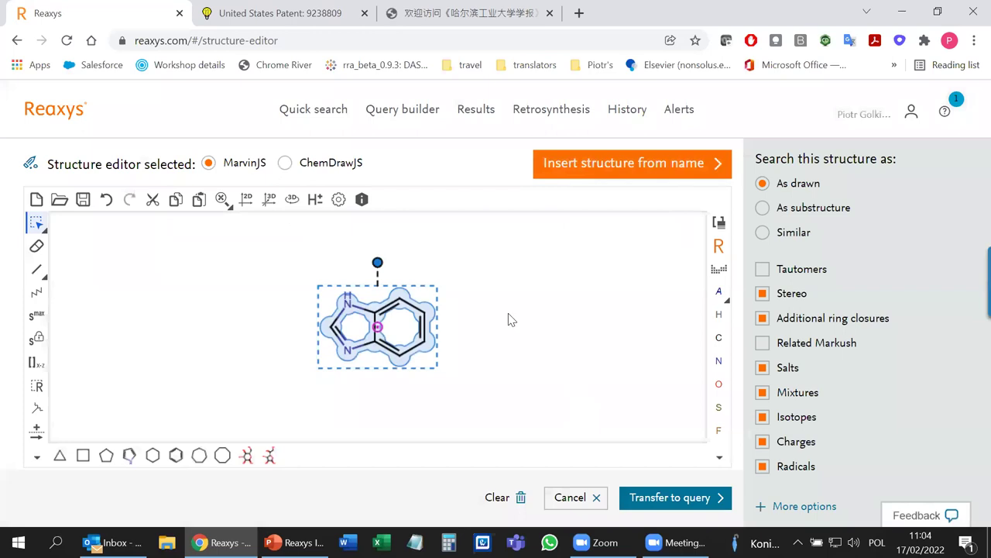
Search for benzoimidazole as a substructure on all atoms and look through the substances found.
left_click(512, 318)
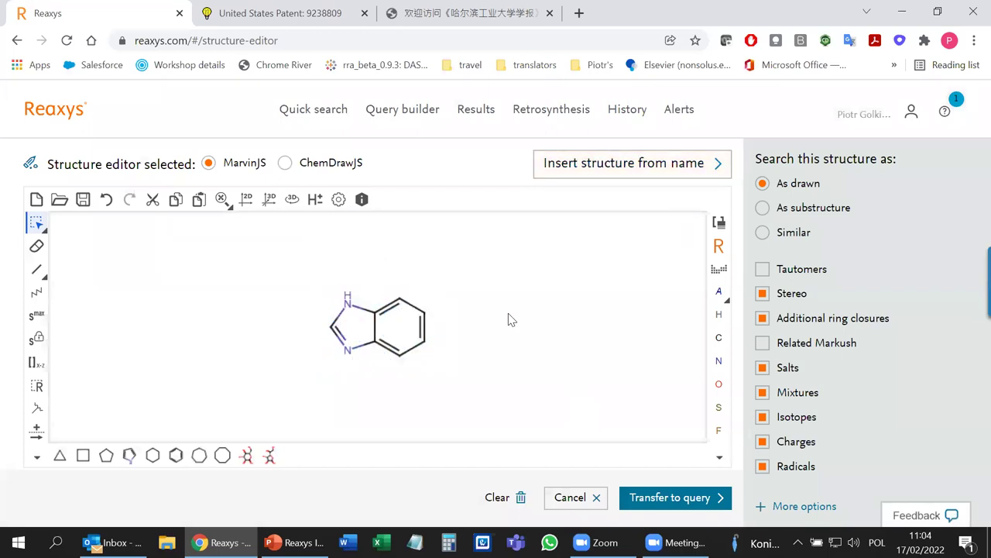
left_click(763, 207)
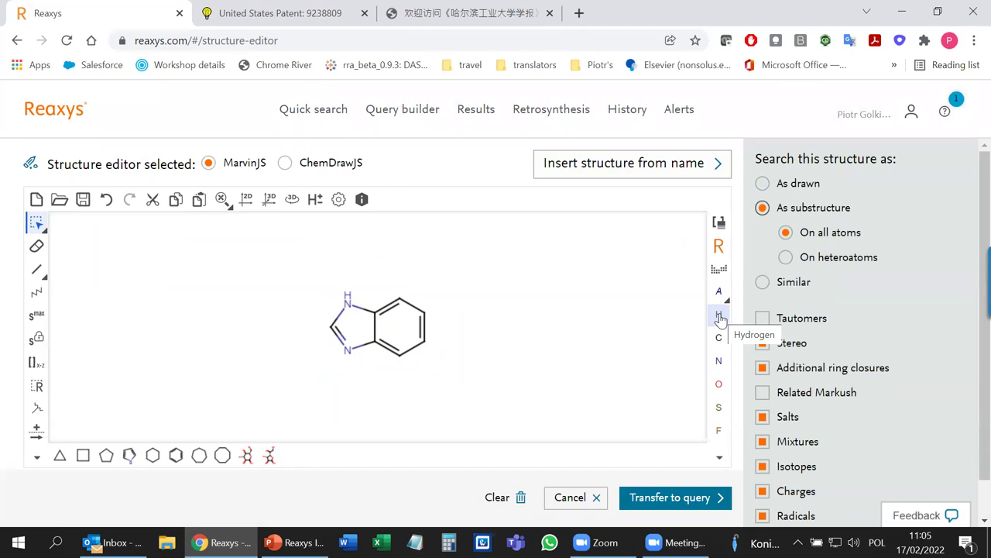
left_click(664, 497)
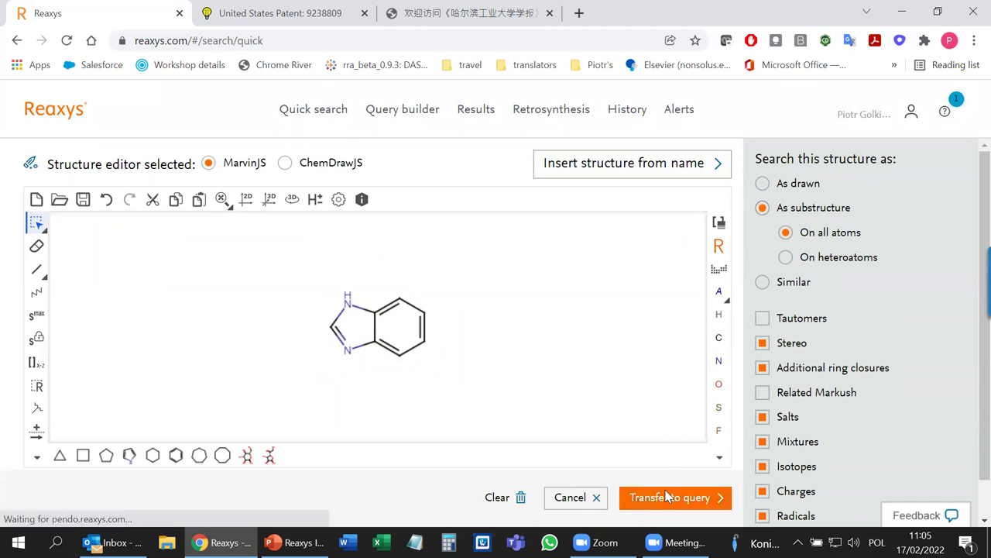
left_click(700, 264)
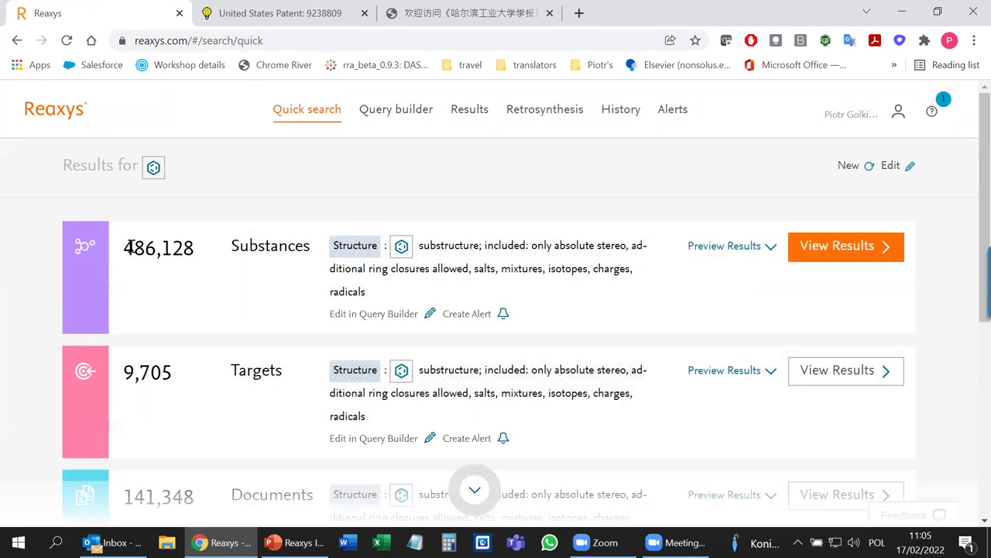
left_click(843, 252)
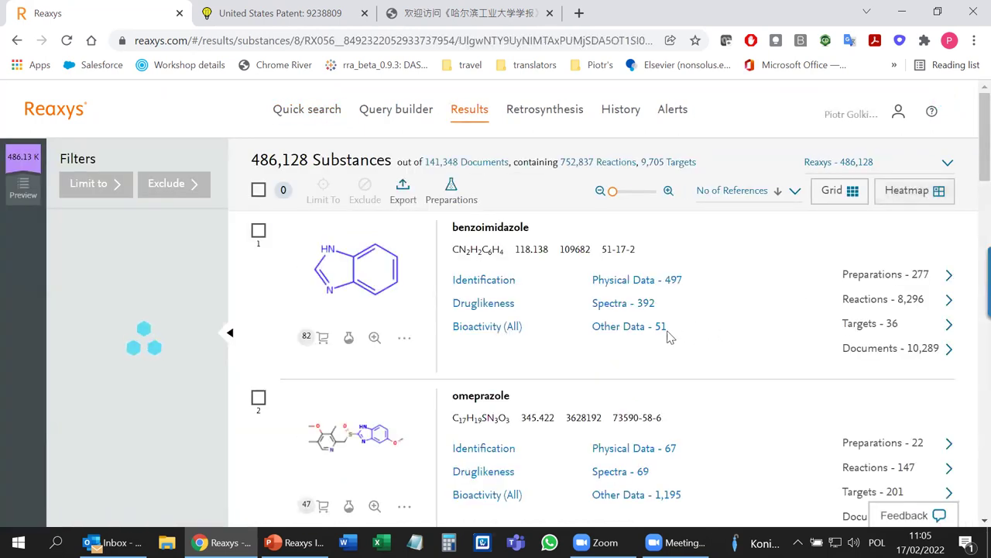
scroll(670, 333, "down", 7)
scroll(672, 330, "up", 3)
scroll(670, 330, "up", 5)
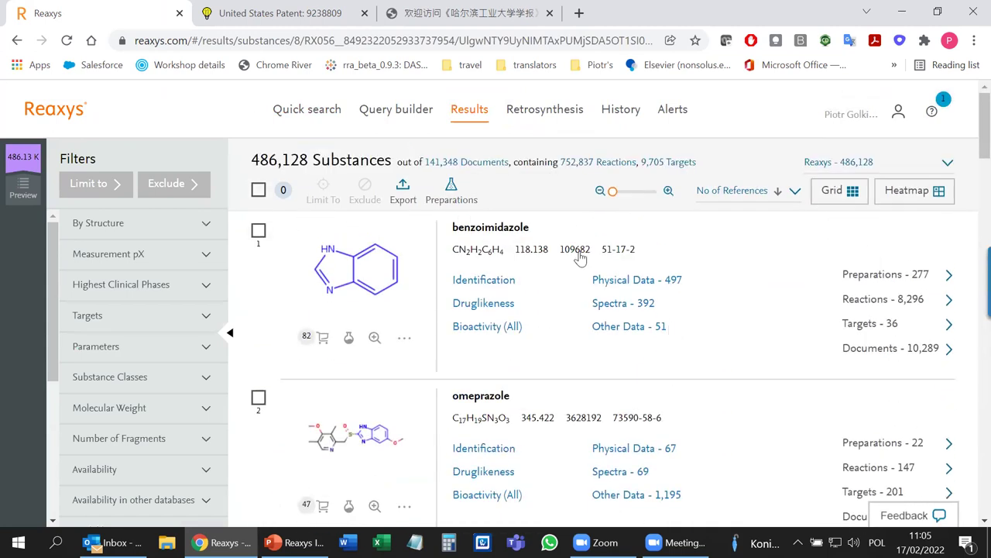
Return to quick search and reopen the benzoimidazole structure of the current query for editing.
left_click(312, 117)
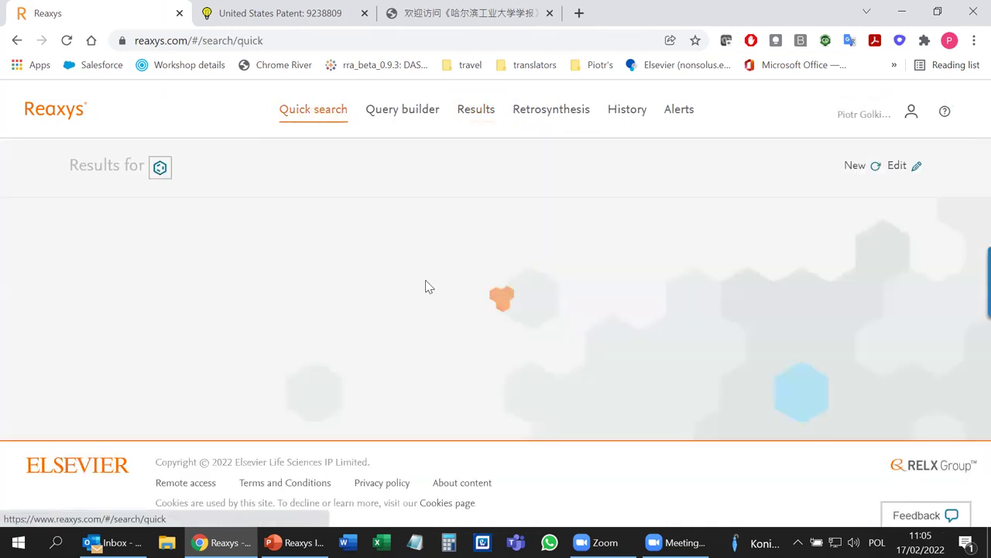
left_click(890, 166)
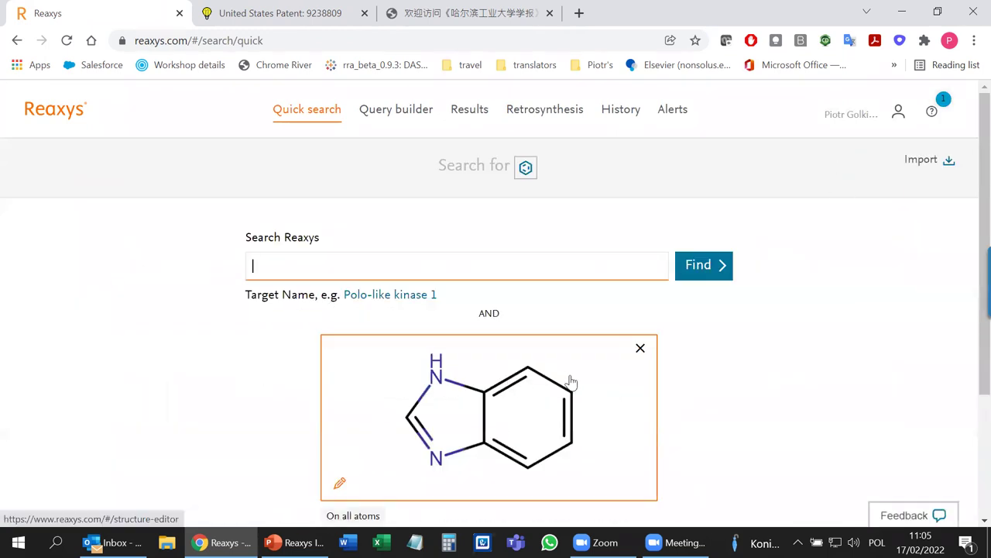
left_click(571, 381)
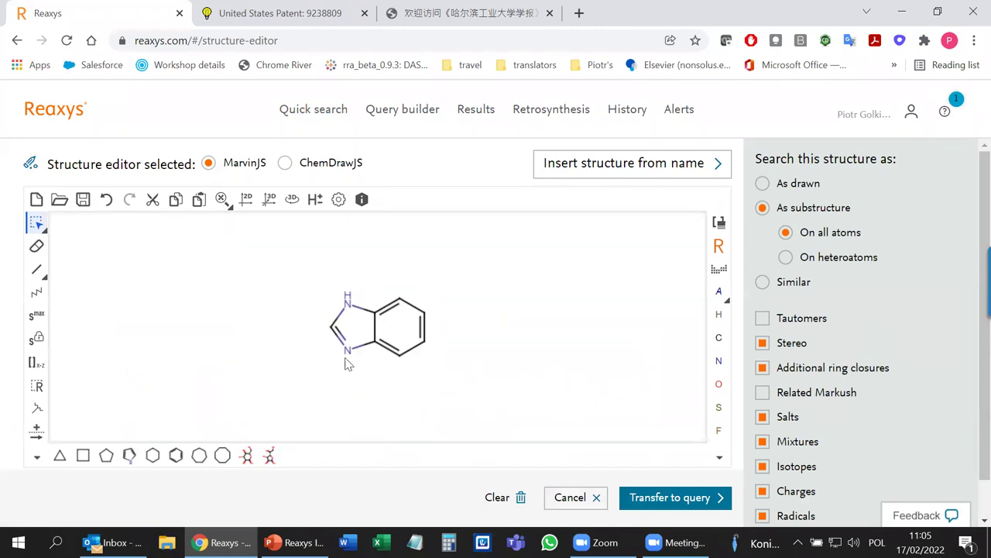
Lock substitution (s*) on the four outer carbons of benzoimidazole's benzene ring and run the substructure search with it.
left_click(36, 338)
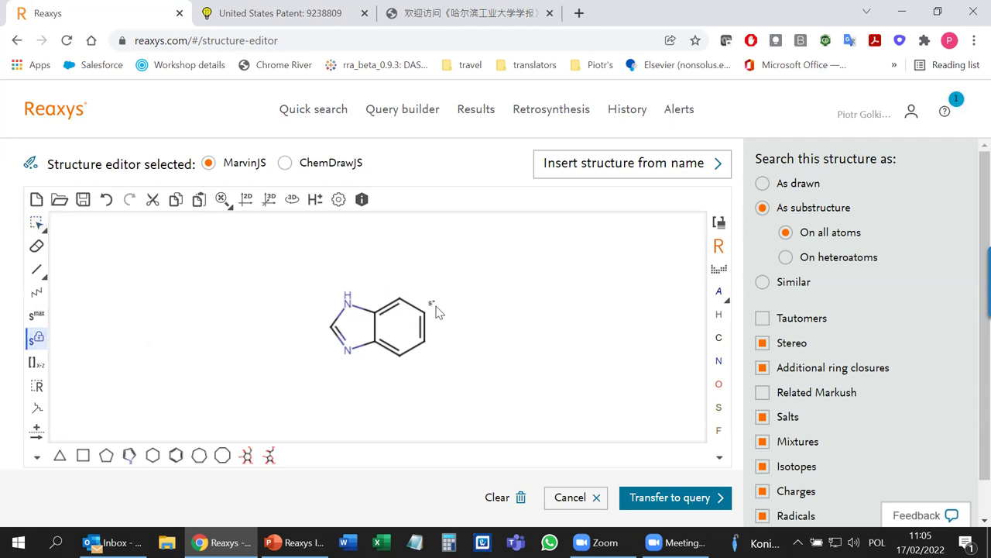
left_click(400, 299)
left_click(424, 312)
left_click(425, 340)
left_click(405, 353)
left_click(680, 500)
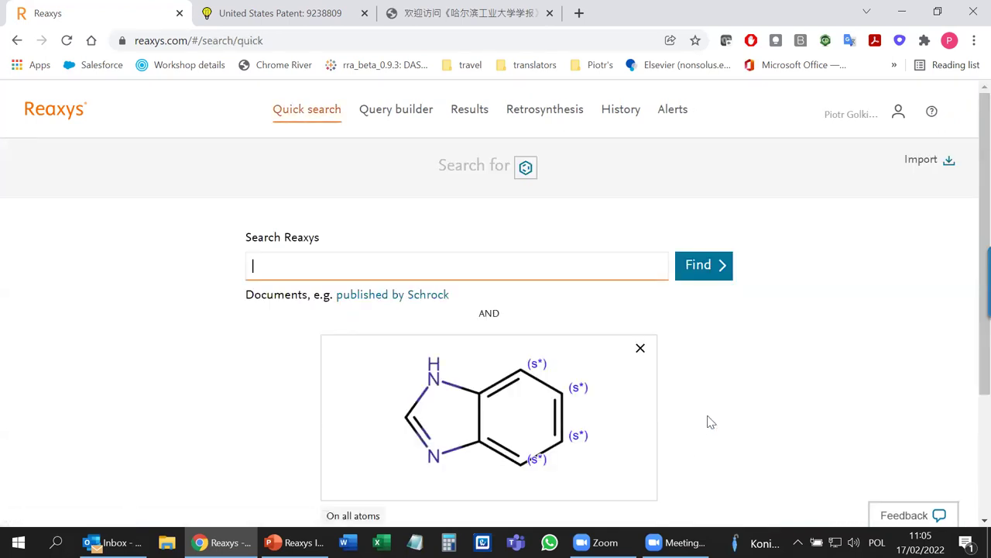
left_click(708, 270)
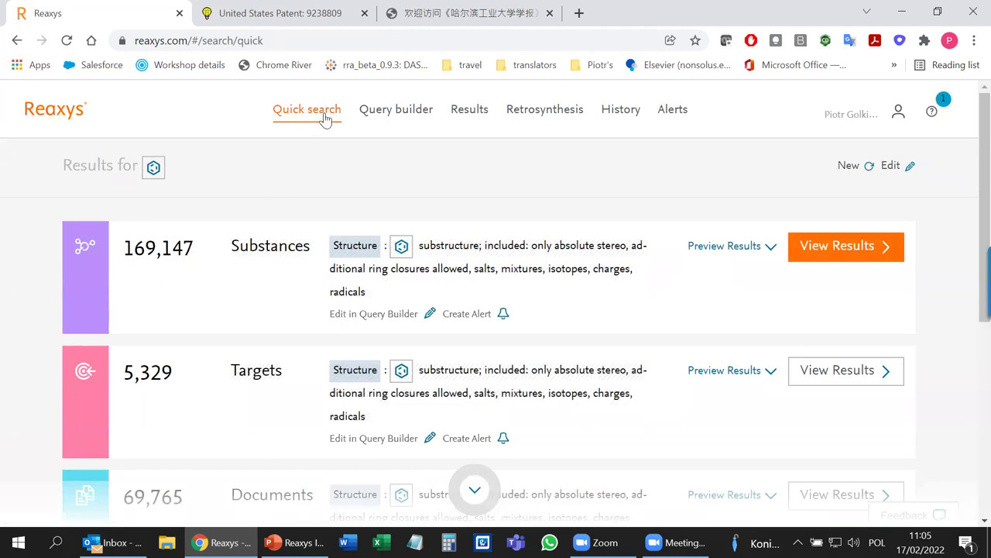
Start a new quick search query and open an empty structure editor.
left_click(849, 165)
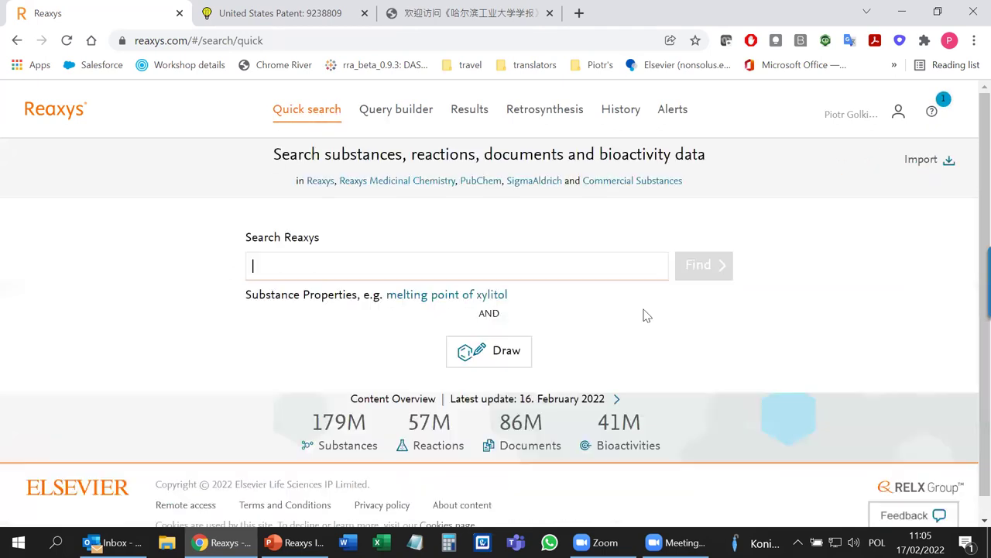
left_click(478, 350)
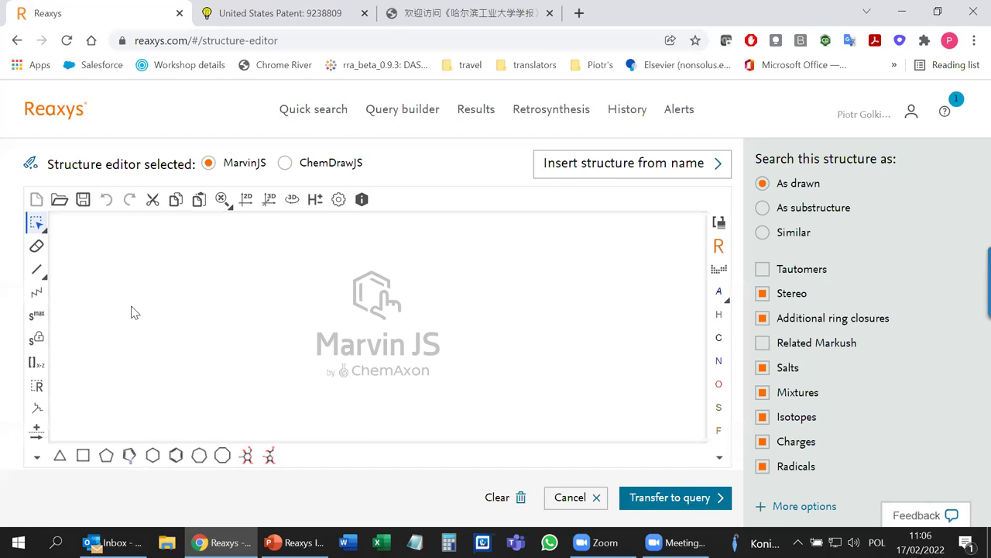
left_click(43, 278)
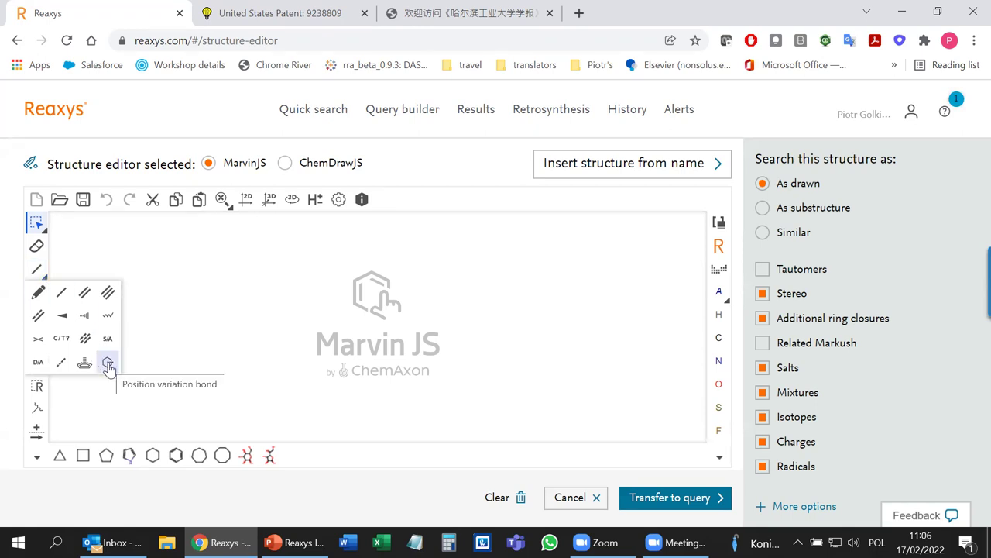
left_click(571, 172)
type("be")
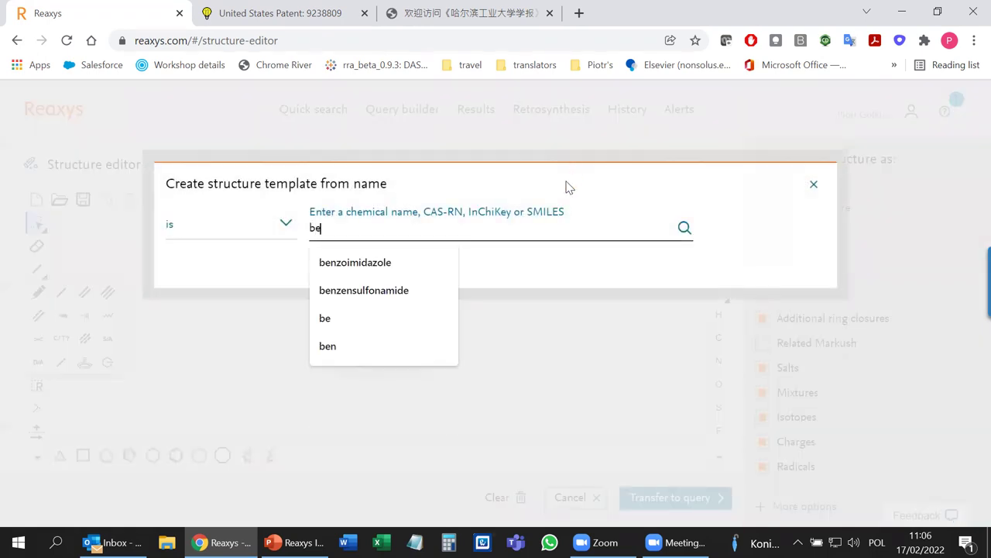
left_click(397, 268)
left_click(684, 227)
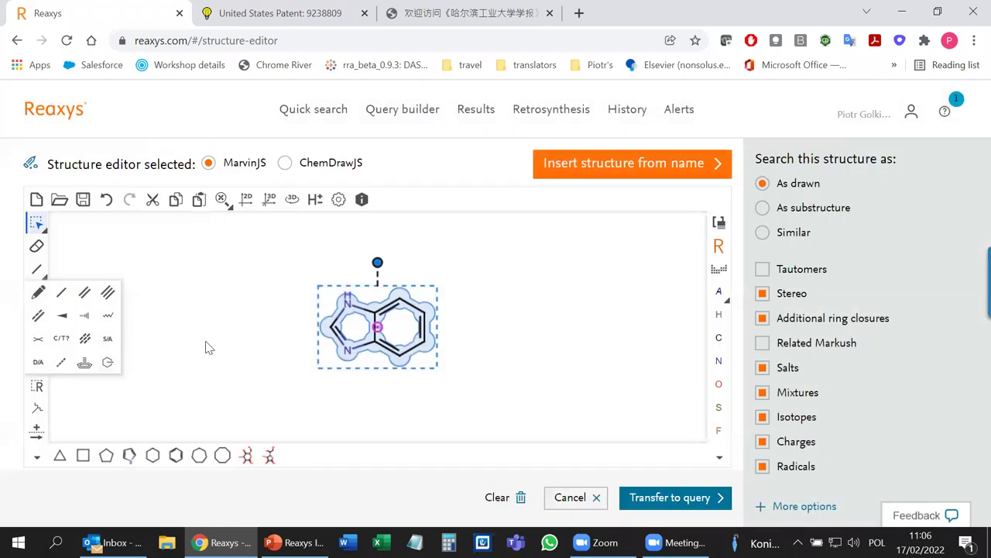
left_click(109, 363)
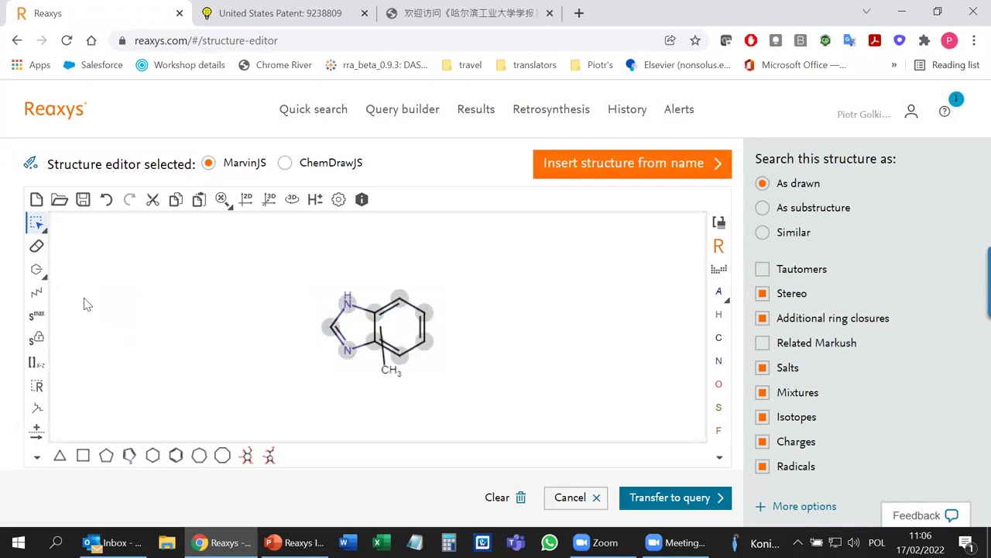
key("ctrl+z")
key("ctrl+z")
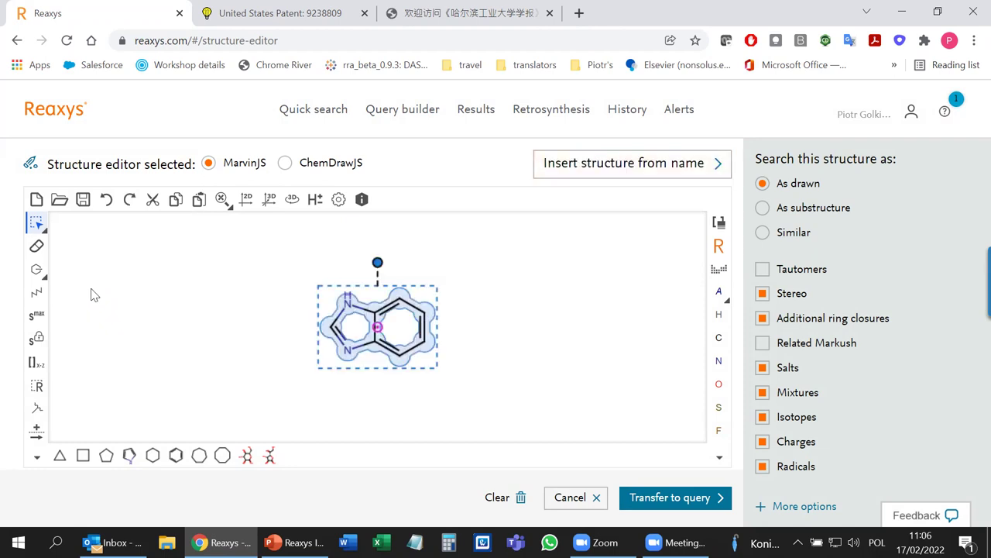
Insert the structure of benzoimidazole from its name and deselect it.
left_click(578, 177)
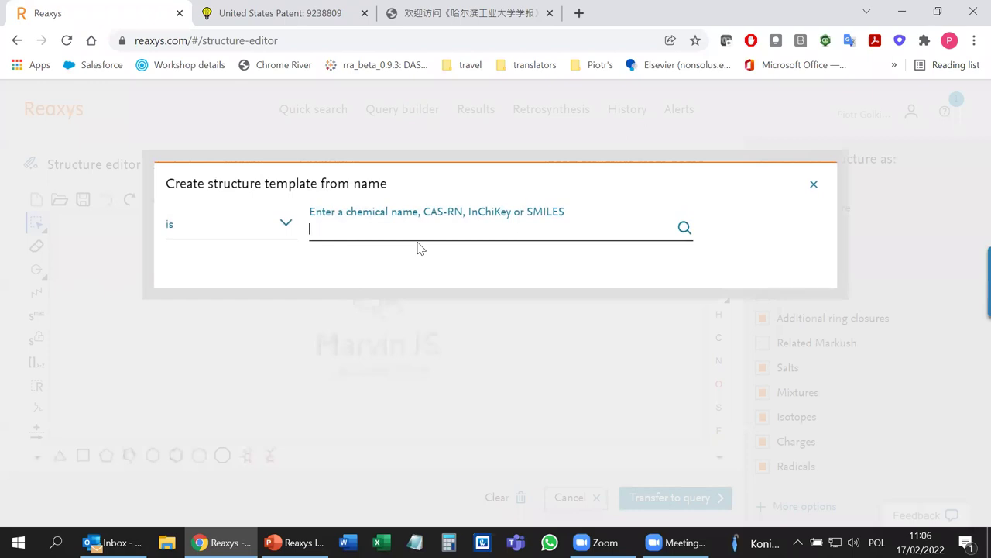
type("be")
left_click(418, 263)
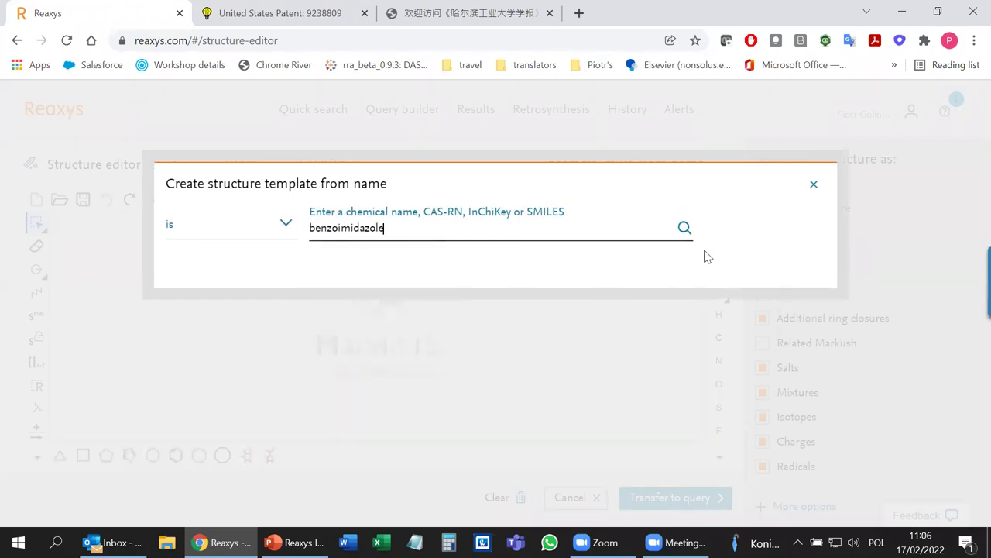
left_click(685, 228)
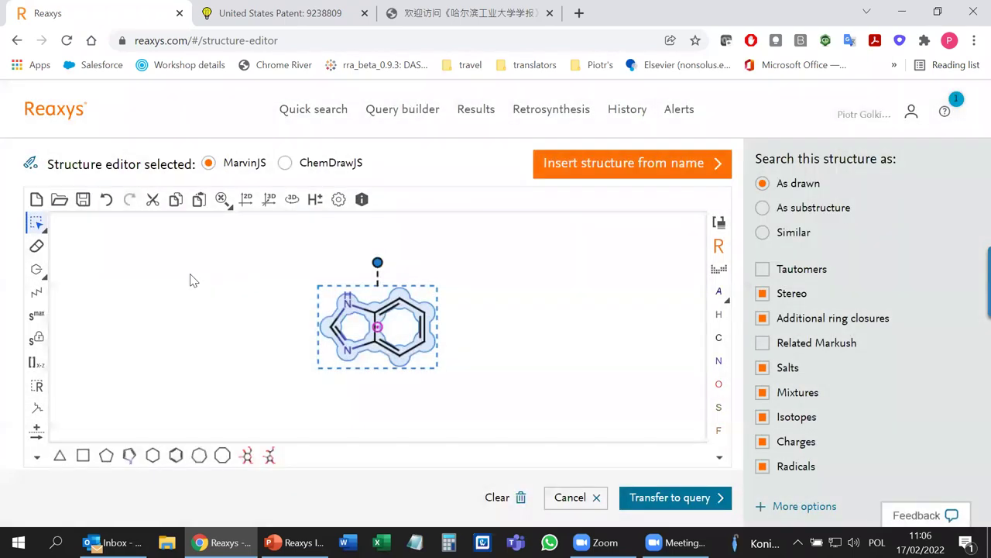
left_click(172, 259)
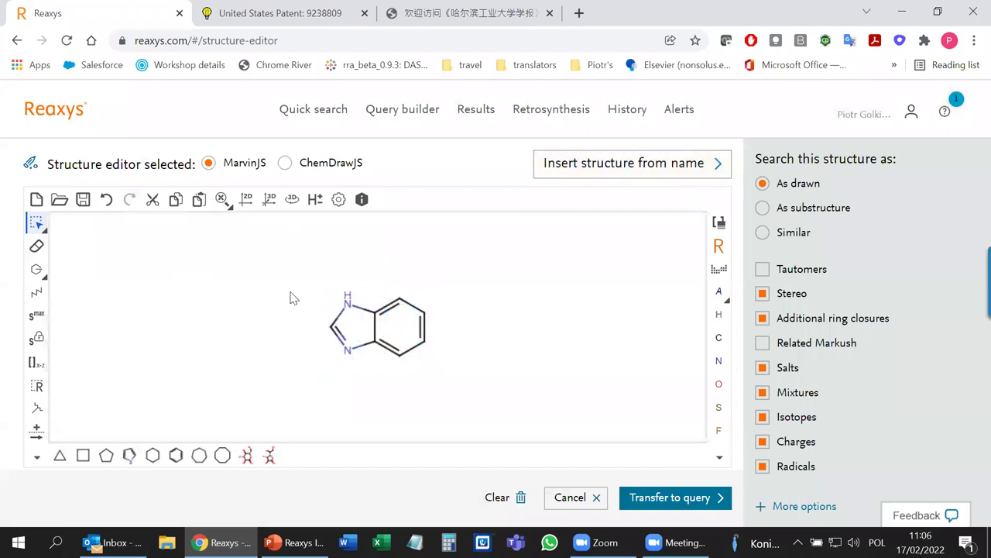
Add a position variation bond across the benzene ring's four outer carbons and replace its methyl end with the group generic G.
left_click(38, 271)
left_click(44, 281)
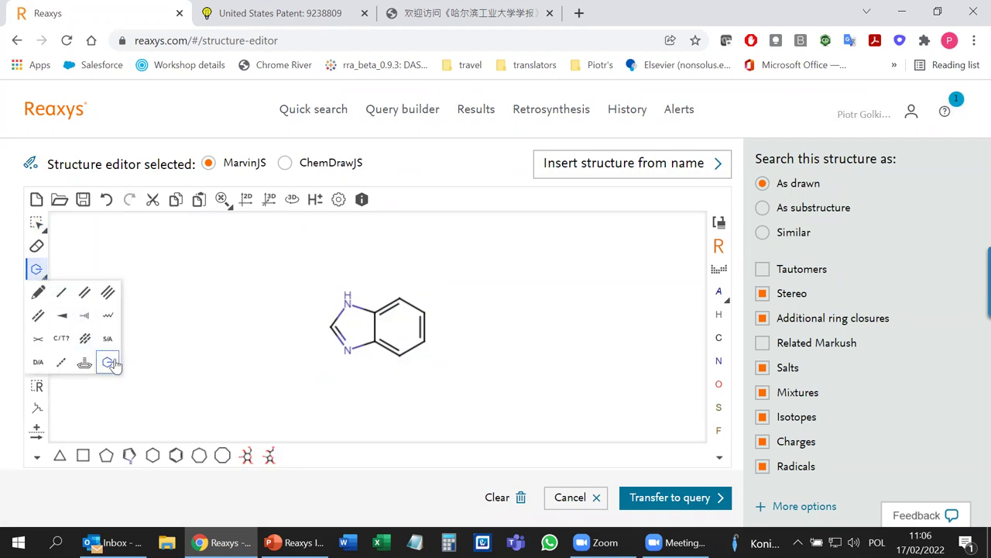
mouse_move(384, 285)
left_mouse_down()
mouse_move(458, 329)
mouse_move(418, 390)
mouse_move(387, 409)
left_mouse_up()
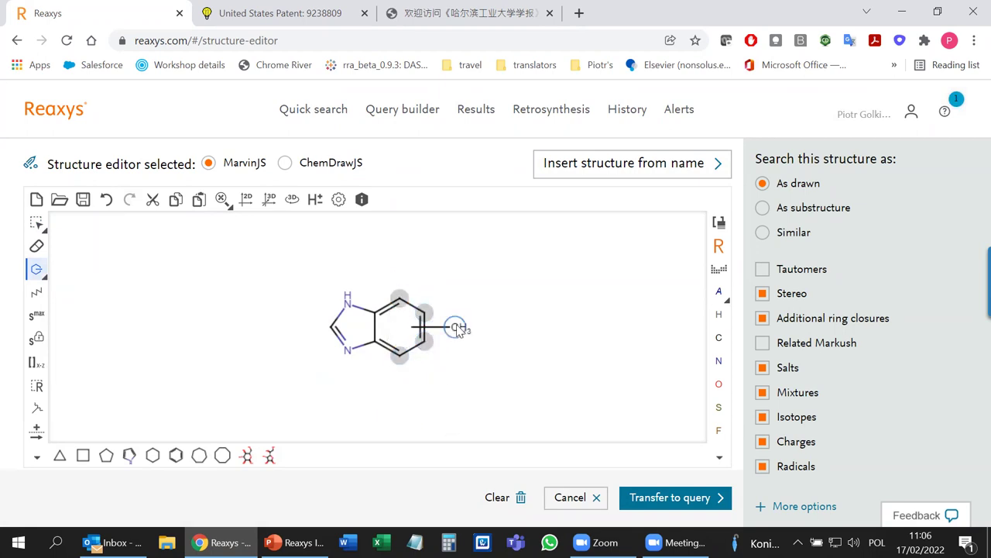
left_click(719, 245)
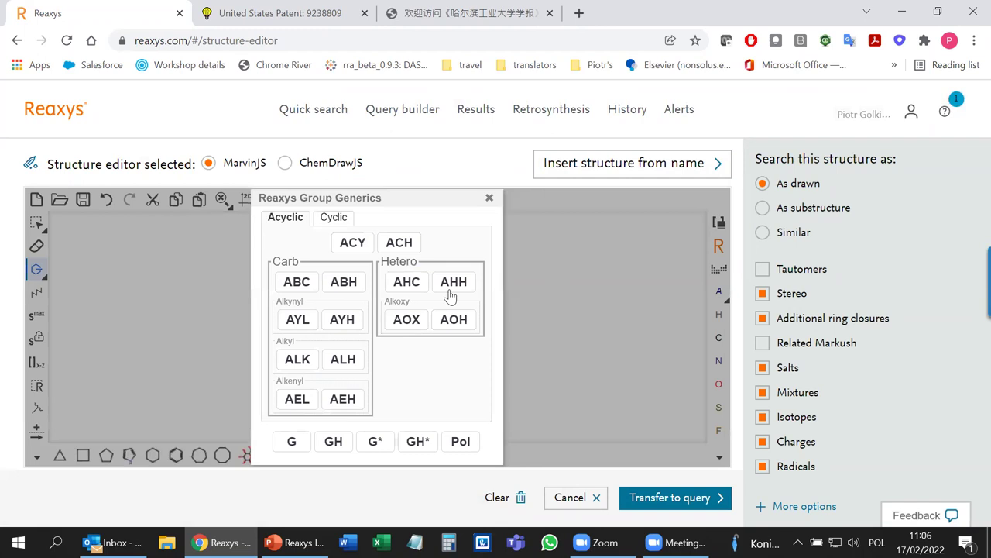
left_click(292, 446)
left_click(458, 327)
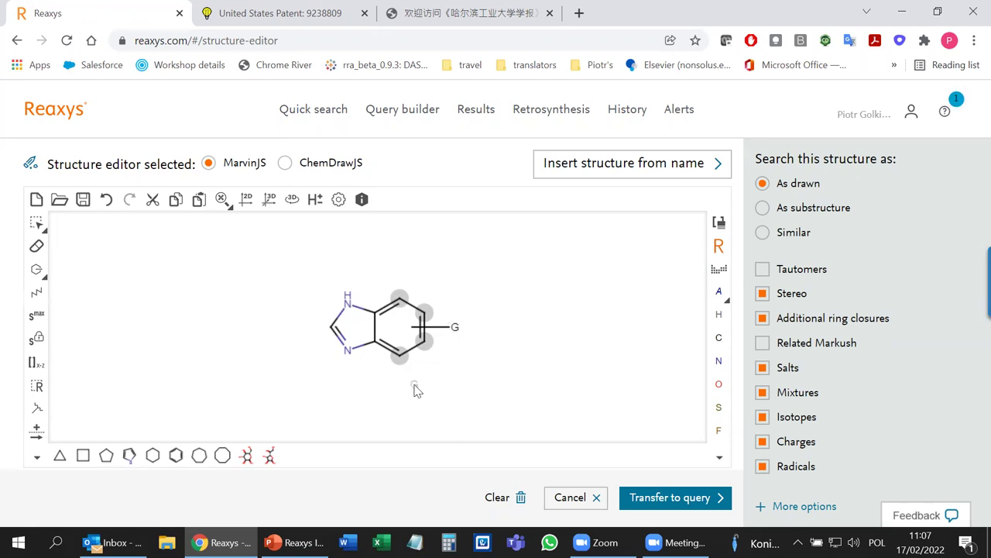
Place a reaction arrow pointing to the benzoimidazole structure, and leave the structure editor without transferring the drawing.
left_click(35, 430)
left_click(243, 318)
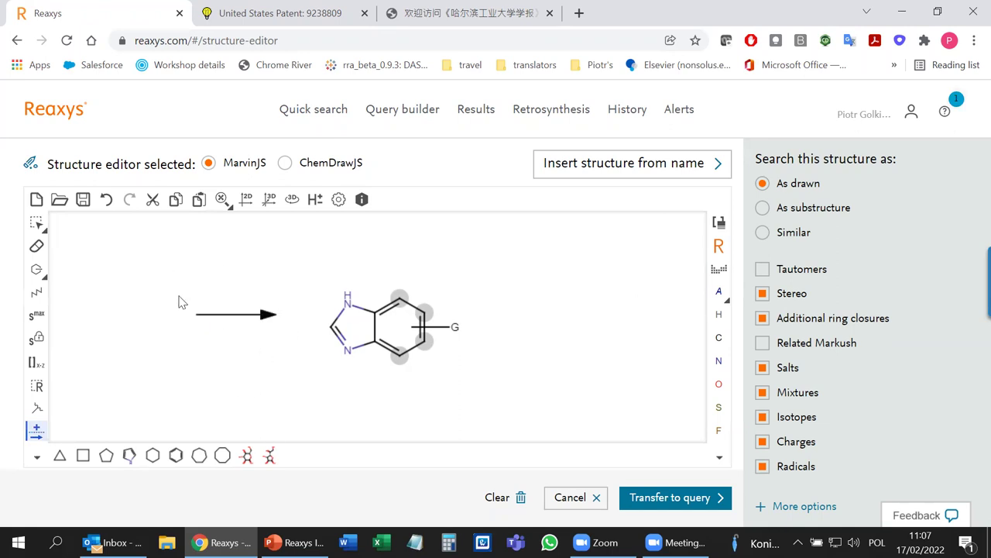
left_click(578, 498)
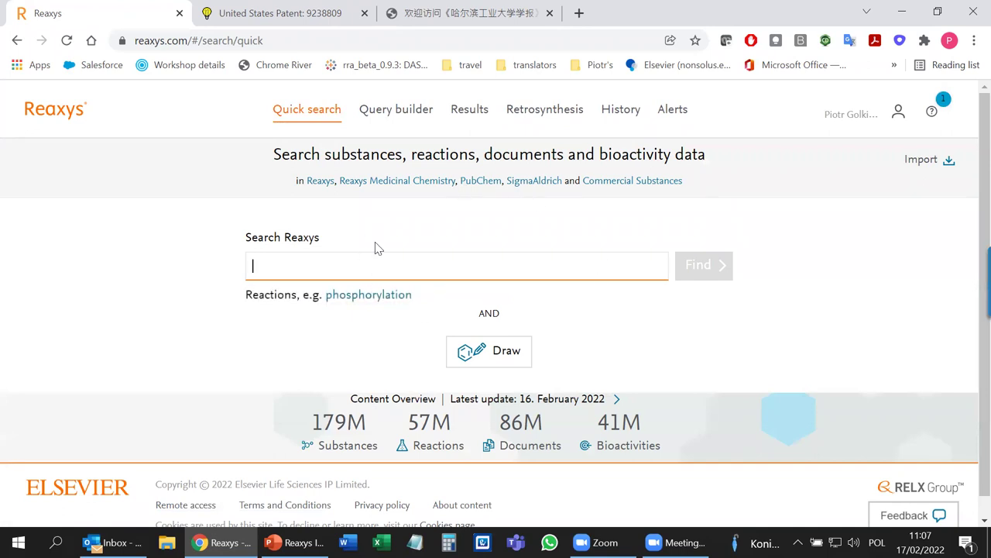
Open the query builder and look through the Topics and Keywords and Identification field groups.
left_click(380, 112)
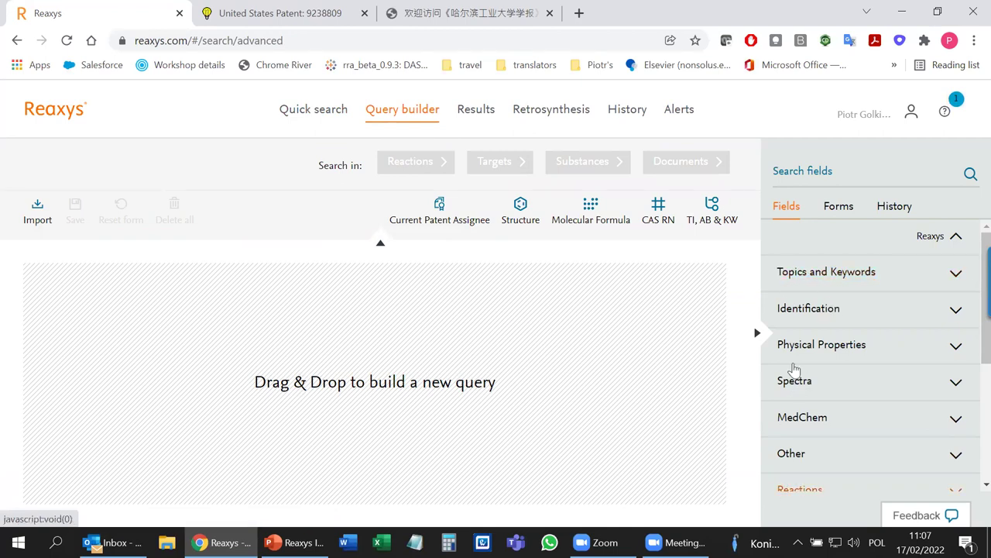
left_click(807, 273)
left_click(810, 273)
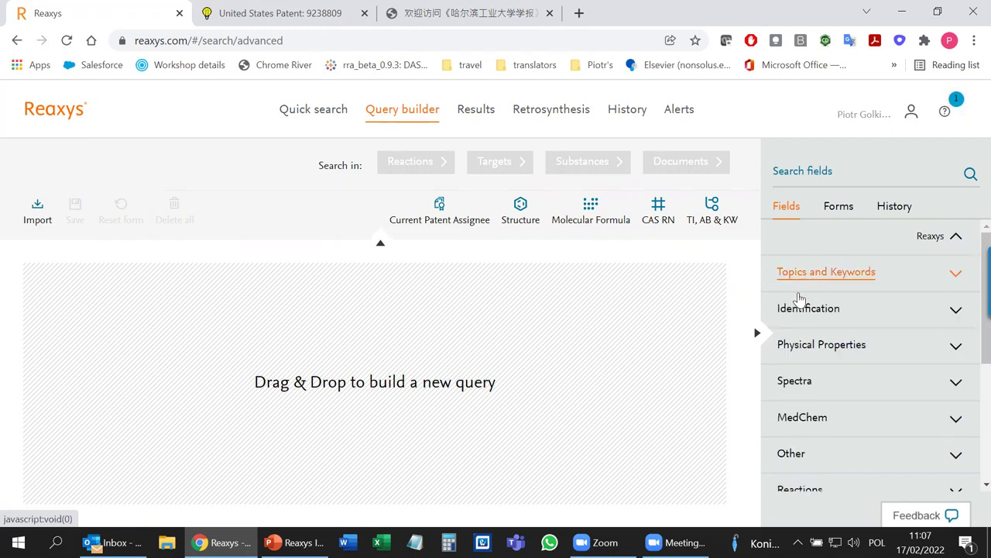
left_click(796, 308)
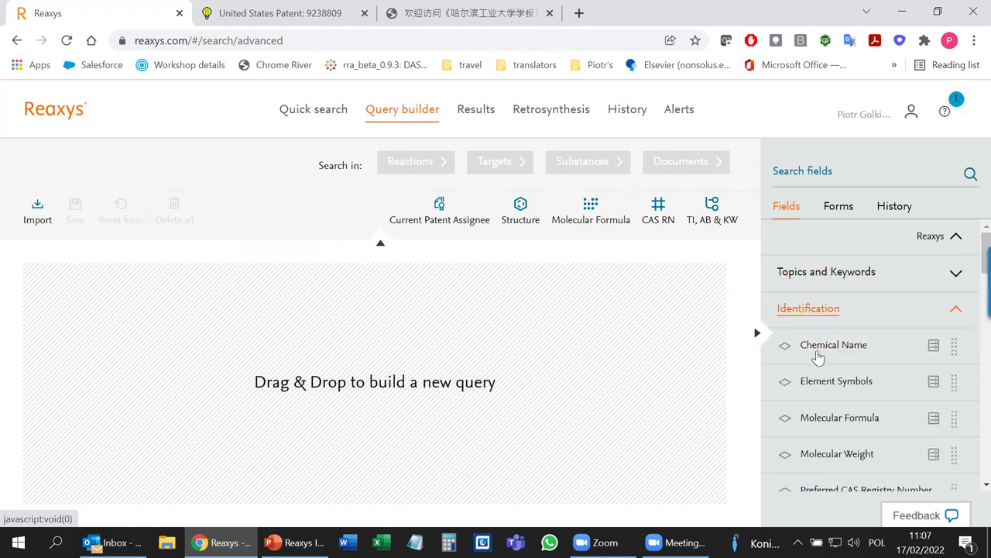
left_click(810, 307)
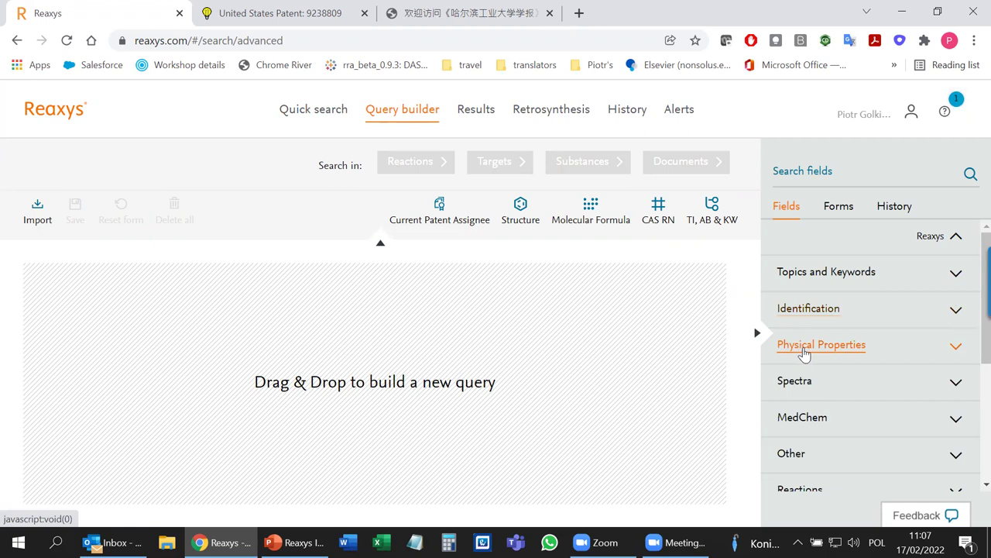
Examine the fields offered in the Physical Properties and Spectra groups.
left_click(802, 350)
scroll(804, 355, "down", 3)
scroll(805, 354, "up", 3)
left_click(807, 346)
left_click(792, 378)
scroll(793, 377, "down", 2)
scroll(796, 350, "up", 1)
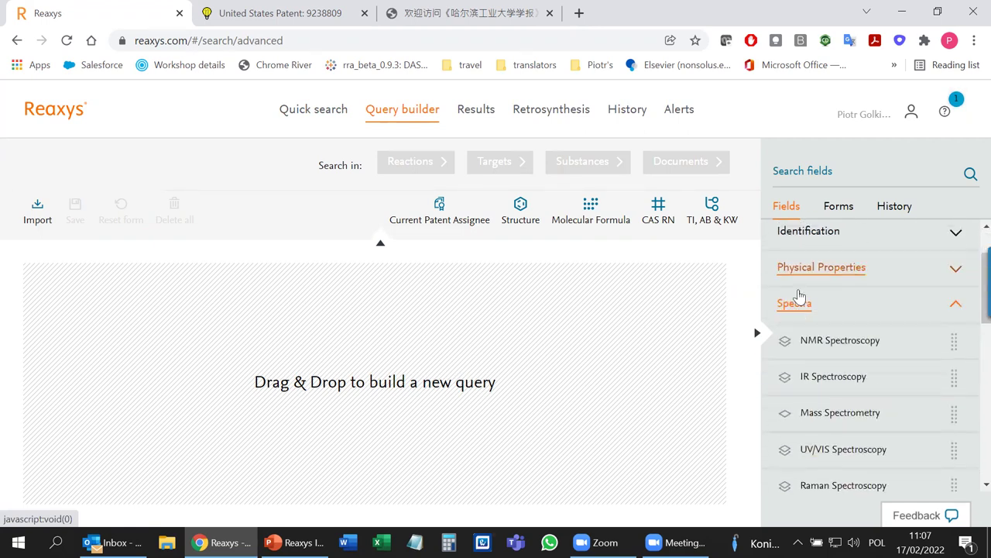
left_click(798, 303)
scroll(797, 349, "down", 1)
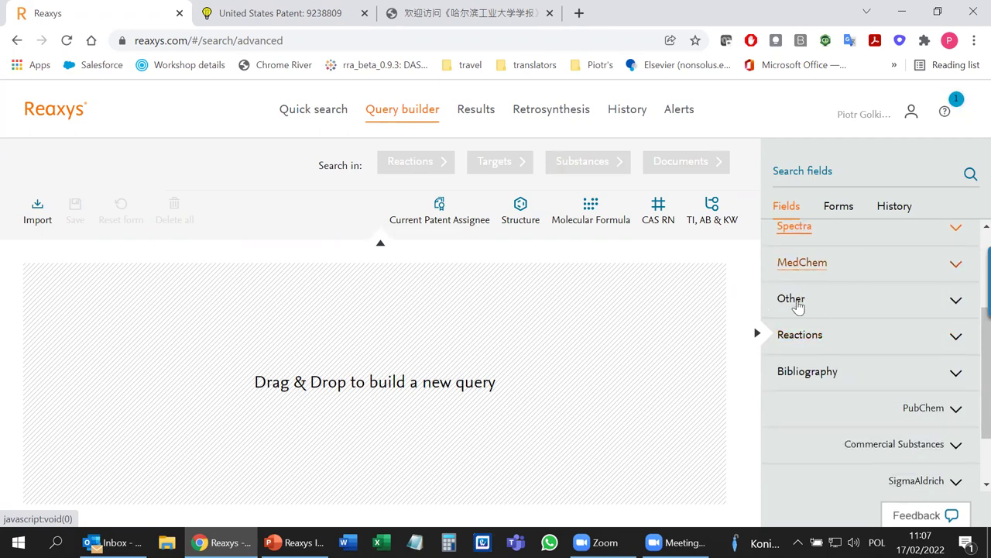
Examine the fields offered in the Other and Reactions groups.
left_click(791, 306)
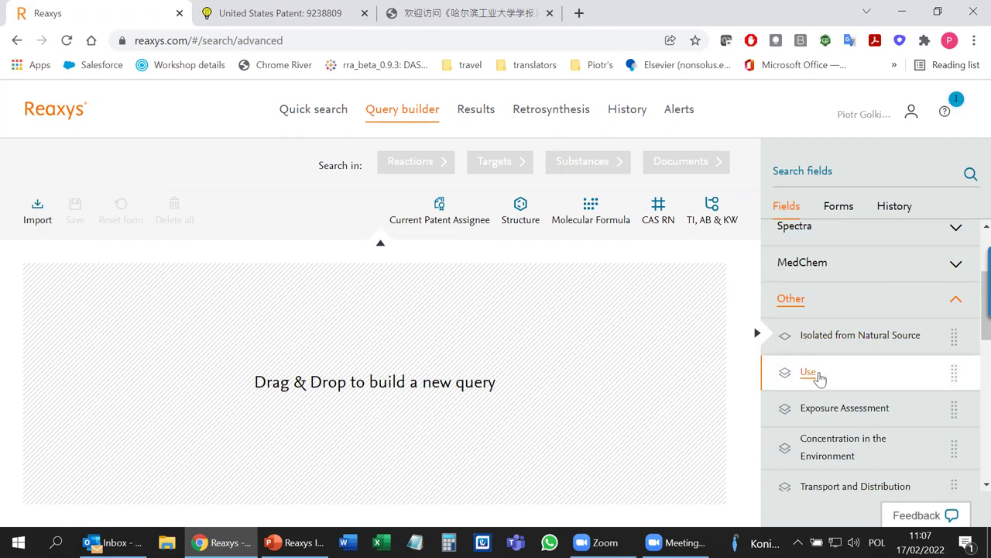
left_click(799, 304)
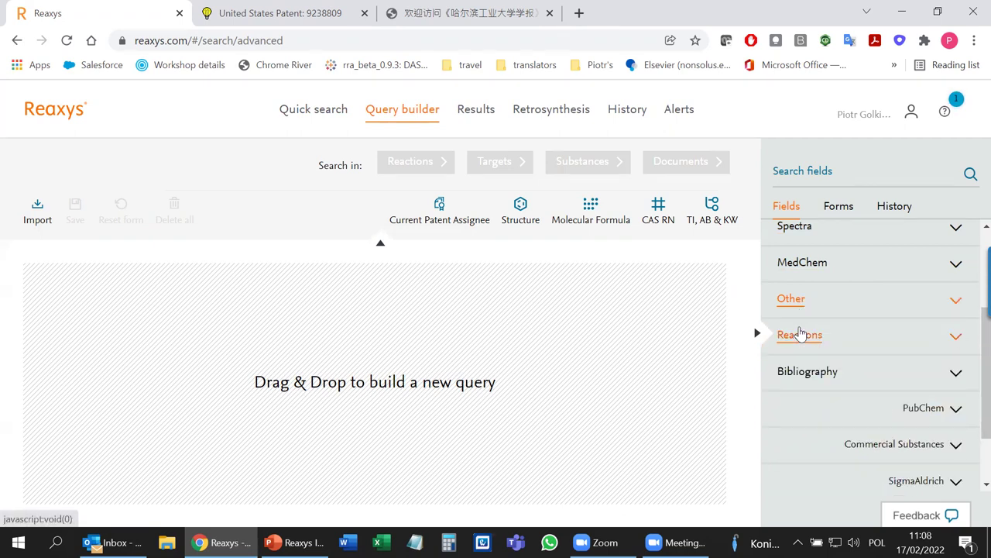
left_click(800, 334)
scroll(829, 416, "down", 4)
scroll(833, 416, "down", 5)
scroll(835, 410, "up", 6)
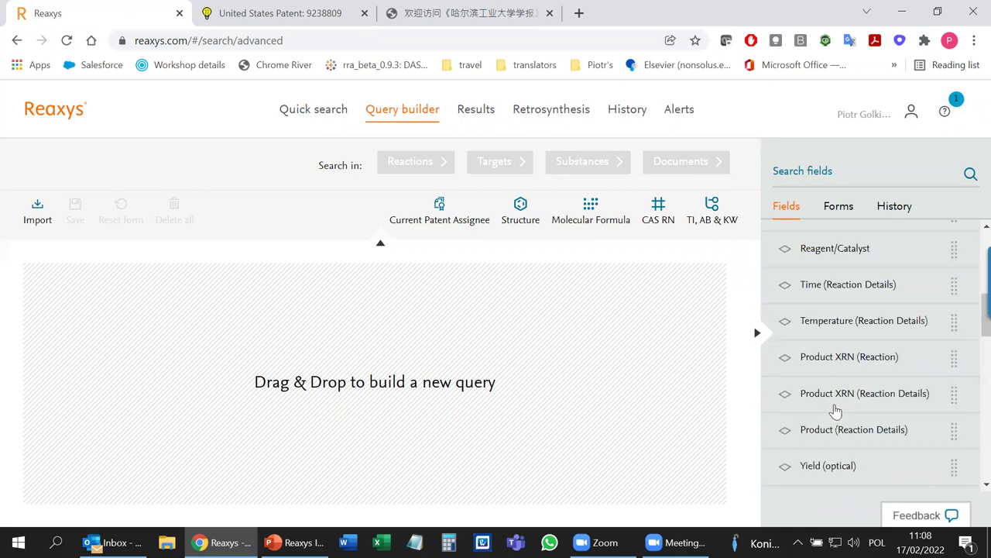
scroll(835, 403, "up", 2)
left_click(805, 257)
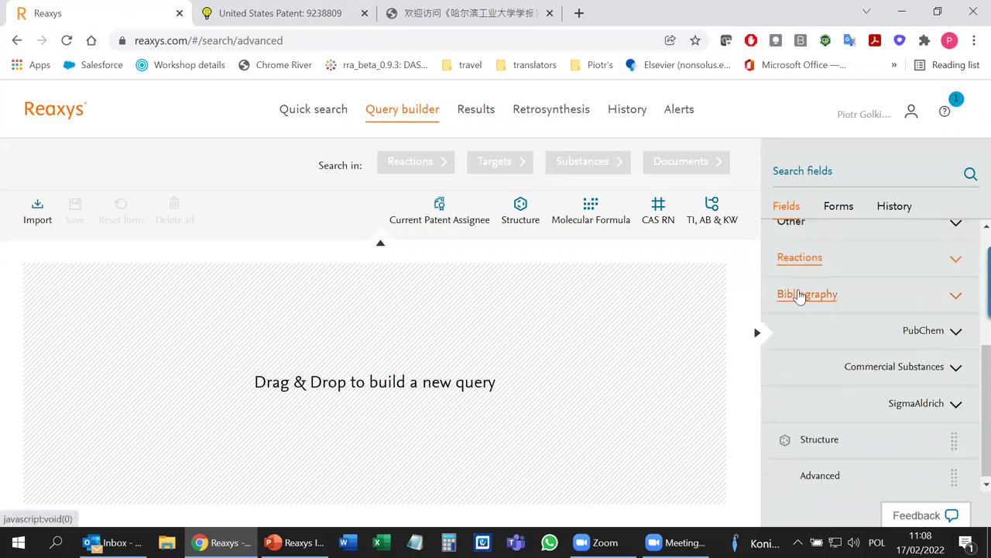
Look through the Bibliography fields and add Authors/Inventors and Journal Title to the query.
left_click(798, 295)
scroll(825, 383, "down", 1)
scroll(828, 377, "down", 3)
scroll(826, 381, "up", 4)
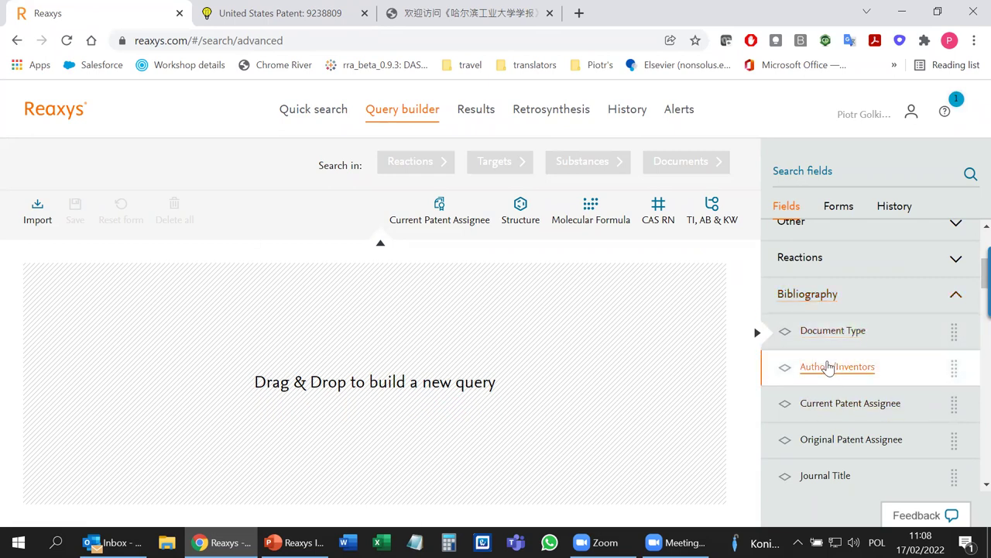
left_click_drag(825, 365, 508, 422)
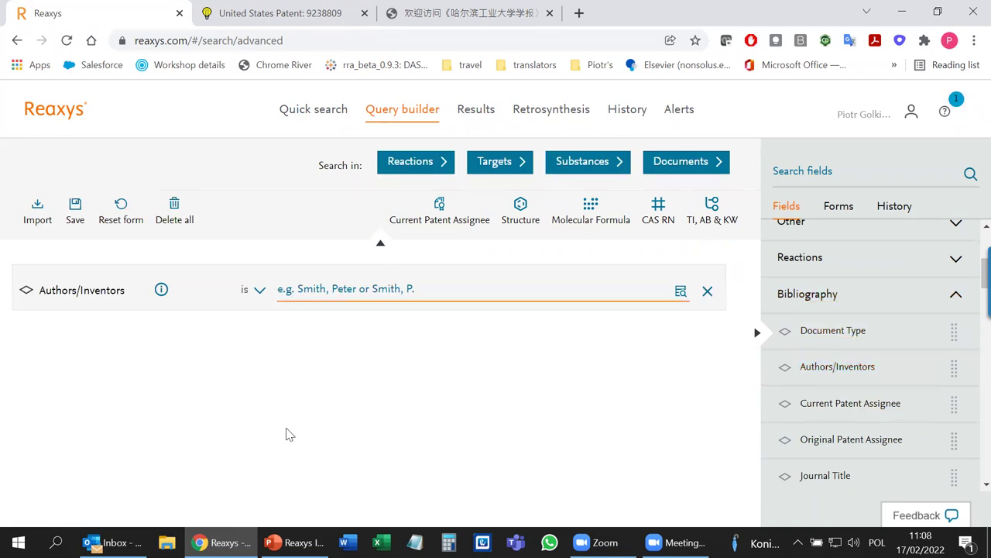
left_click(825, 478)
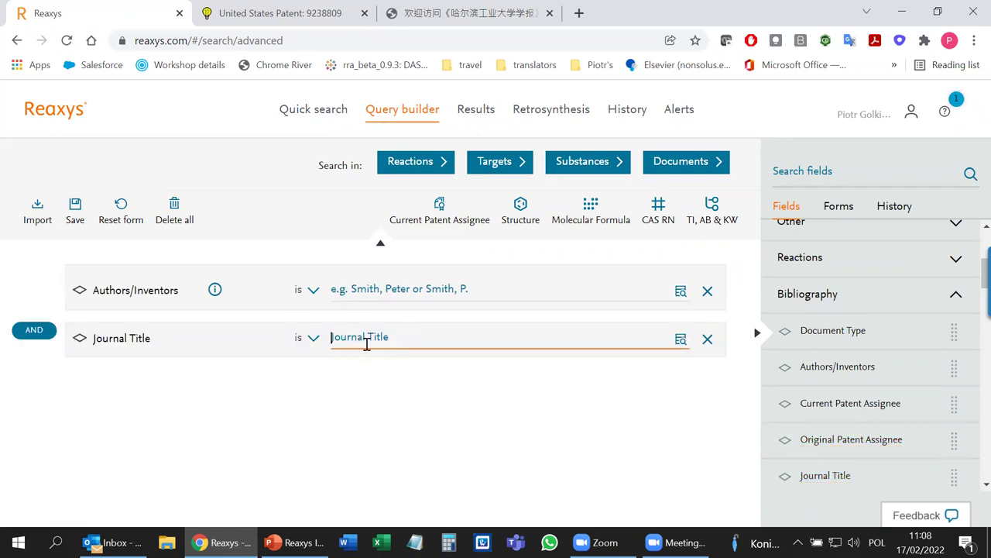
View the operators available between the Authors/Inventors and Journal Title fields, and delete all fields from the query.
left_click(34, 334)
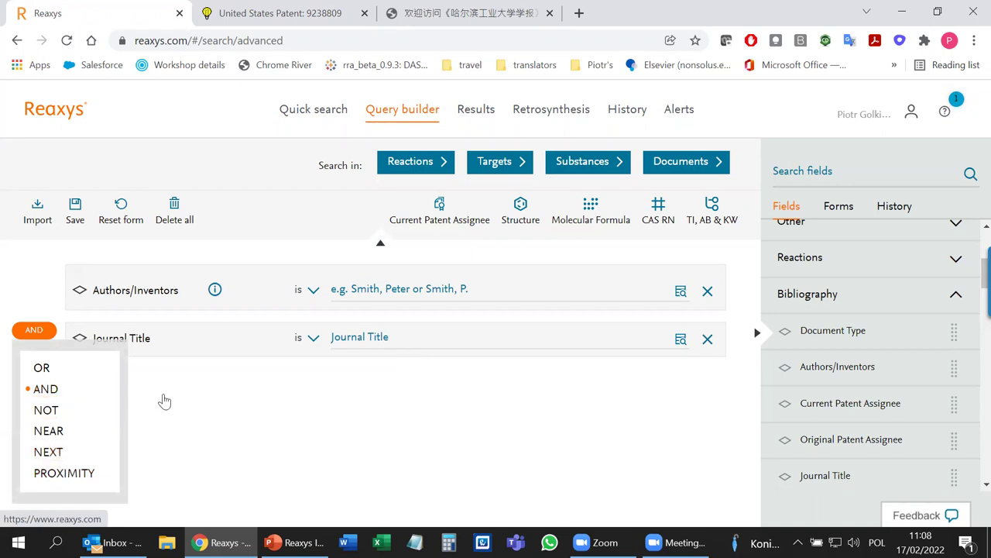
left_click(164, 400)
left_click(344, 288)
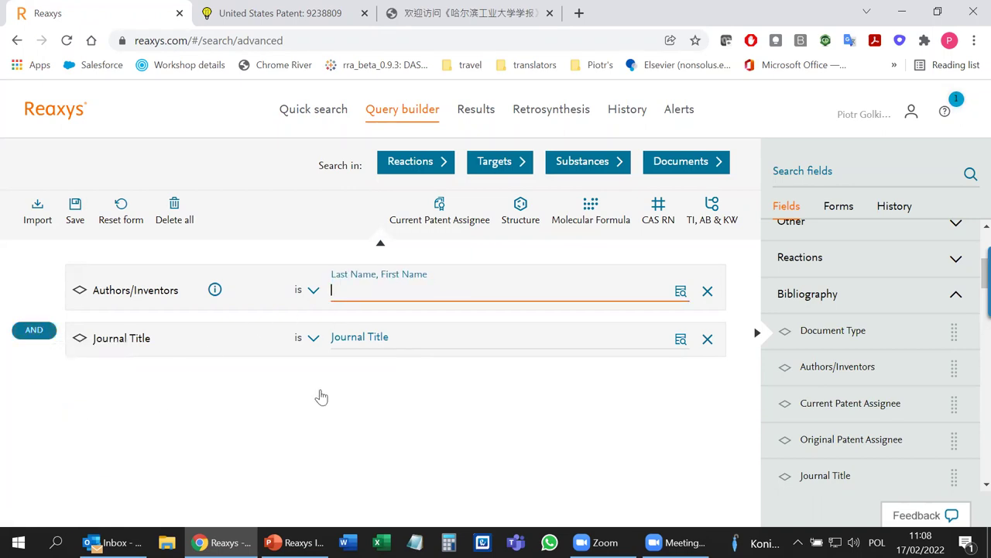
left_click(359, 333)
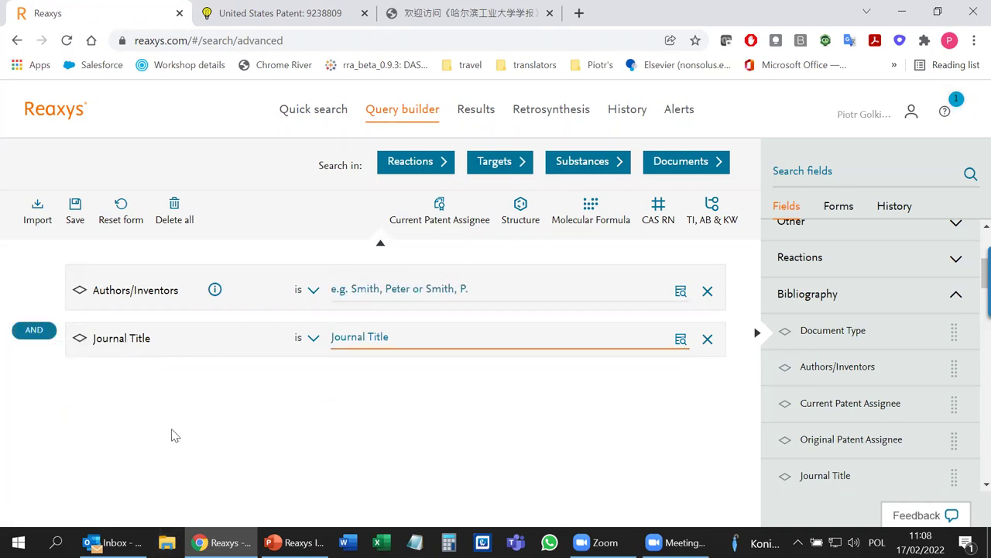
left_click(175, 213)
scroll(814, 379, "up", 3)
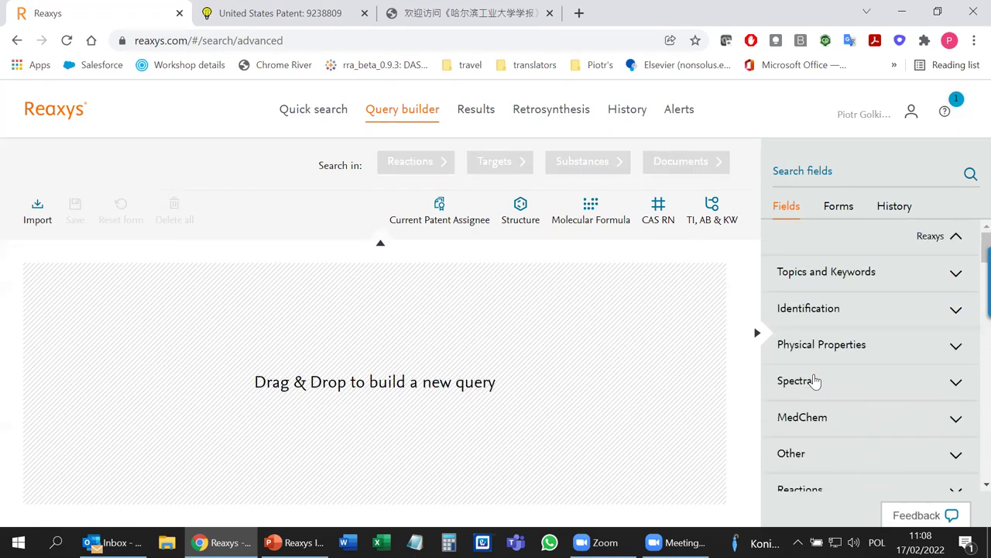
Add a Structure field to the query and expand the Topics and Keywords field group.
left_click(801, 310)
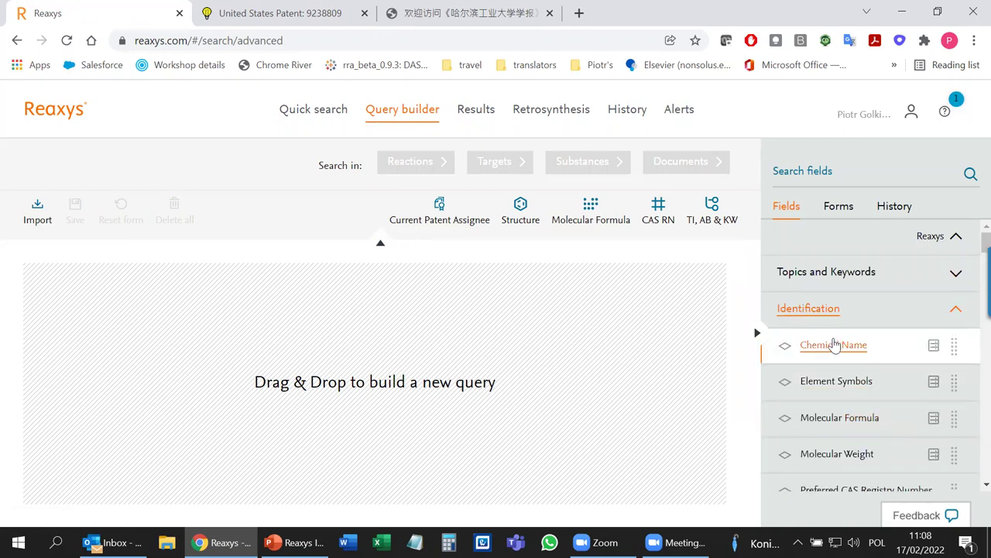
left_click(520, 213)
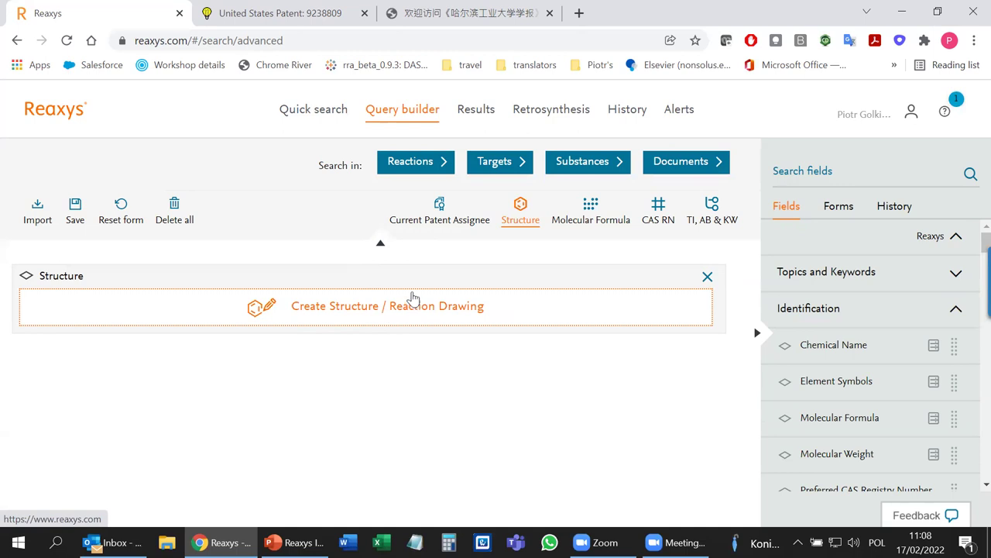
left_click(814, 316)
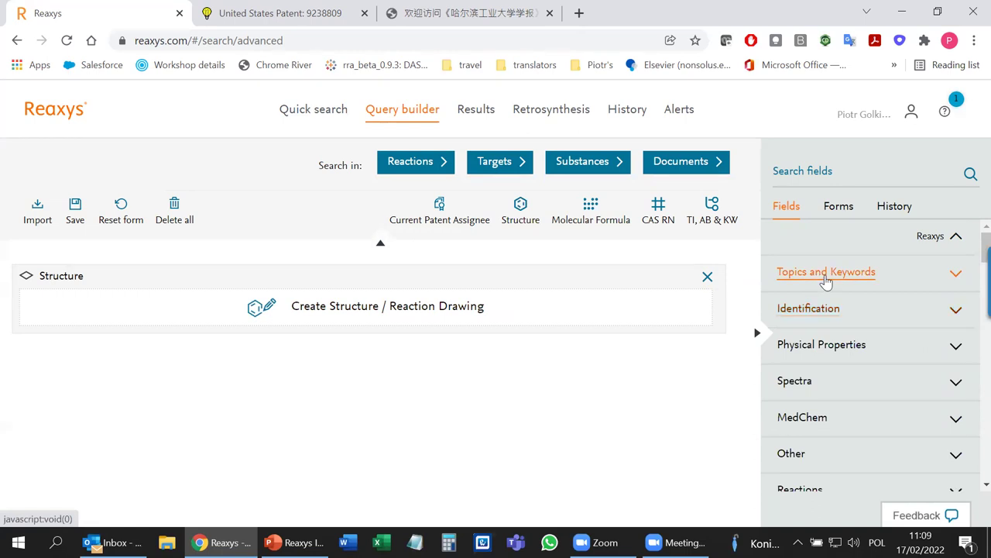
left_click(826, 281)
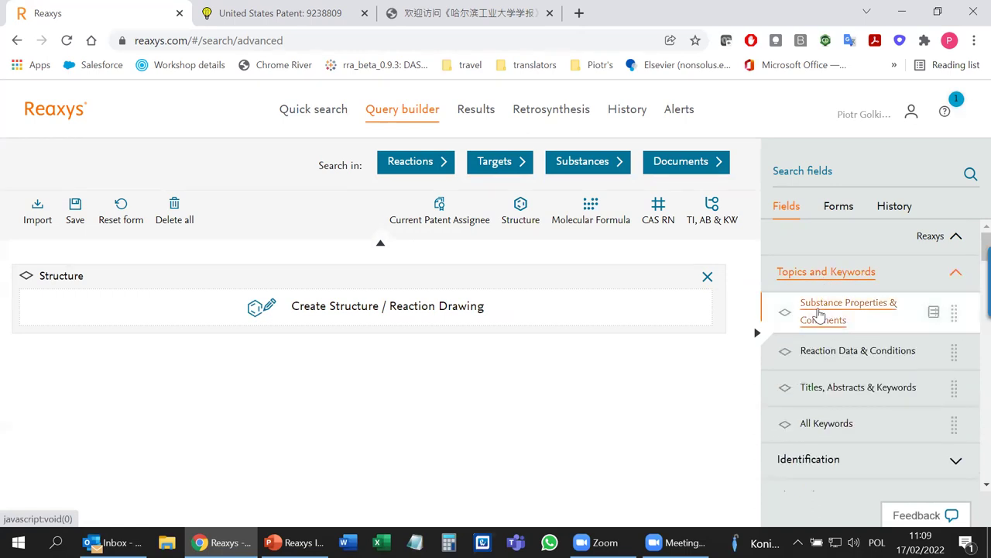
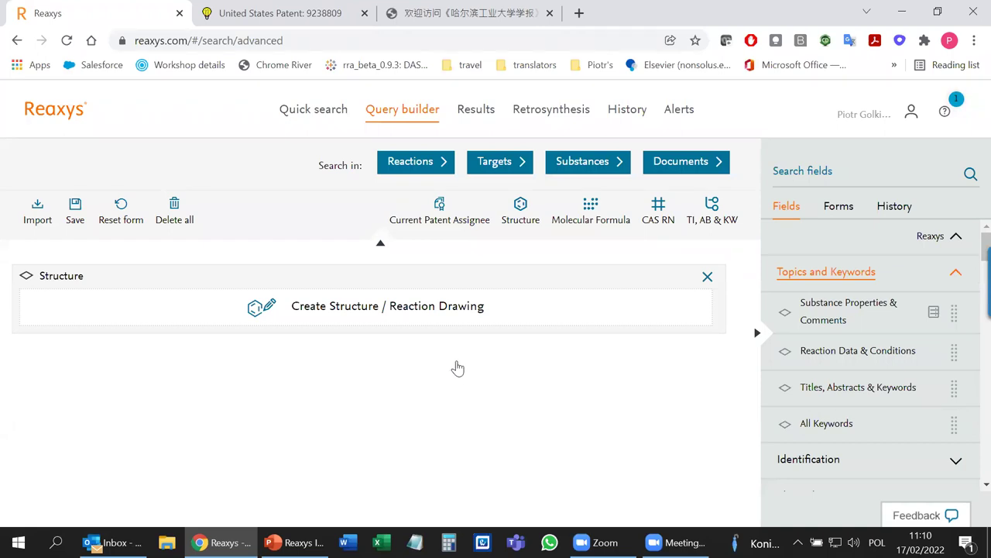
Create a structure drawing with a saturated five-membered ring and change the two atoms beside its top carbon to nitrogen.
left_click(381, 307)
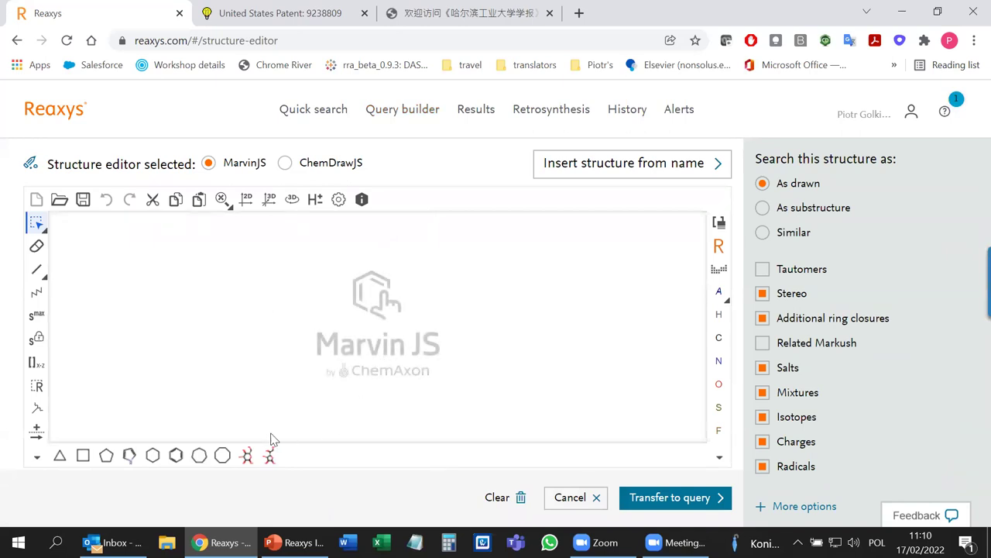
left_click(108, 455)
left_click(361, 321)
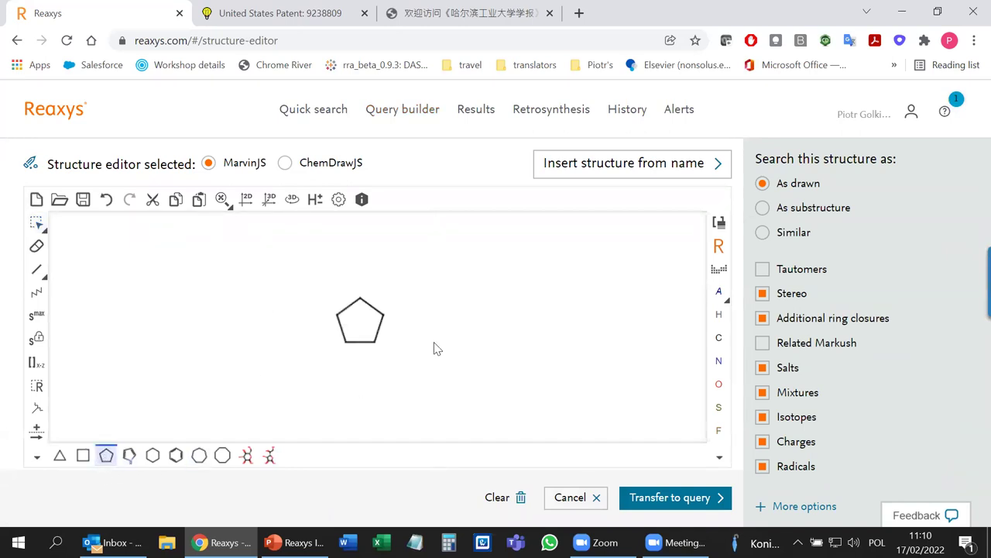
key("n")
left_click(337, 314)
left_click(382, 316)
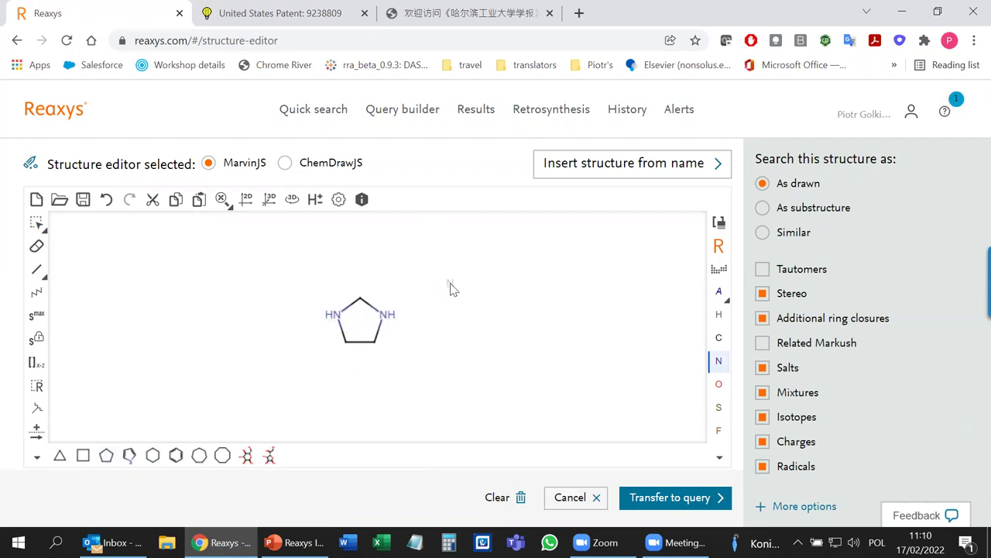
Attach the generic metal atom M to the ring carbon between the two nitrogens.
left_click(719, 292)
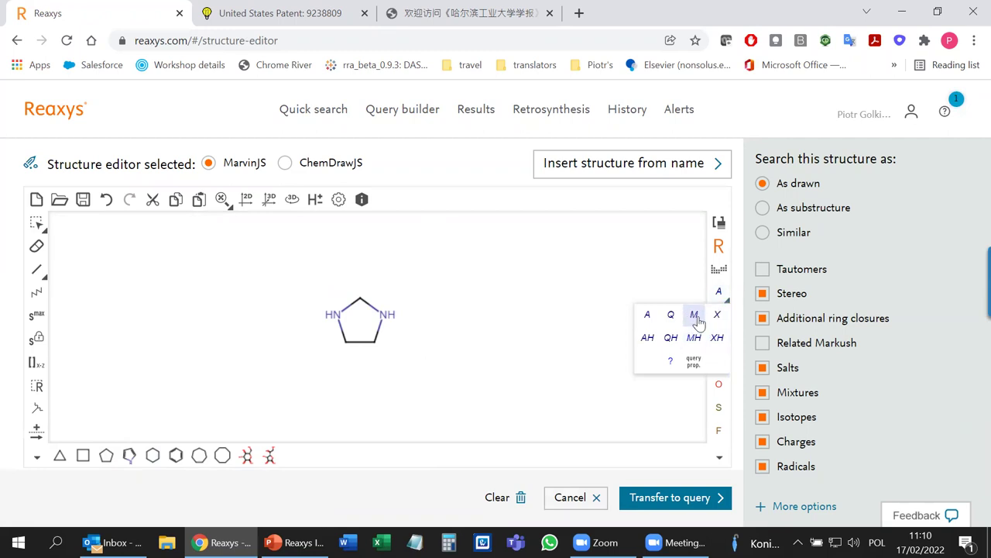
left_click(694, 314)
left_click_drag(360, 300, 361, 268)
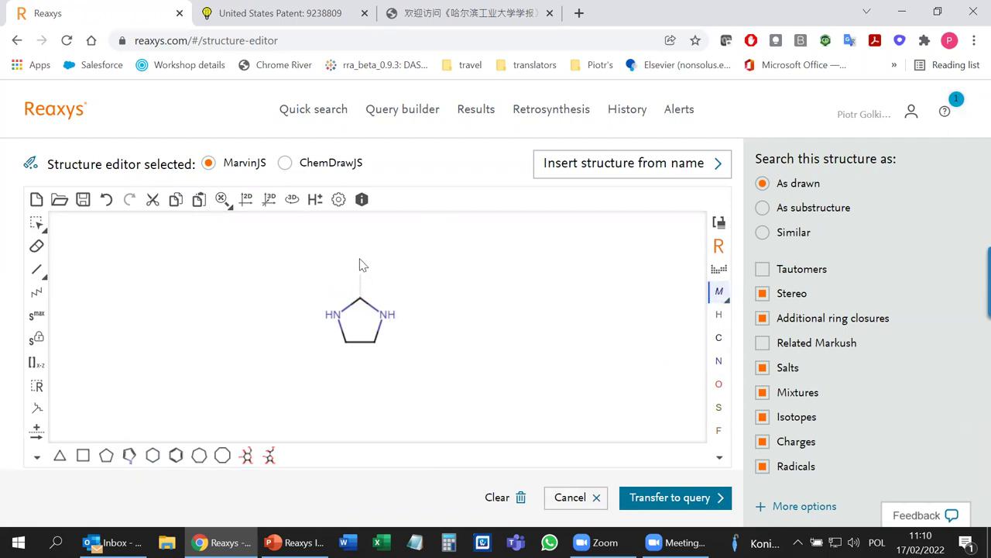
Change the carbon–carbon bond at the base of the ring to the dashed Any bond type.
left_click(44, 278)
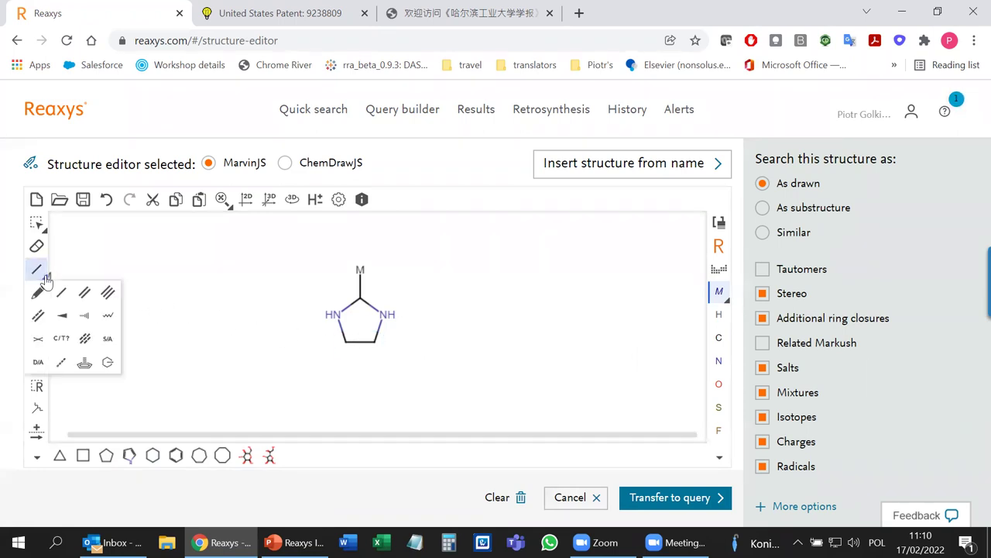
left_click(177, 262)
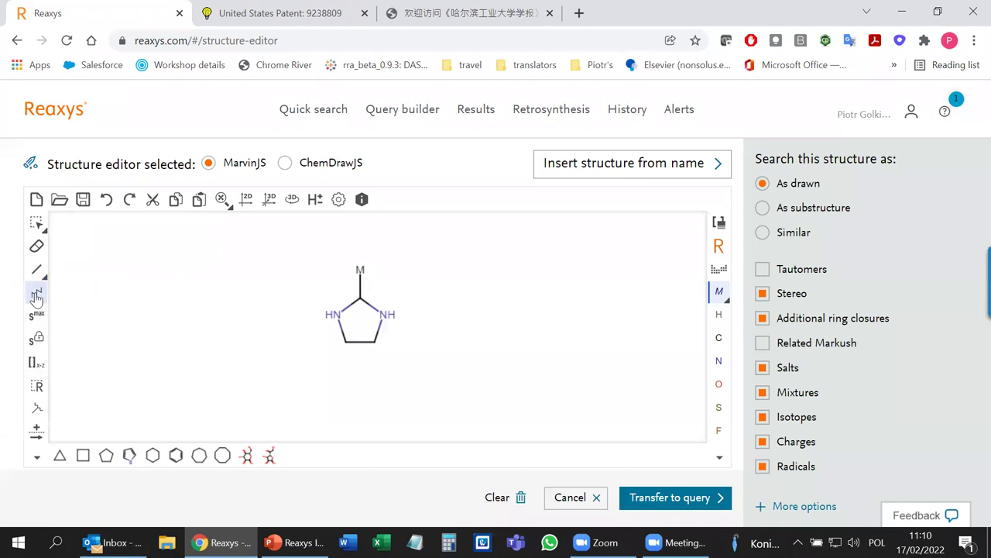
left_click(43, 279)
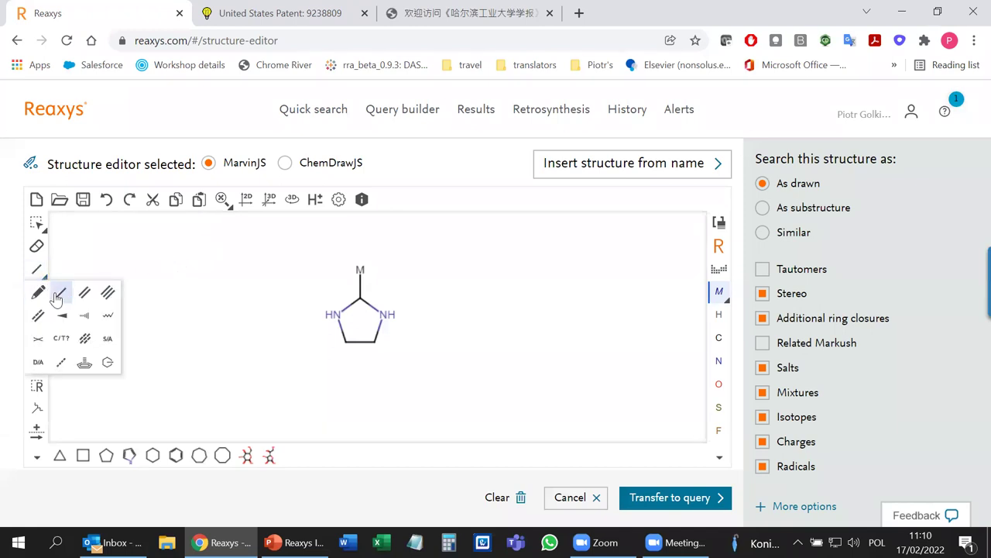
left_click(85, 341)
left_click(359, 342)
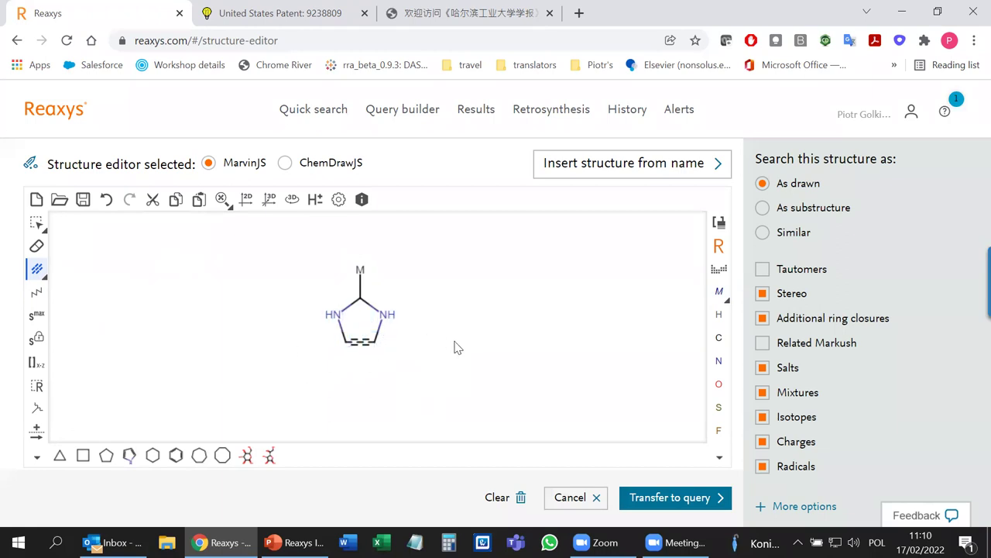
Set the structure to be searched as a substructure on all atoms and transfer the drawing to the query.
left_click(762, 208)
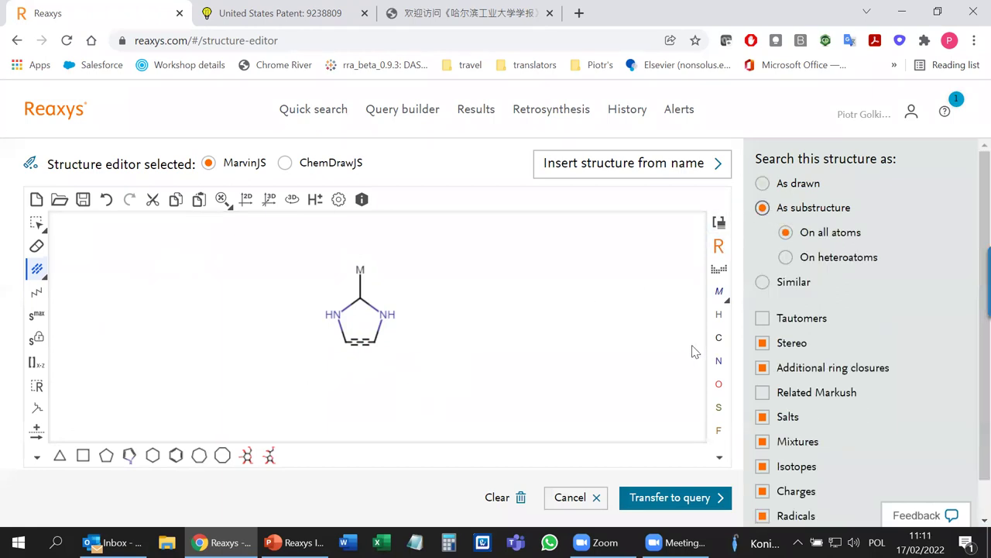
left_click(671, 502)
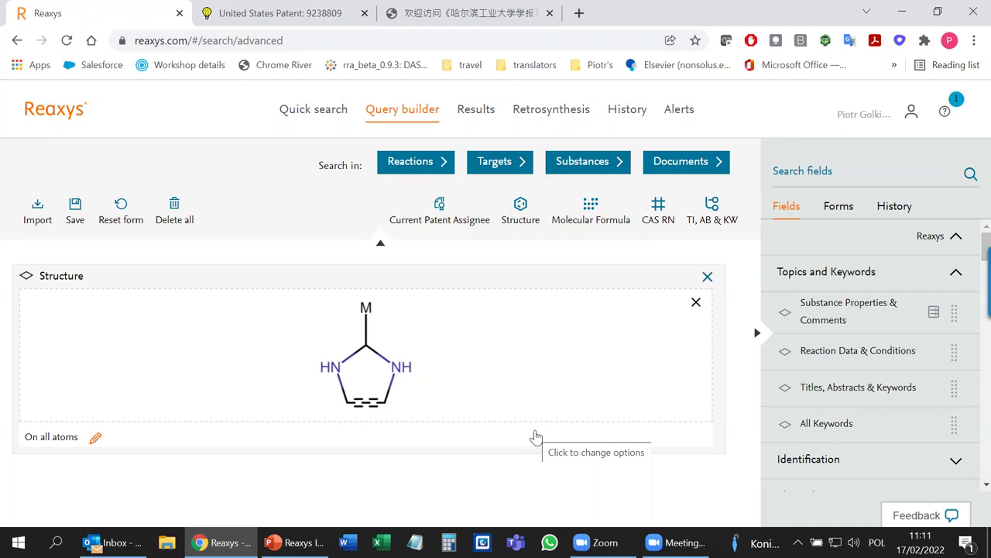
Search the available fields for "use" and add the Use field to the query below the structure.
scroll(886, 375, "down", 5)
scroll(885, 374, "down", 10)
scroll(880, 364, "up", 15)
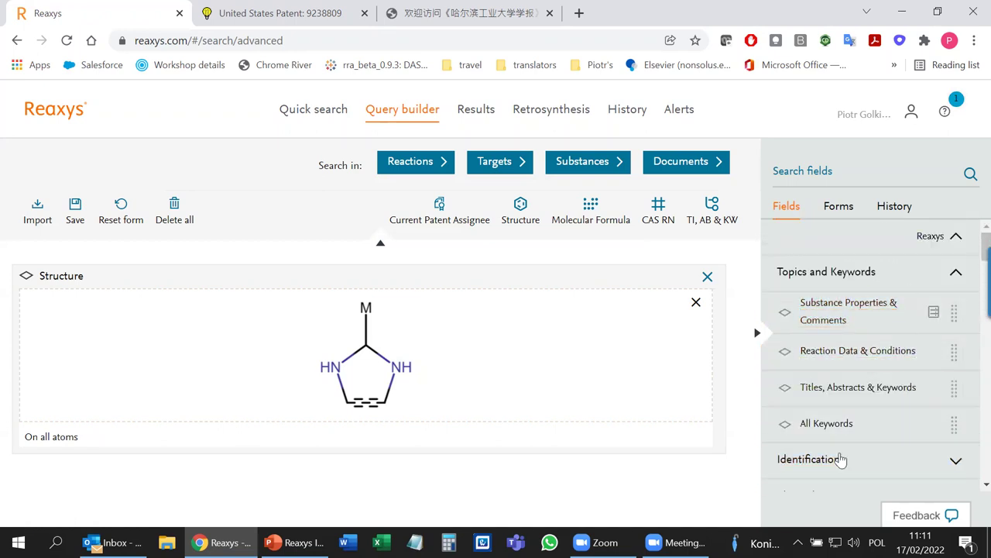
scroll(860, 403, "down", 6)
scroll(808, 381, "up", 10)
left_click(799, 168)
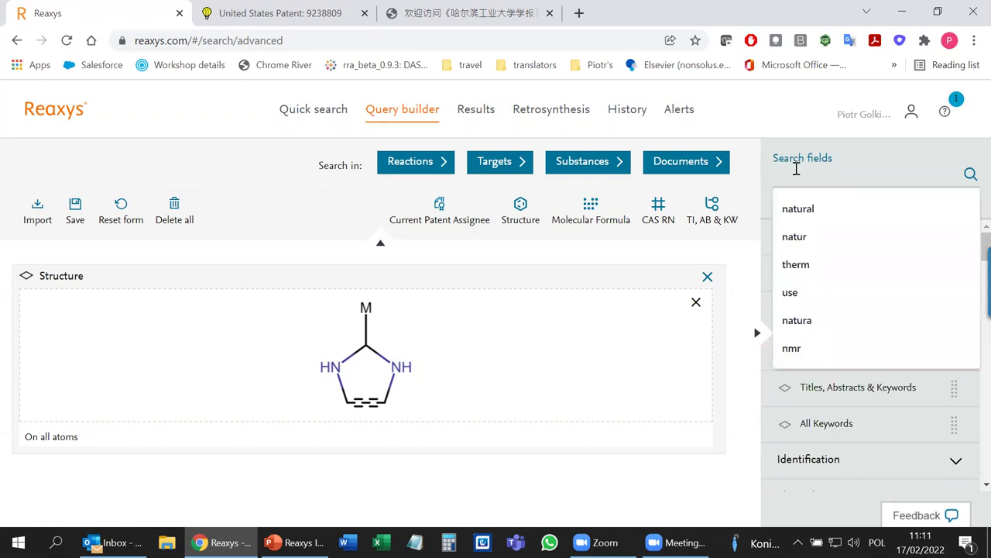
type("use")
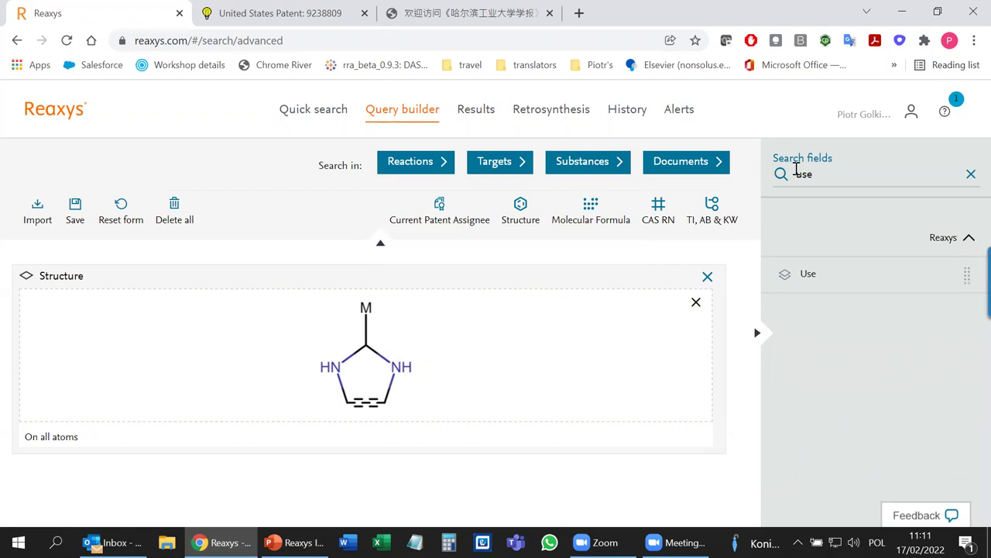
left_click(808, 275)
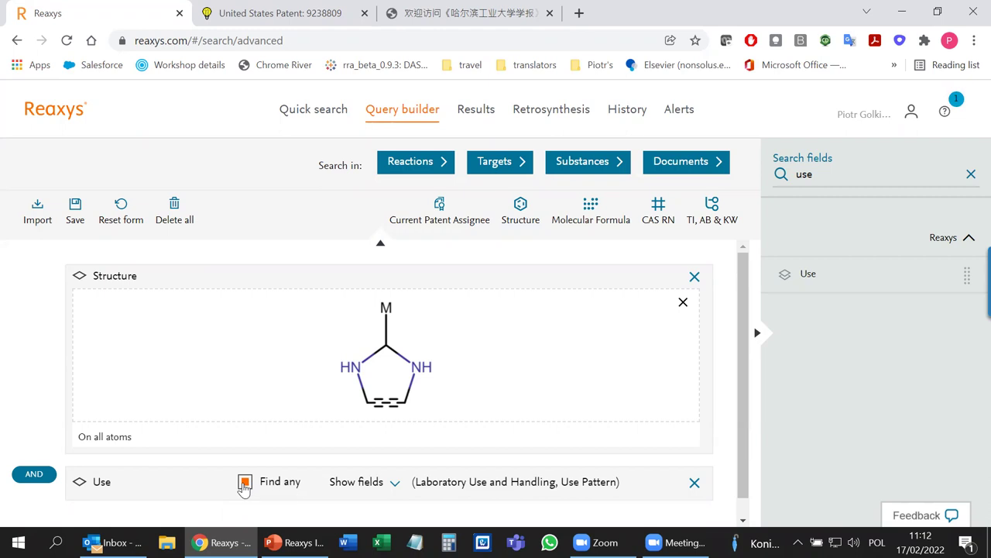
Show the individual fields of the Use condition and set Use Pattern to starts with "catal".
left_click(354, 486)
scroll(418, 462, "down", 1)
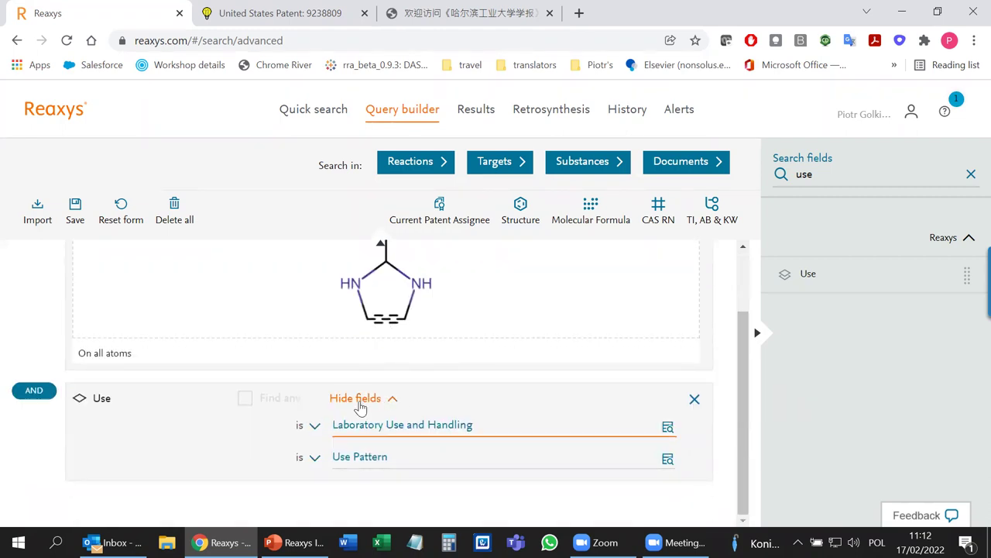
left_click(349, 457)
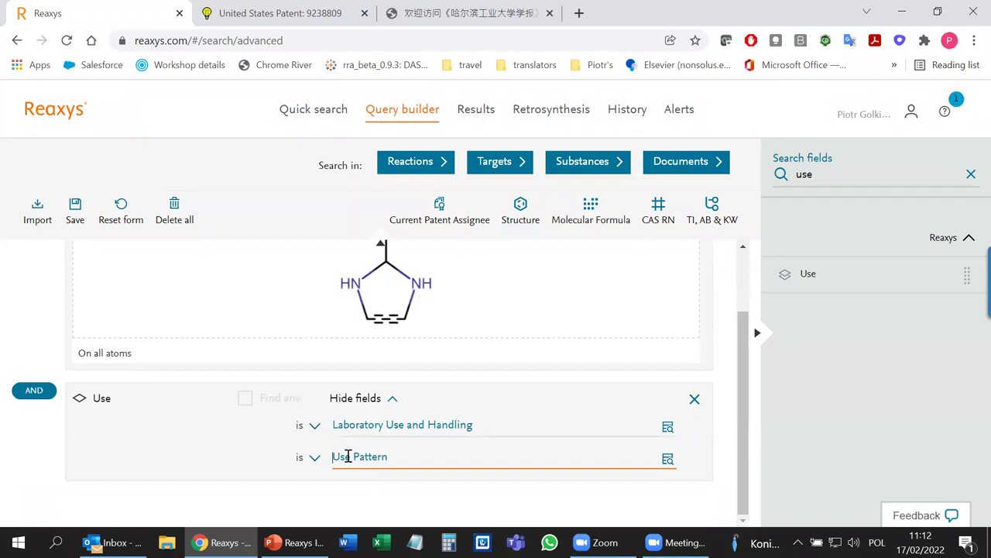
type("catalyst")
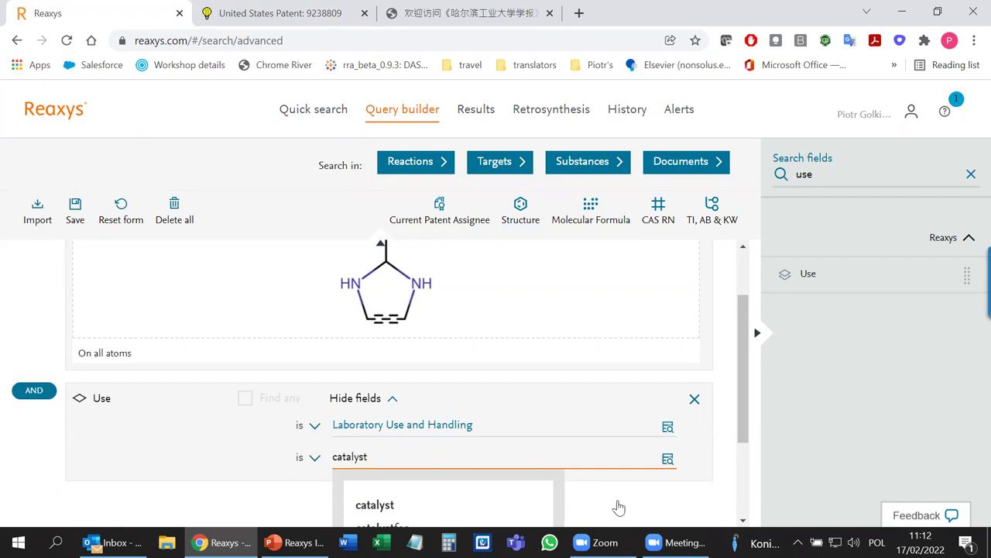
key("BackSpace")
left_click(313, 458)
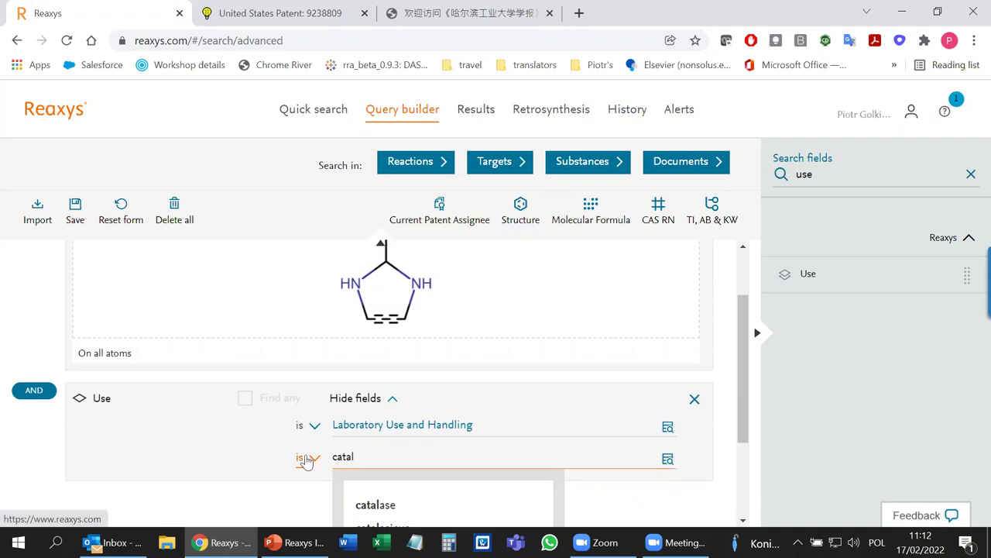
scroll(269, 500, "down", 1)
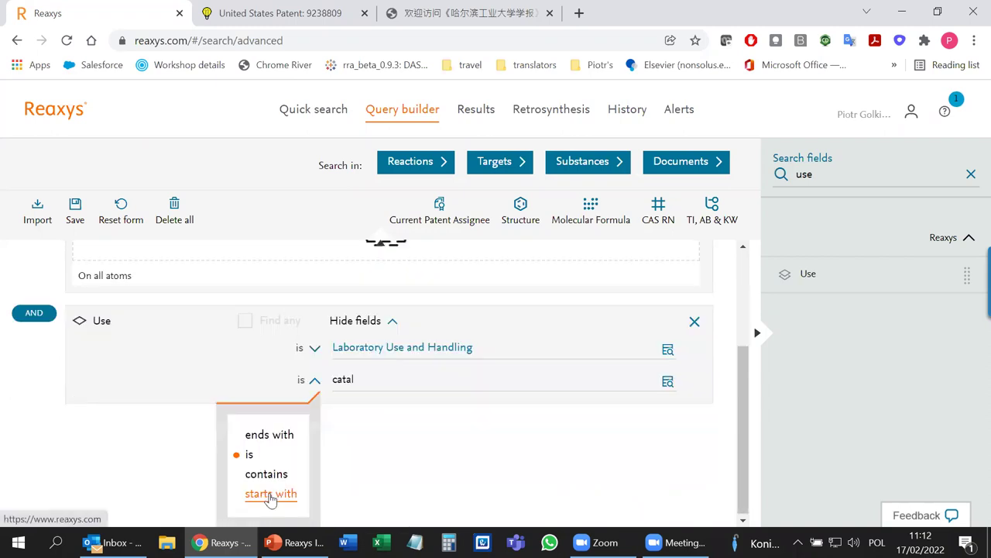
left_click(269, 496)
left_click(379, 462)
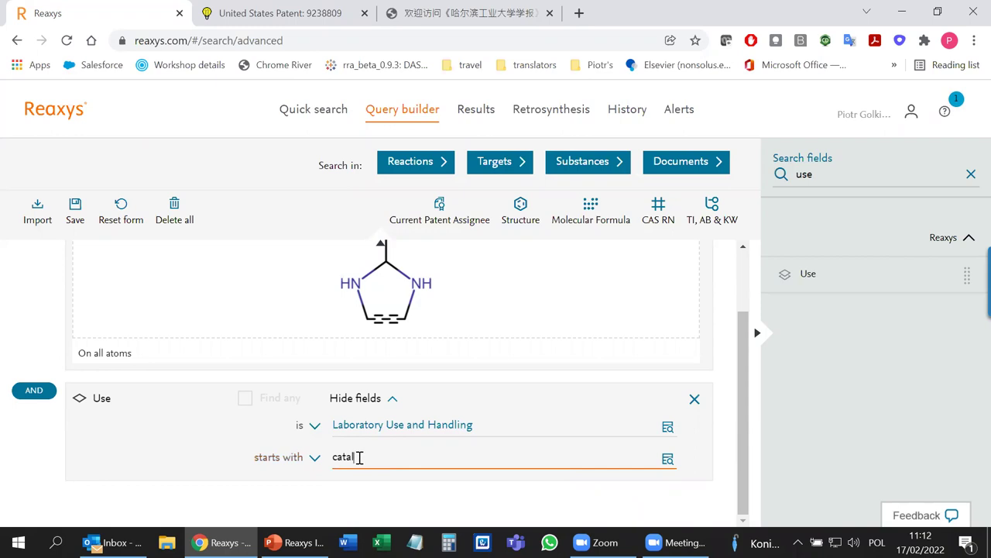
Try the contains operator for Use Pattern, and set it back to starts with.
left_click(308, 457)
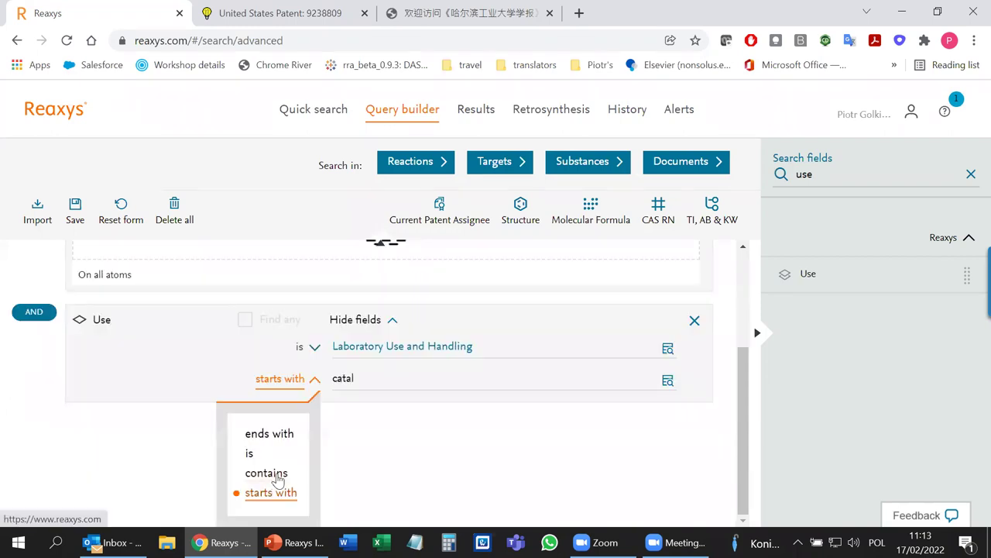
left_click(278, 474)
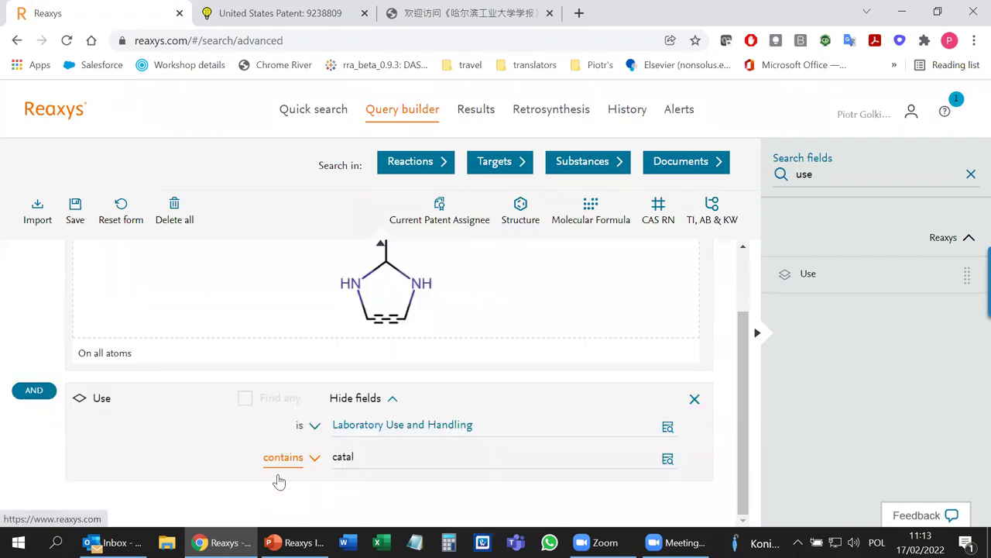
left_click(314, 457)
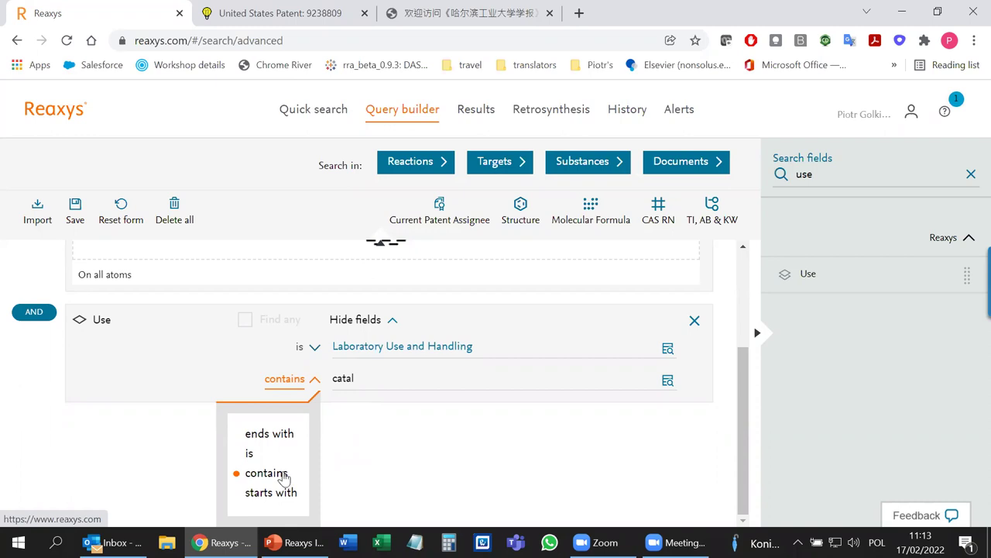
left_click(263, 493)
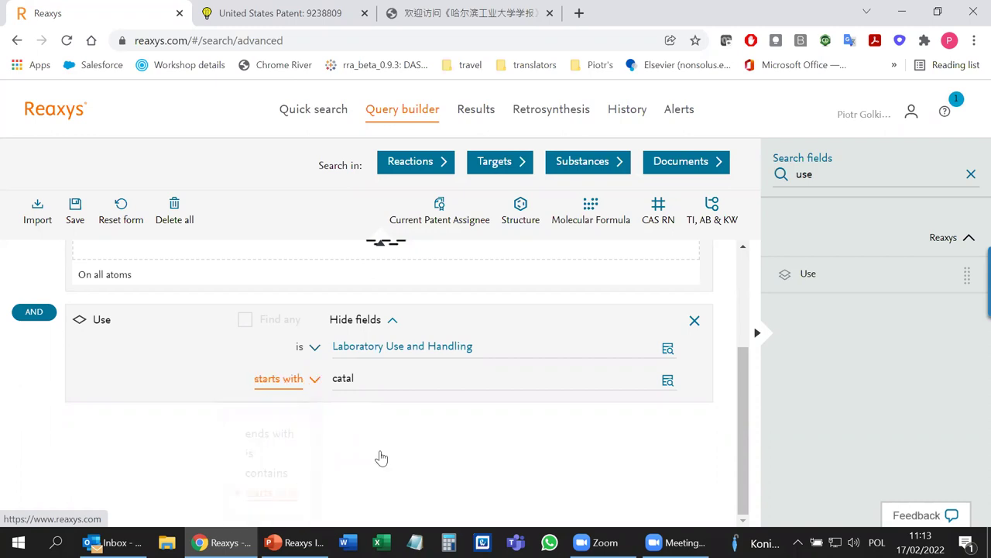
Remove the Use condition from the query and return to the full list of fields.
scroll(380, 456, "up", 1)
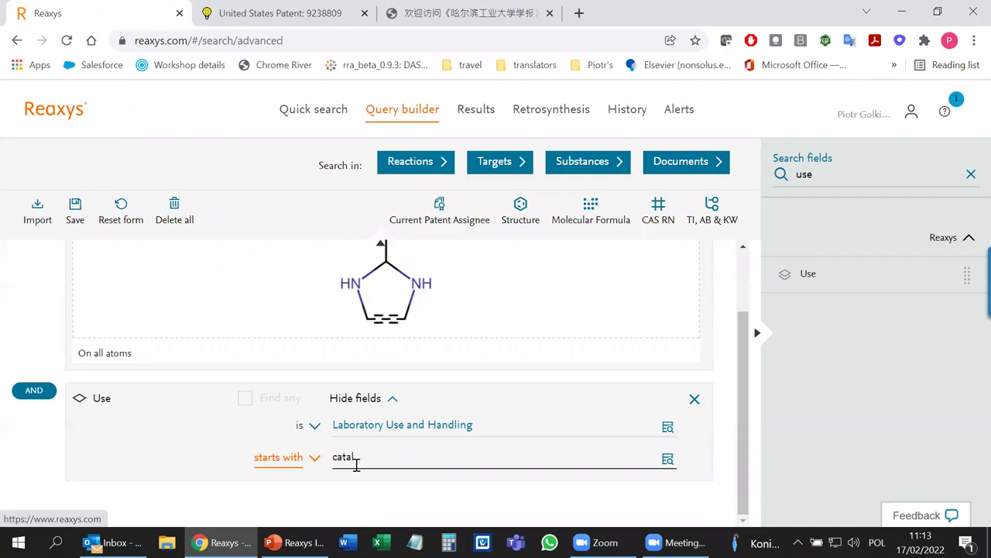
left_click(354, 420)
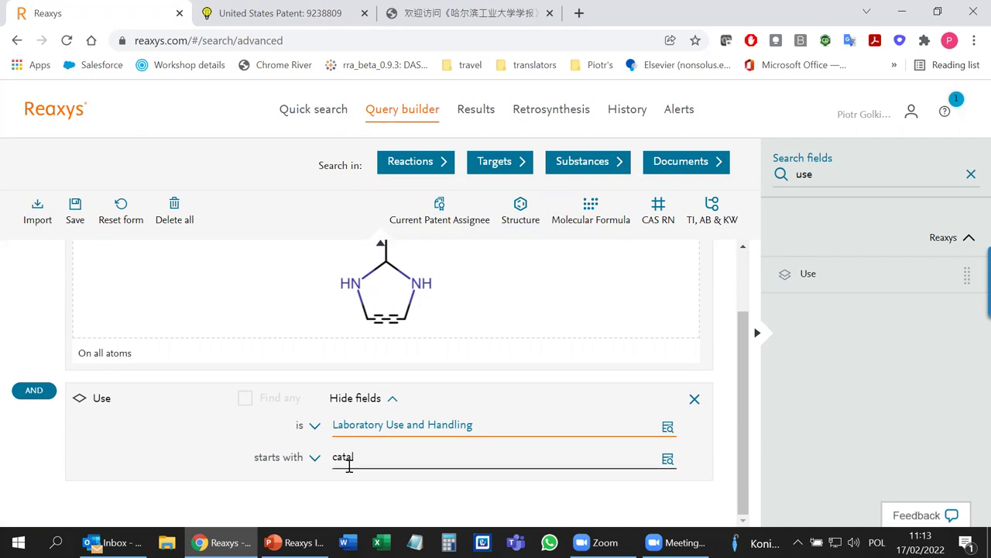
left_click(694, 399)
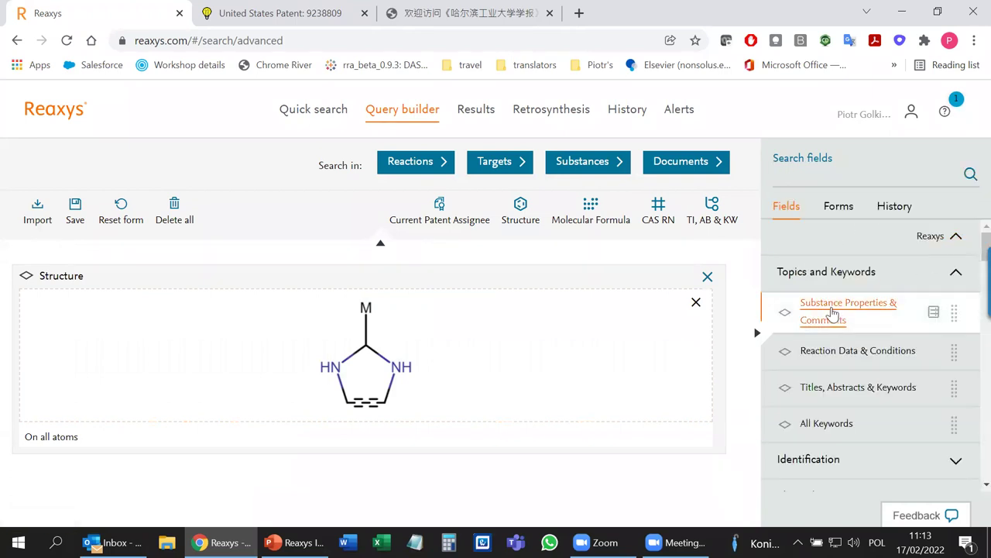
Add the Substance Properties & Comments field to the query and enter "catal" as its value.
left_click(836, 316)
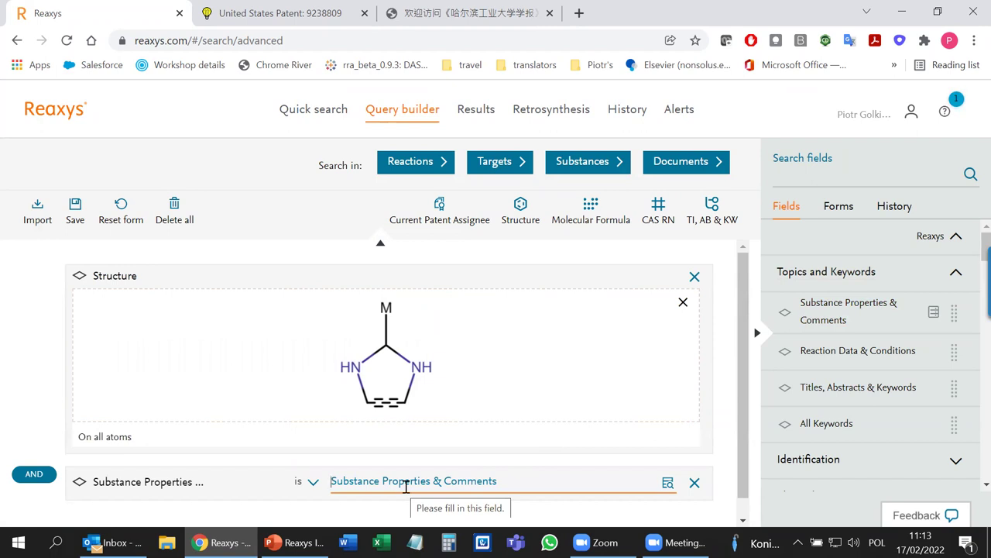
scroll(395, 480, "down", 1)
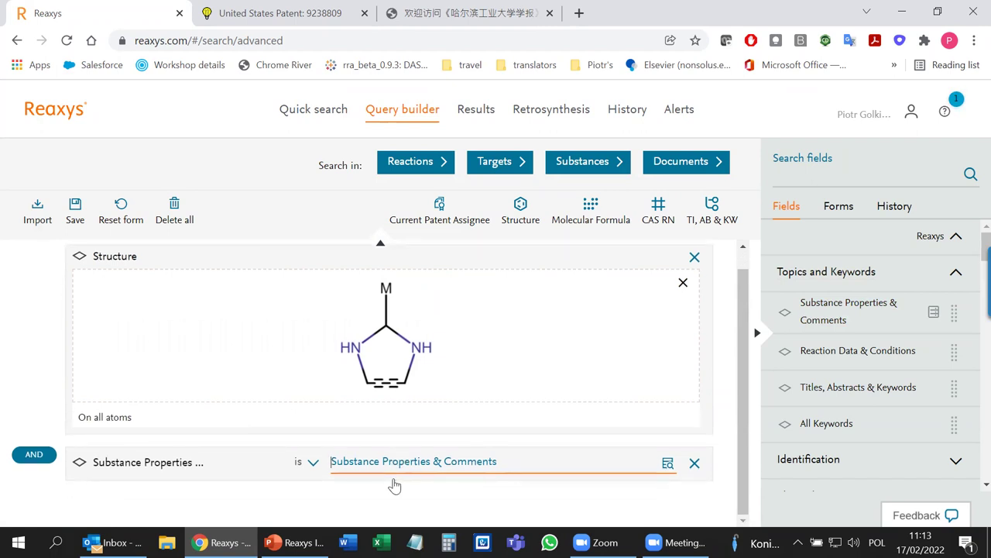
type("catal")
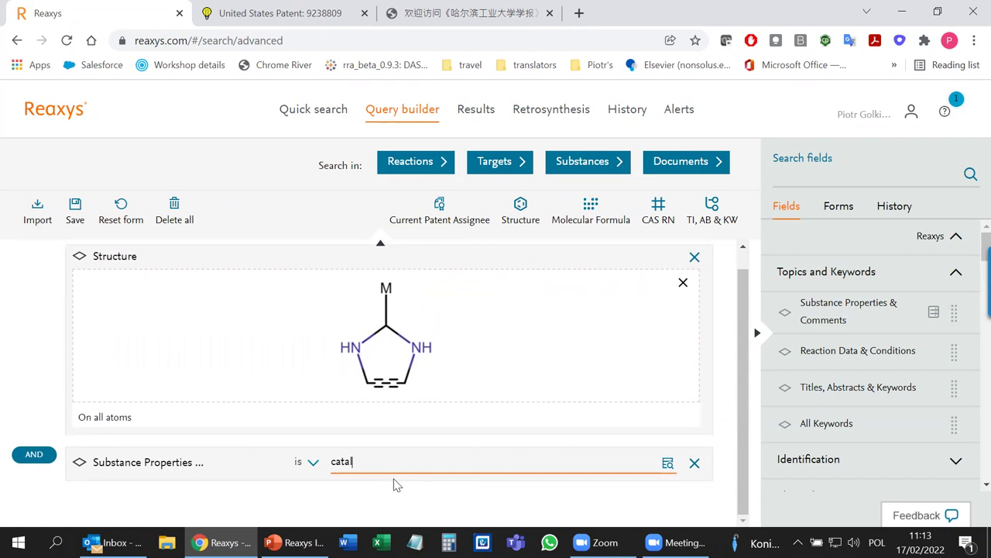
Change the operator of the Substance Properties condition containing "catal" to "starts with".
left_click(309, 466)
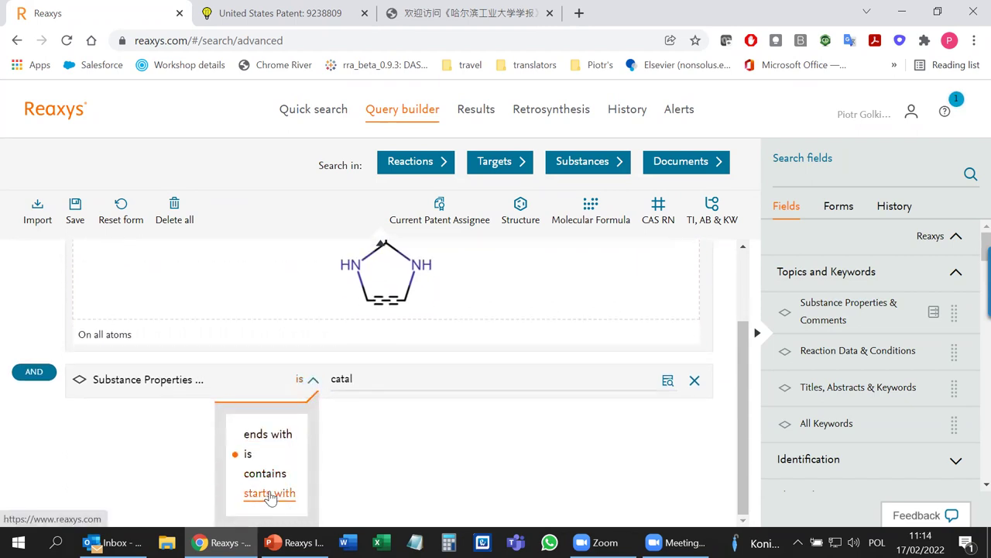
left_click(271, 495)
left_click(390, 459)
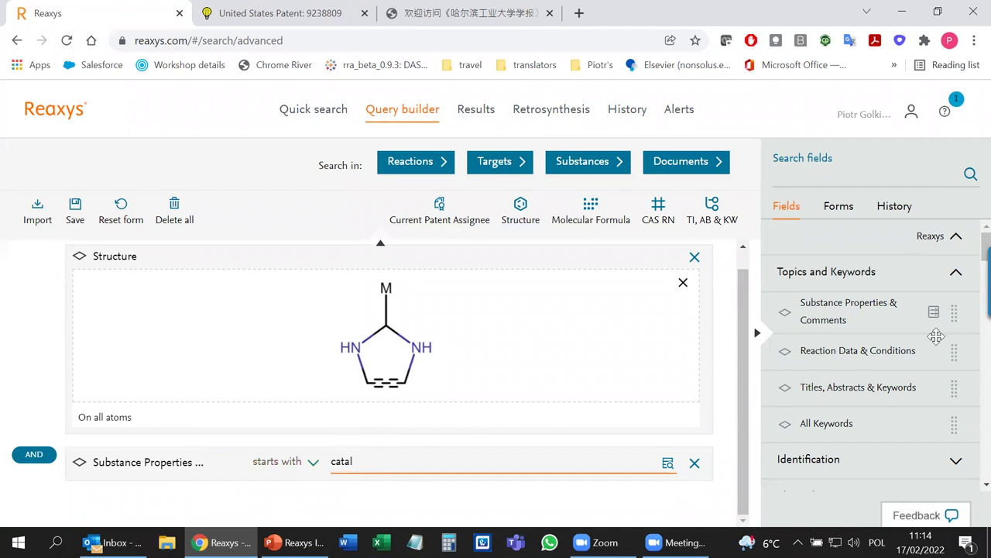
Search the available fields for "use" and add the Use field to the query.
left_click(876, 174)
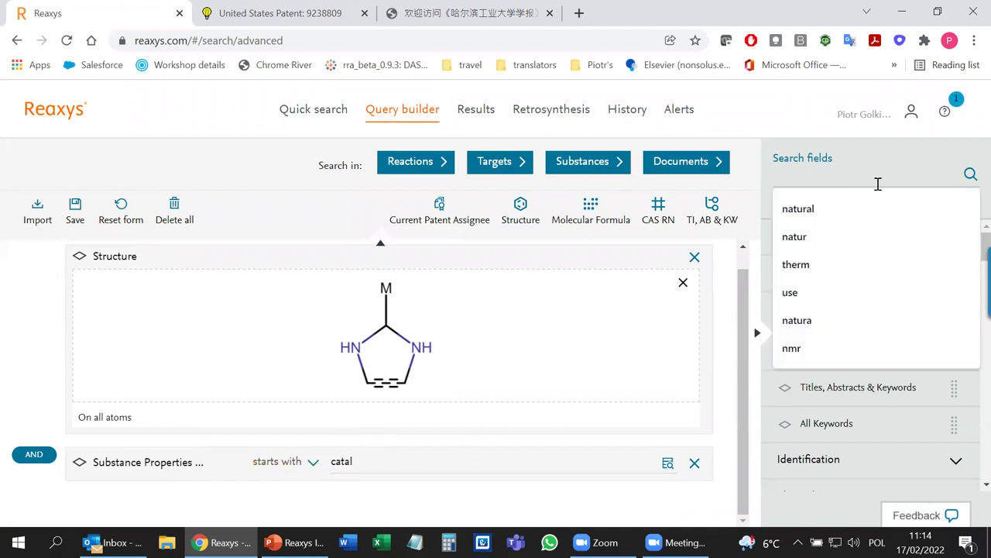
left_click(844, 294)
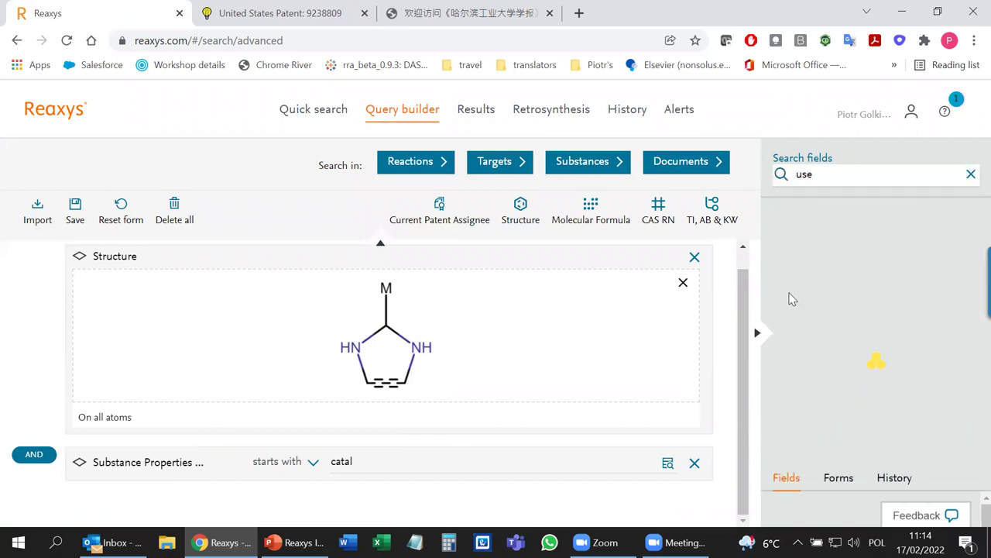
left_click(796, 284)
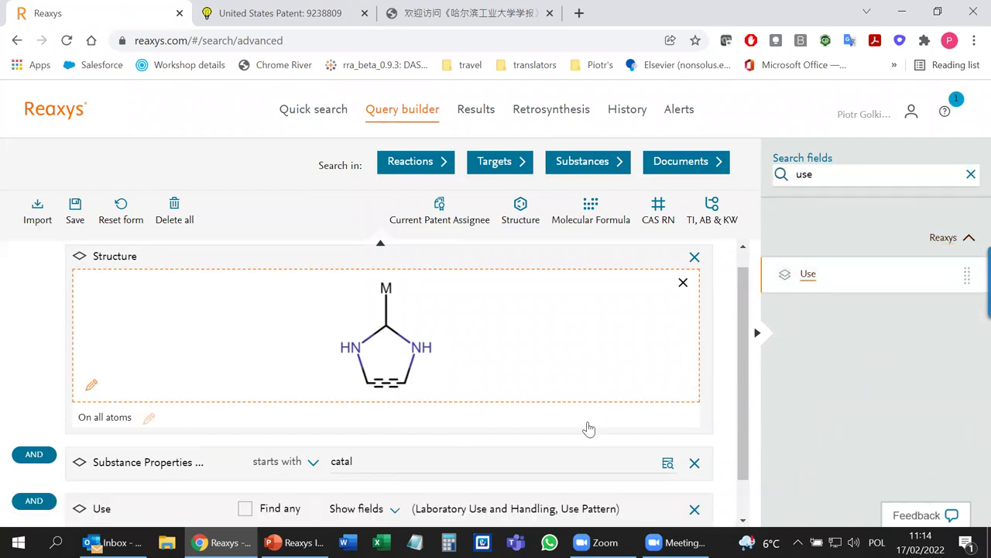
Expand the Use condition's fields and set Laboratory Use and Handling to "air stable".
left_click(362, 462)
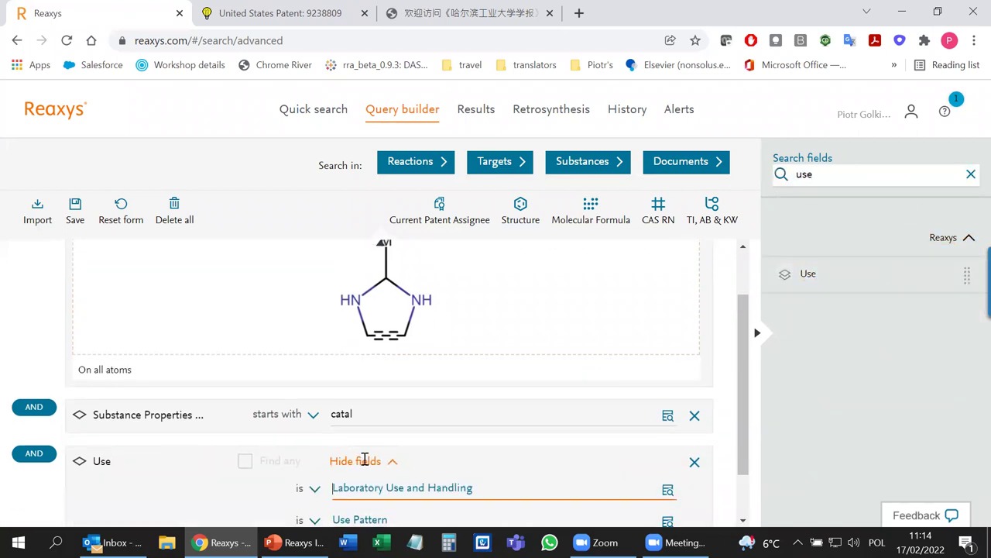
scroll(364, 459, "down", 1)
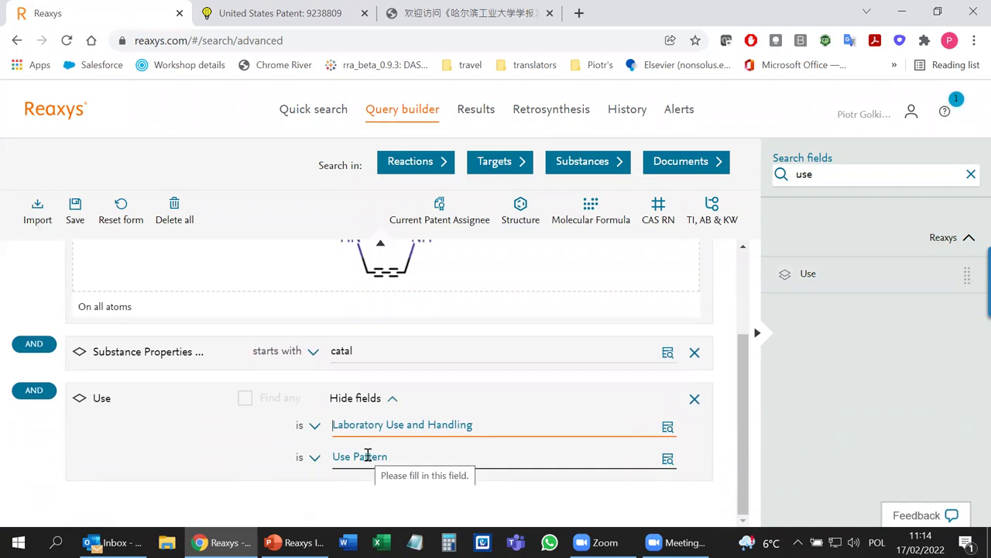
type("air stab")
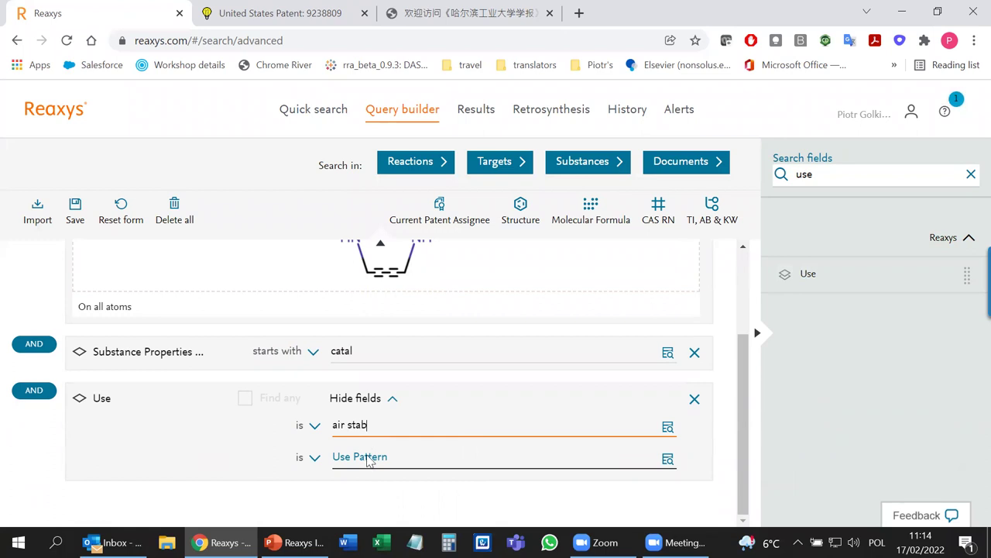
type("le")
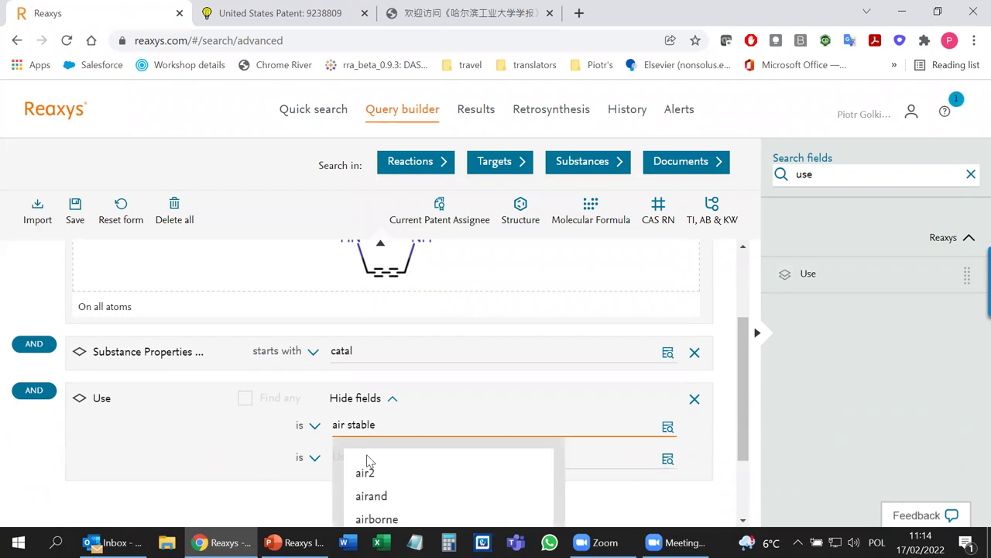
left_click(646, 498)
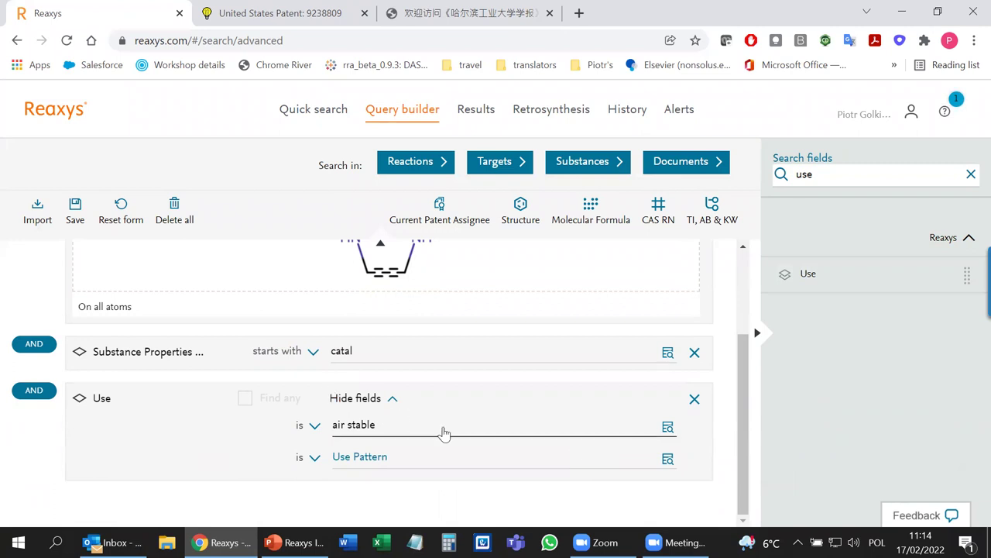
Review the structure, catalyst and use conditions and run the query as a Substances search.
scroll(442, 434, "up", 2)
scroll(445, 432, "down", 2)
scroll(442, 425, "up", 2)
scroll(443, 429, "down", 2)
scroll(445, 424, "up", 2)
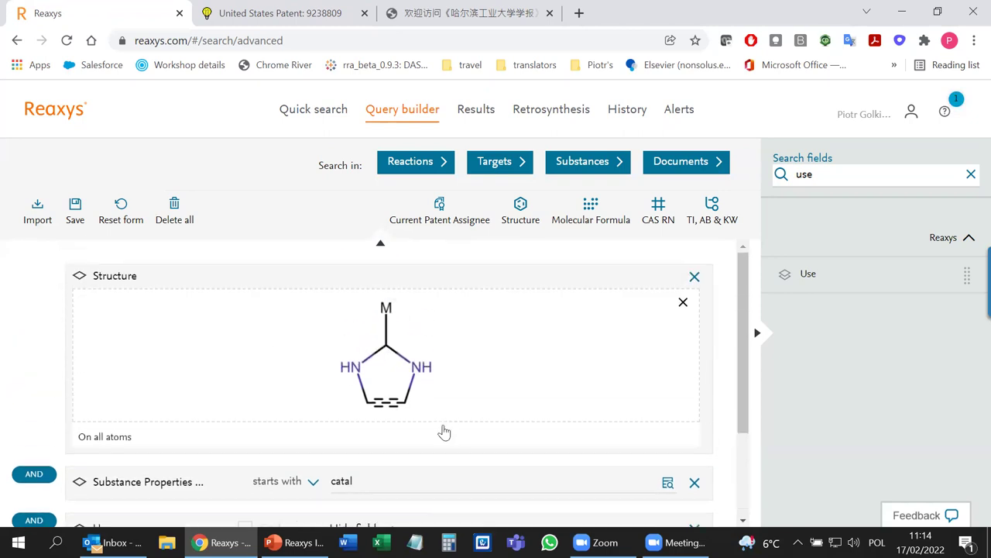
left_click(591, 169)
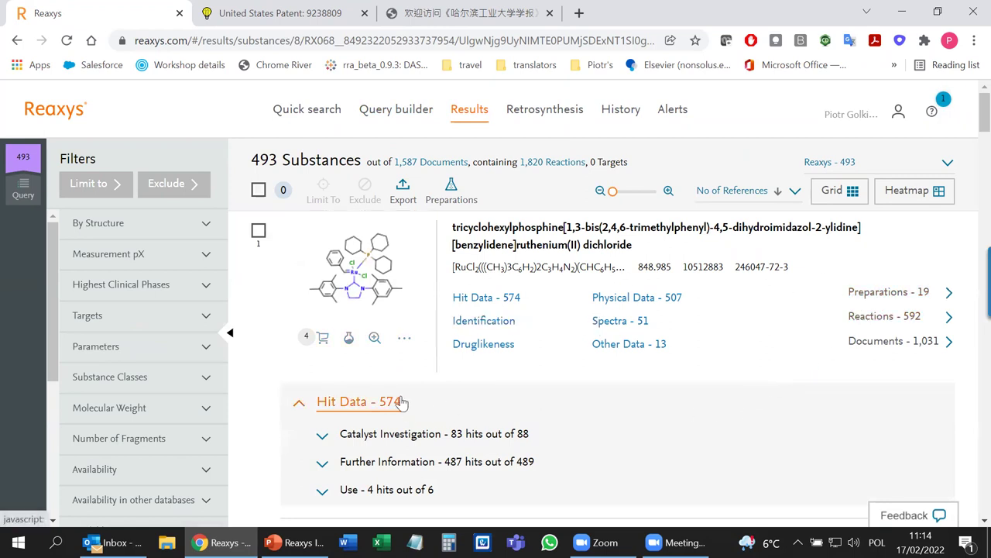
Create retrosynthesis plans for the first substance in the results, with Predicted routes excluded and only Published routes included.
left_click(348, 339)
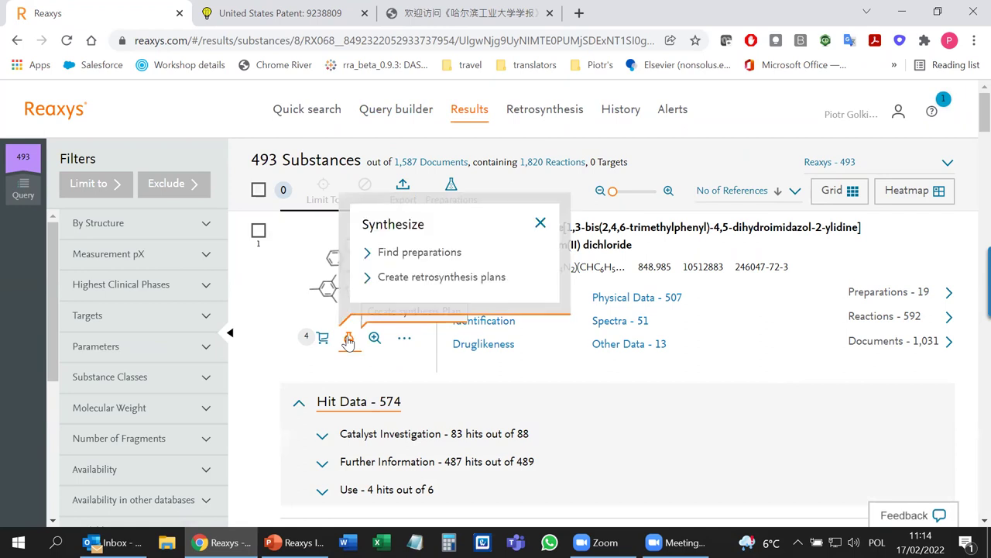
left_click(422, 277)
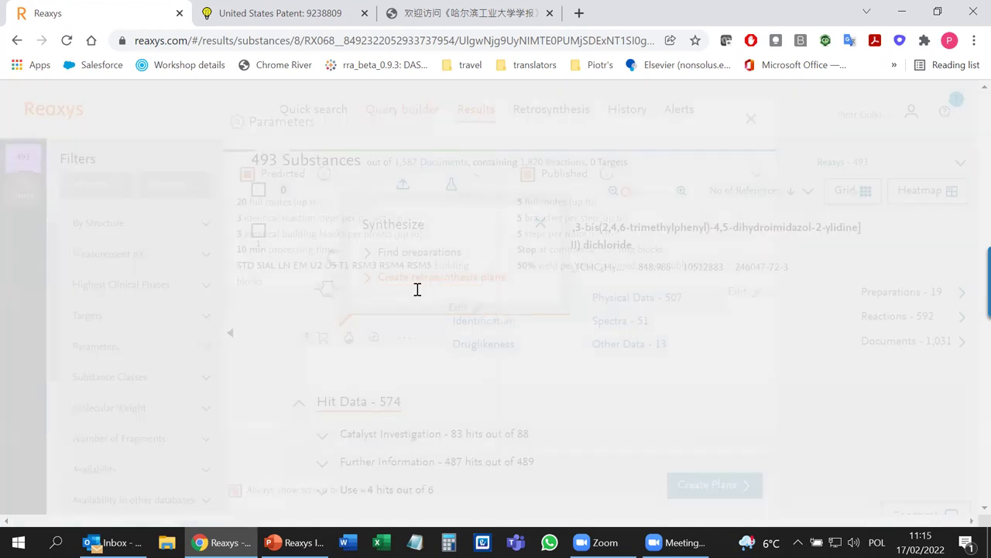
left_click(256, 245)
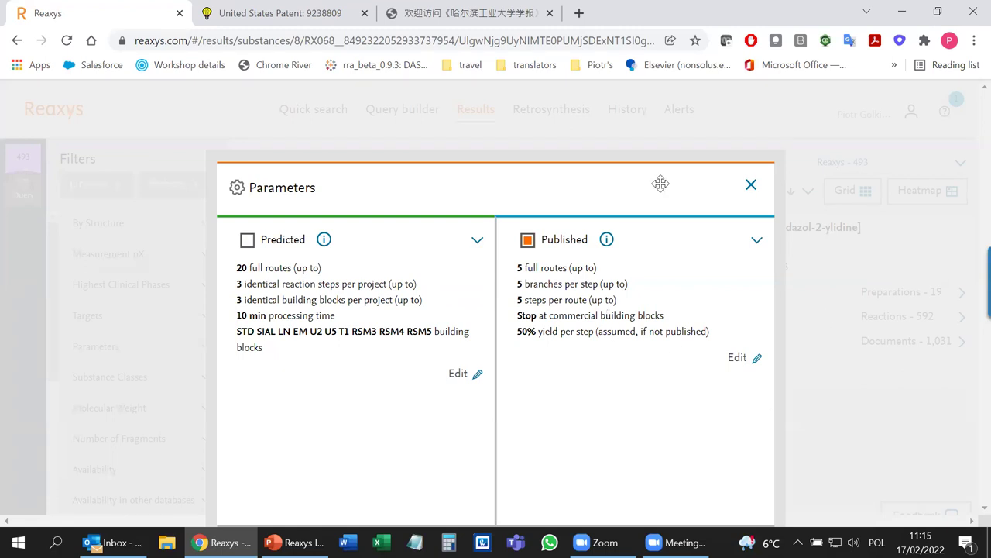
left_click(686, 474)
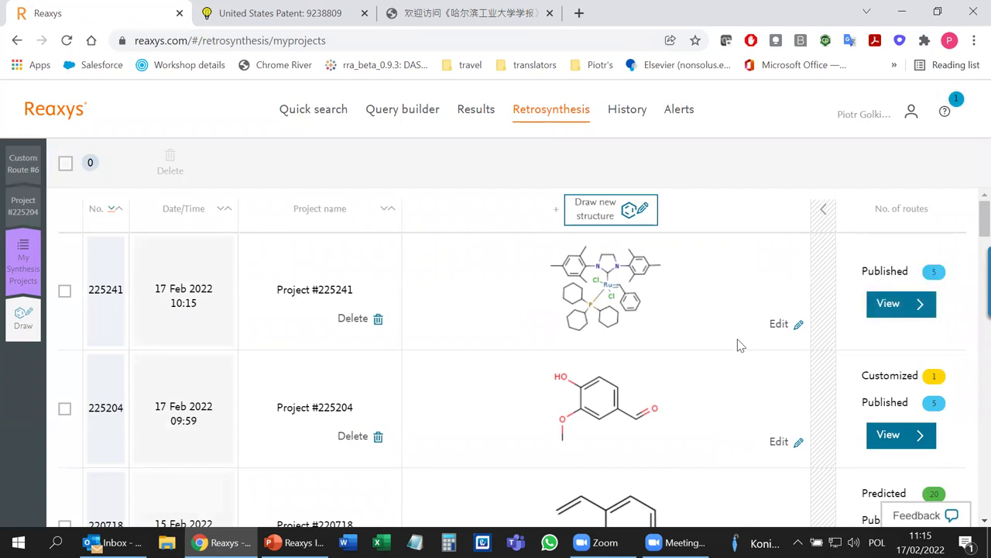
Open the newest retrosynthesis project, browse its routes, and examine published route #3 in table view and tree view.
left_click(888, 306)
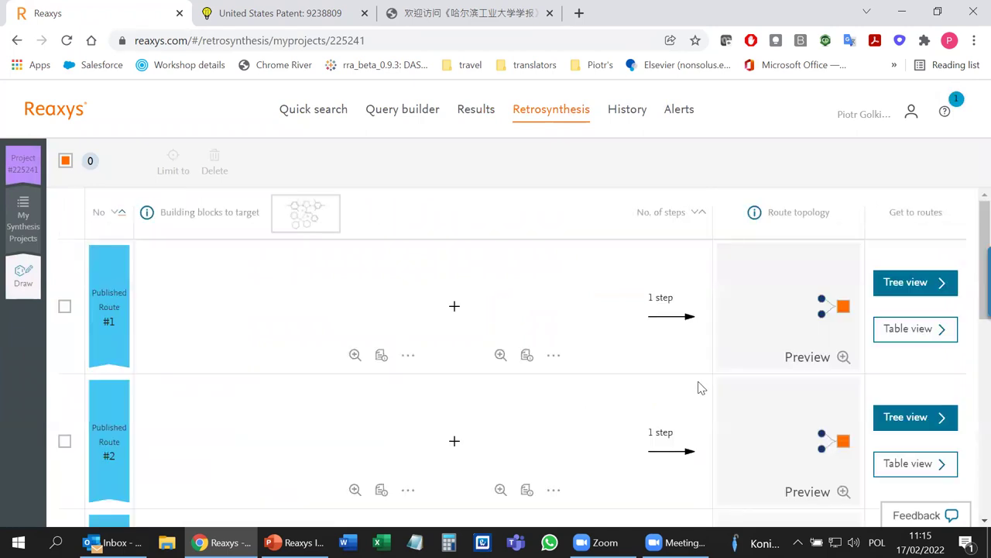
scroll(699, 386, "down", 6)
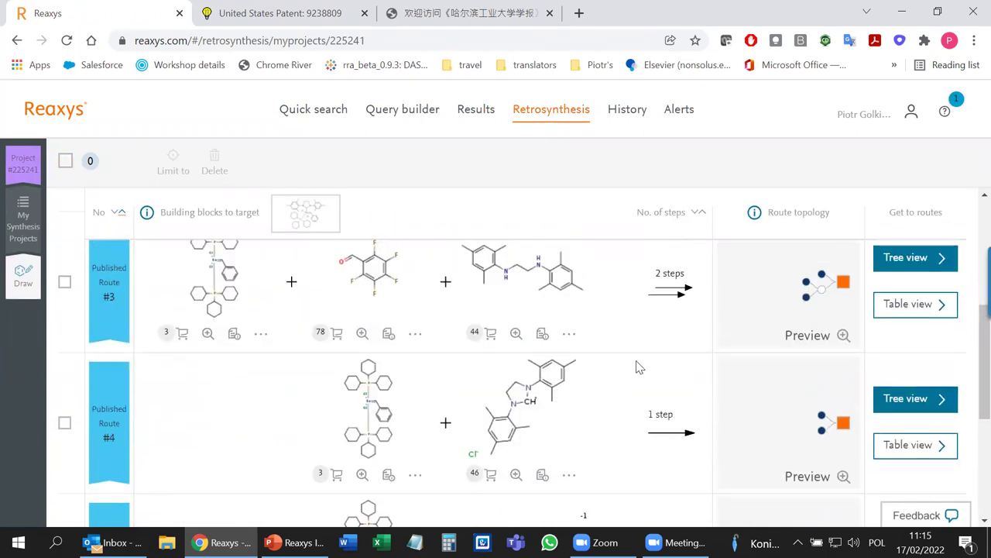
scroll(640, 366, "down", 1)
scroll(642, 362, "up", 3)
scroll(697, 326, "up", 1)
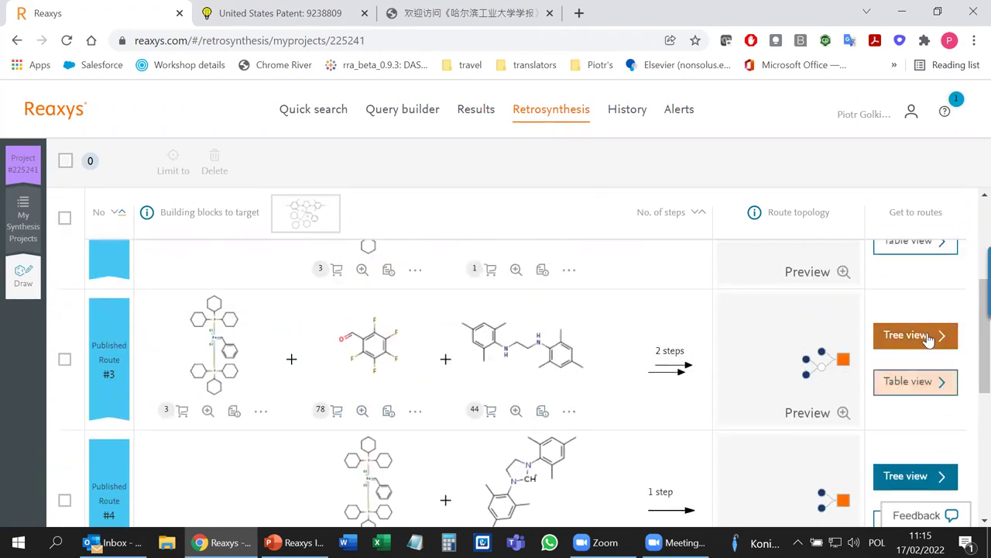
left_click(922, 381)
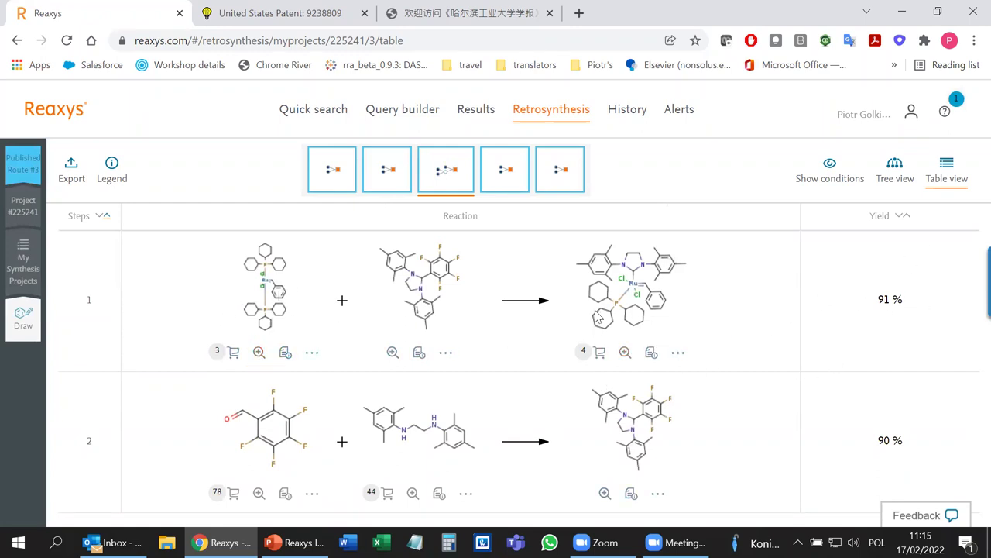
left_click(894, 172)
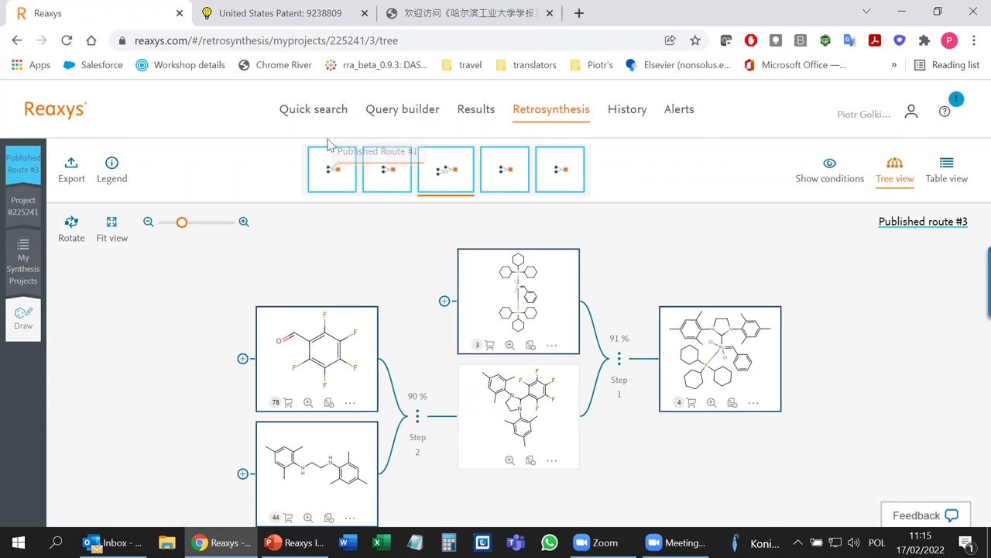
Reopen the query's structure for editing, draw a reaction arrow pointing to it as the product, and transfer it to the query.
left_click(380, 114)
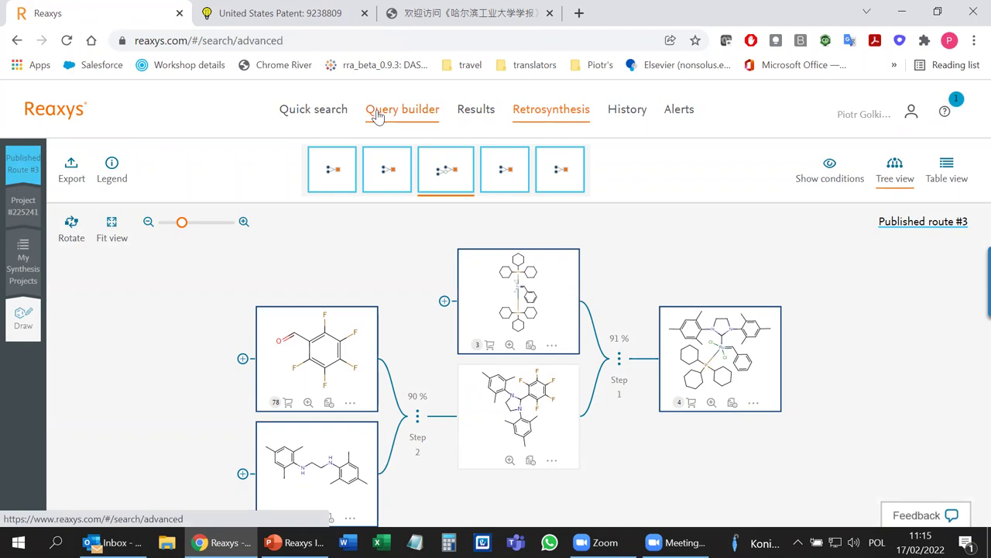
scroll(462, 407, "up", 2)
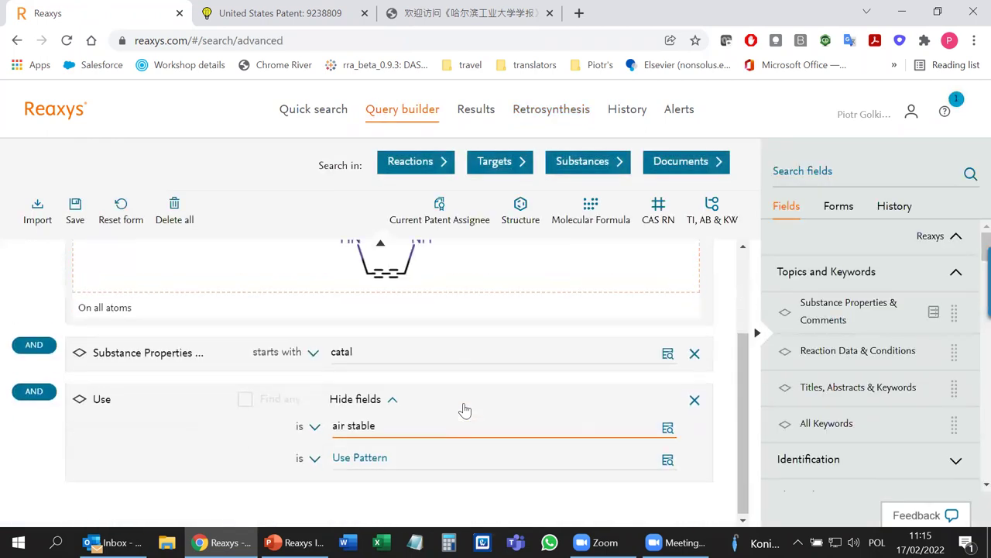
left_click(289, 362)
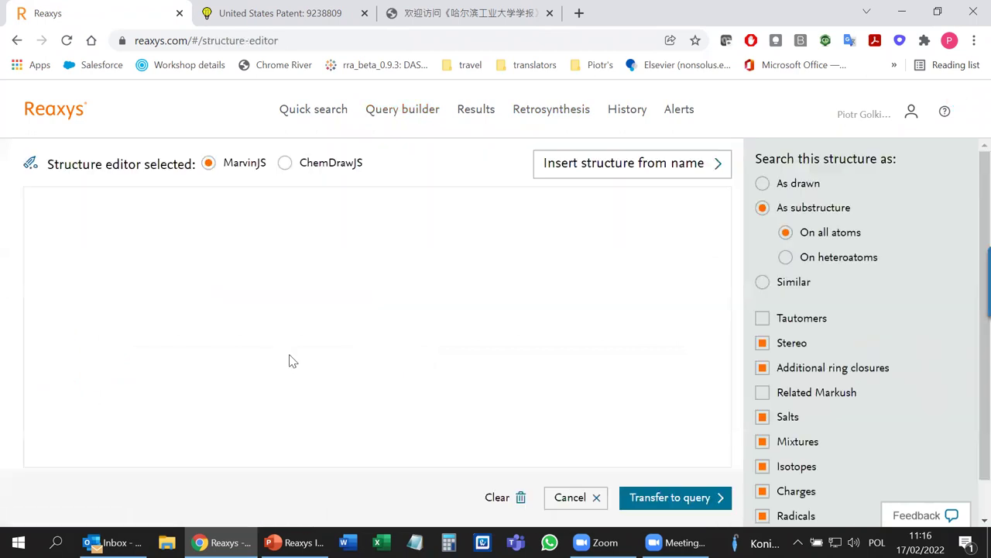
left_click(37, 431)
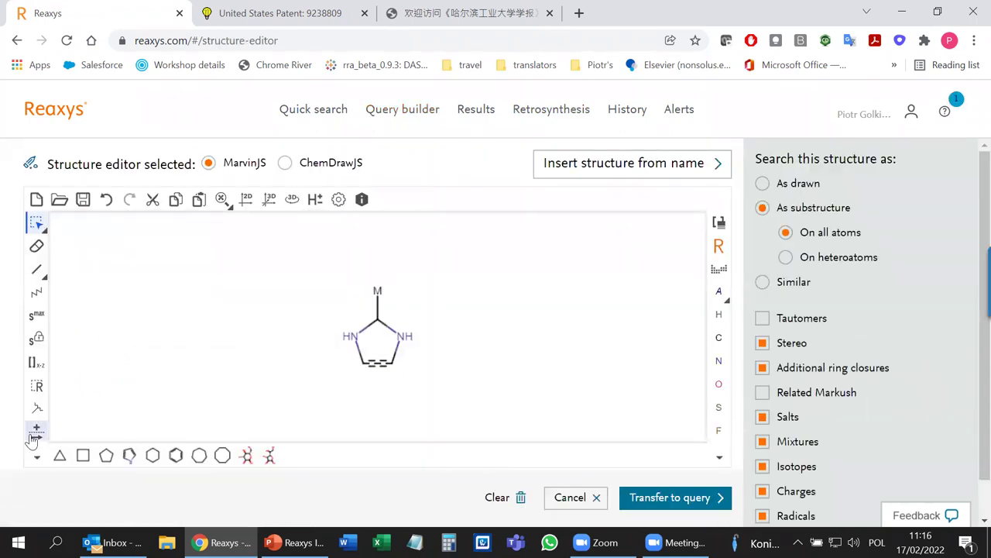
left_click_drag(185, 331, 298, 338)
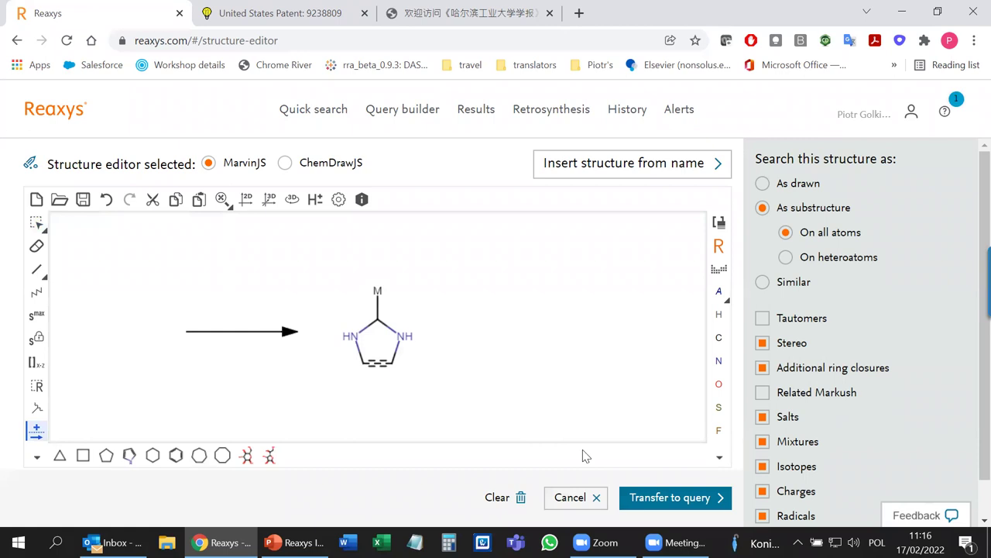
left_click(680, 501)
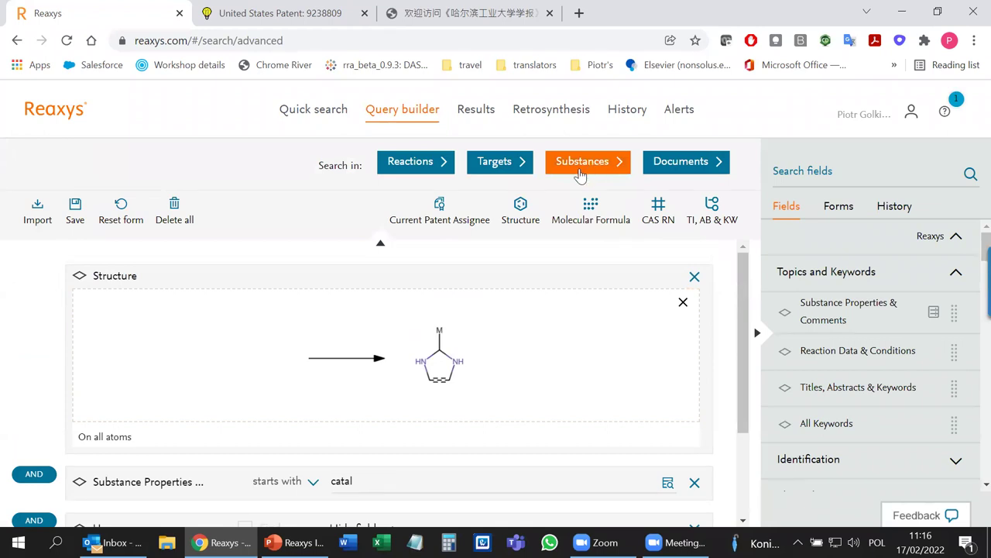
Try to run the query as a Reactions search, and review its conditions.
left_click(410, 168)
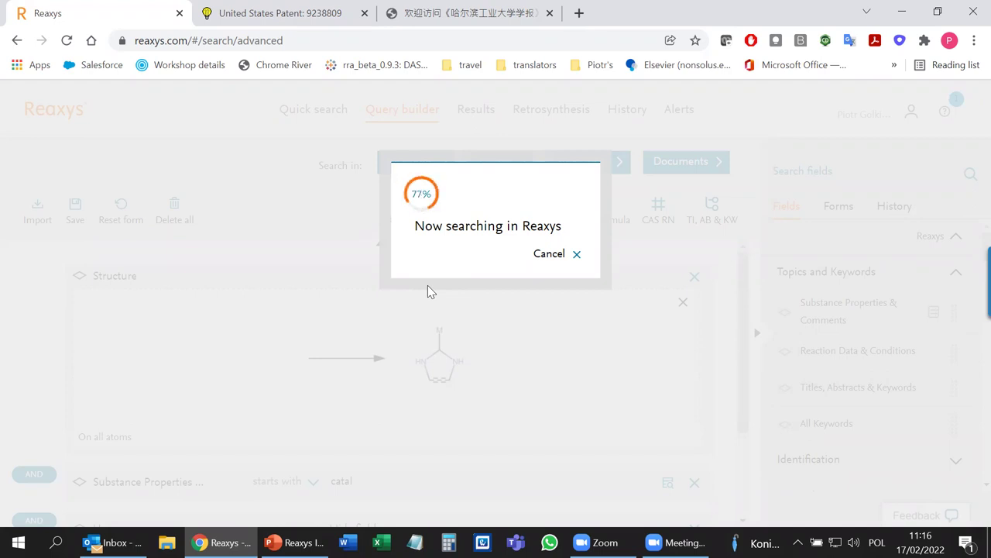
left_click(559, 258)
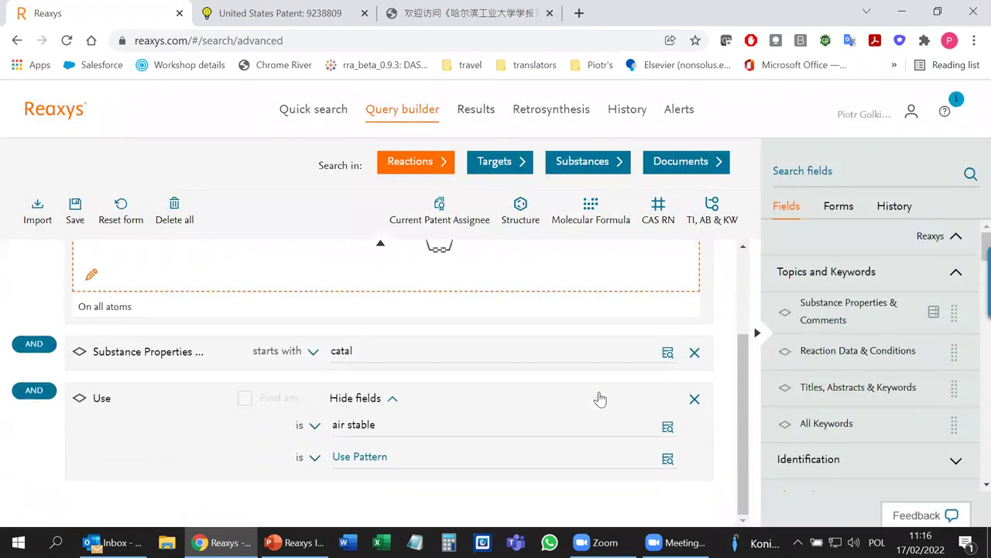
scroll(600, 399, "up", 2)
scroll(600, 399, "down", 2)
scroll(601, 399, "up", 1)
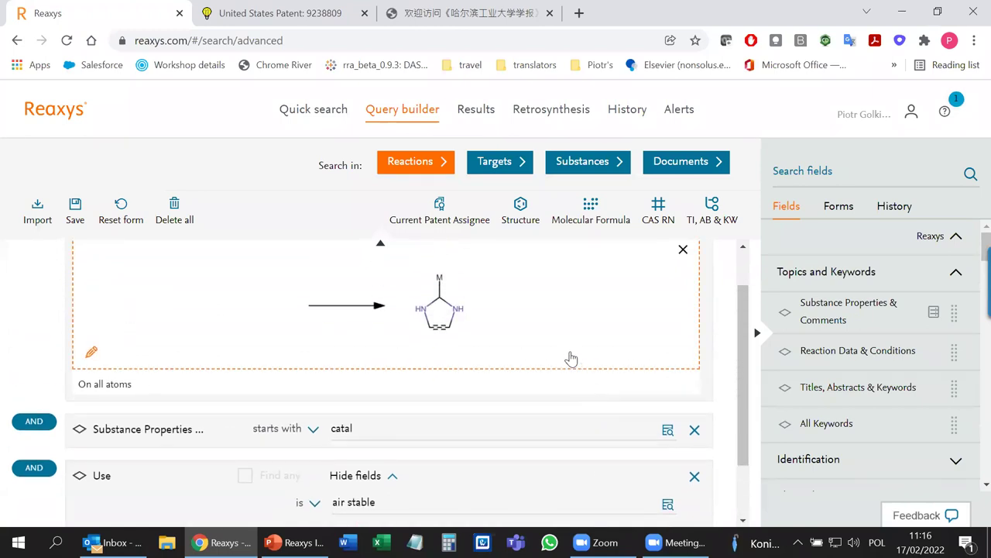
scroll(571, 358, "up", 1)
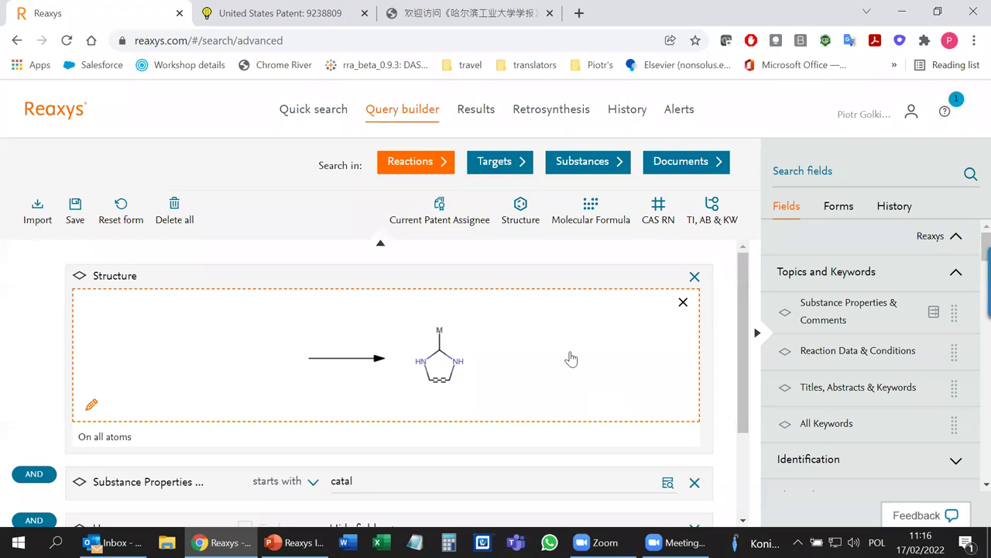
scroll(571, 358, "down", 2)
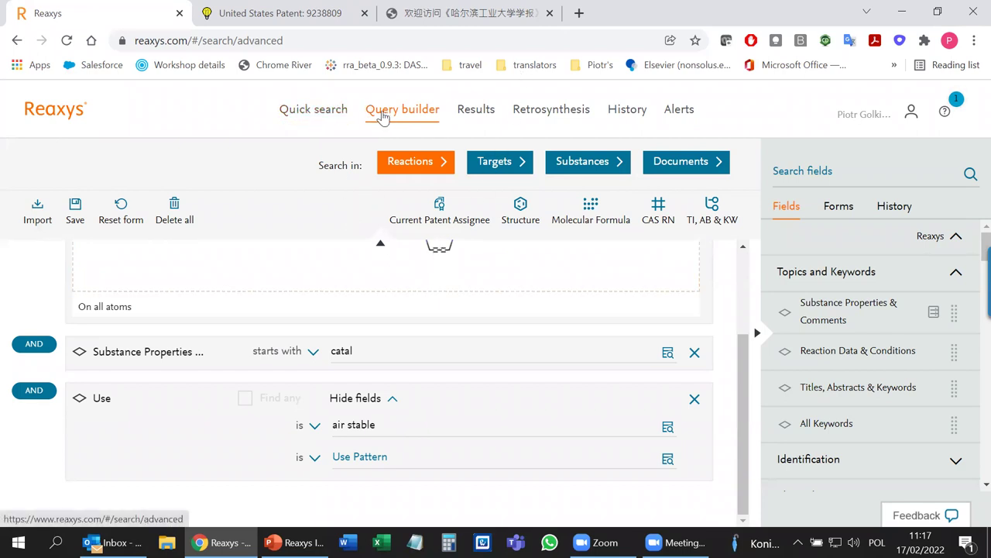
Clear the entire query, search the fields for "adsor", add the Adsorption field, and expand its subfields.
left_click(172, 209)
left_click(172, 209)
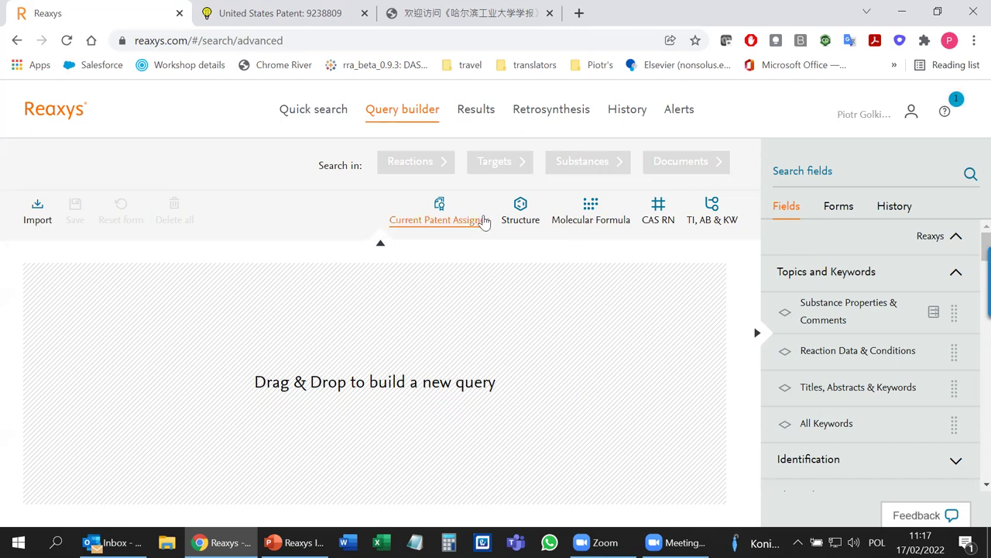
left_click(794, 172)
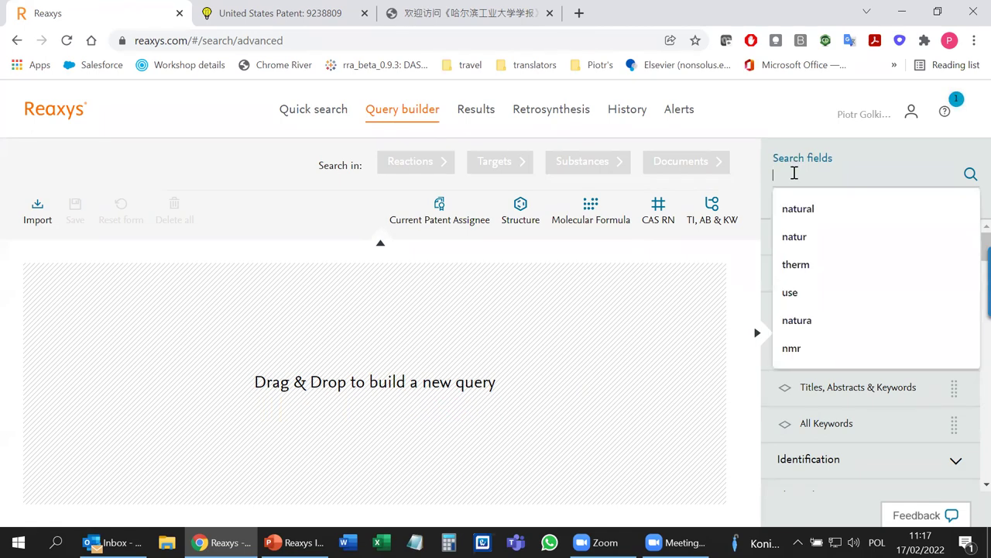
type("adsor")
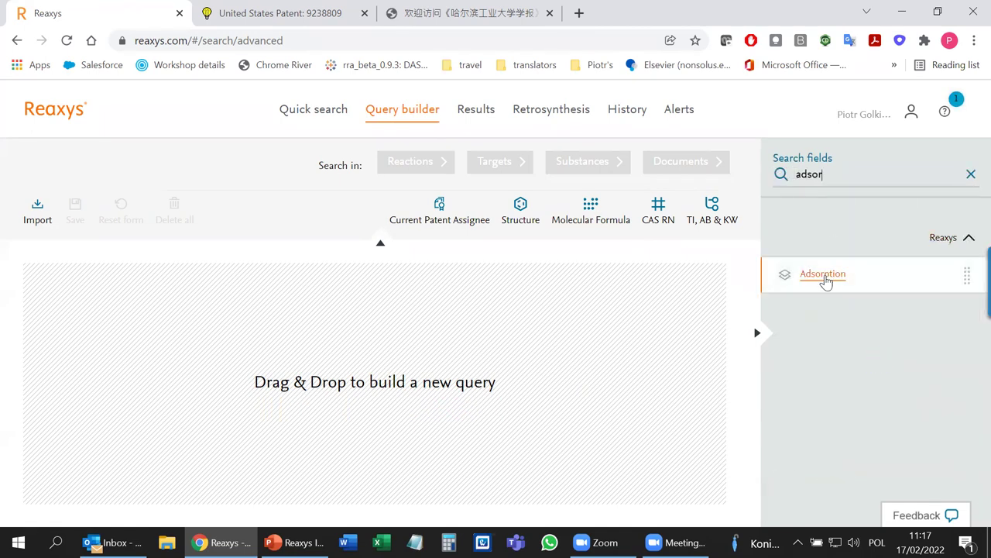
left_click(824, 275)
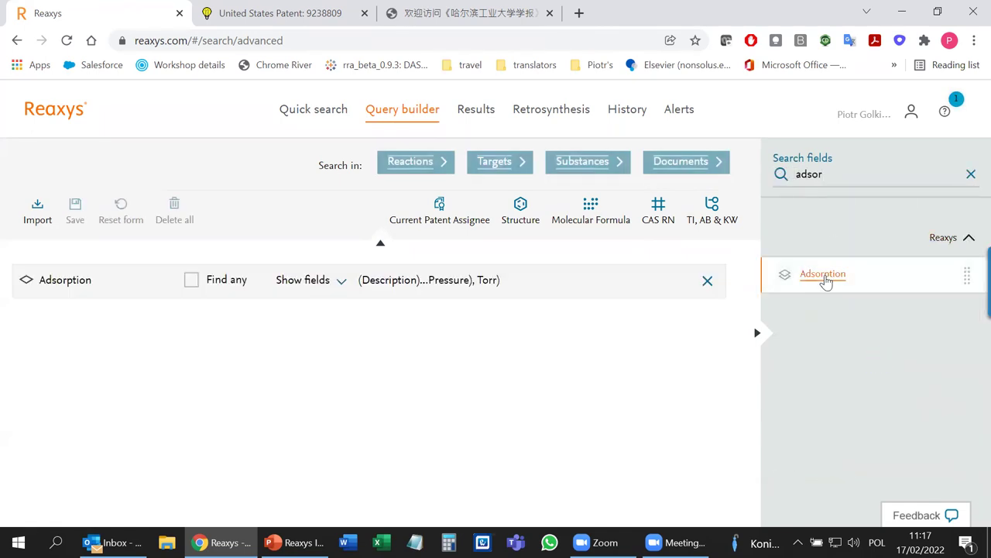
left_click(313, 288)
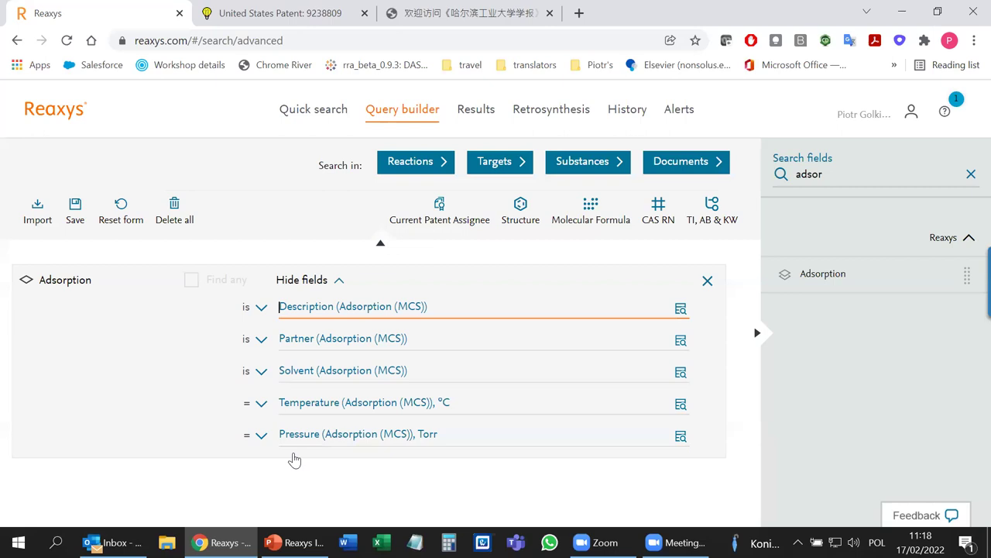
Set the Adsorption partner condition to contains "zeolite".
left_click(286, 338)
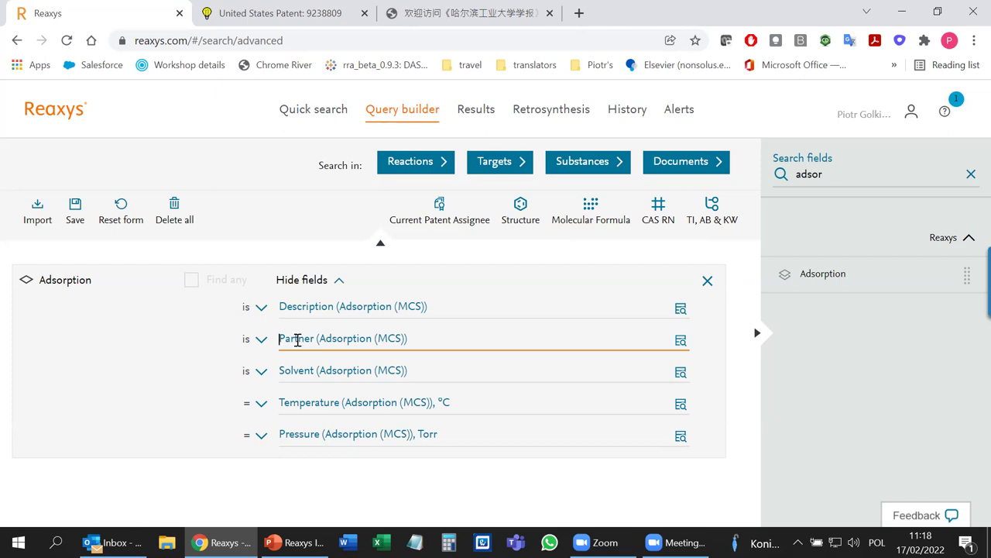
type("a")
left_click(297, 339)
type("zeolite")
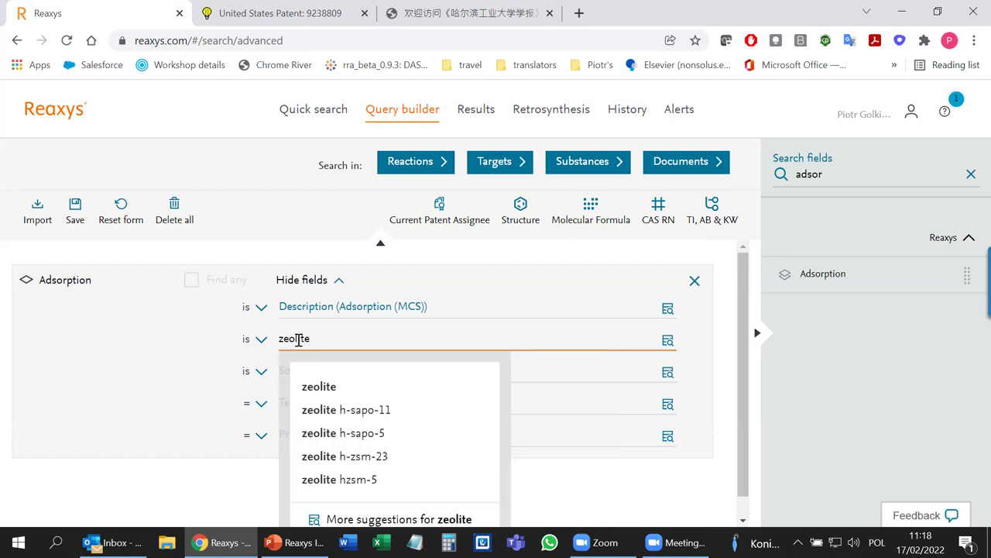
left_click(217, 487)
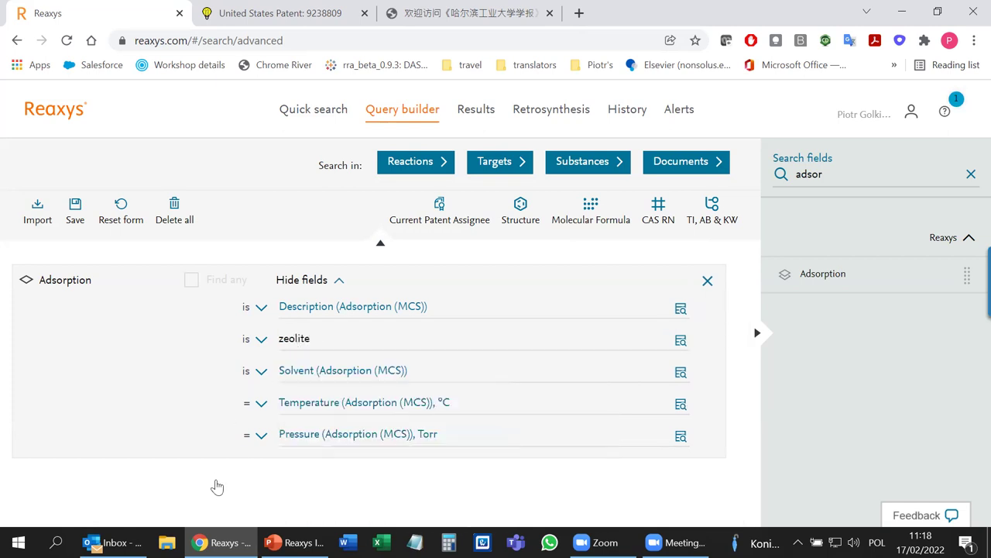
left_click(259, 345)
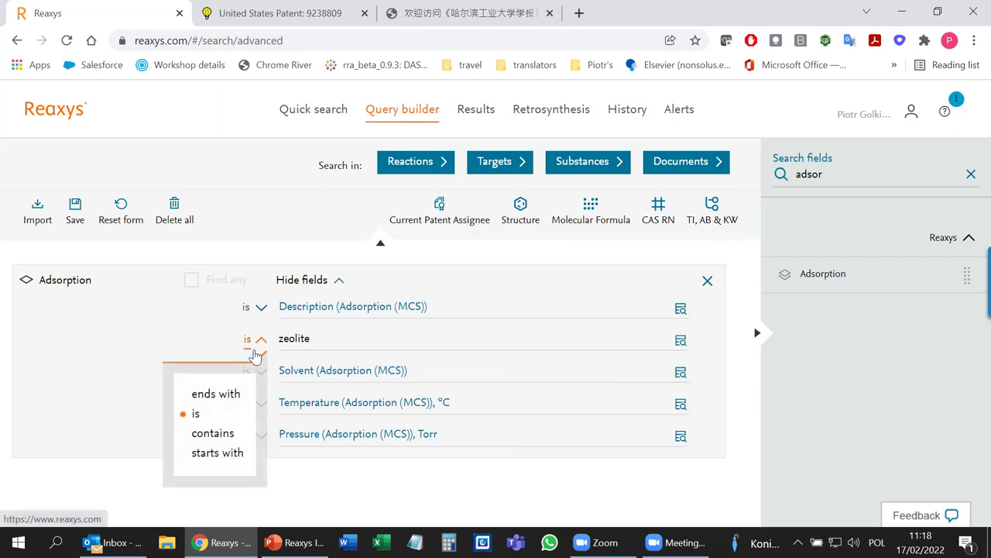
left_click(216, 438)
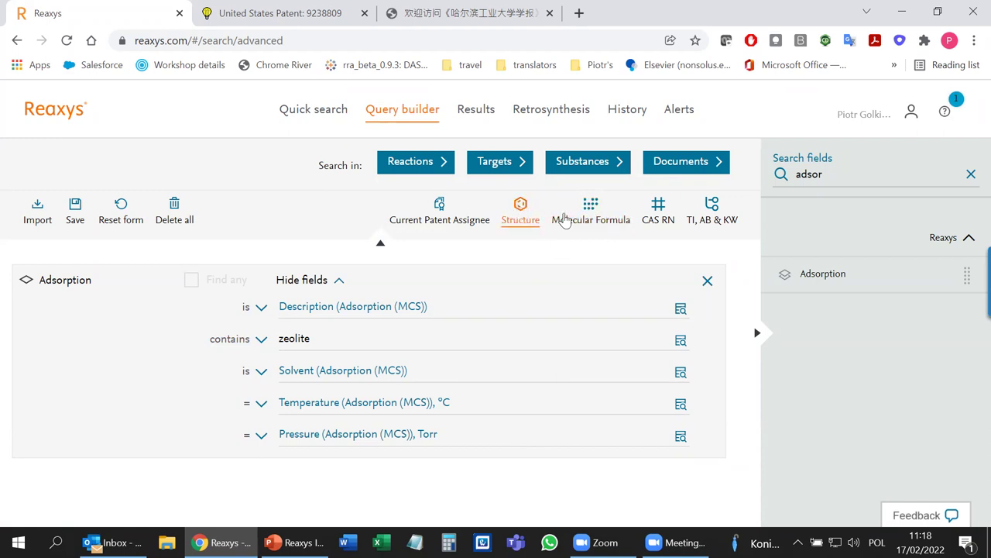
Add a Molecular Formula condition of CO2 to the query and run it as a Substances search.
left_click(591, 210)
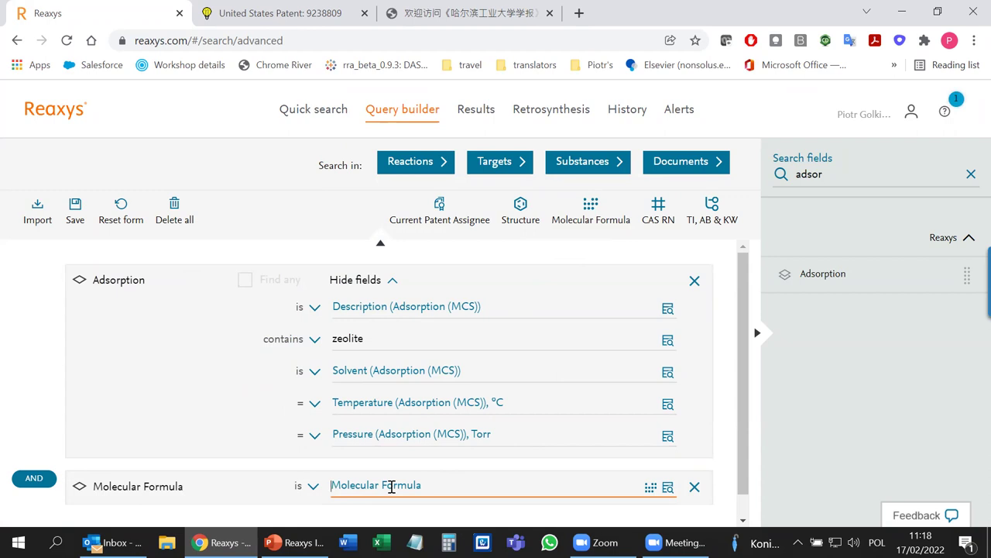
type("CO")
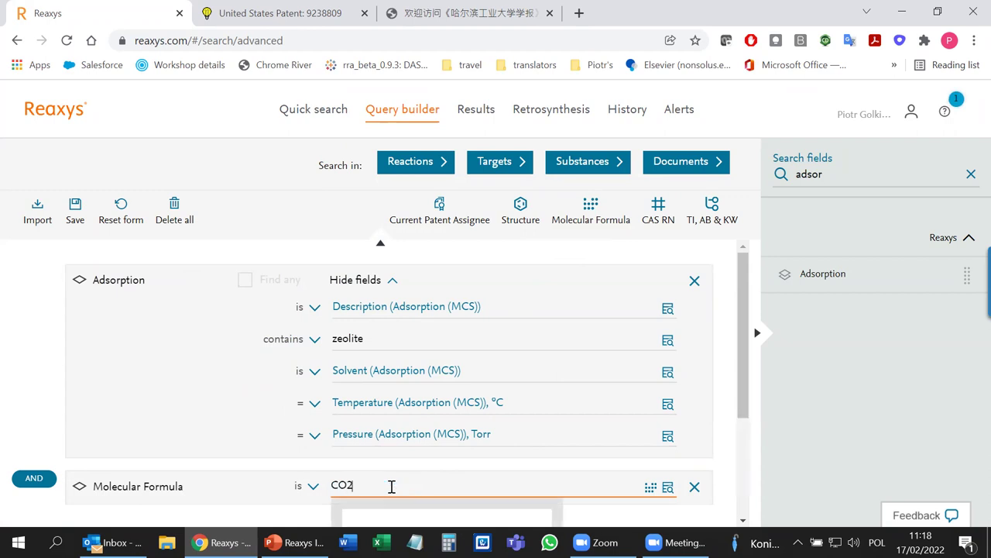
type("2")
left_click(274, 519)
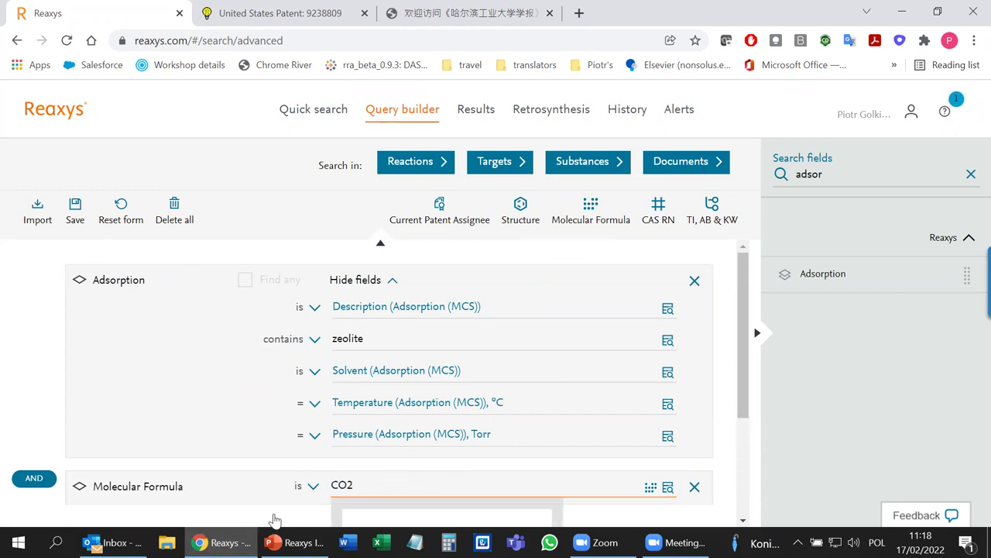
left_click(577, 163)
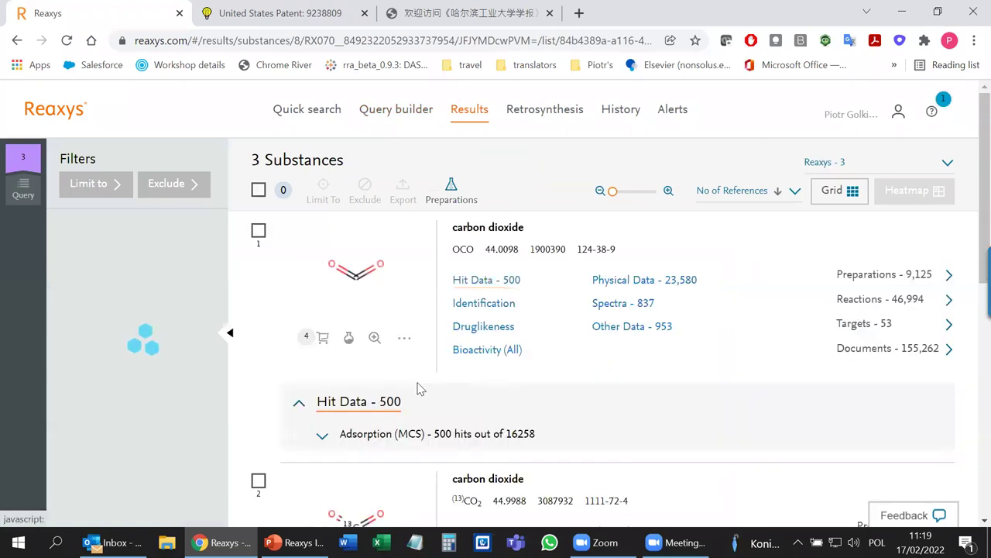
Open the Adsorption (MCS) hit data of the first carbon dioxide result and examine the zeolite partners, temperatures and references.
left_click(385, 444)
scroll(550, 365, "down", 3)
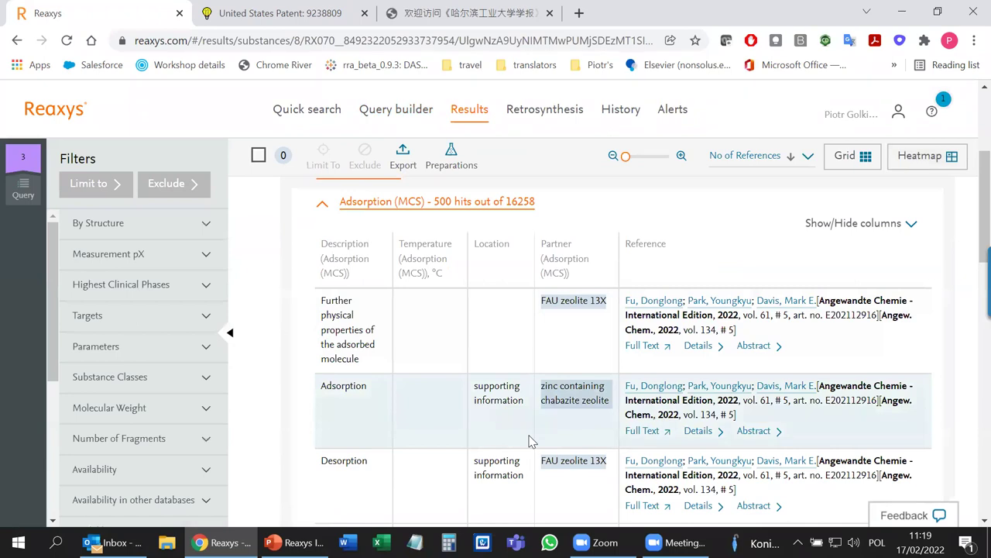
scroll(530, 438, "down", 1)
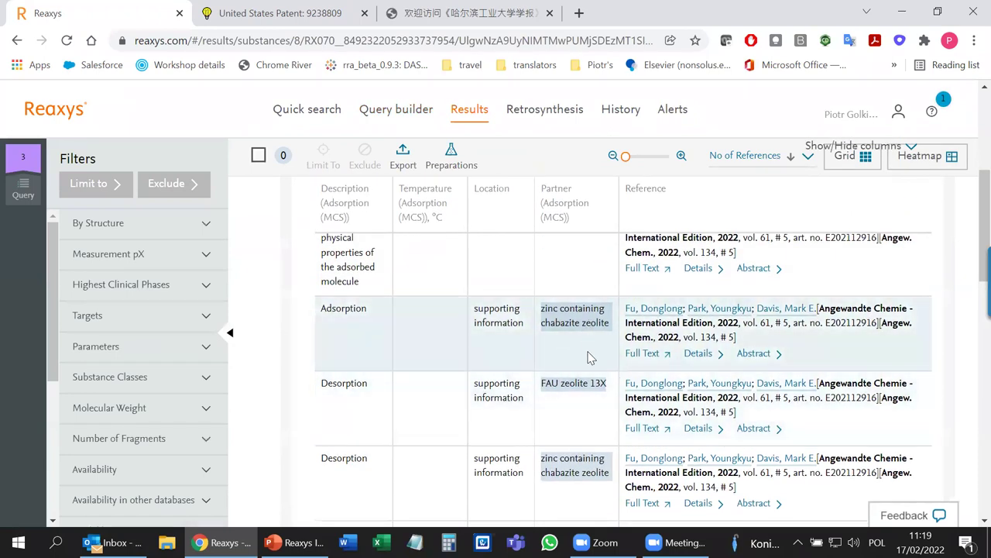
scroll(583, 308, "down", 1)
scroll(587, 356, "down", 3)
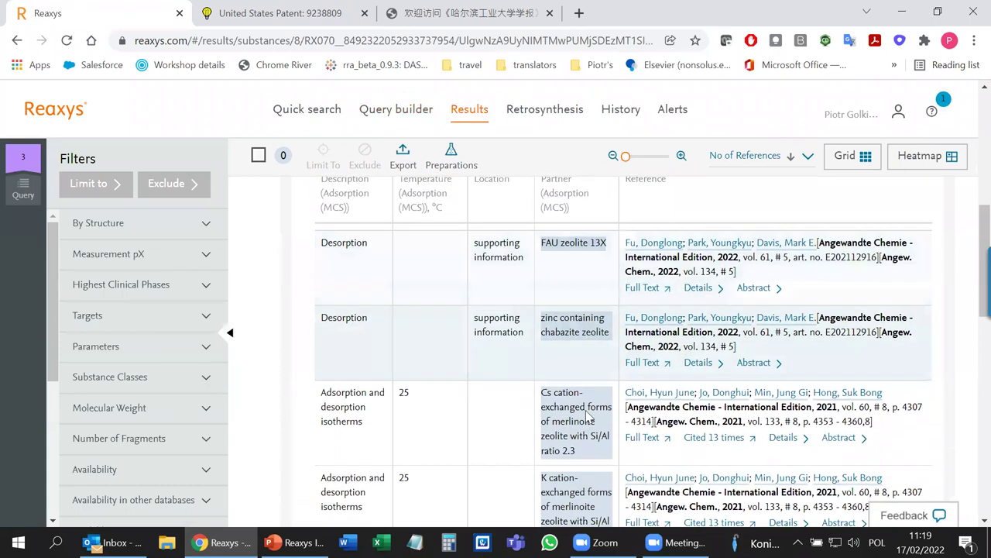
scroll(584, 421, "up", 1)
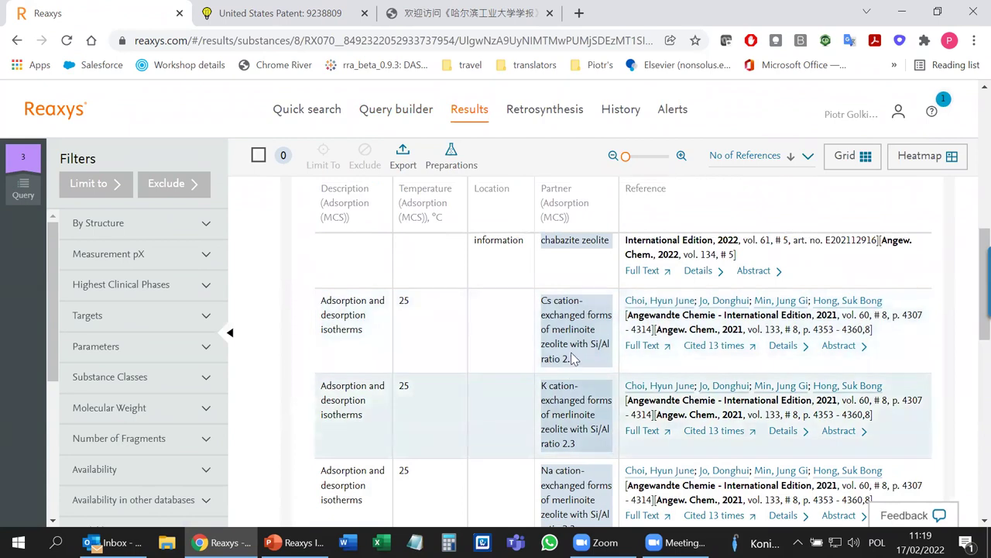
scroll(577, 395, "down", 3)
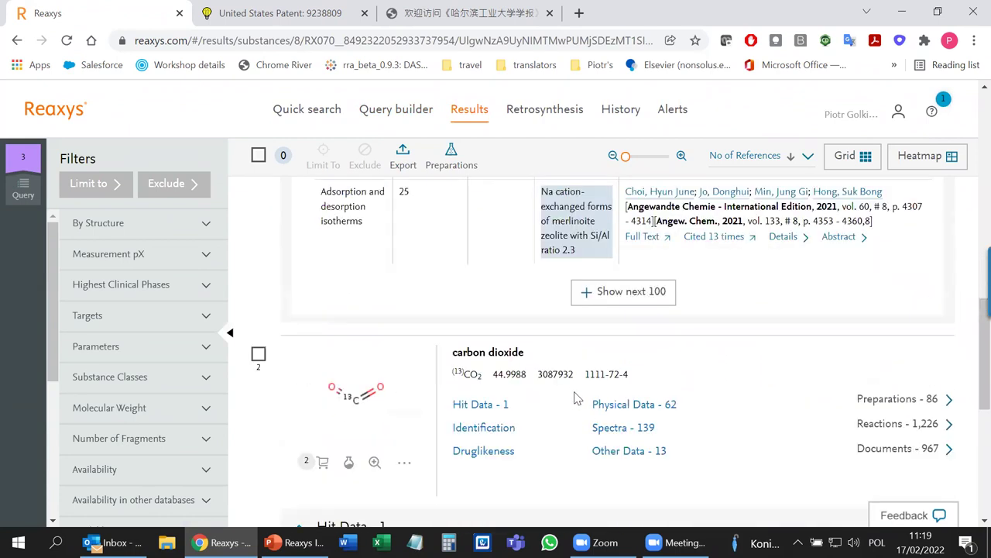
Load the next 100 adsorption hits for the first carbon dioxide result and examine their partners and temperatures.
scroll(600, 411, "up", 2)
left_click(613, 411)
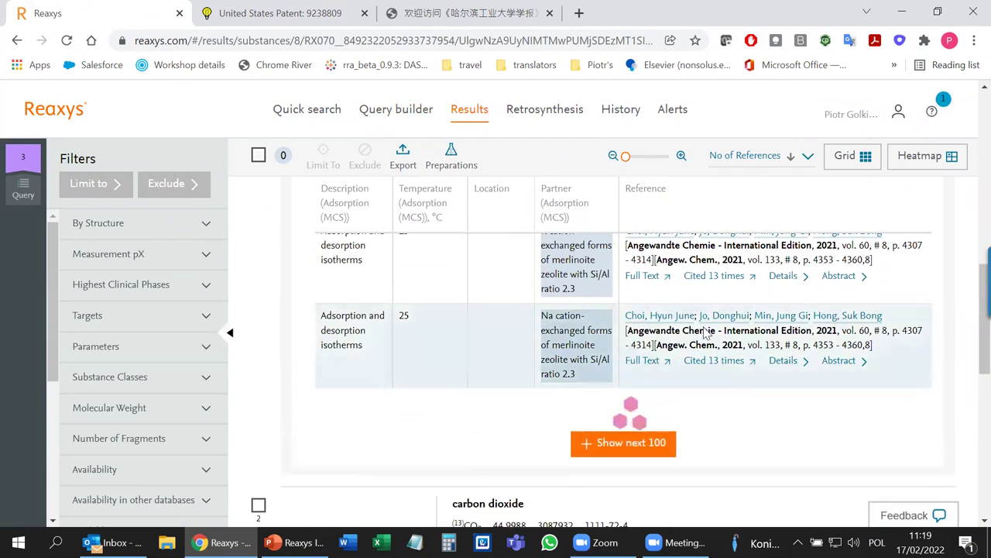
scroll(705, 334, "down", 5)
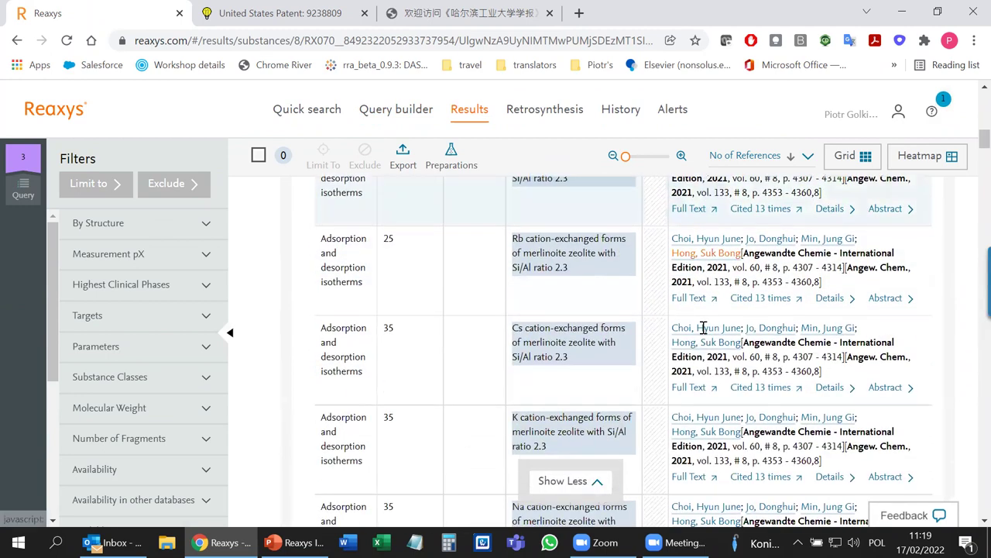
scroll(591, 399, "down", 5)
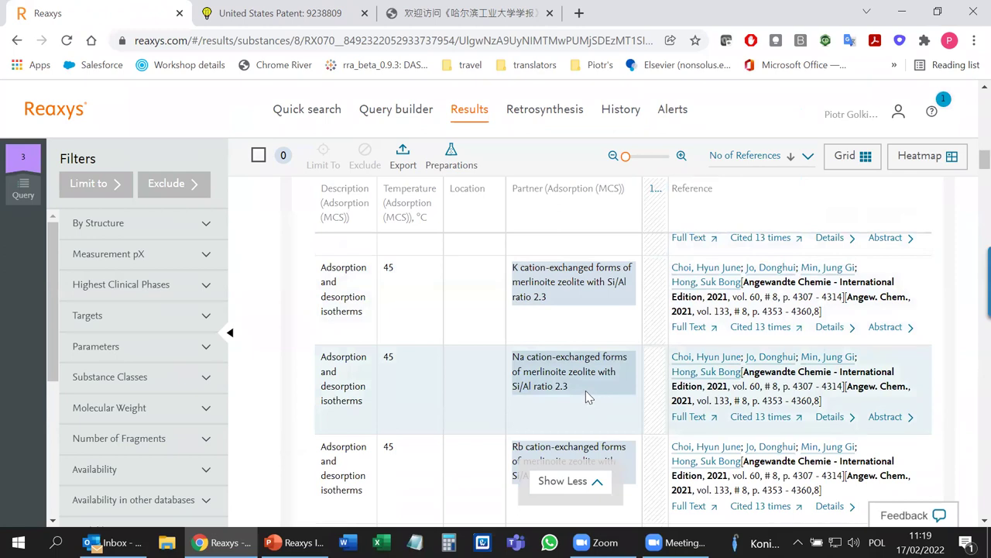
scroll(586, 390, "down", 5)
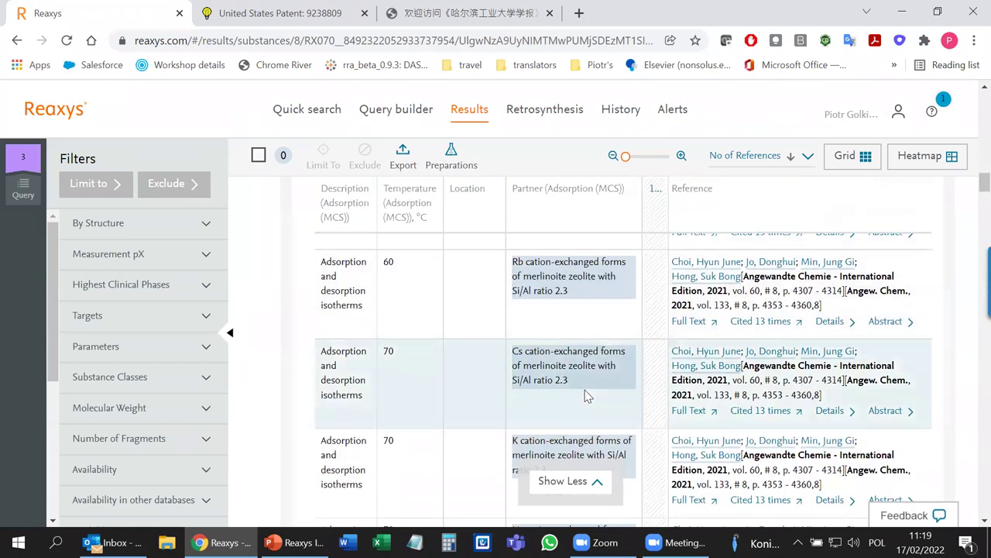
scroll(586, 395, "down", 5)
scroll(586, 395, "down", 5)
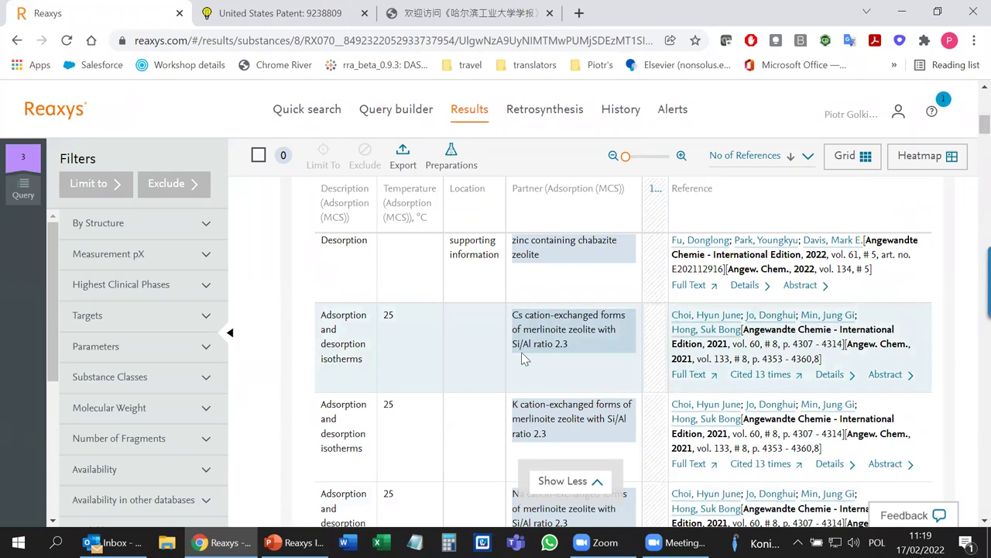
scroll(536, 369, "up", 6)
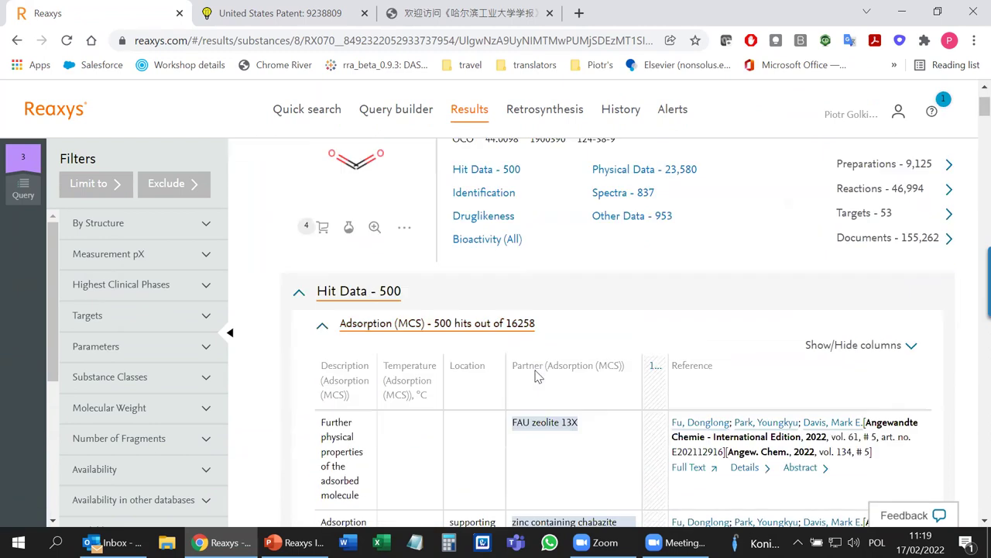
scroll(537, 375, "down", 5)
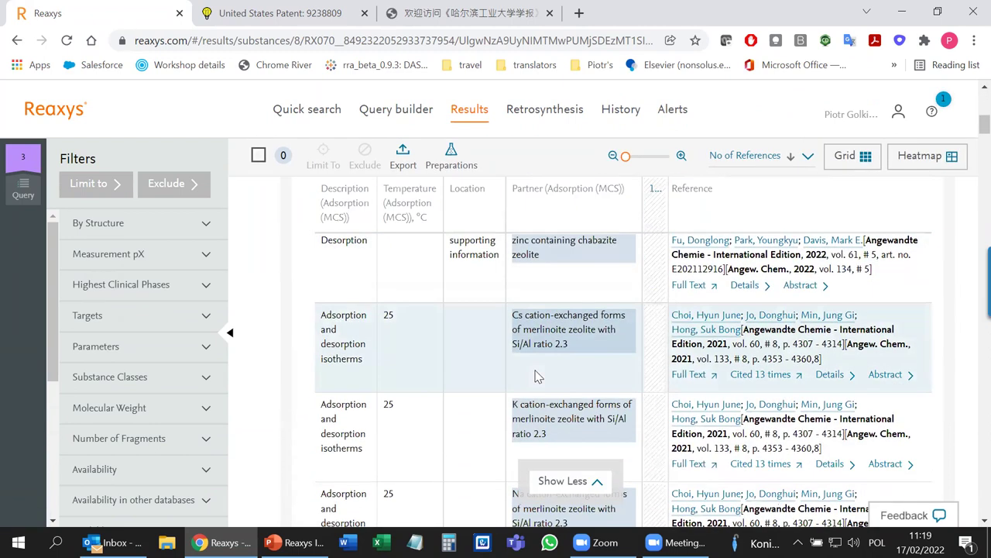
Return to the query, remove its Adsorption condition, and run a Substances search with the molecular formula set to C60.
left_click(377, 111)
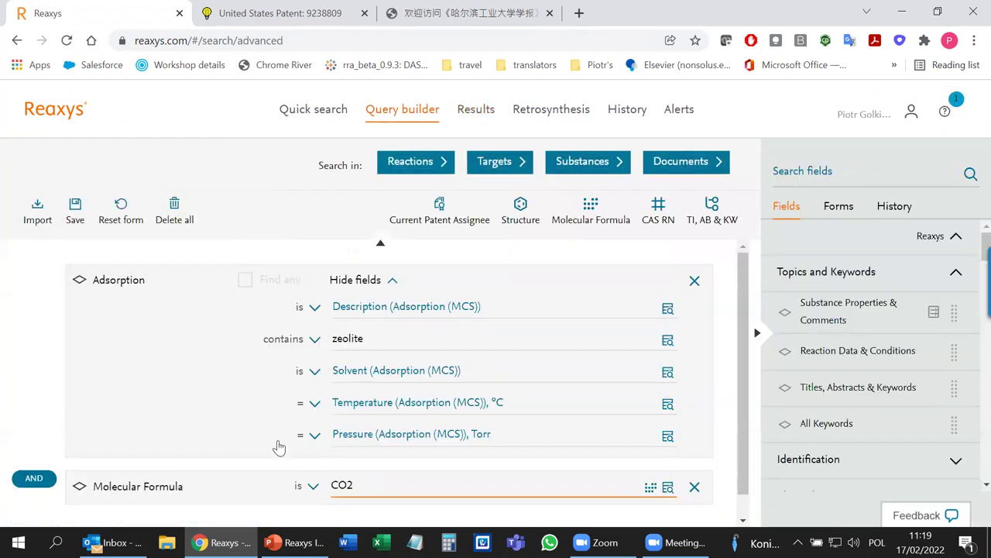
left_click(694, 280)
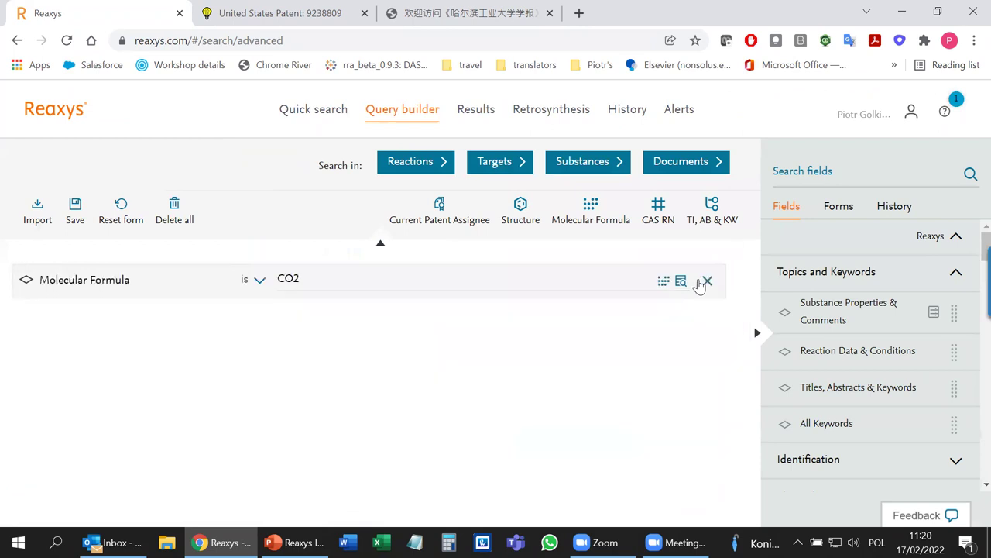
double_click(289, 279)
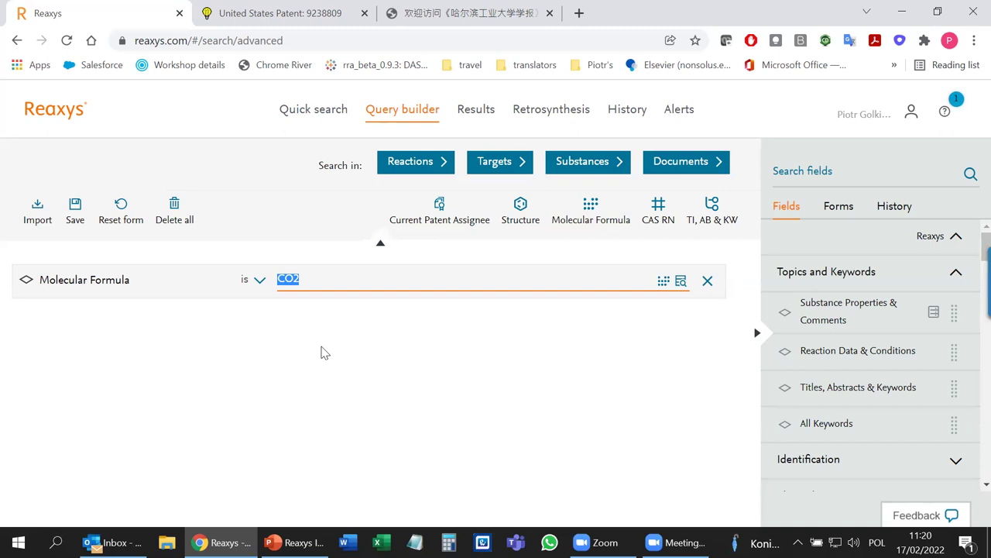
type("q")
key("BackSpace")
type("C60")
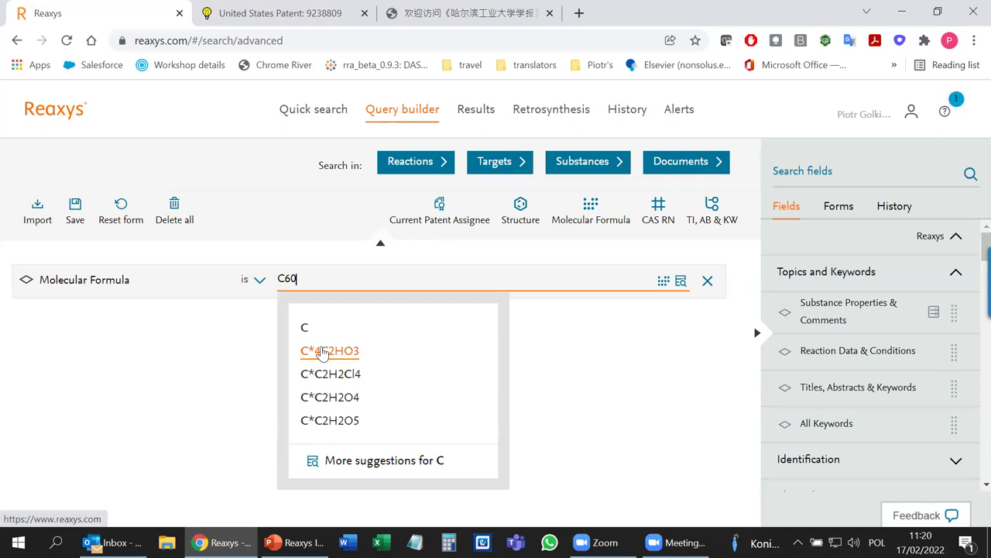
left_click(579, 163)
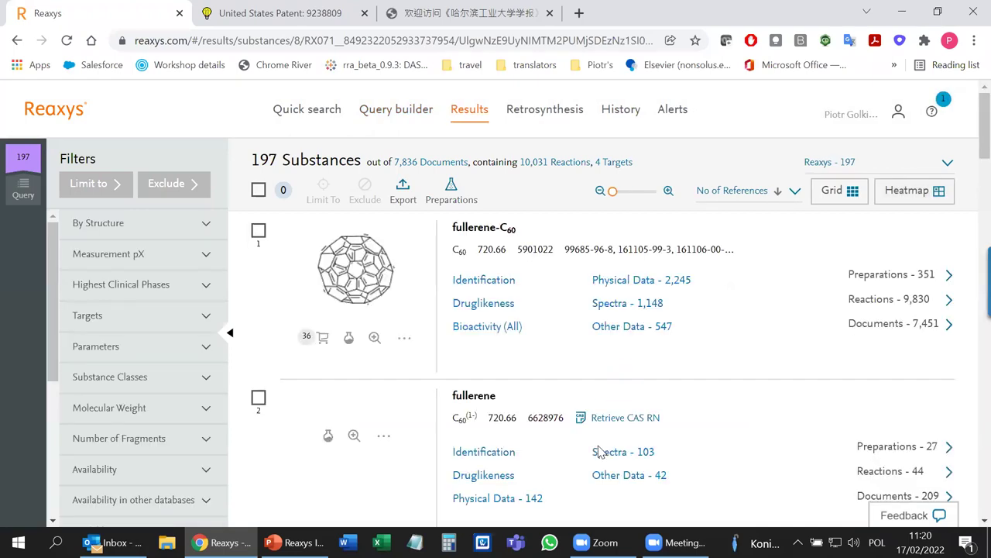
Browse the C60 substance results, examining the different fullerene forms and the data available for each.
scroll(603, 453, "down", 1)
scroll(603, 454, "down", 10)
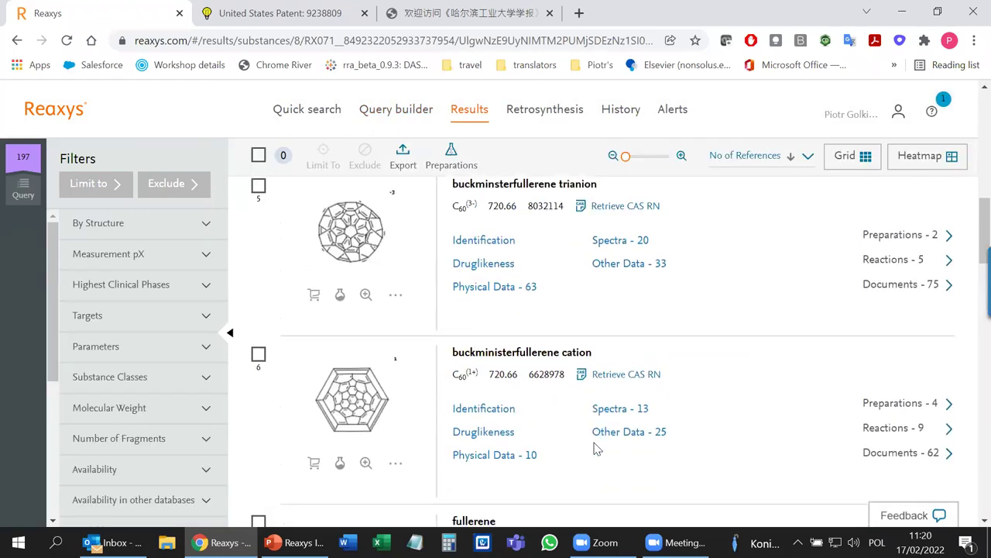
scroll(596, 447, "down", 3)
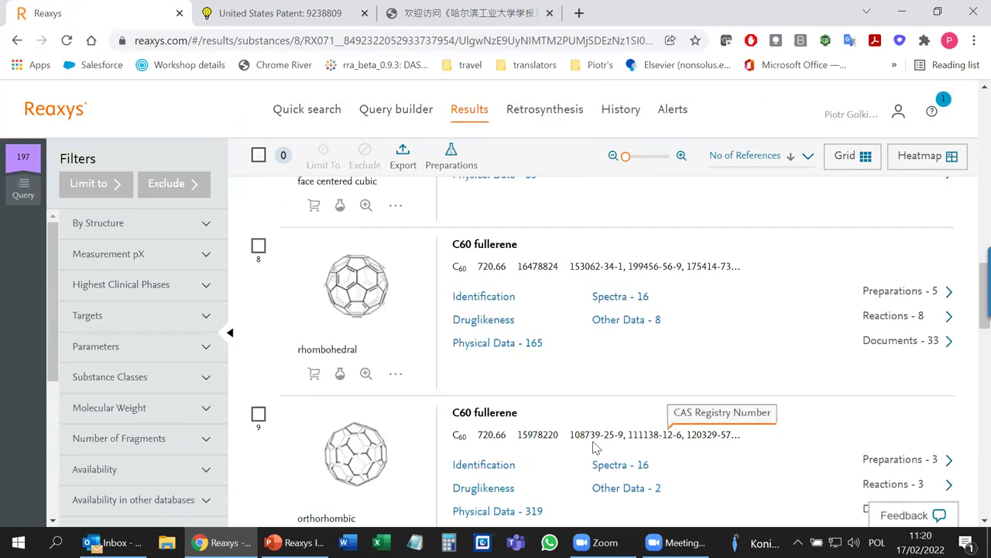
scroll(596, 448, "up", 15)
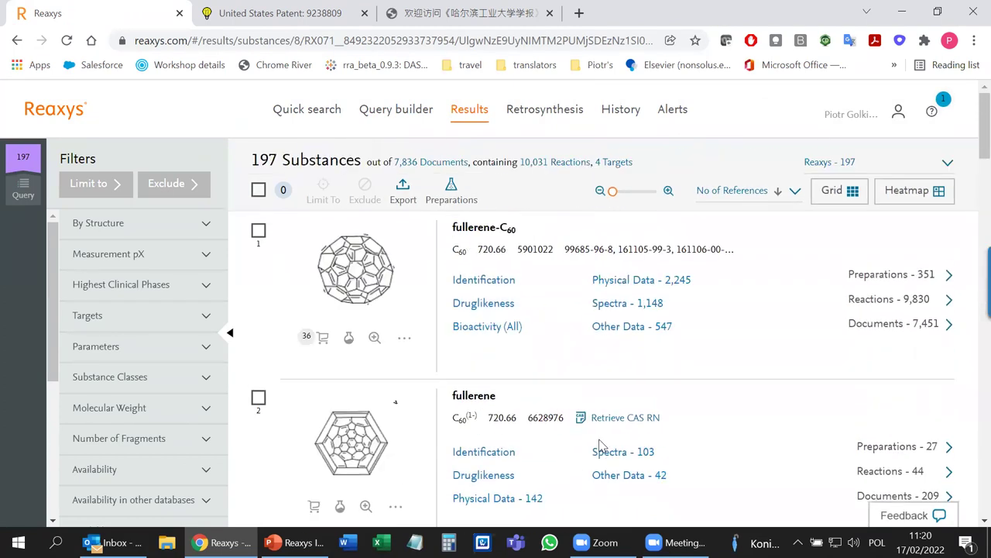
scroll(526, 411, "down", 4)
scroll(527, 387, "up", 5)
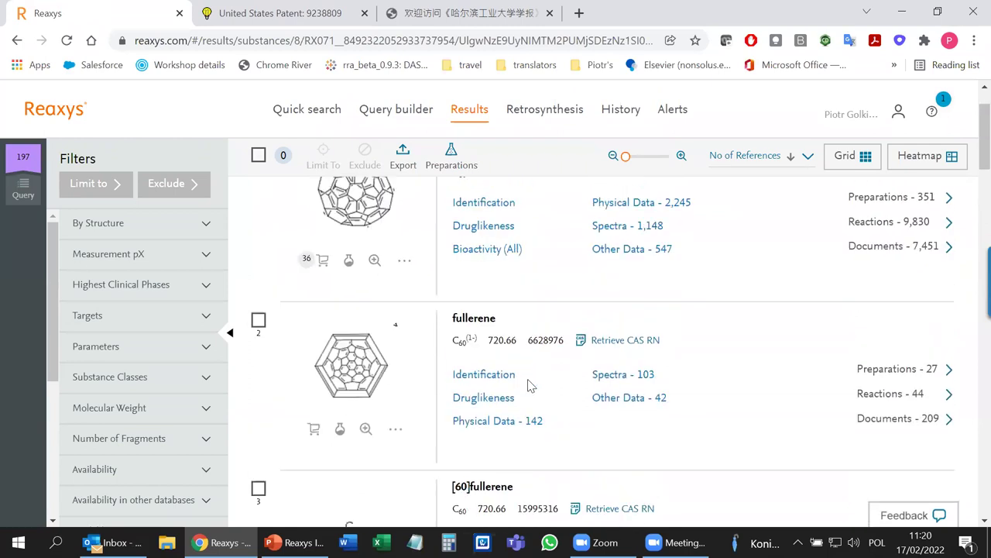
Return to the query and replace its Molecular Formula condition with the Isolated from Natural Source field.
left_click(395, 108)
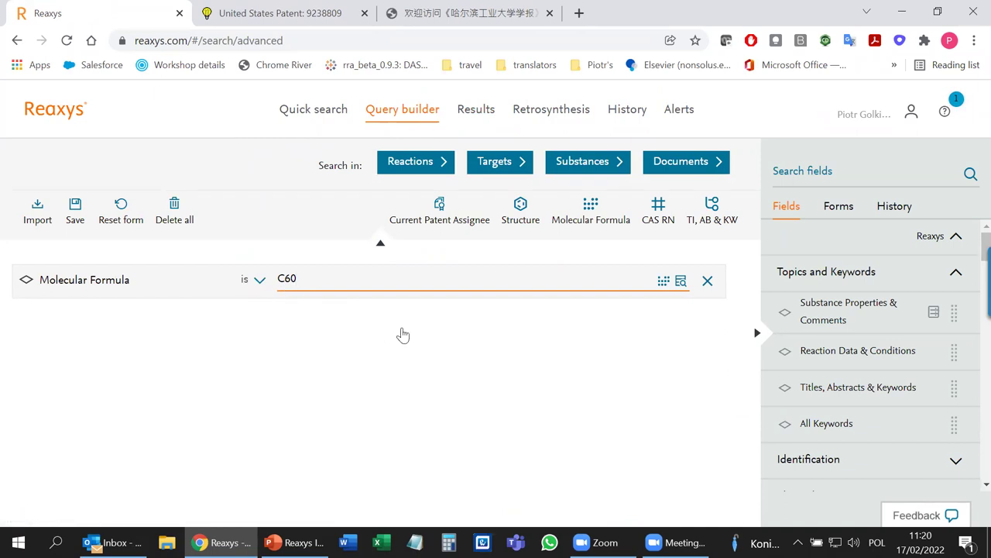
left_click(707, 280)
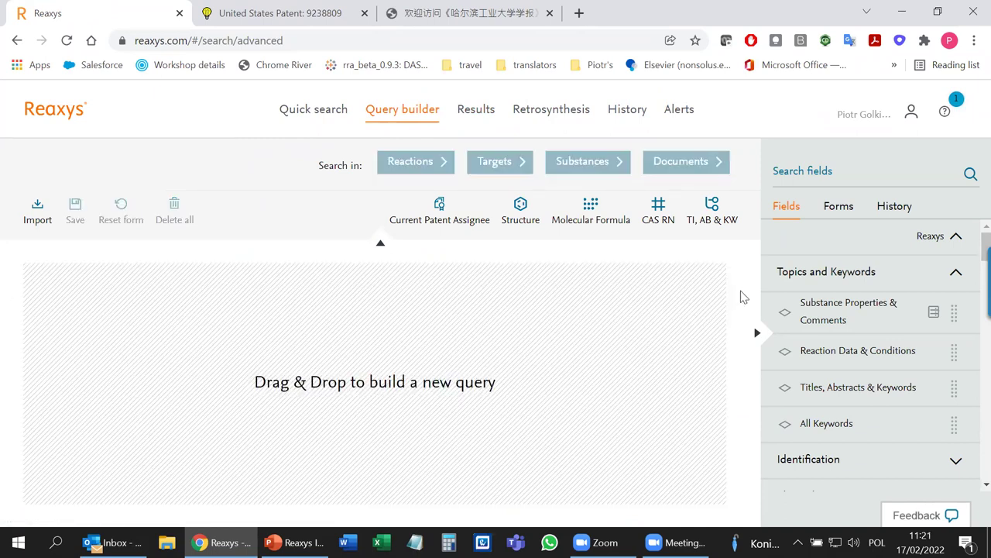
left_click(799, 172)
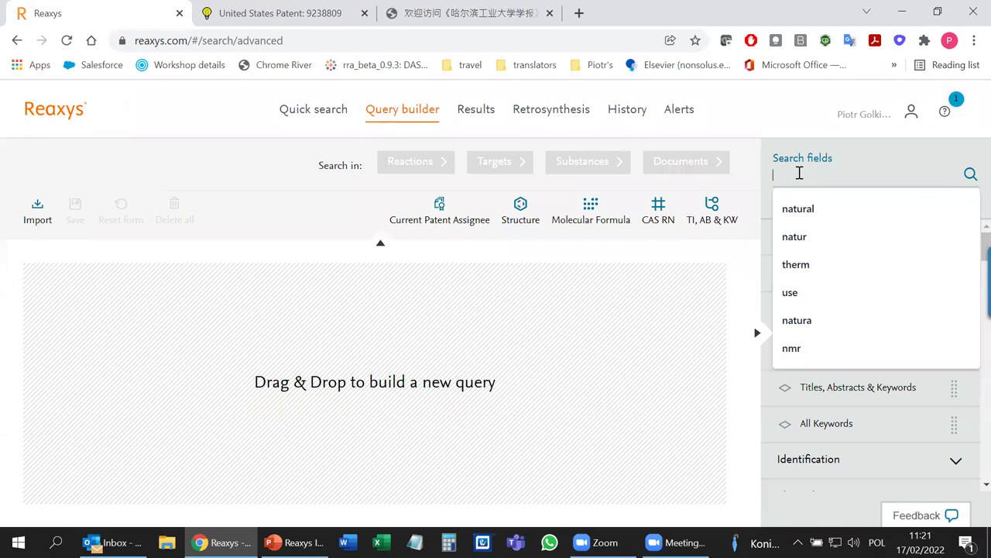
type("natural")
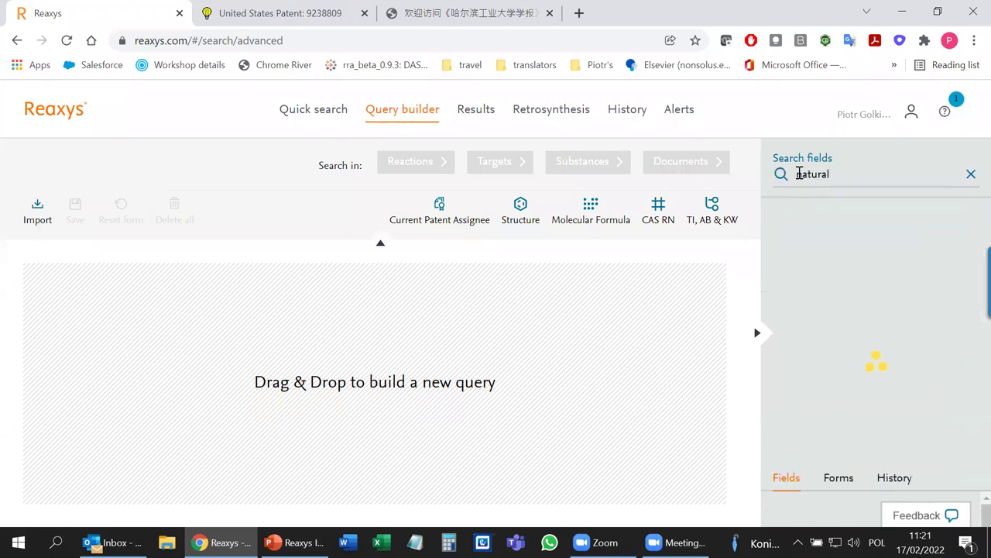
left_click_drag(826, 280, 654, 332)
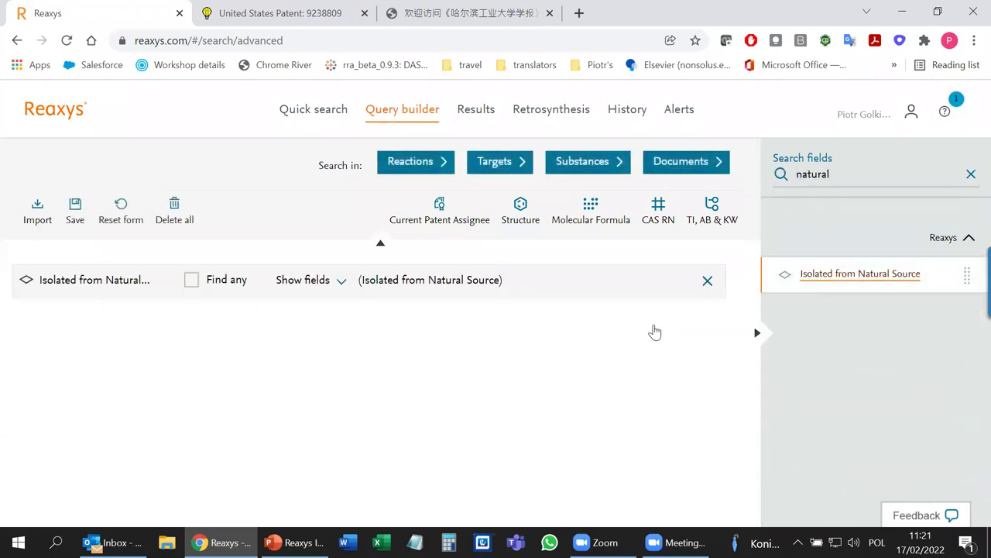
Set the Isolated from Natural Source condition to strawberry and run a Substances search.
left_click(191, 282)
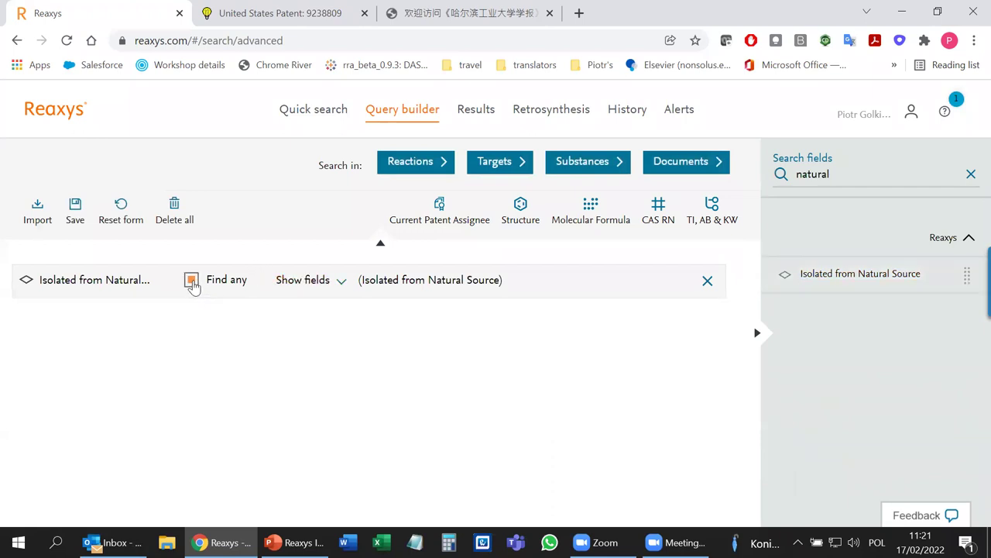
left_click(304, 280)
type("sta")
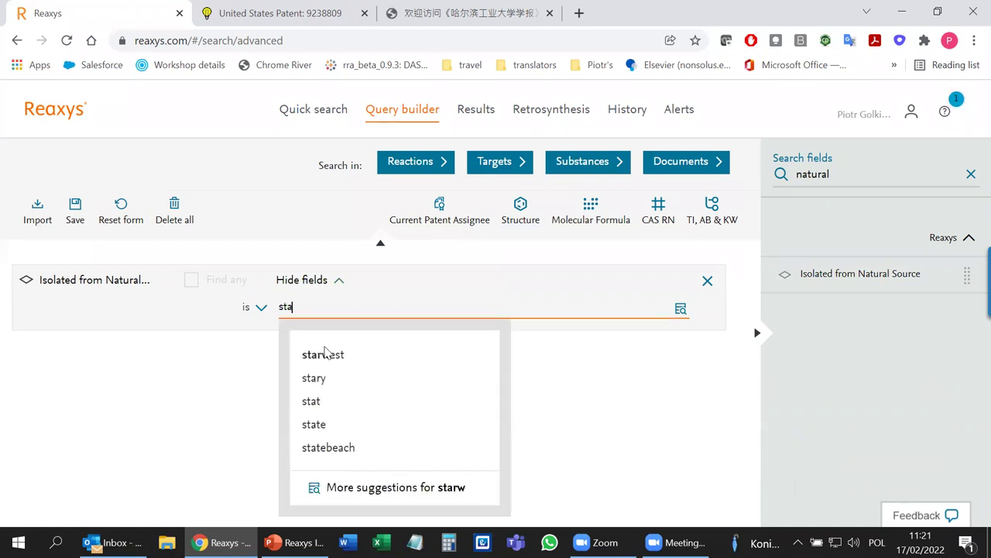
type("raberry")
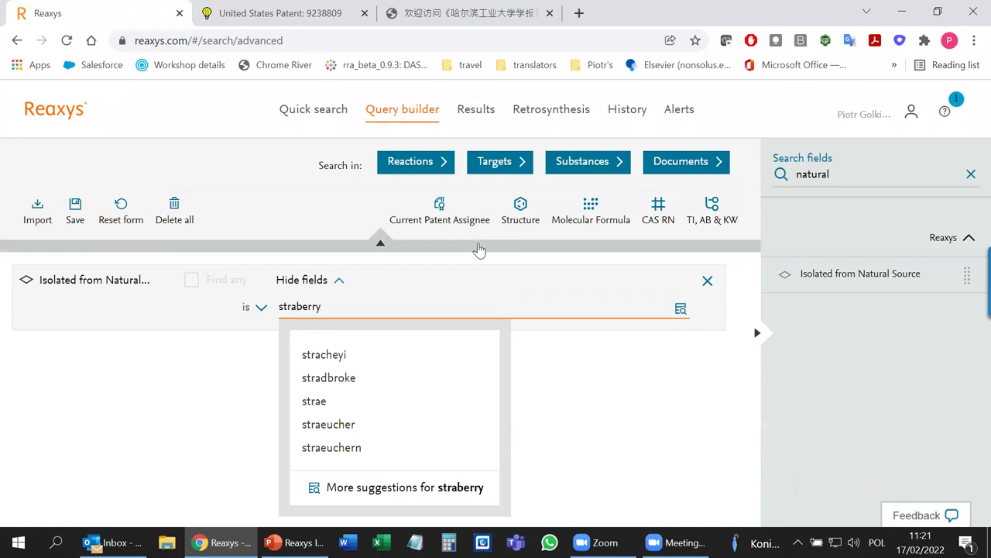
left_click(298, 306)
type("w")
left_click(588, 162)
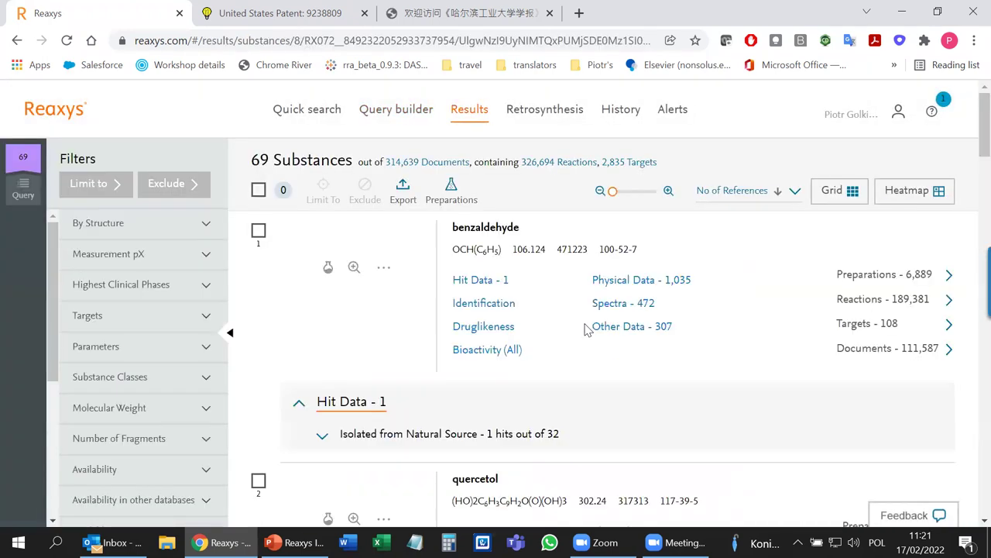
Browse the strawberry results and examine the Isolated from Natural Source hits for benzaldehyde and catechin.
scroll(586, 330, "down", 1)
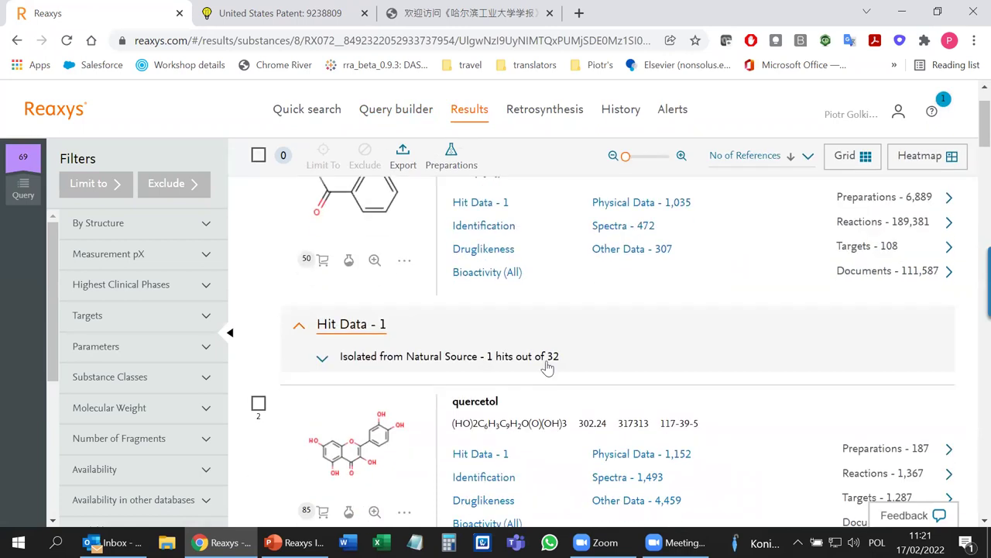
left_click(546, 358)
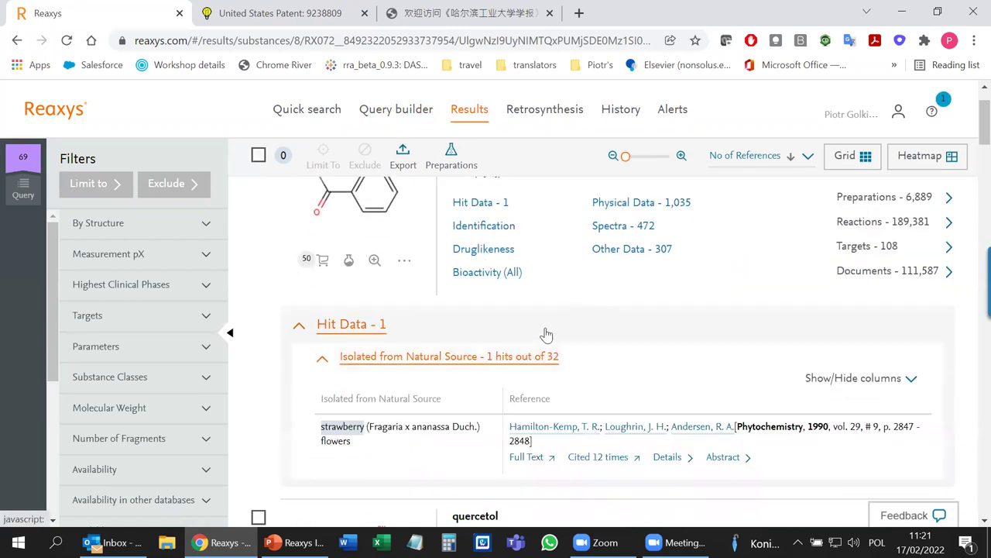
scroll(545, 333, "down", 2)
scroll(446, 279, "down", 8)
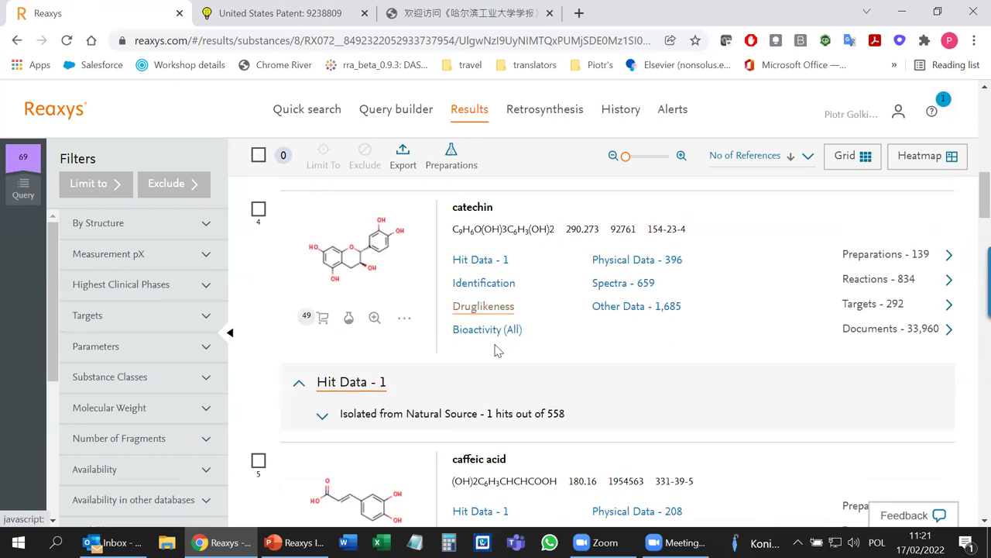
left_click(454, 413)
scroll(615, 312, "down", 3)
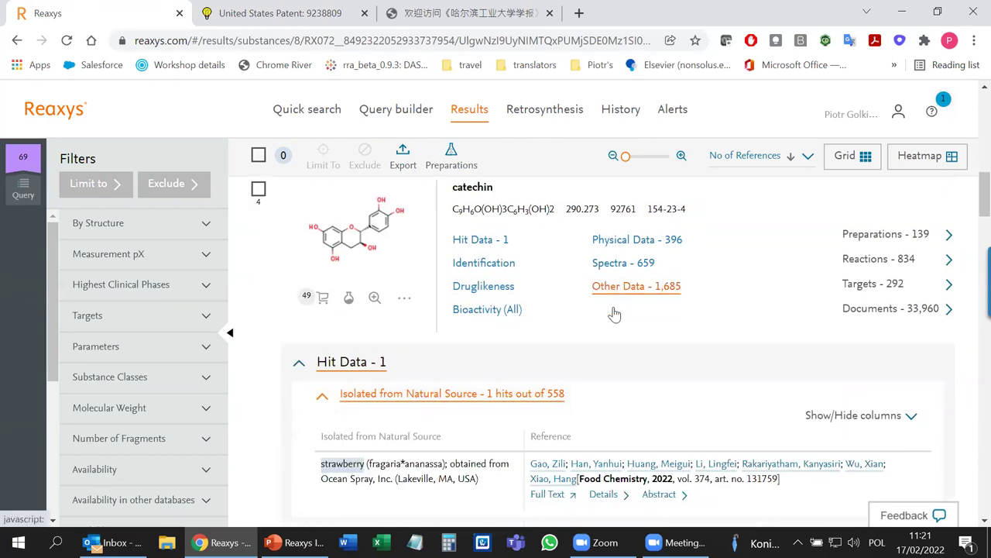
scroll(615, 312, "up", 2)
scroll(437, 325, "down", 1)
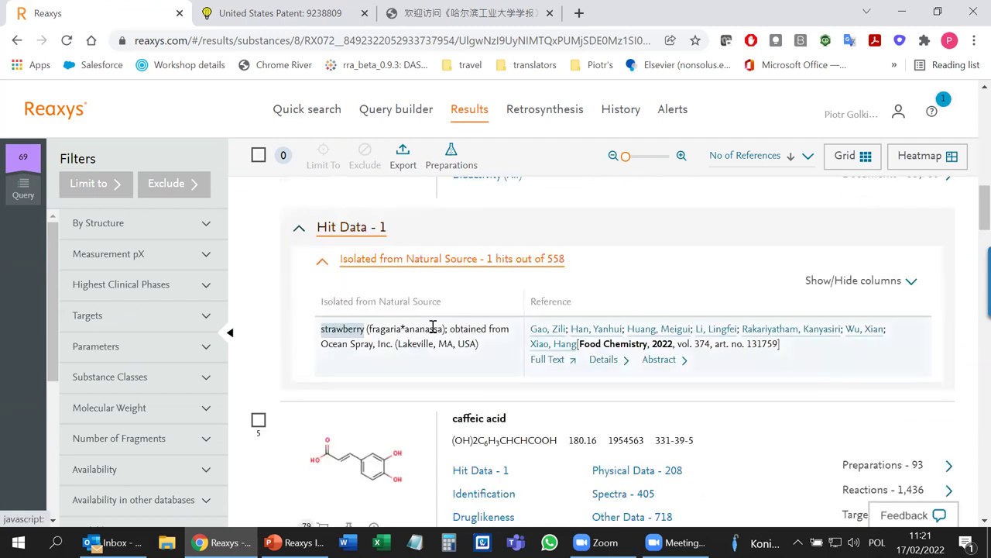
scroll(442, 332, "up", 10)
scroll(442, 332, "up", 3)
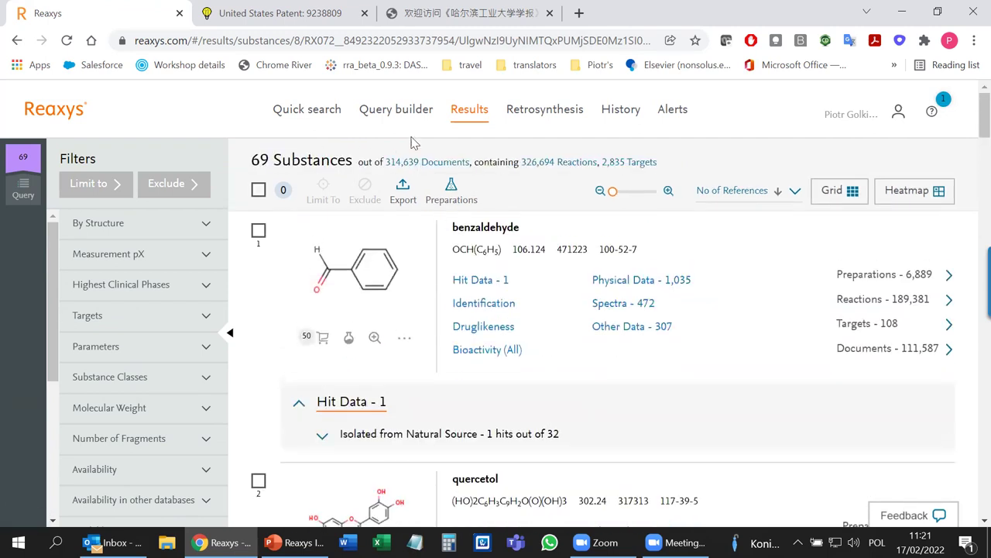
Return to the query and replace the strawberry condition with an Isolated from Natural Source condition set to Find any.
left_click(379, 109)
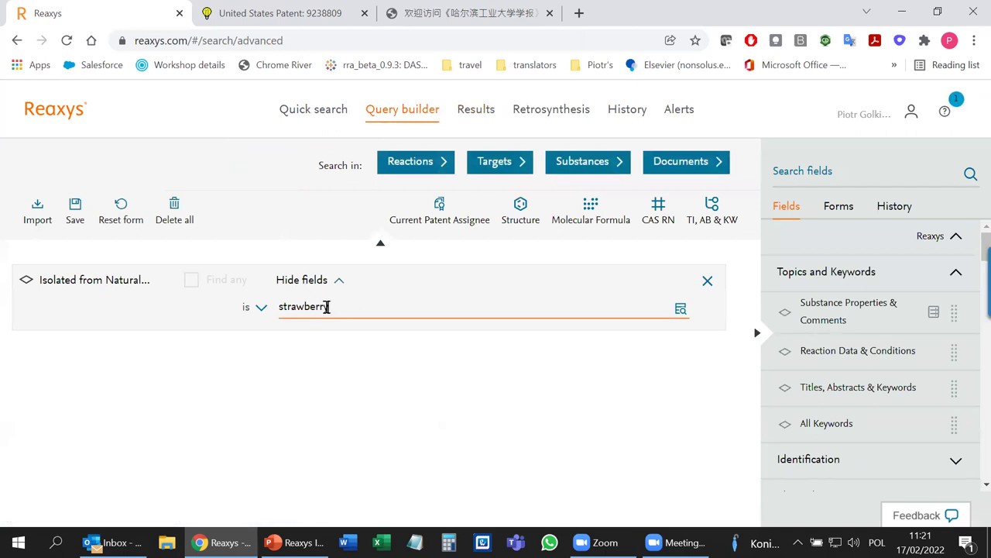
left_click(707, 280)
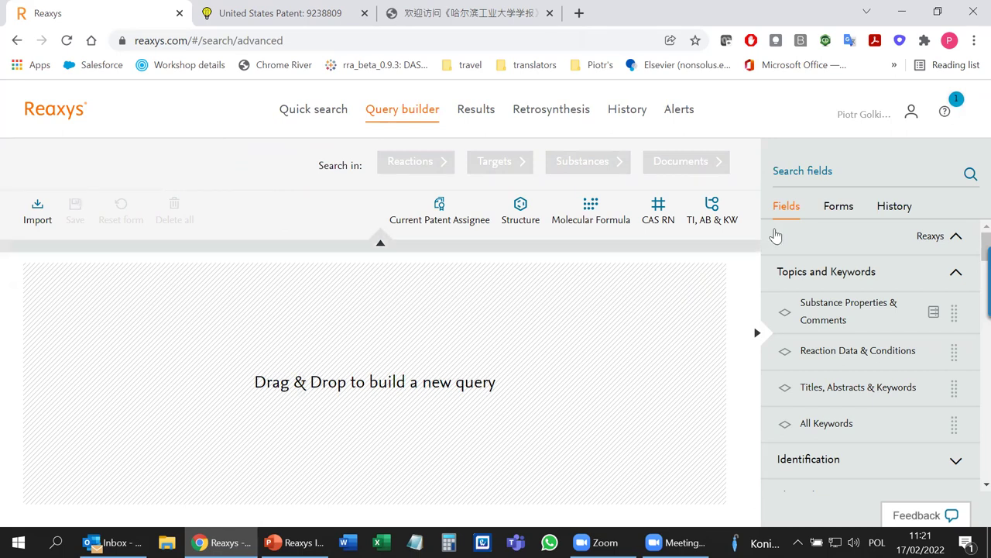
left_click(813, 170)
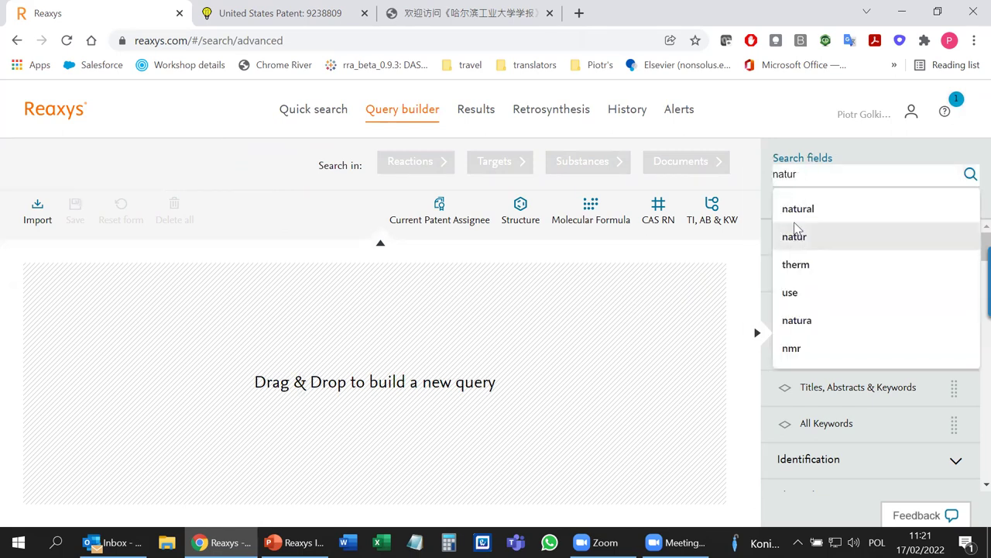
left_click(798, 208)
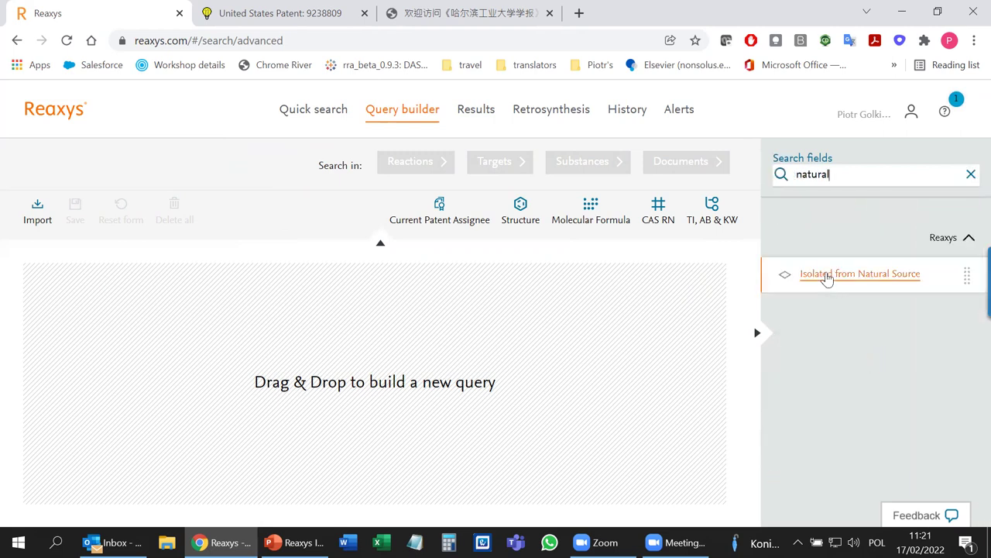
left_click_drag(825, 277, 281, 380)
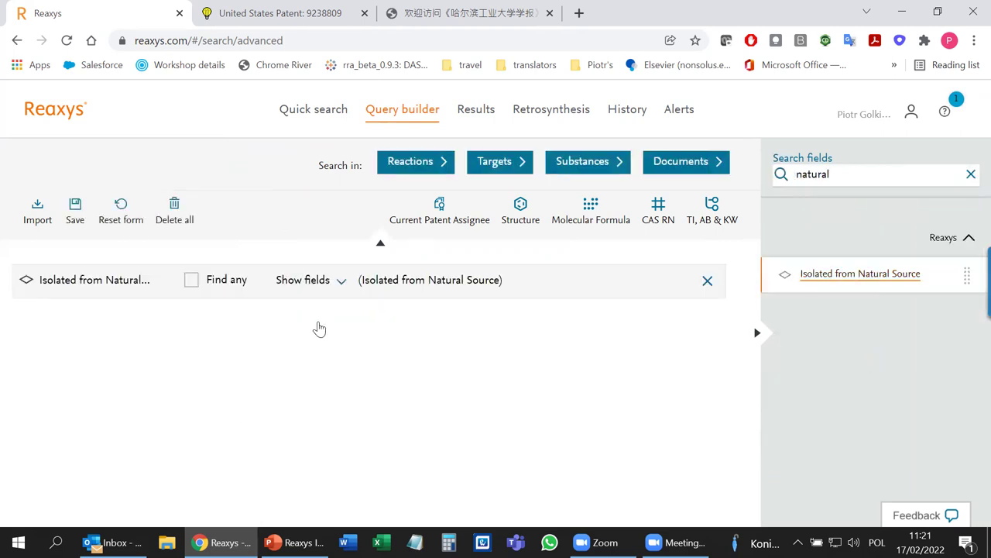
left_click(300, 281)
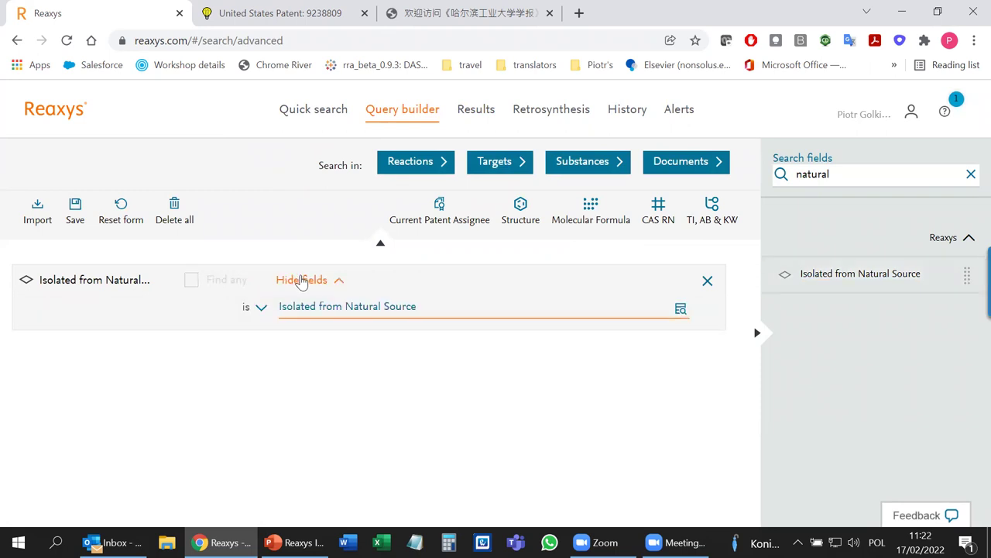
left_click(300, 281)
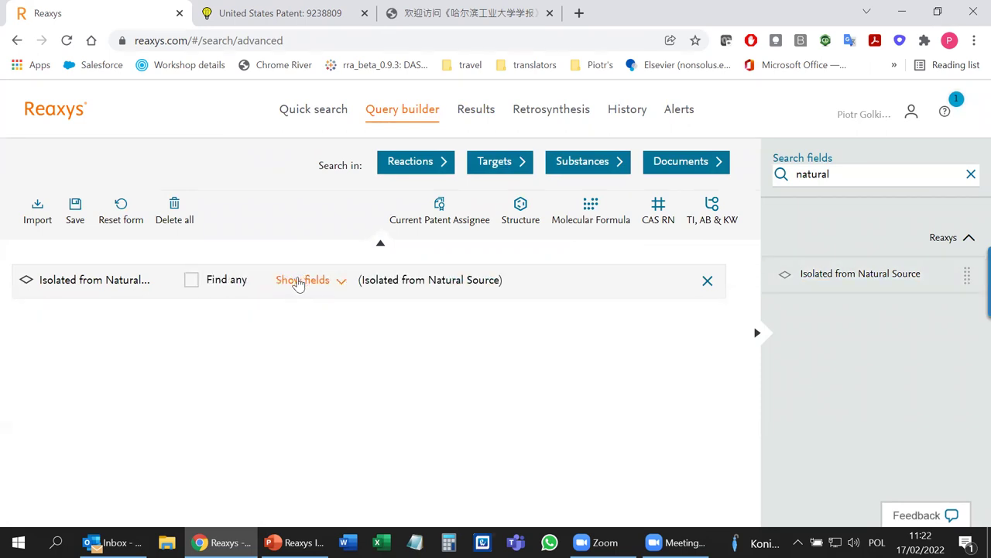
left_click(191, 282)
Add a Substance Properties & Comments condition that contains malaria and run a Substances search.
left_click(970, 174)
left_click(846, 310)
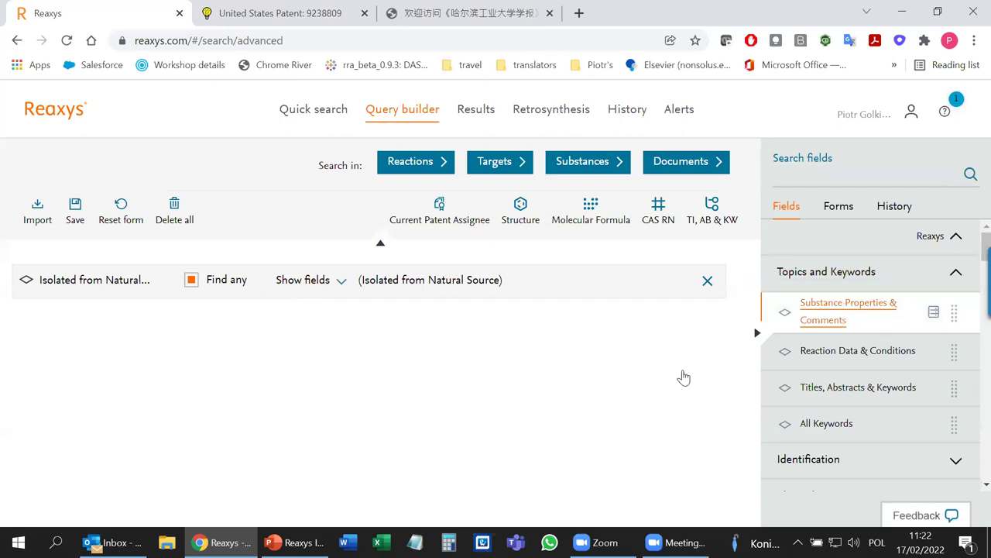
type("mar")
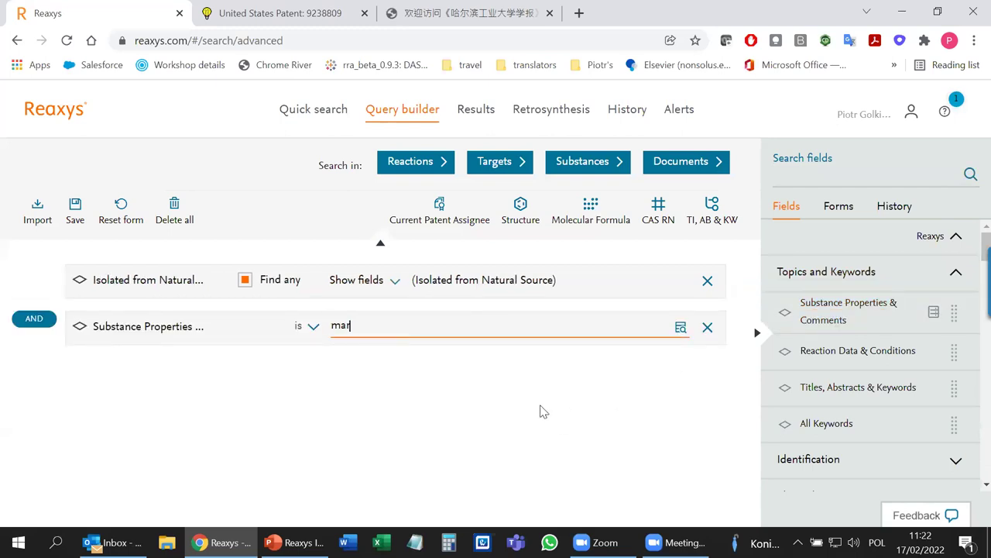
type("laria")
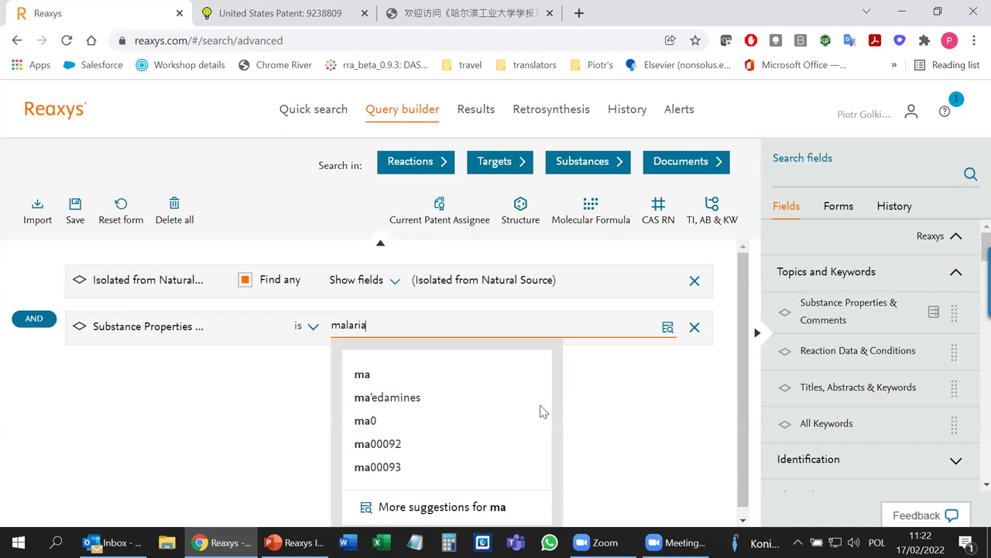
left_click(310, 331)
left_click(272, 422)
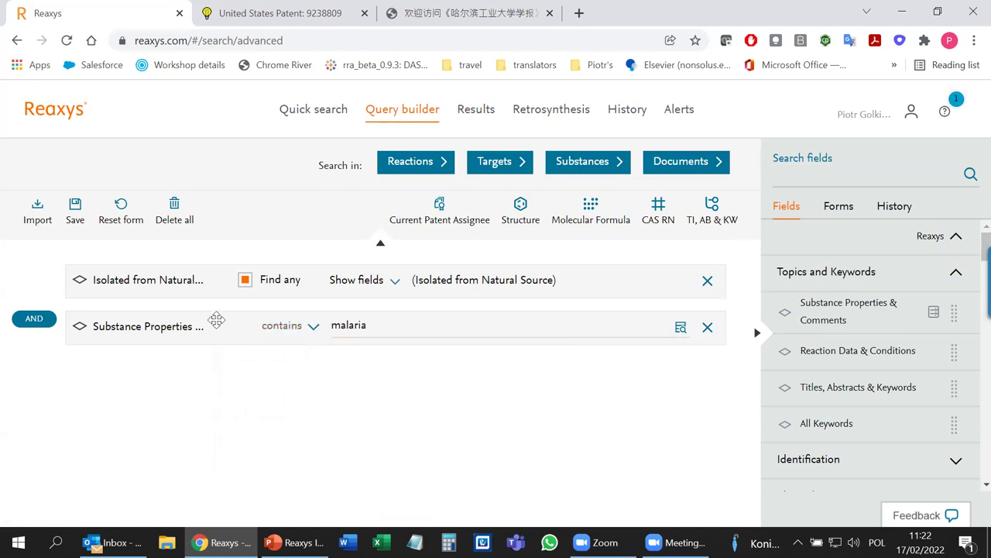
left_click(337, 325)
left_click(595, 162)
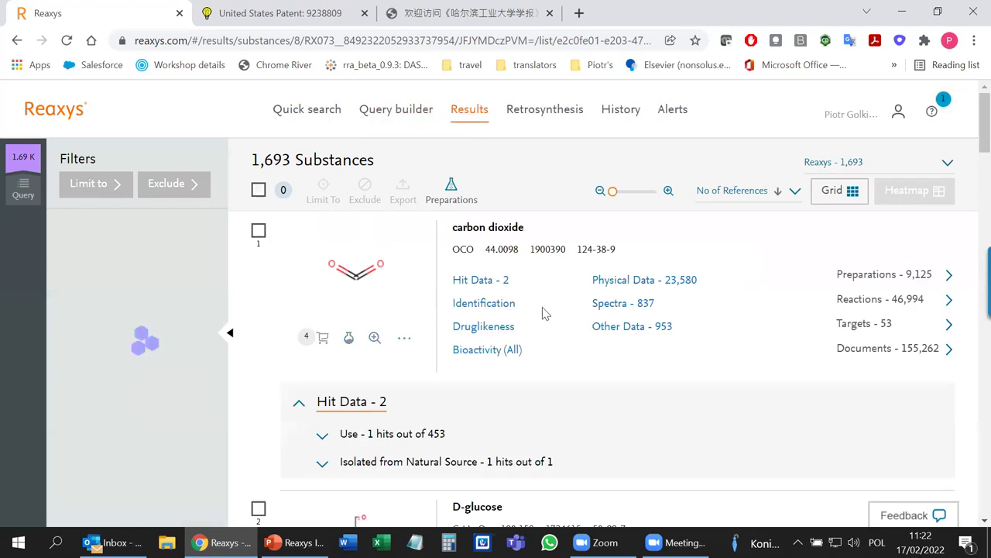
Examine the malaria-related Use hits of the D-glucose result, then collapse them.
scroll(565, 329, "down", 1)
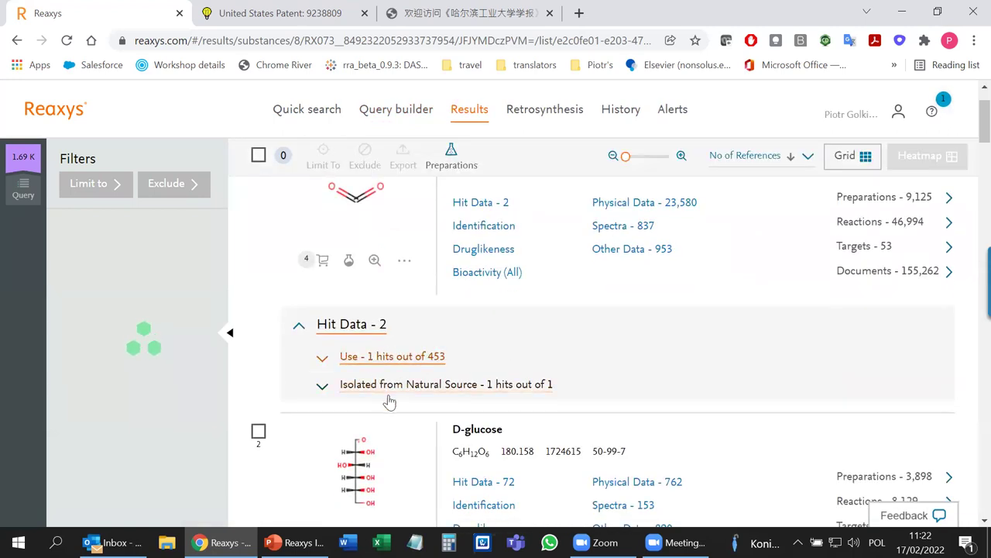
scroll(390, 402, "down", 5)
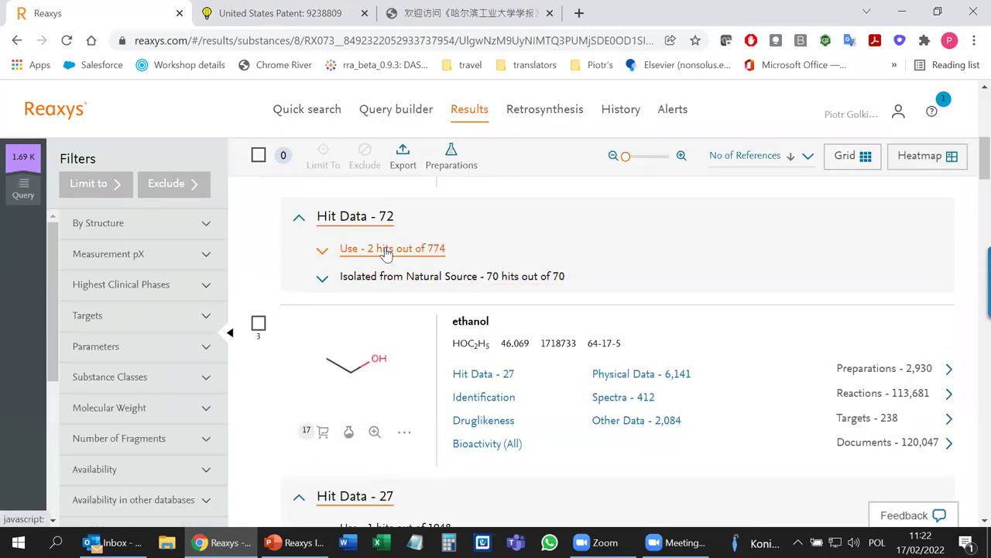
left_click(387, 249)
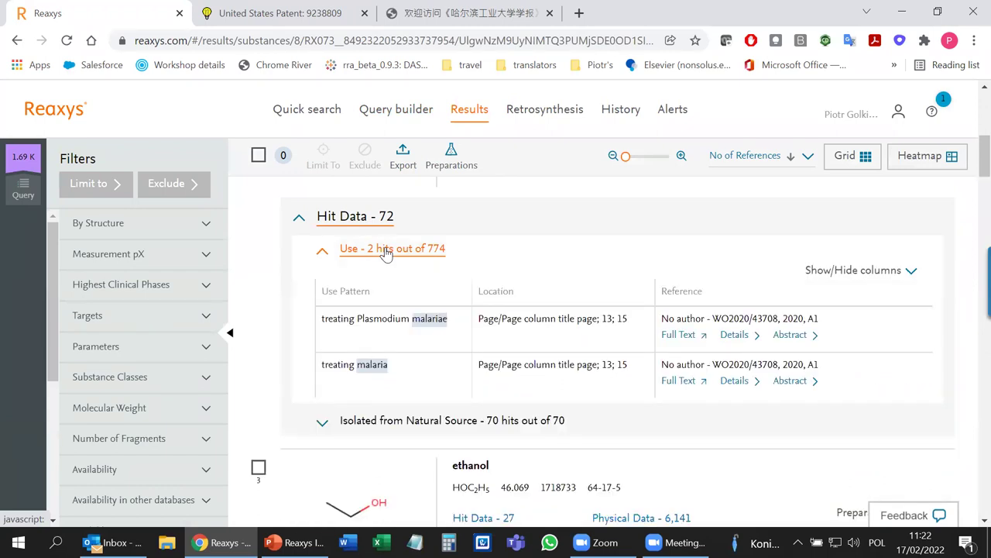
left_click(386, 252)
scroll(454, 332, "up", 3)
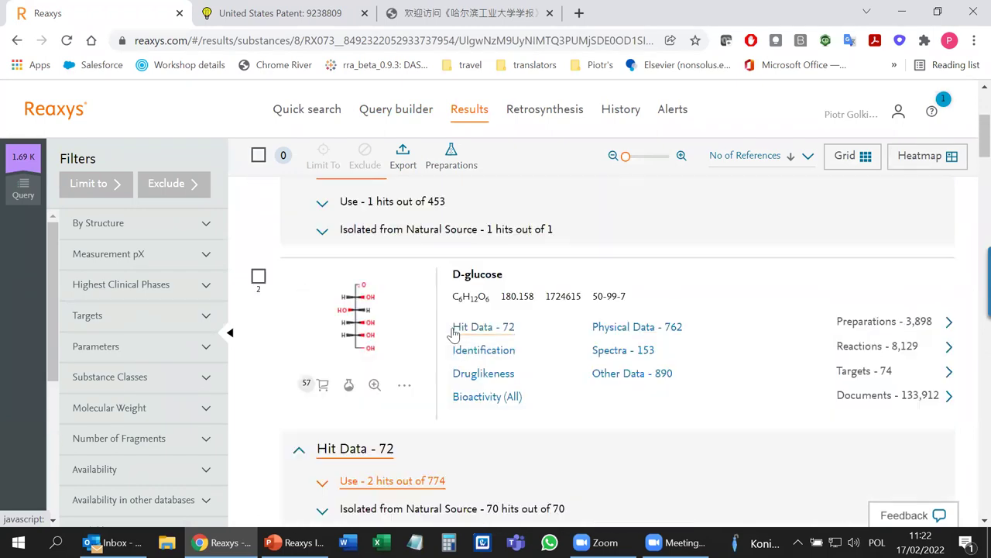
Examine the Isolated from Natural Source hits of the D-glucose result and collapse the list.
scroll(454, 332, "down", 4)
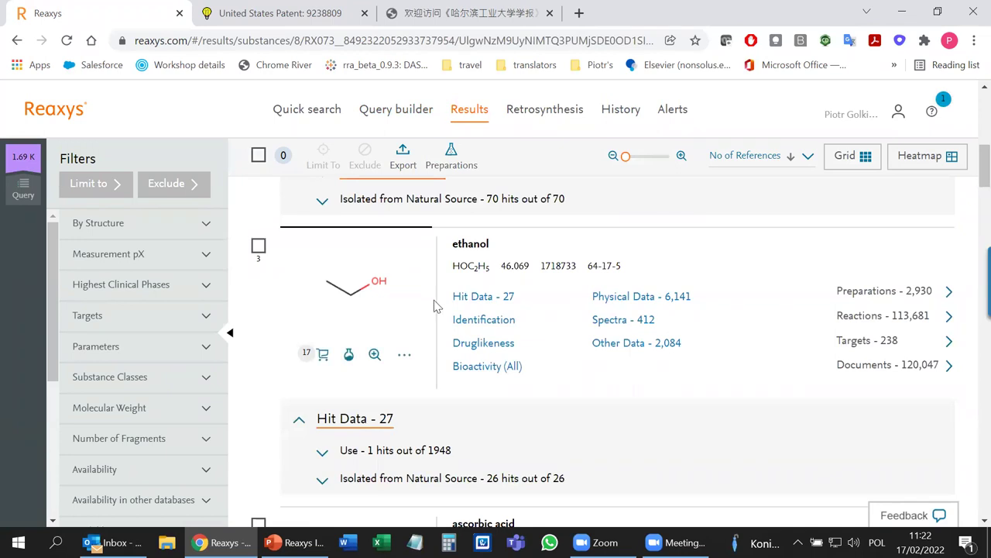
scroll(433, 304, "up", 1)
left_click(419, 281)
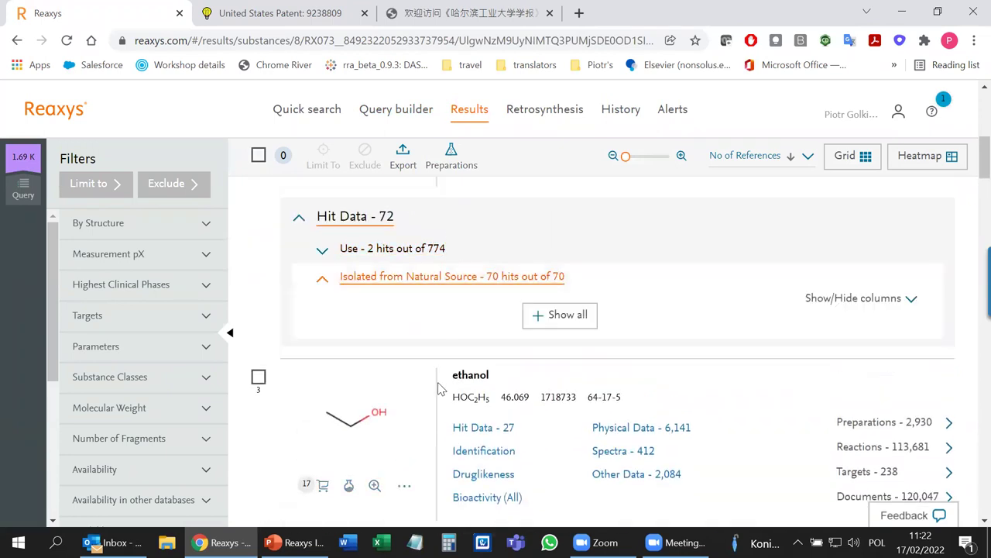
scroll(414, 347, "down", 3)
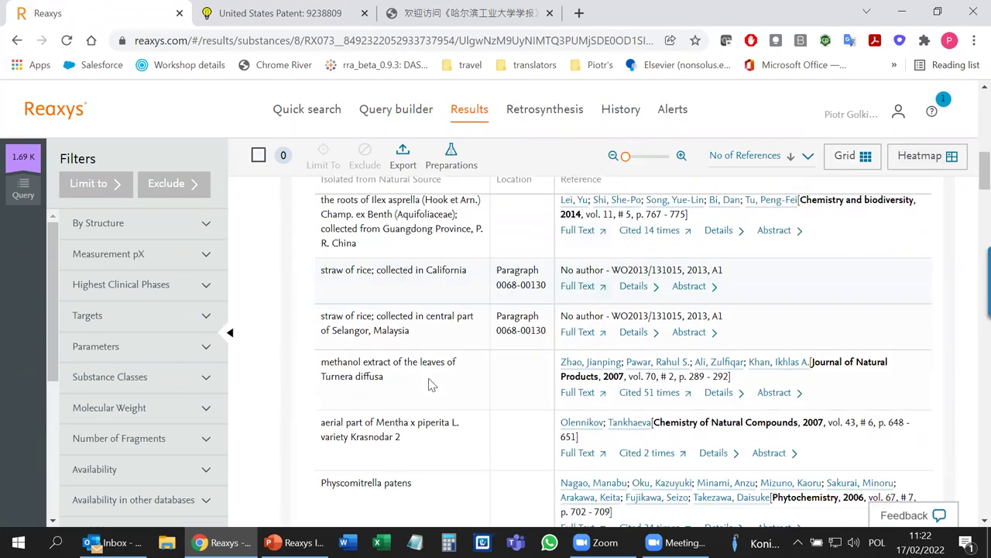
scroll(389, 285, "up", 3)
left_click(388, 280)
scroll(391, 286, "up", 6)
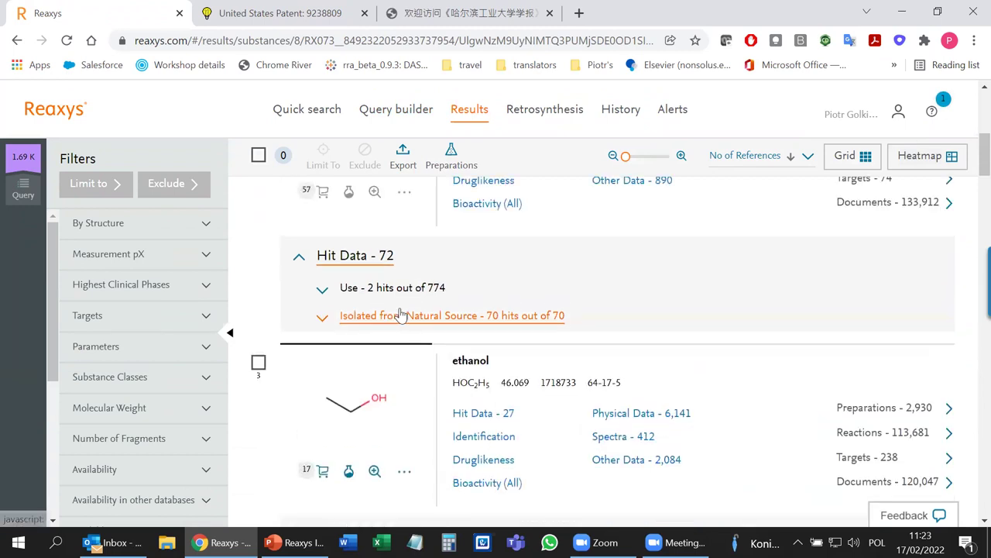
Return to the malaria query, add a Structure condition and open its drawing editor.
left_click(390, 114)
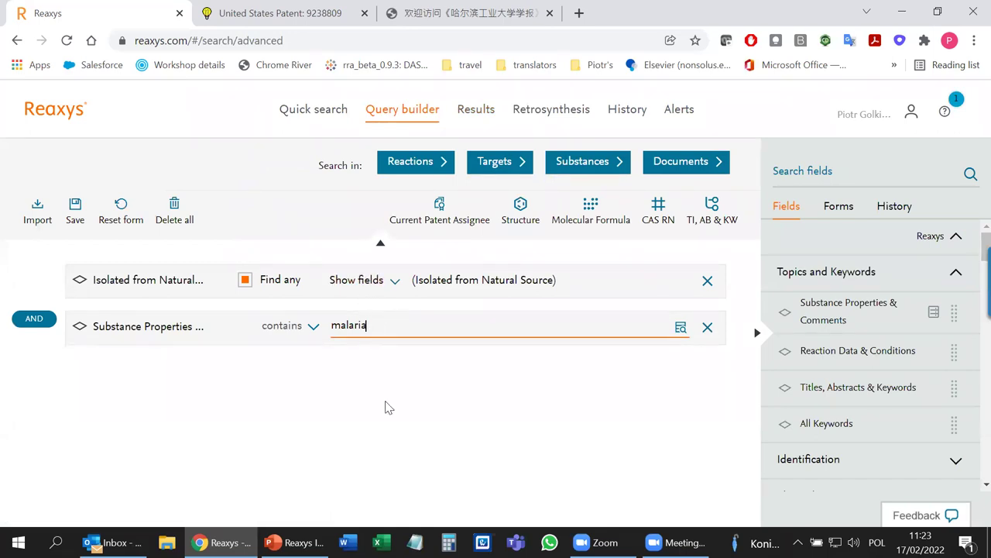
left_click(520, 206)
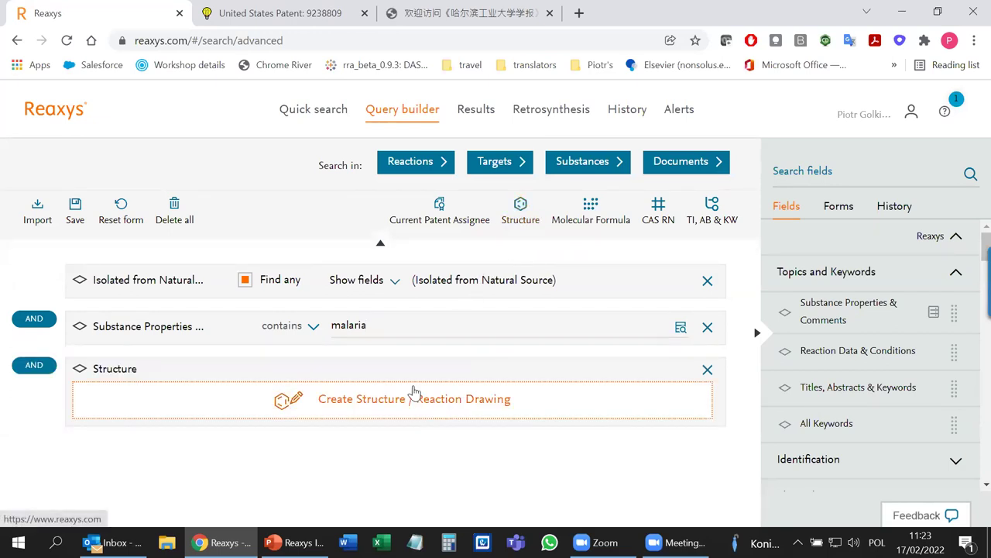
left_click(415, 392)
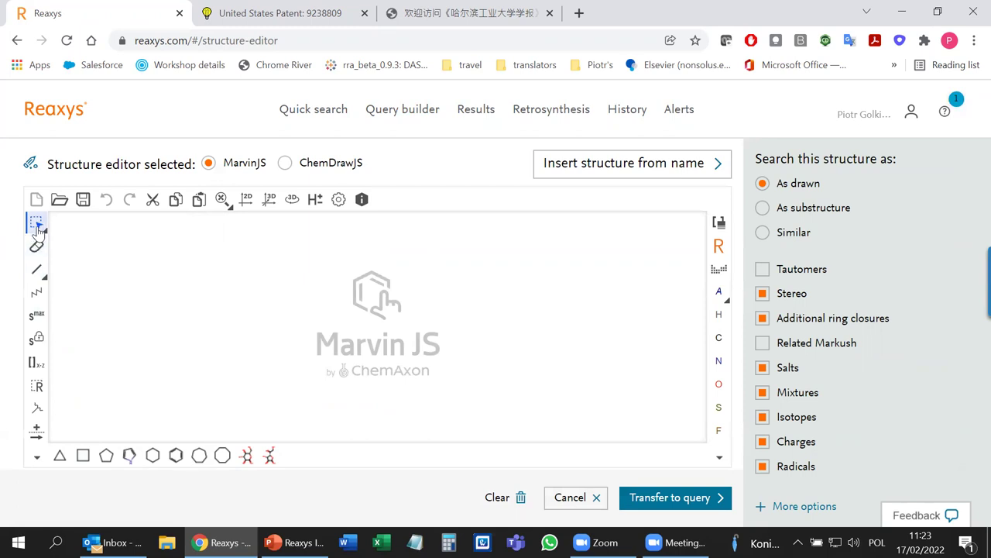
Draw a single carbon–carbon bond and change one of its ends to nitrogen.
left_click(45, 277)
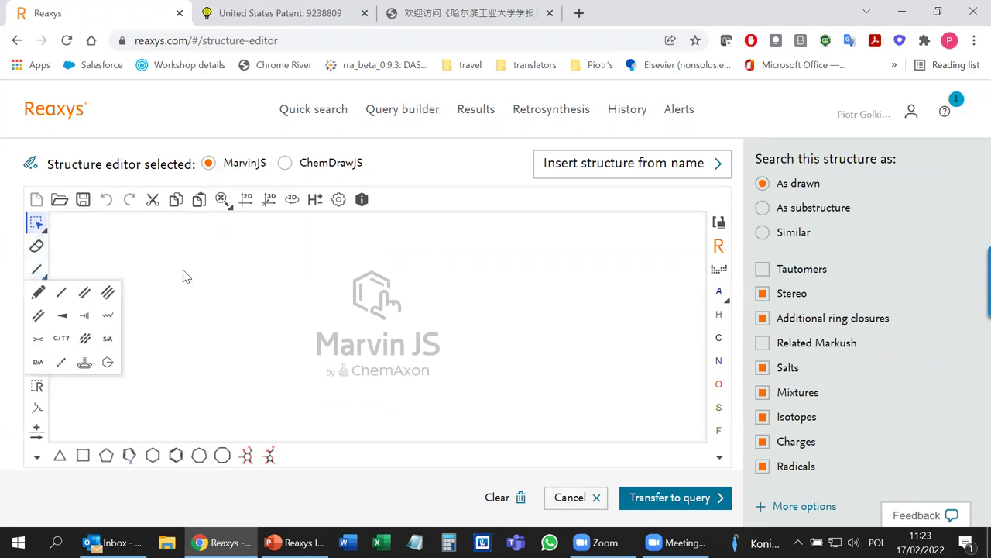
left_click(62, 294)
left_click(352, 317)
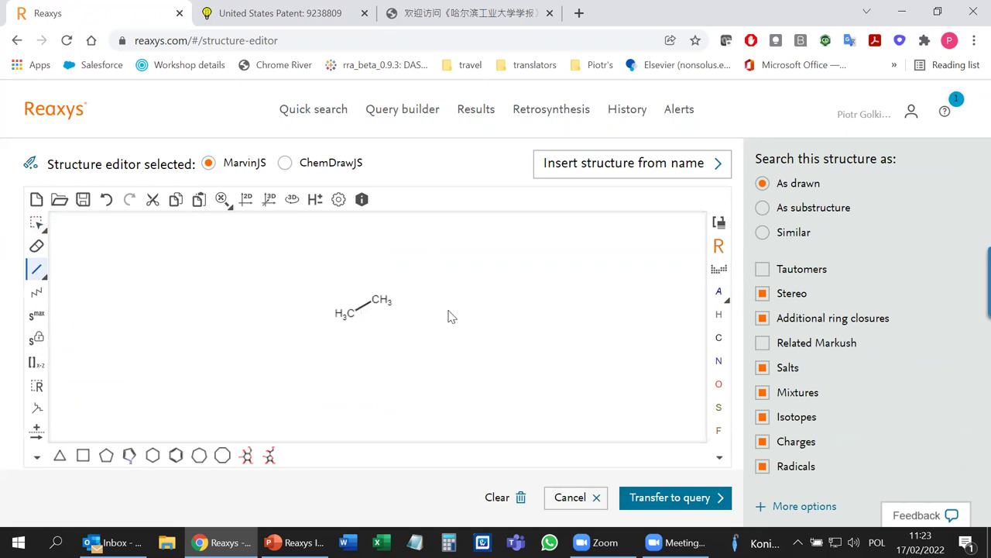
key("n")
left_click(349, 315)
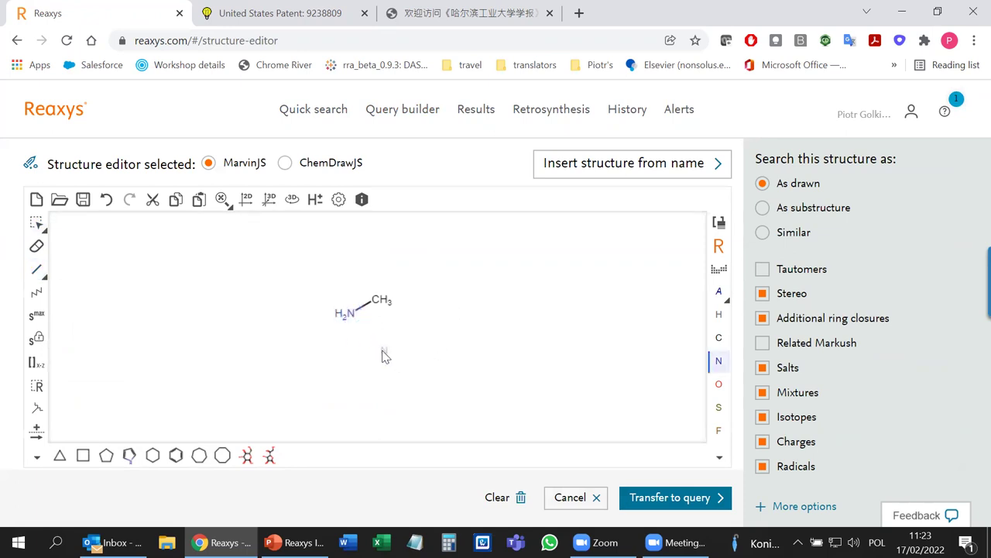
Attach an oxygen to the carbon next to the nitrogen and make that bond double to form a carbonyl.
key("o")
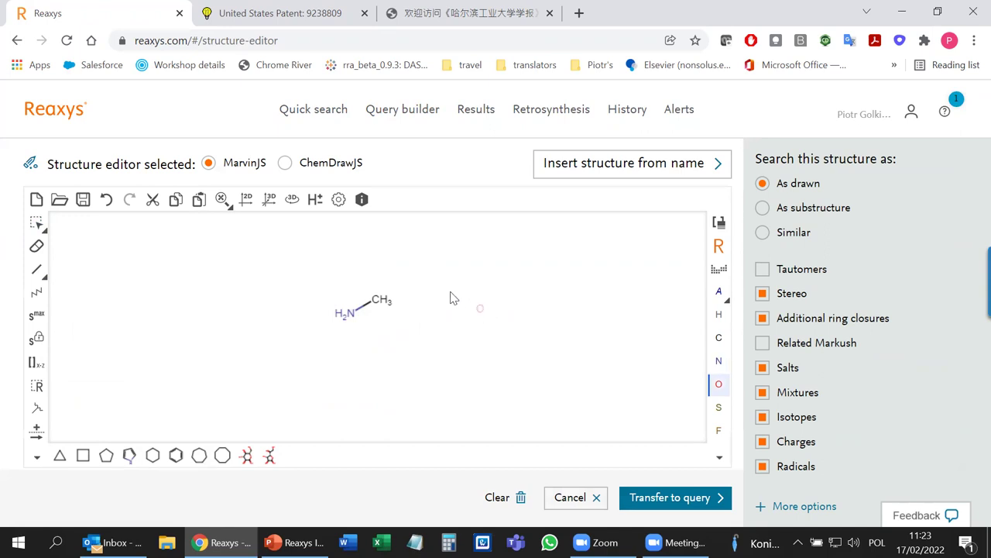
left_click(377, 297)
left_click(375, 297)
key("ctrl+z")
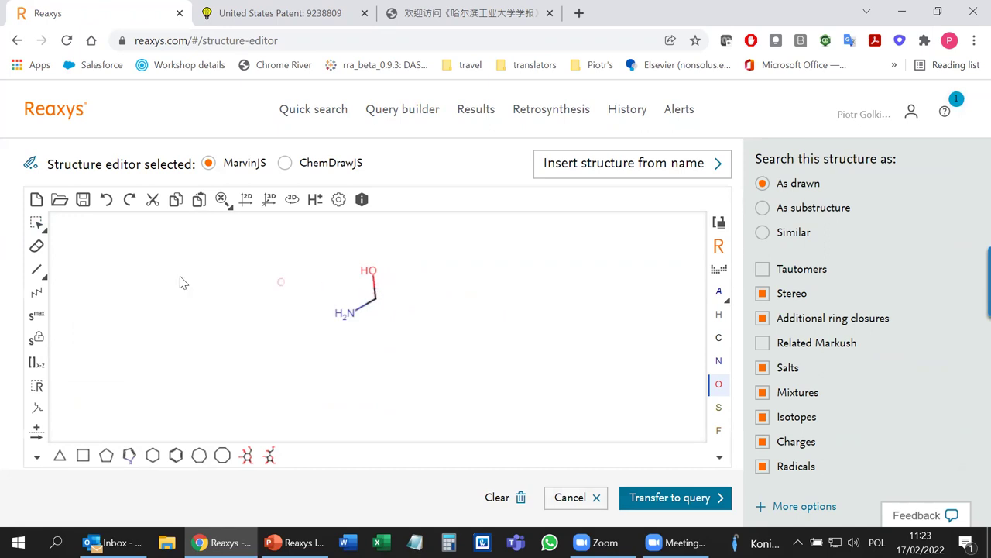
key("1")
left_click(373, 287)
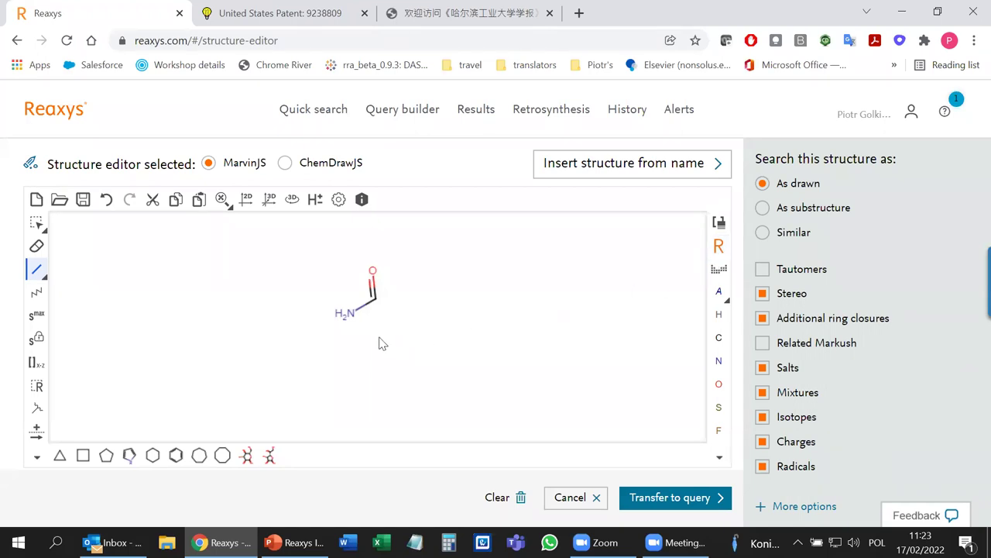
Attach two GH group generics to the amide nitrogen.
left_click(719, 268)
left_click(326, 447)
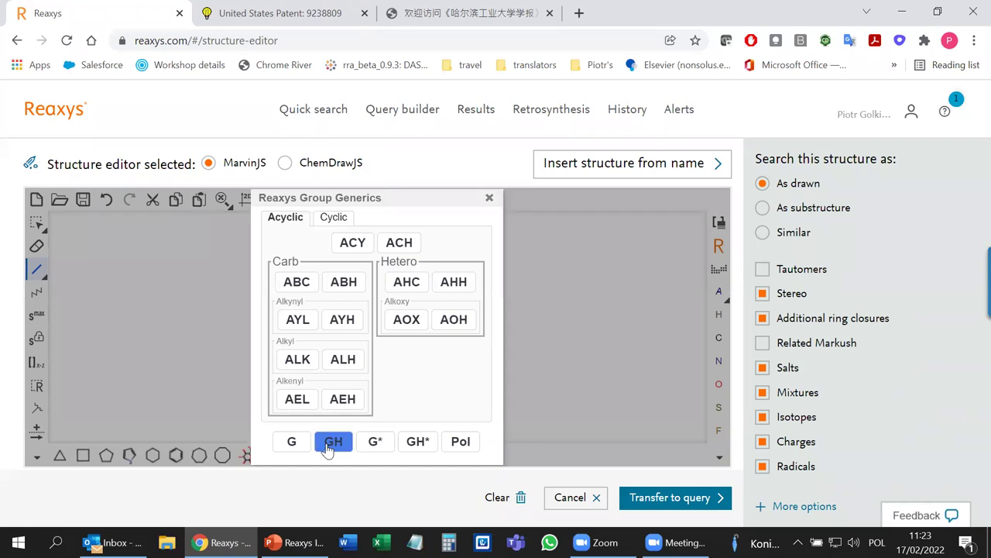
left_click(350, 318)
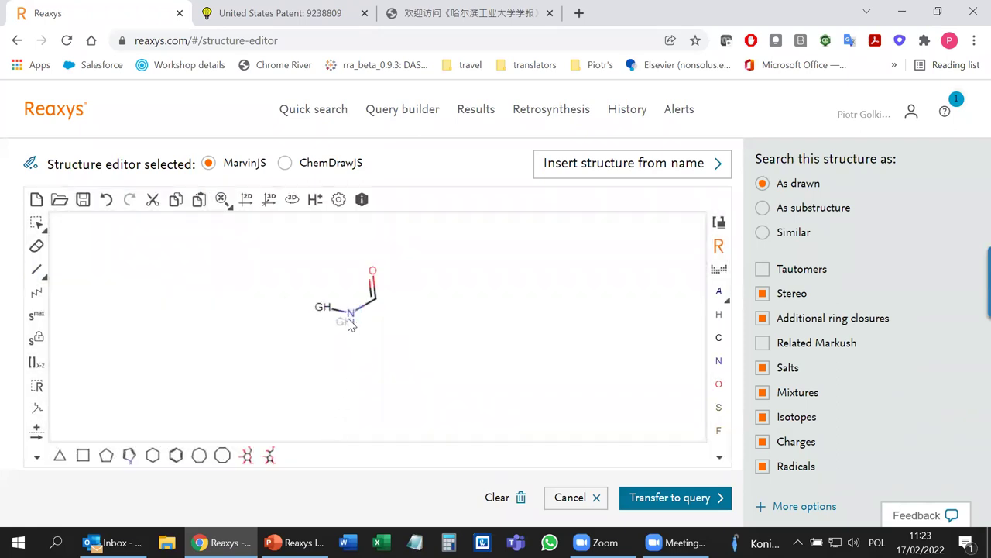
left_click(347, 318)
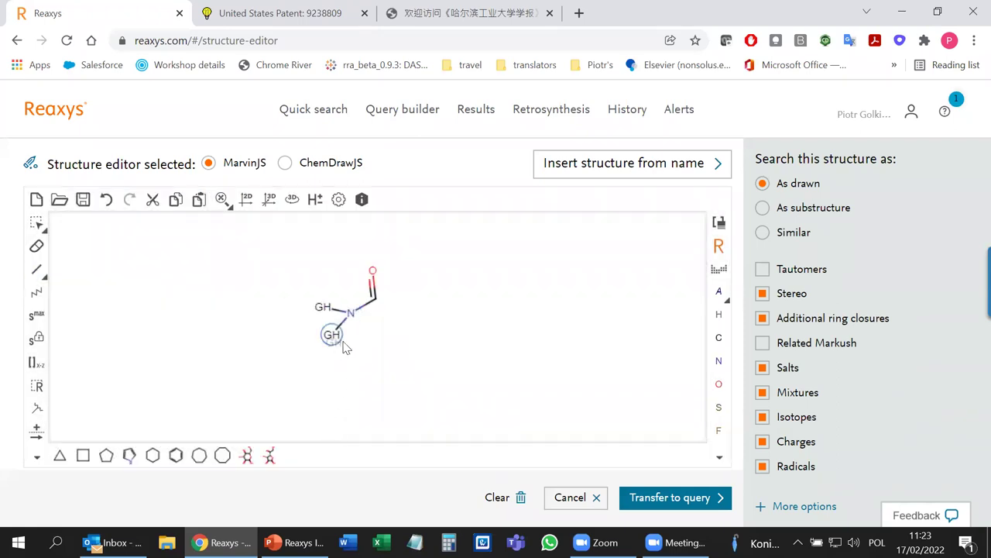
Attach a G group generic to the carbonyl carbon of the amide.
left_click(375, 299)
left_click(718, 246)
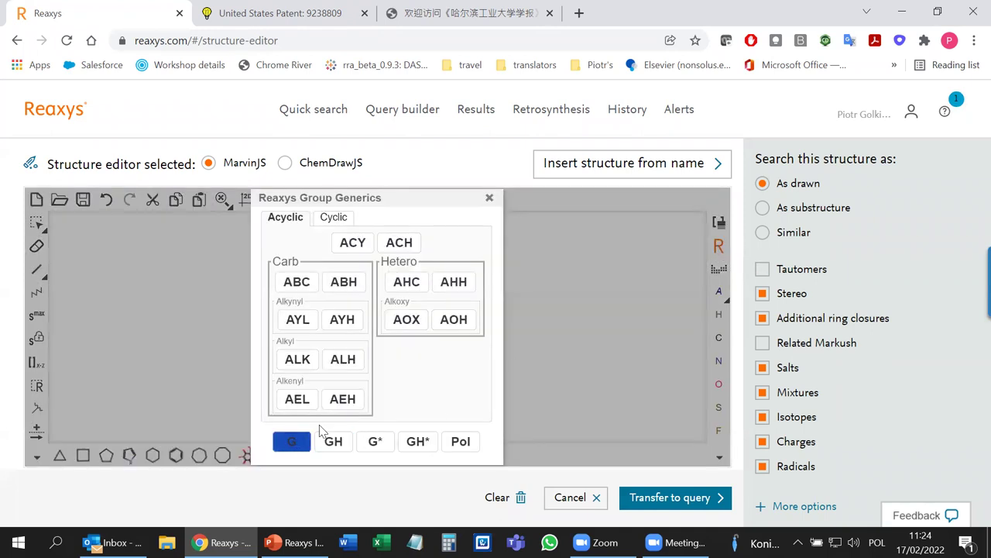
left_click(290, 440)
left_click(399, 314)
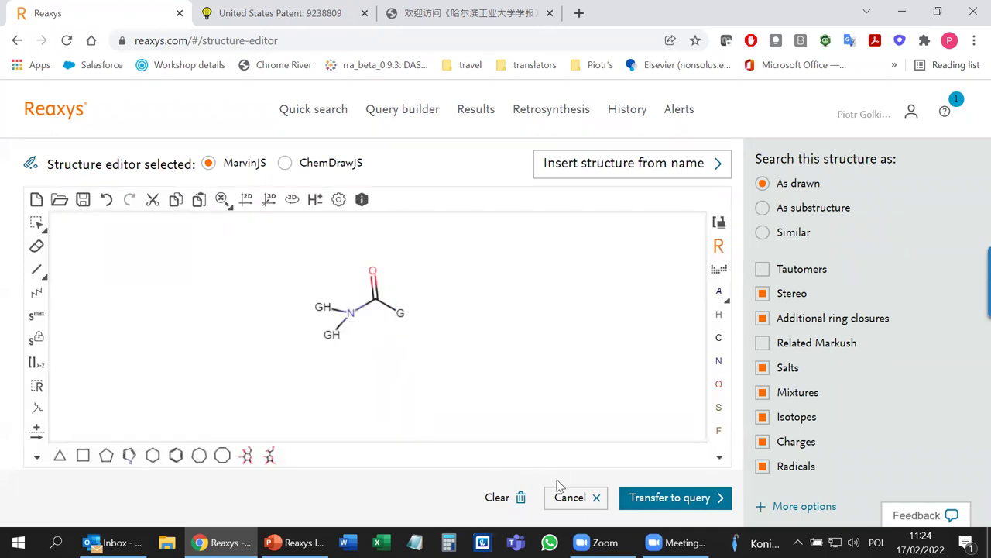
Transfer the amide structure to the query and run a Substances search.
left_click(691, 500)
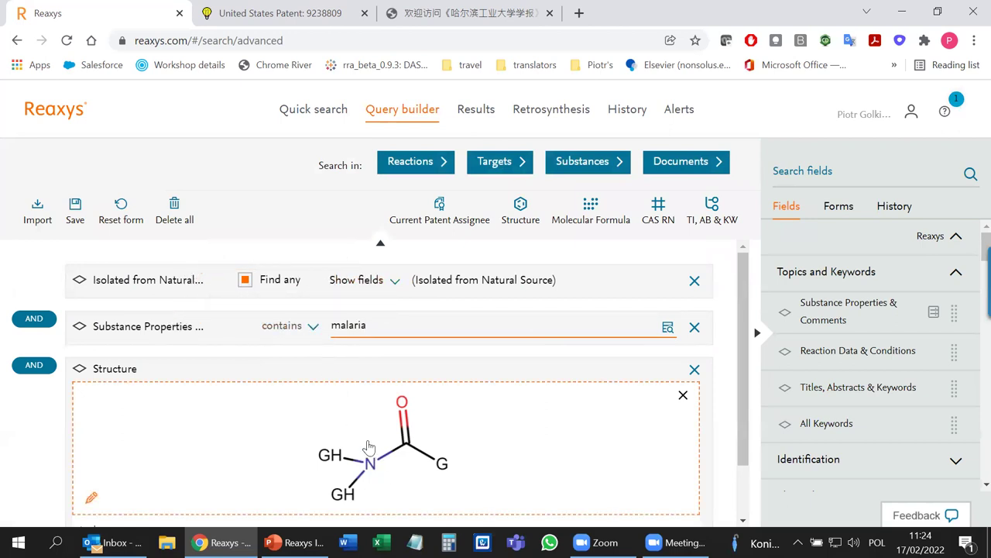
left_click(582, 163)
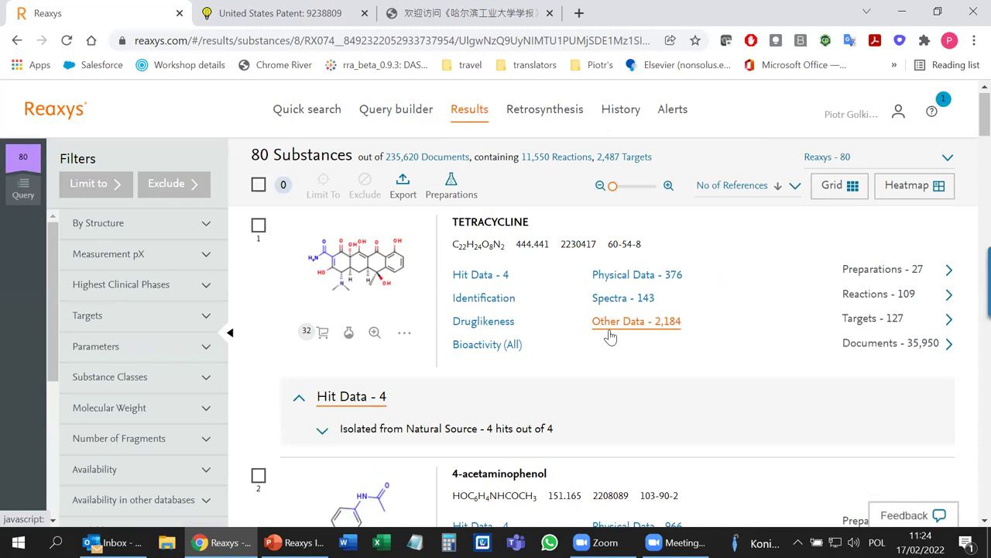
Examine the Isolated from Natural Source hits of the 4-acetaminophenol result and collapse the list.
scroll(609, 335, "down", 3)
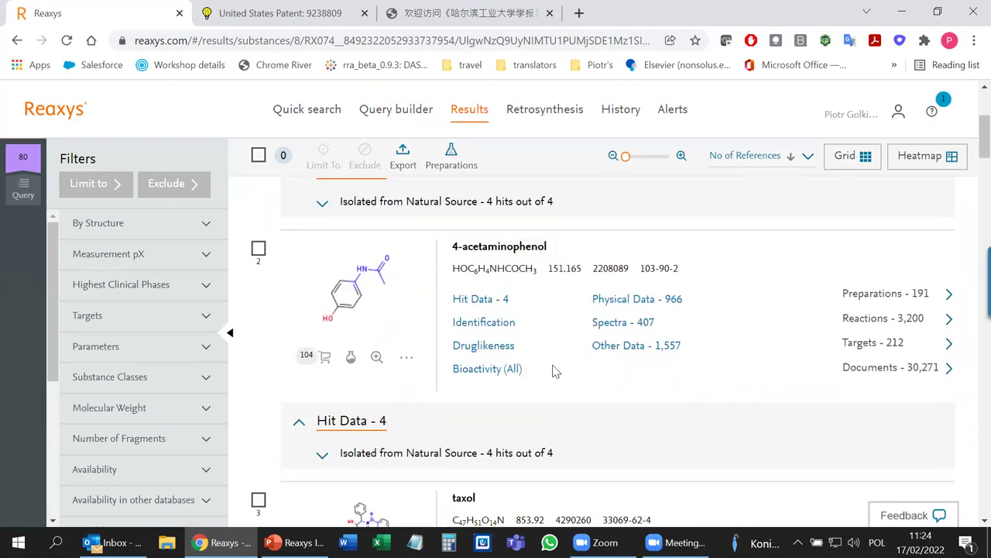
scroll(546, 382, "down", 1)
left_click(467, 381)
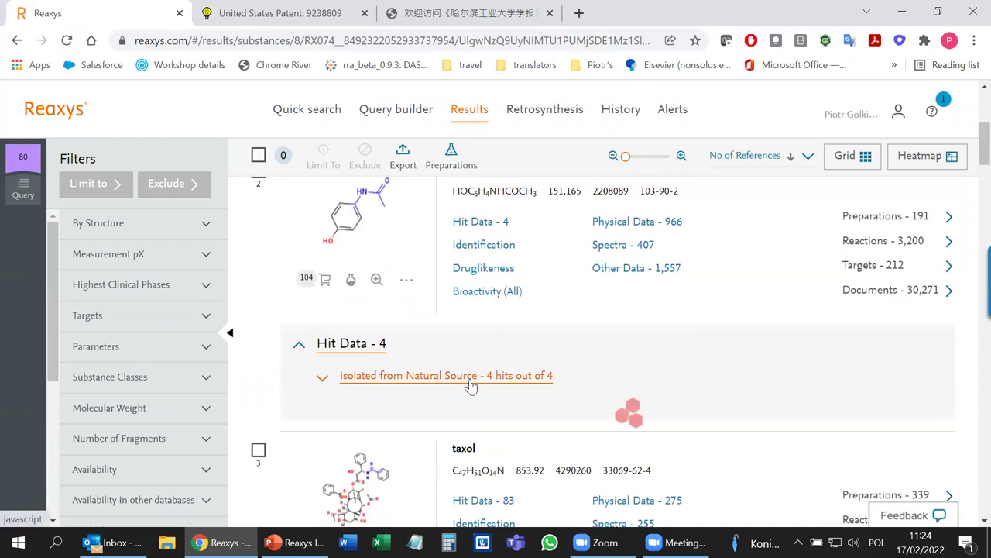
scroll(580, 380, "down", 3)
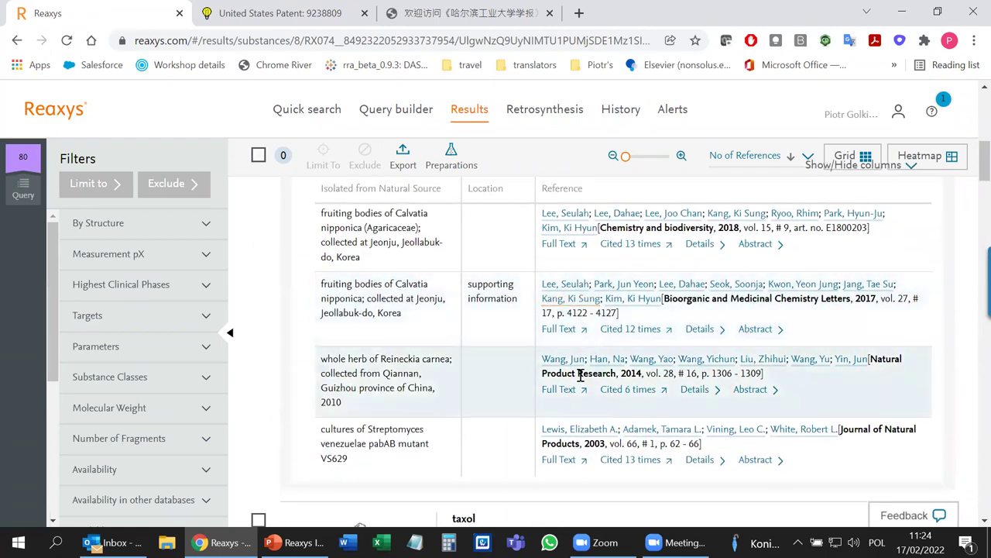
scroll(580, 378, "up", 3)
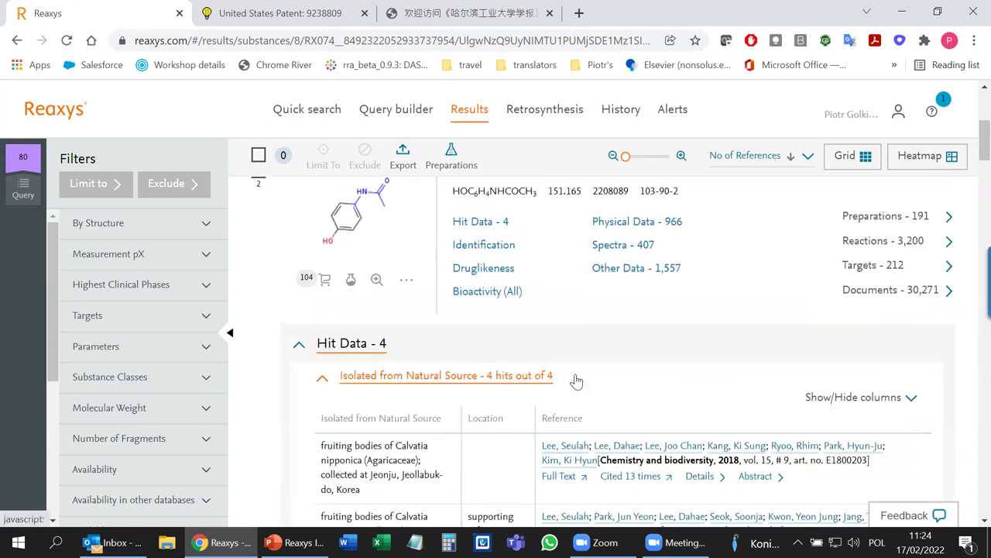
left_click(379, 379)
scroll(420, 370, "up", 2)
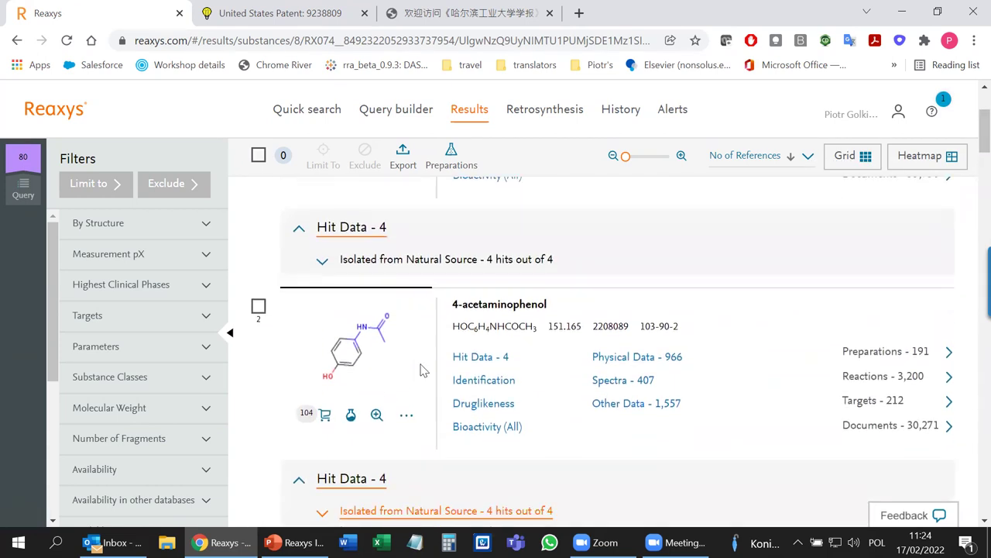
Examine the malaria-related Use hits of the taxol result, then collapse them.
scroll(420, 370, "down", 1)
scroll(597, 393, "down", 8)
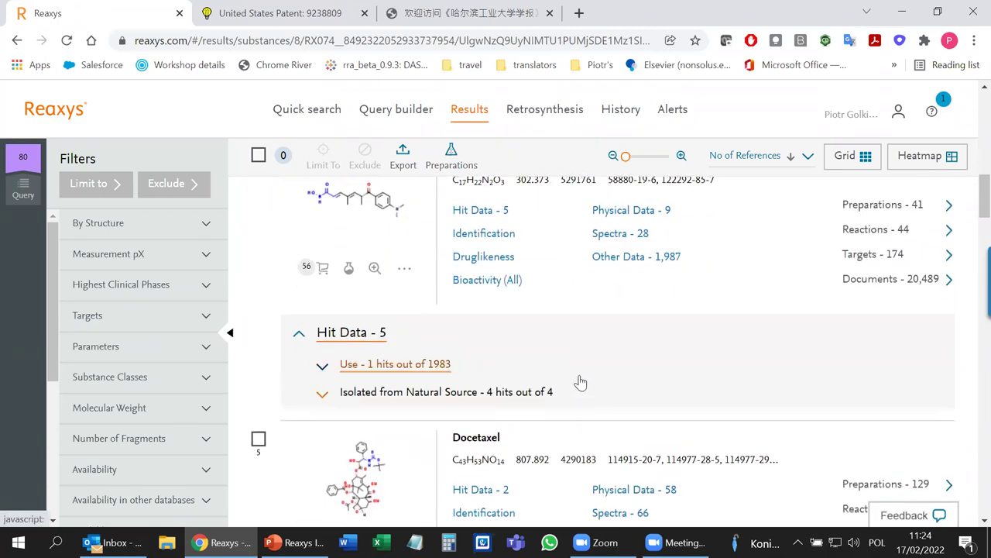
scroll(580, 381, "up", 3)
left_click(382, 318)
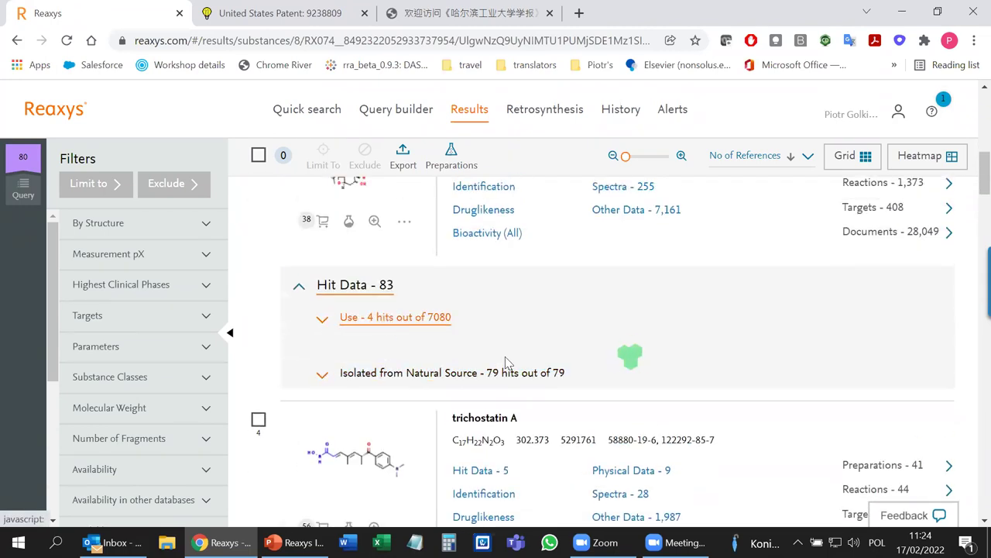
scroll(504, 354, "down", 1)
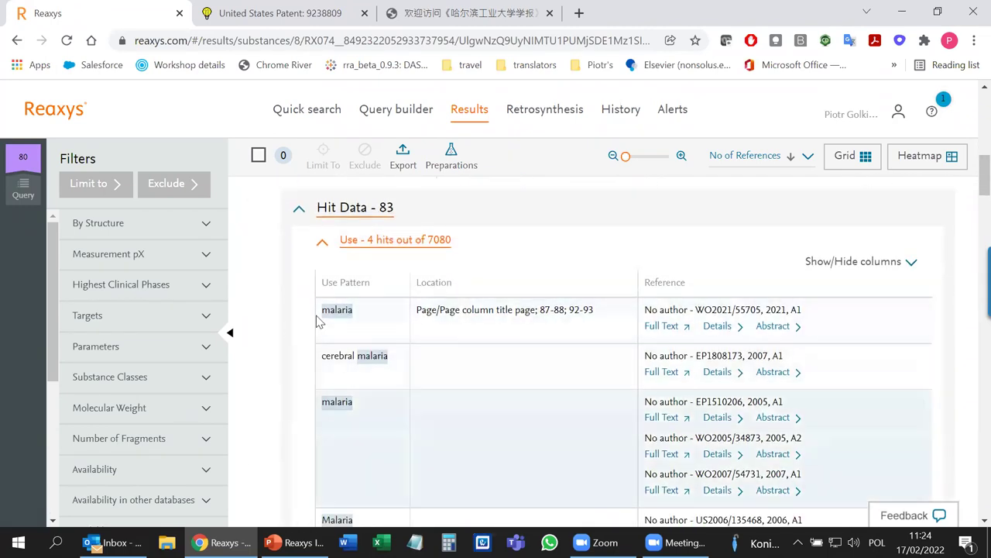
left_click(358, 241)
scroll(452, 339, "down", 2)
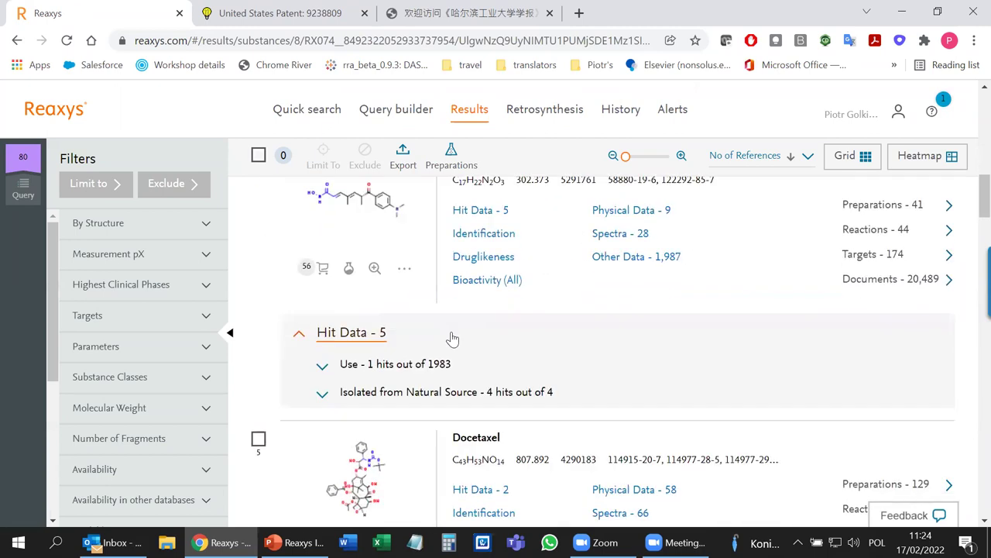
scroll(453, 339, "up", 10)
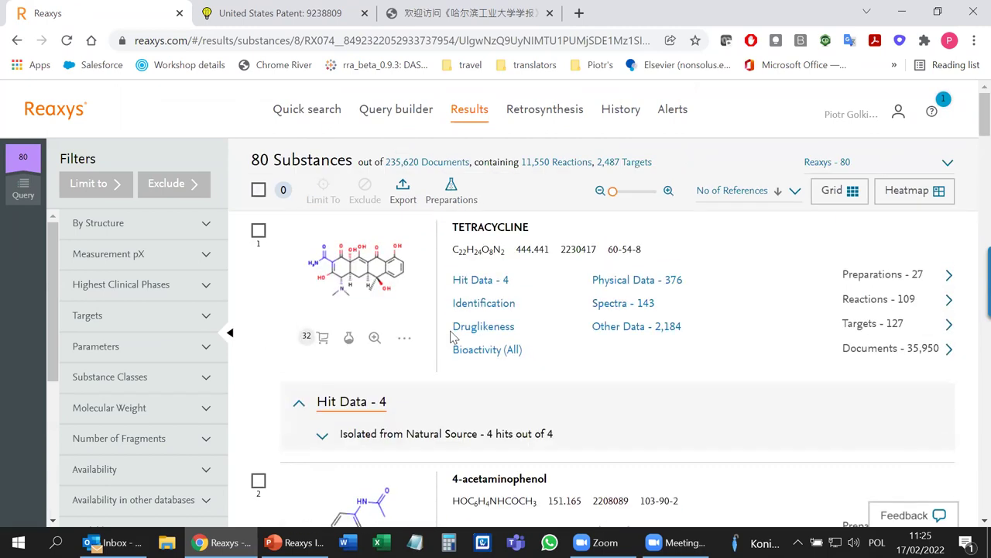
scroll(103, 377, "down", 2)
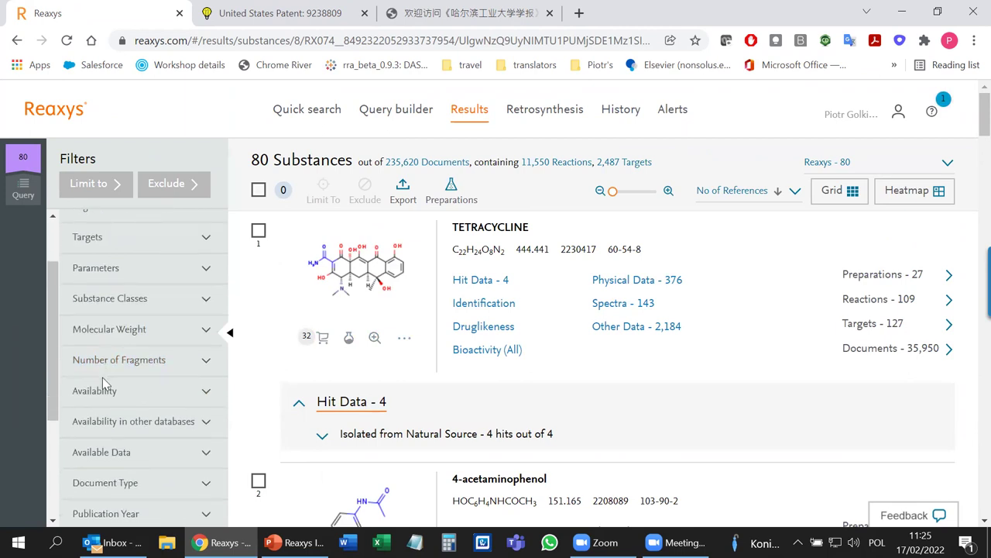
scroll(498, 413, "down", 6)
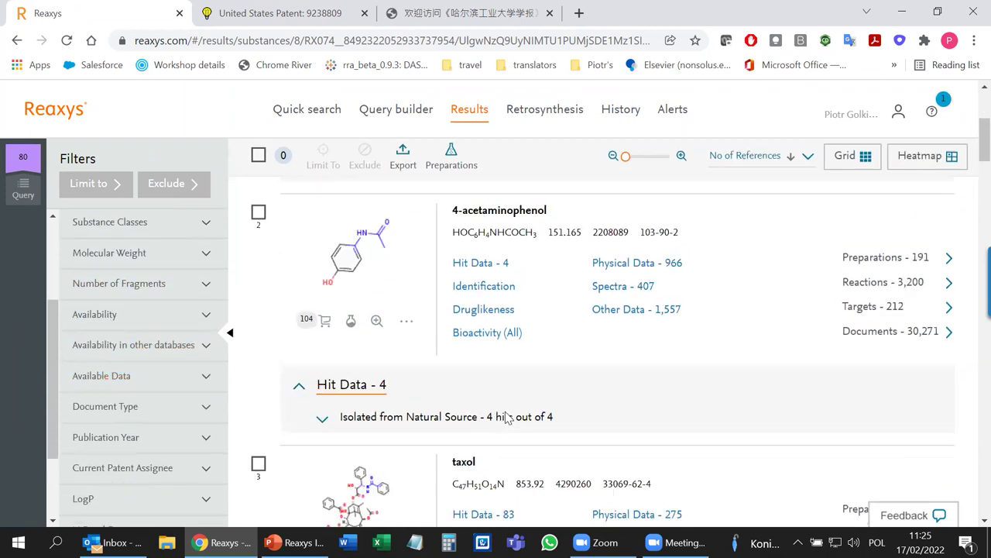
scroll(499, 409, "up", 6)
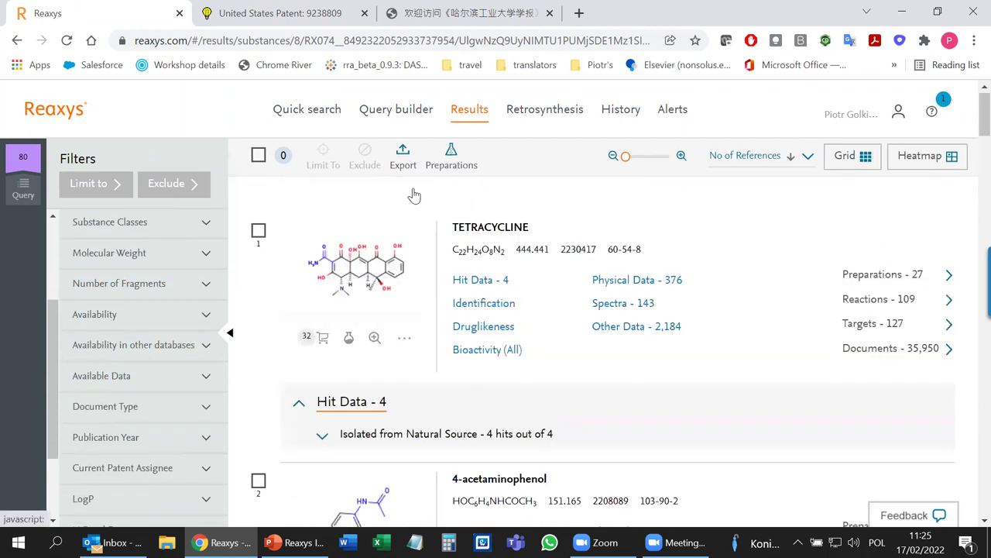
Return to the query, find the Solubility field with the term solub, add it as a condition and show its fields.
left_click(396, 109)
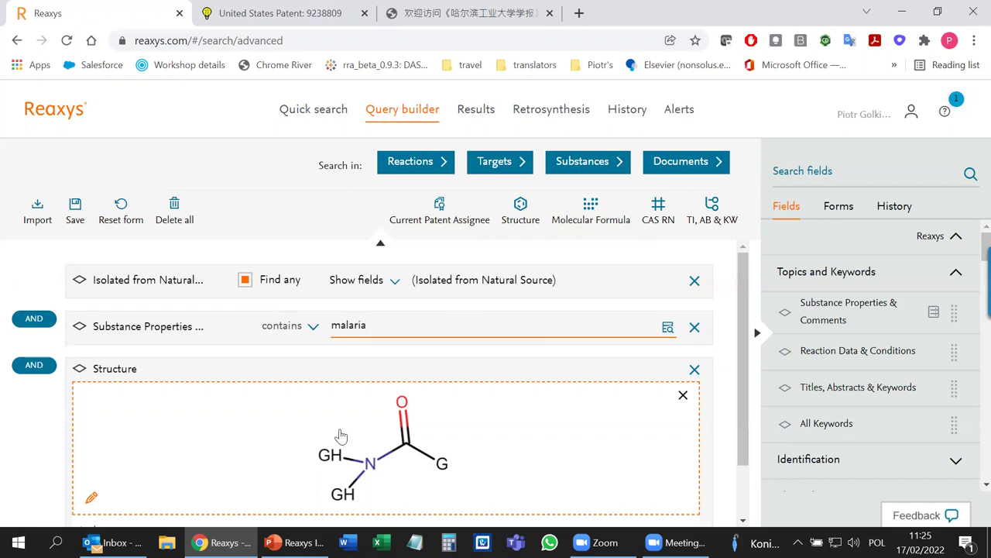
left_click(794, 170)
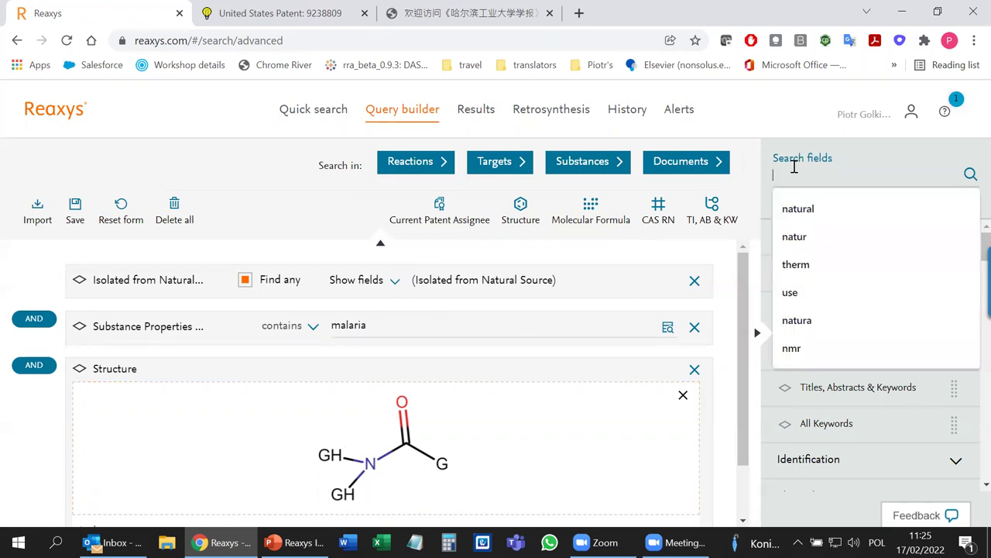
type("solub")
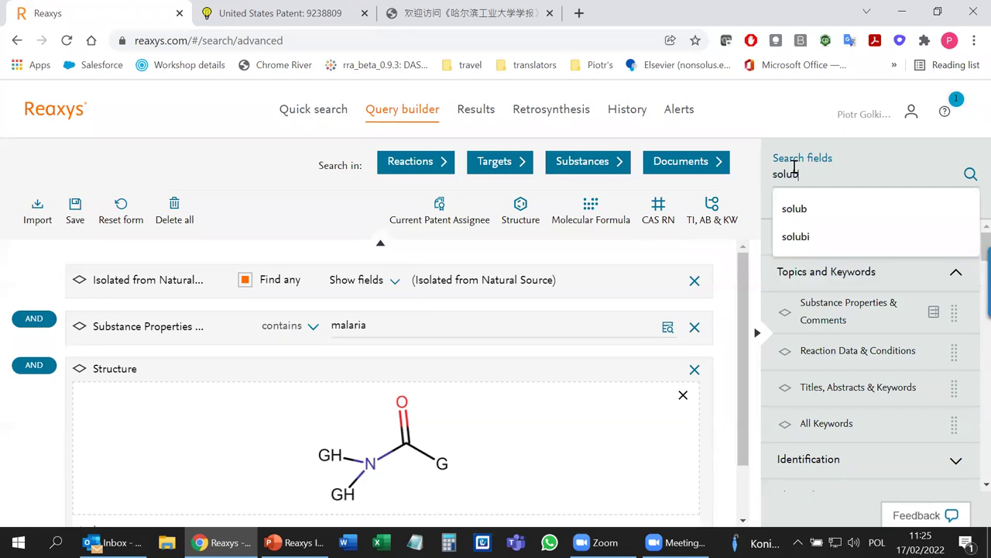
left_click(842, 366)
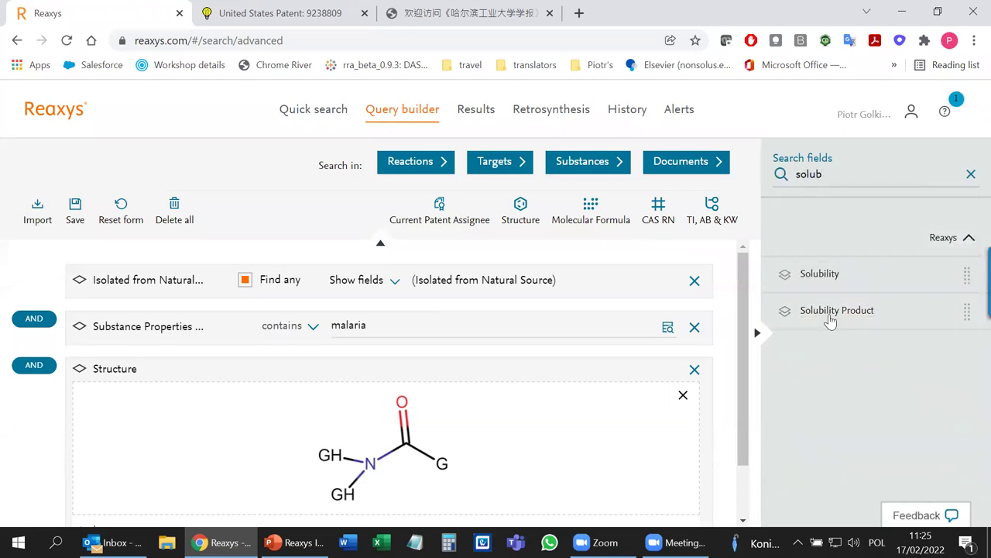
left_click(819, 275)
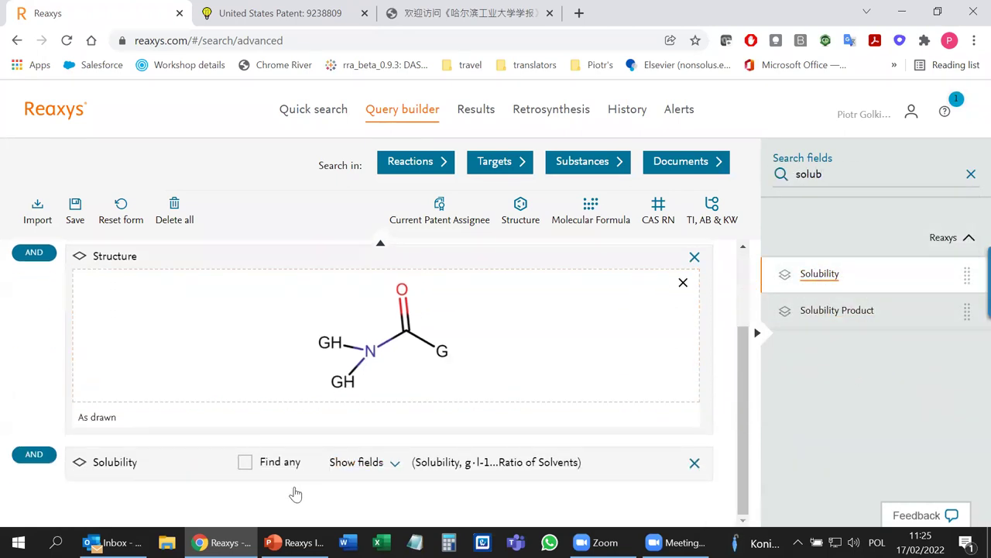
left_click(341, 464)
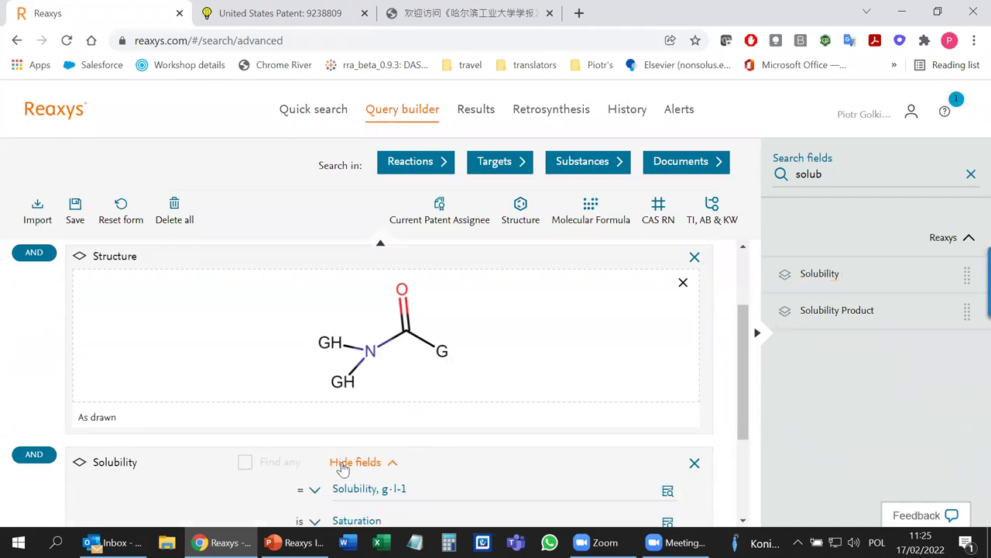
Set the Solubility condition's solvent to water and run a Substances search.
scroll(345, 460, "down", 2)
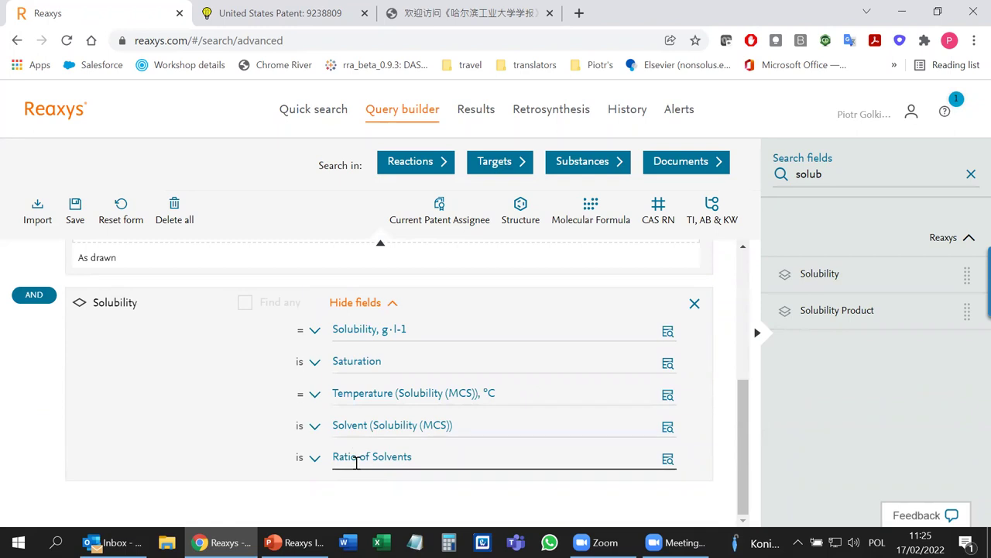
left_click(357, 423)
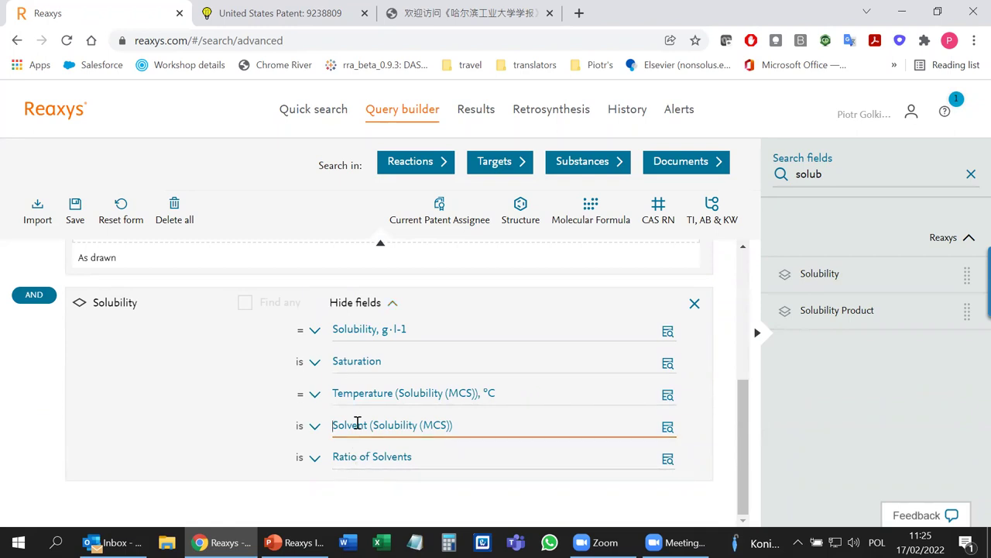
type("wat")
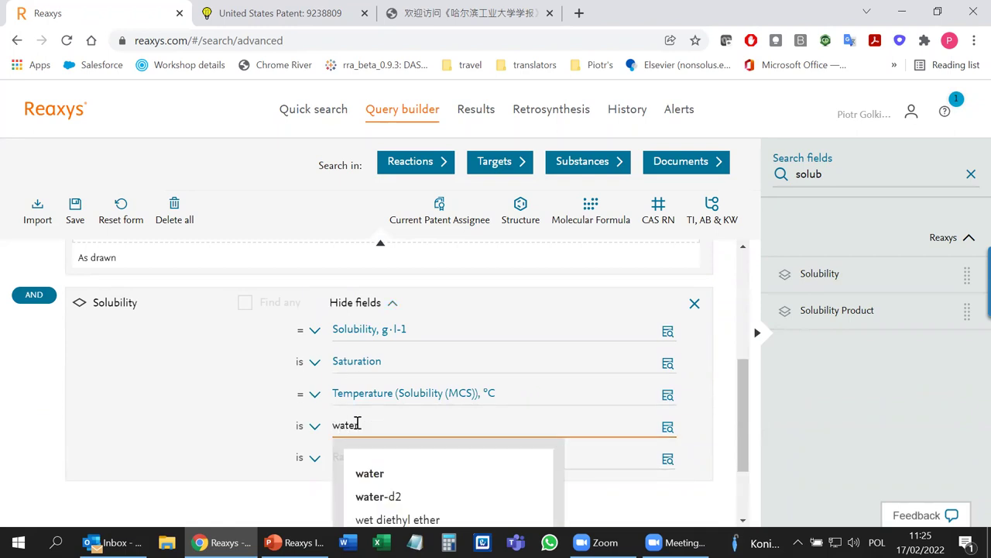
type("er")
left_click(583, 163)
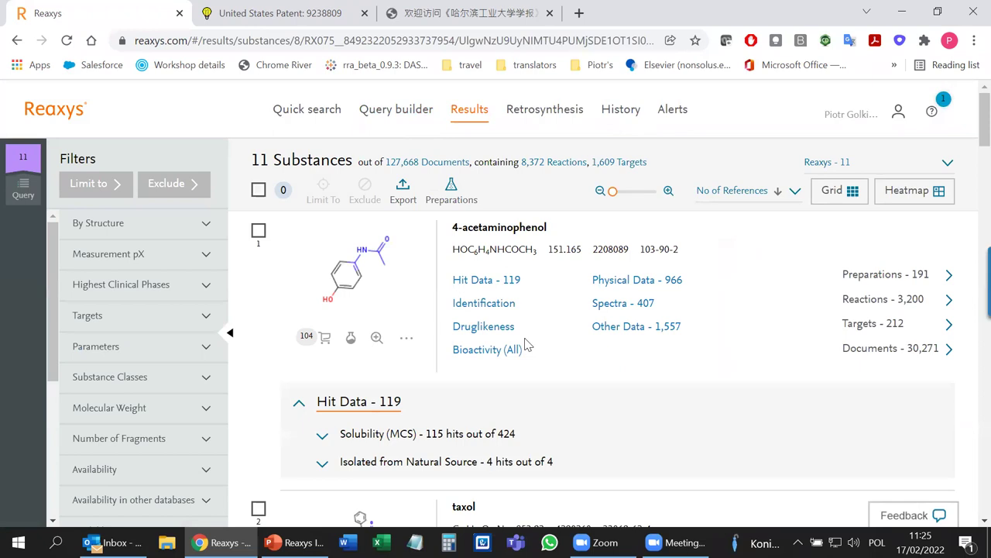
Examine the Solubility (MCS) hits of the 4-acetaminophenol result, checking the solvent entries.
scroll(431, 276, "down", 1)
left_click(452, 360)
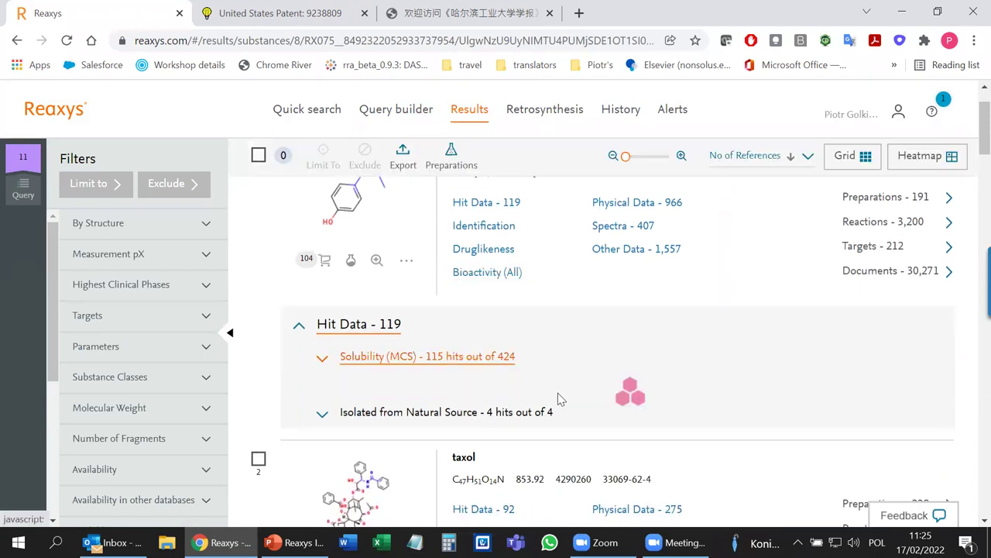
scroll(658, 402, "down", 3)
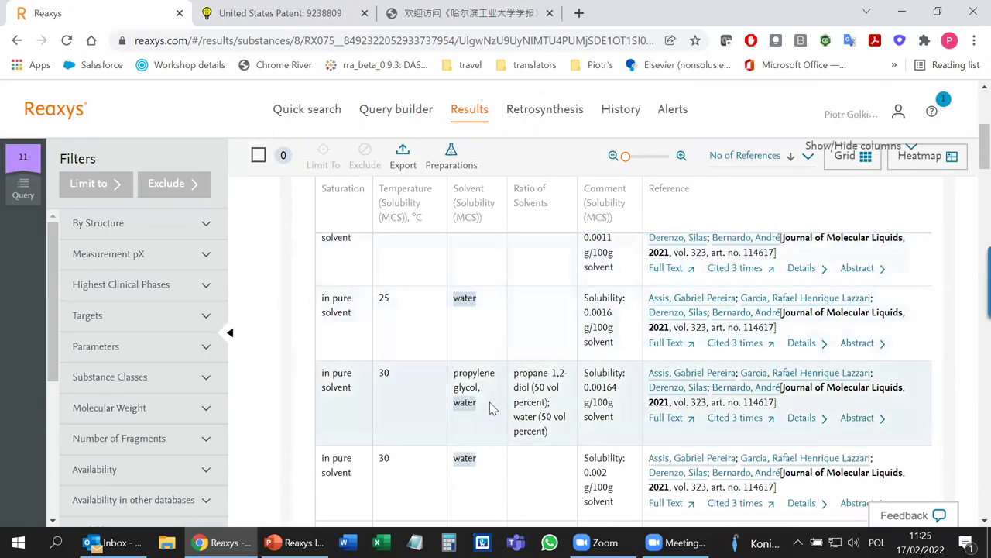
scroll(470, 458, "up", 4)
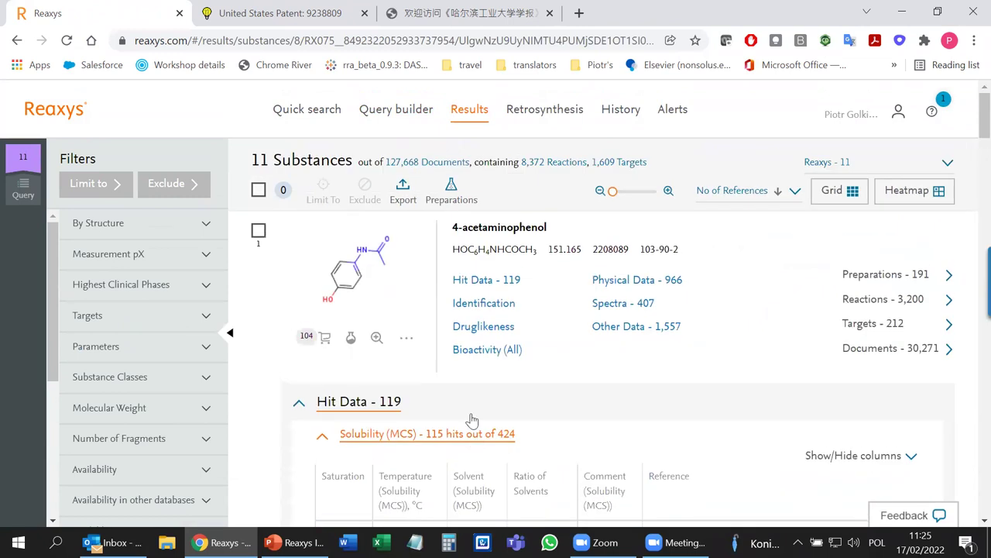
Return to the query, delete all its conditions and open the editor for a new structure.
left_click(400, 113)
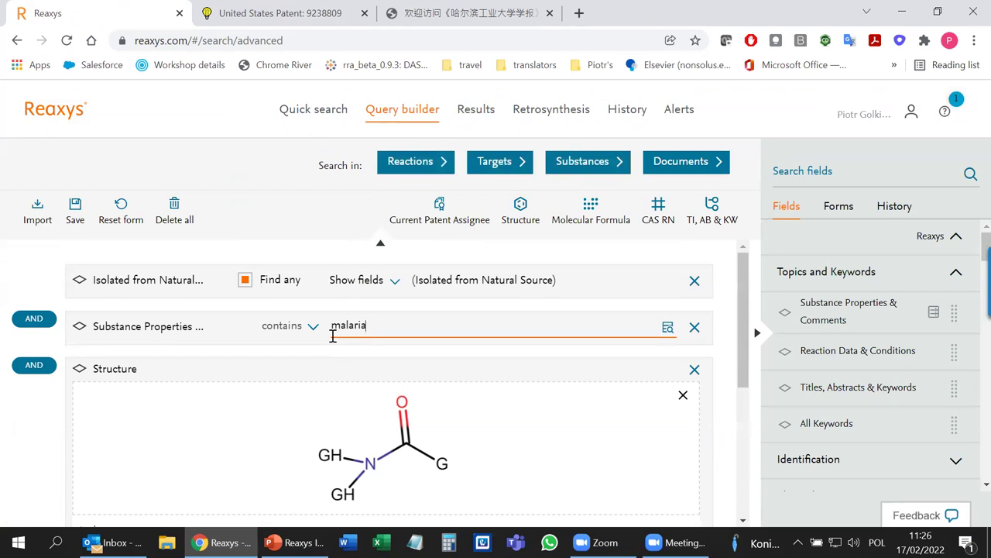
left_click(171, 206)
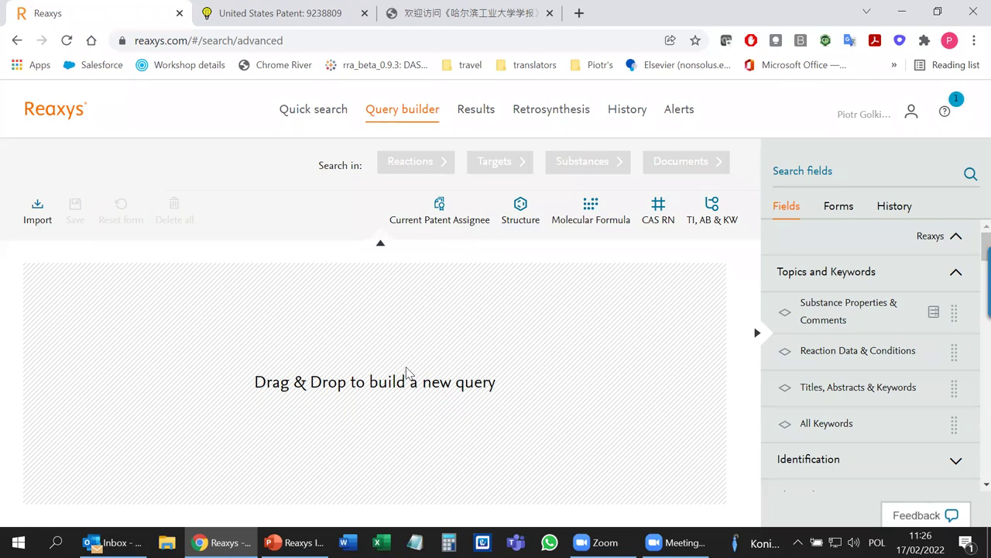
left_click(519, 215)
left_click(393, 311)
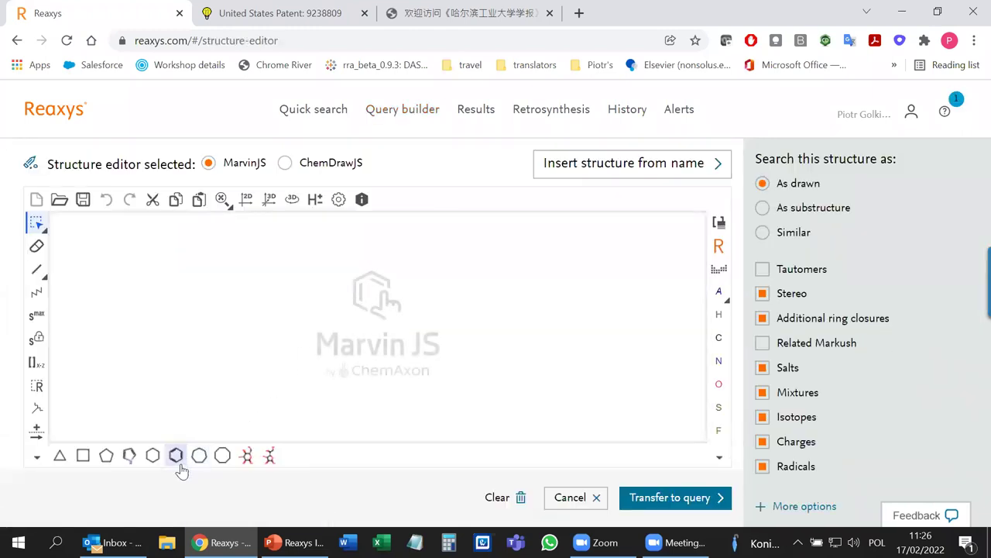
Draw a cyclohexane ring fused to a cyclopentane ring and place two nitrogens in the six-membered ring, one carbon apart.
left_click(152, 456)
left_click(328, 327)
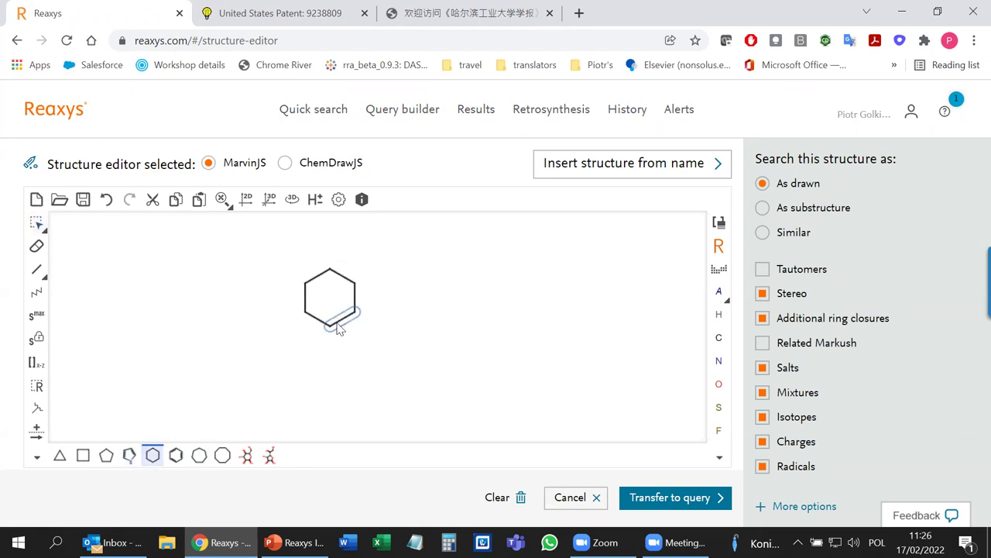
left_click(106, 458)
left_click(360, 308)
key("n")
left_click(305, 282)
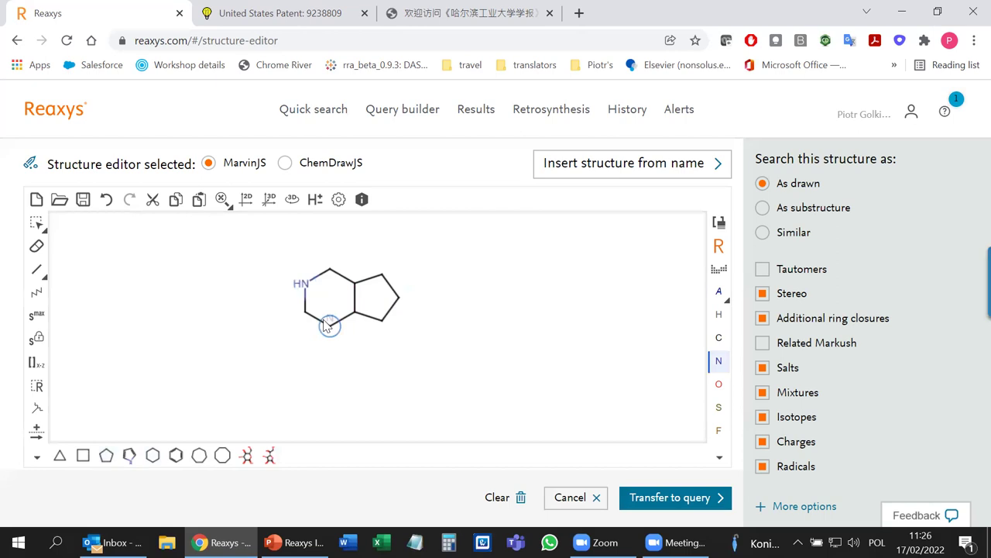
left_click(329, 326)
Add double bonds at the ring fusion and in the five-membered ring, and replace the latter's two carbons next to the fusion with nitrogens.
left_click(356, 298)
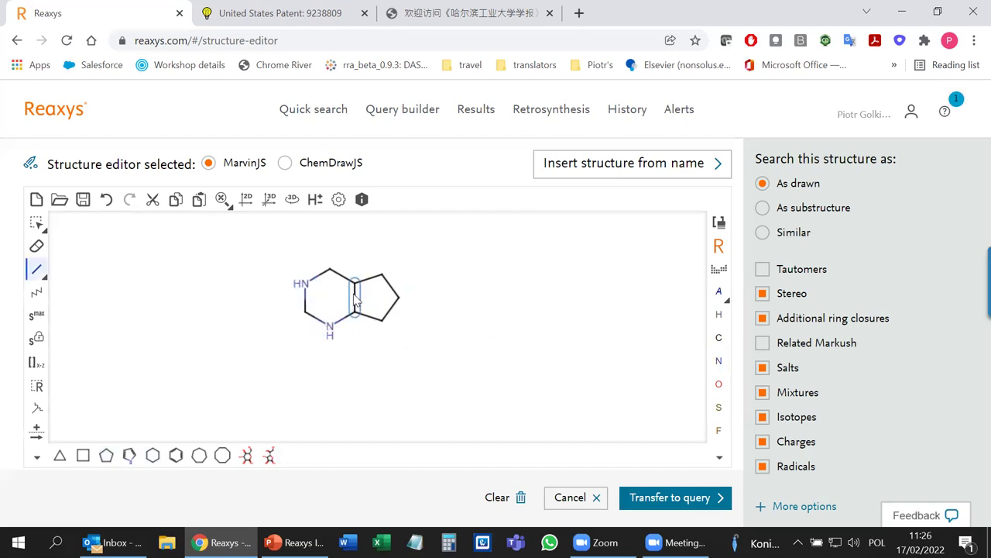
left_click(389, 314)
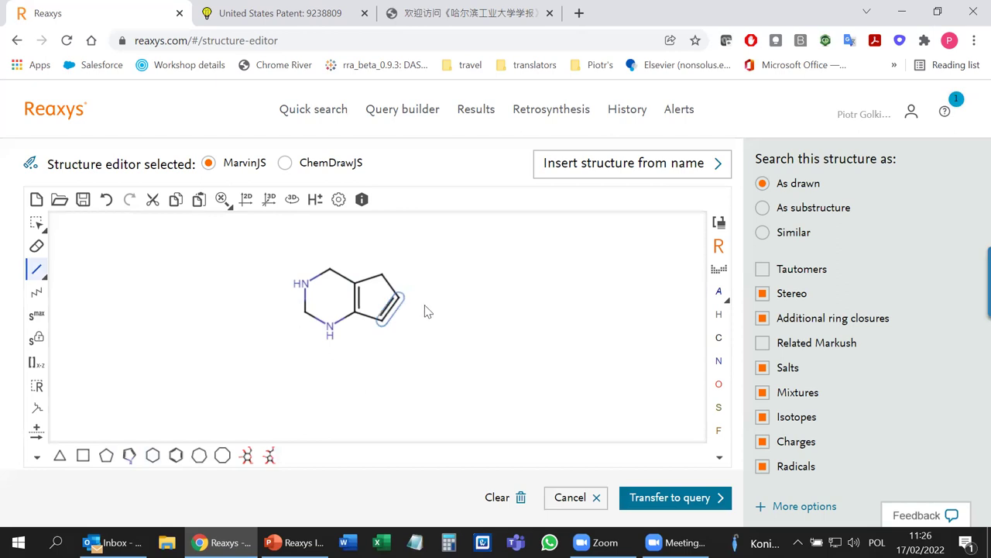
key("n")
left_click(380, 320)
left_click(382, 267)
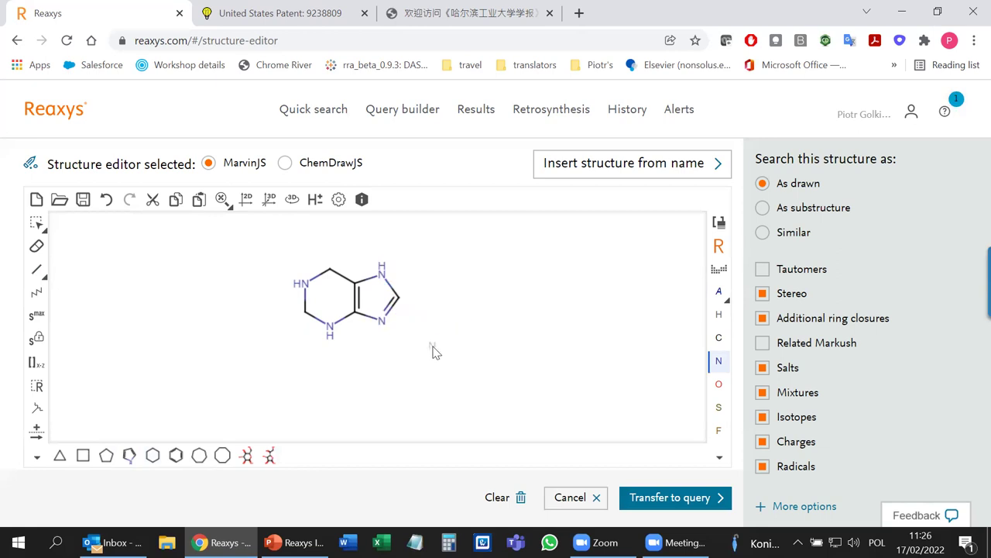
key("Escape")
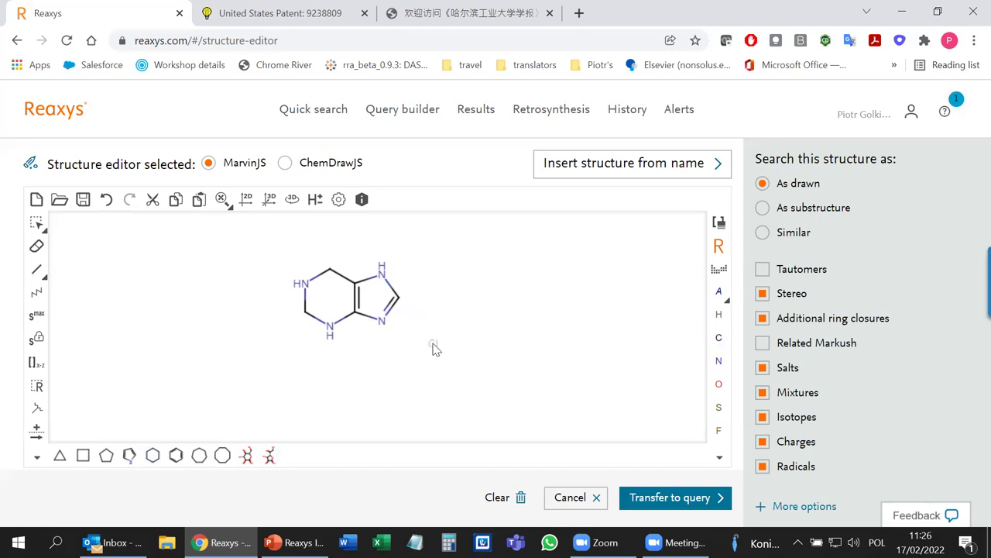
Attach a halogen X to the carbon between the five-membered ring's nitrogens and transfer the structure as a substructure on all atoms.
left_click_drag(398, 299, 449, 302)
left_click(726, 298)
left_click(717, 313)
left_click(427, 297)
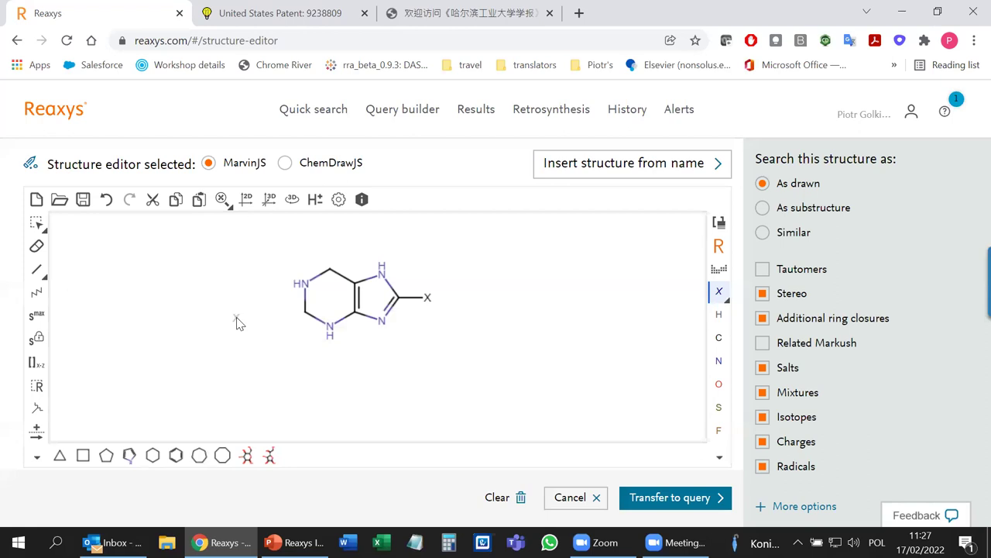
left_click(763, 207)
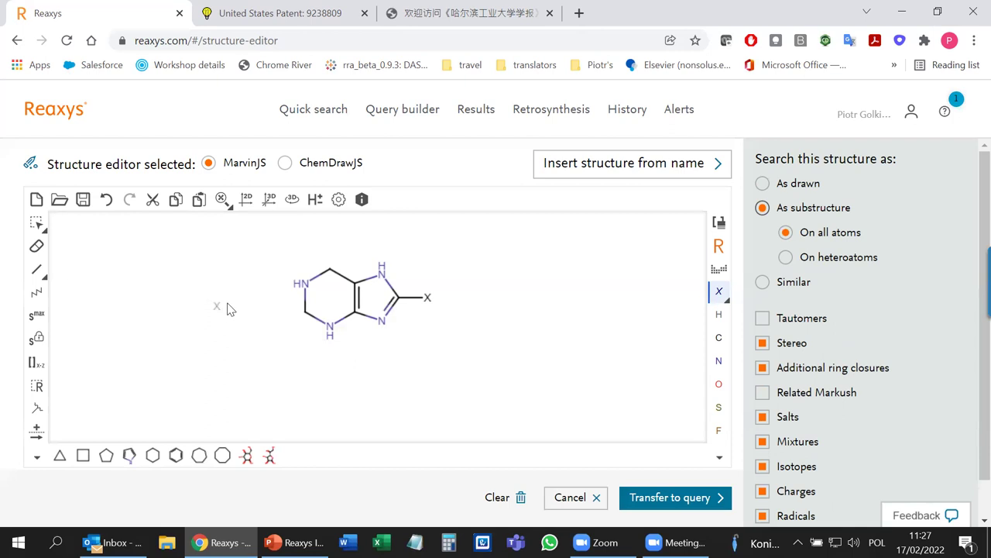
left_click(650, 504)
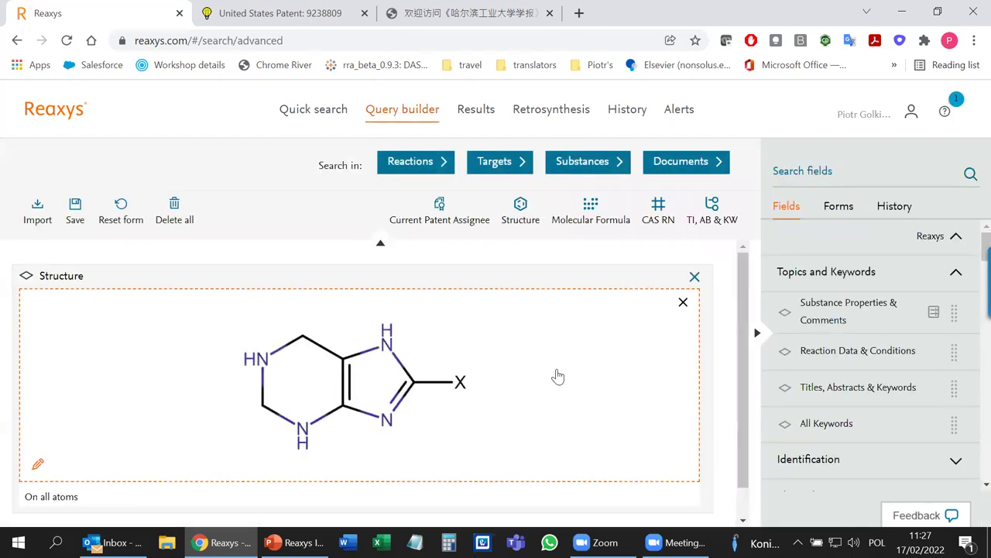
Add a Substance Properties & Comments condition to the query, set as contains alzheimer.
left_click(840, 310)
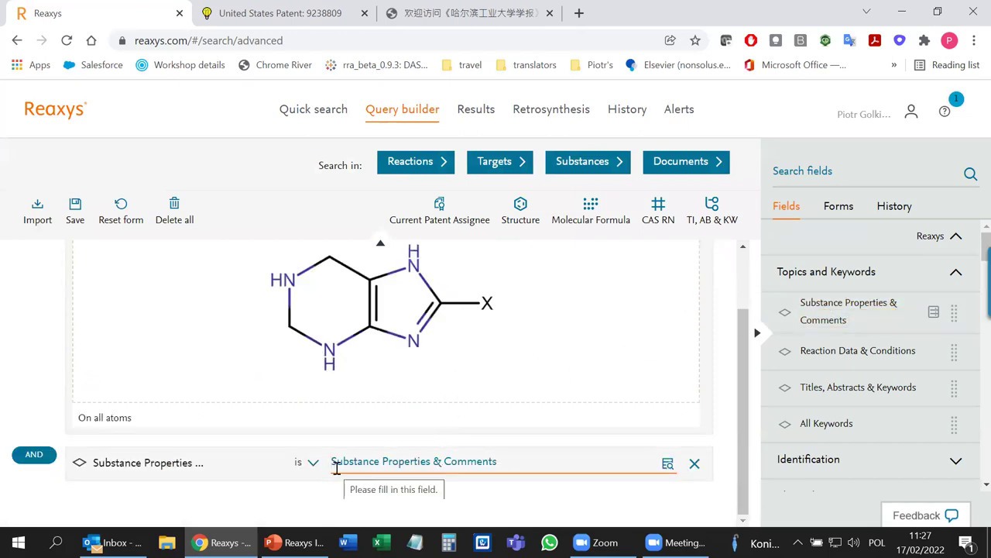
type("alzheimer")
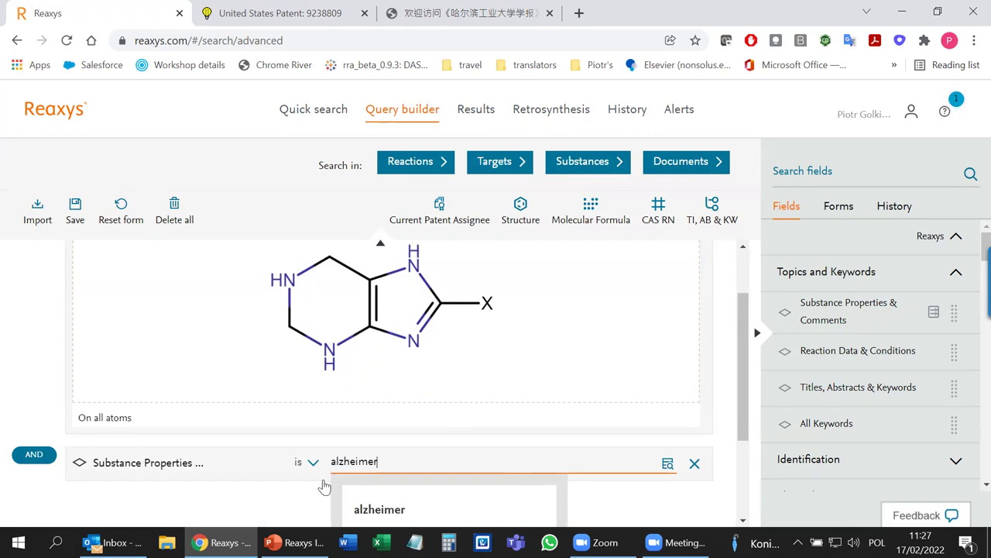
left_click(300, 504)
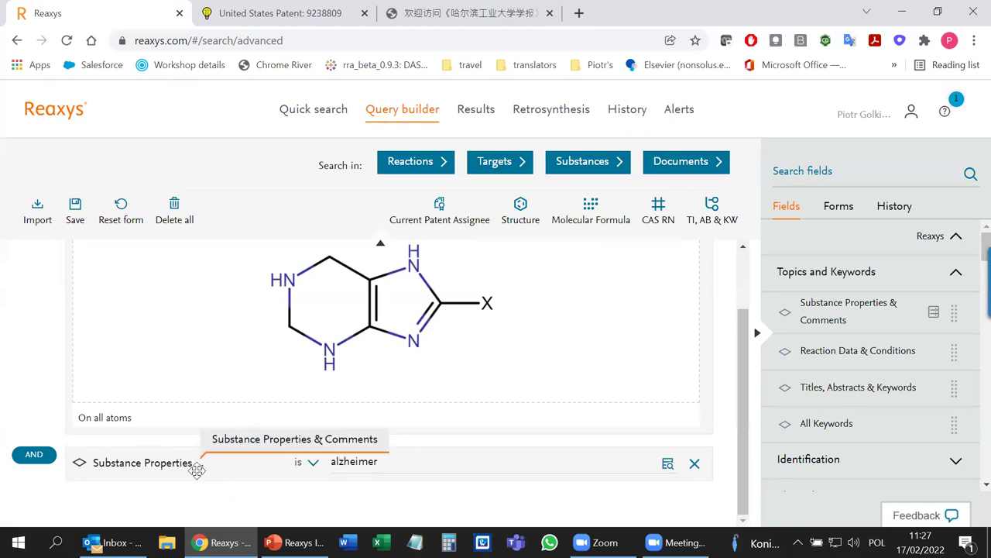
left_click(313, 465)
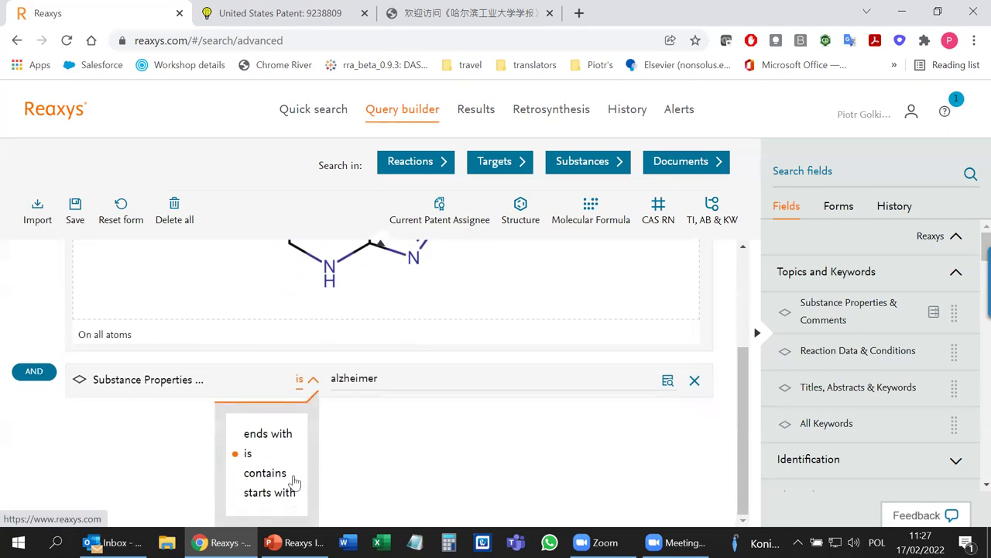
left_click(298, 476)
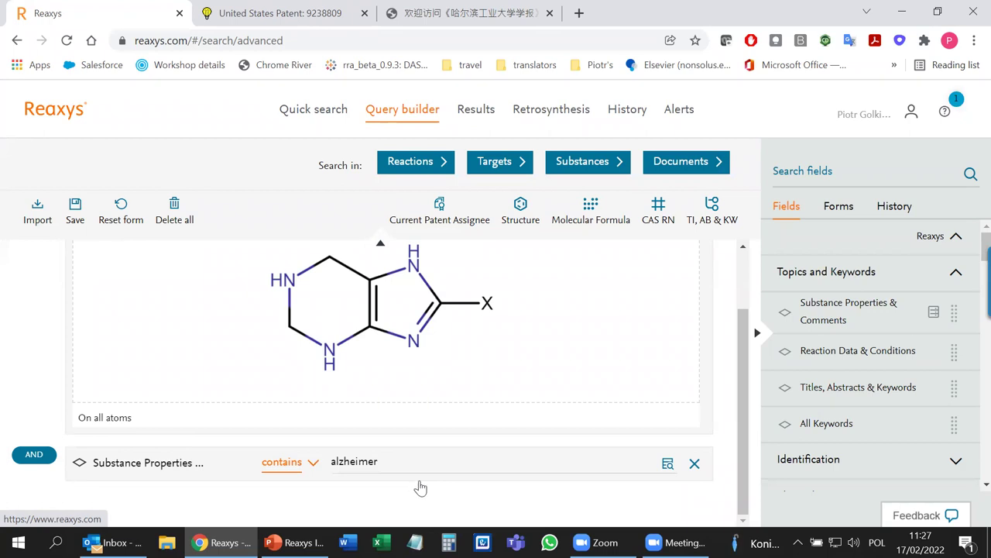
Try a Substances search with the halogenated structure and alzheimer conditions, dismiss the message and review the query.
scroll(444, 458, "up", 1)
left_click(594, 171)
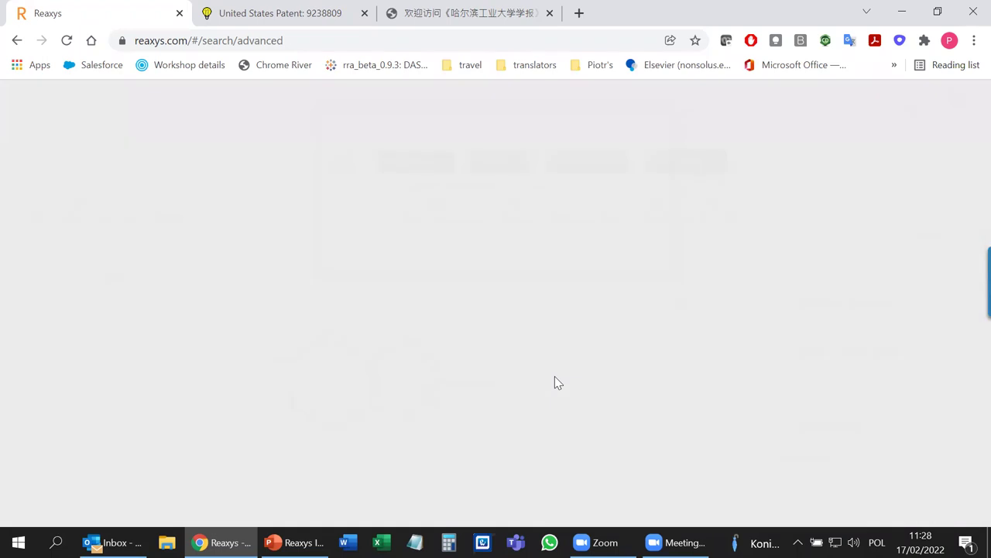
left_click(626, 283)
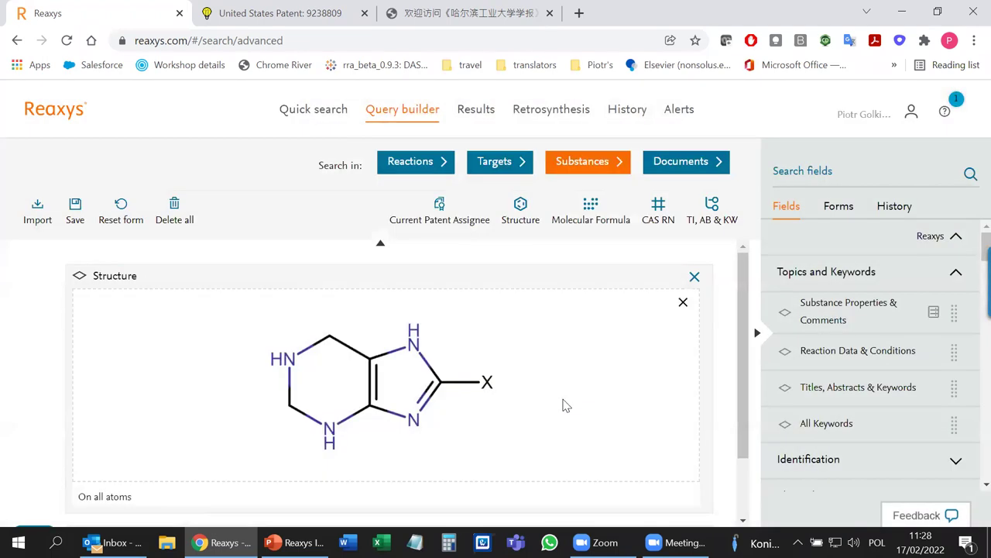
scroll(568, 403, "down", 1)
scroll(571, 401, "up", 1)
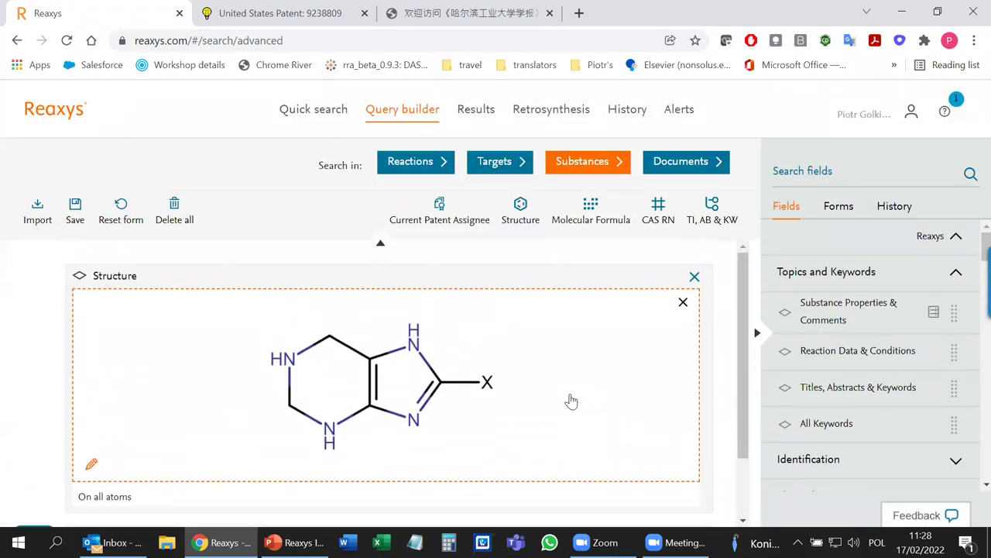
scroll(571, 401, "down", 1)
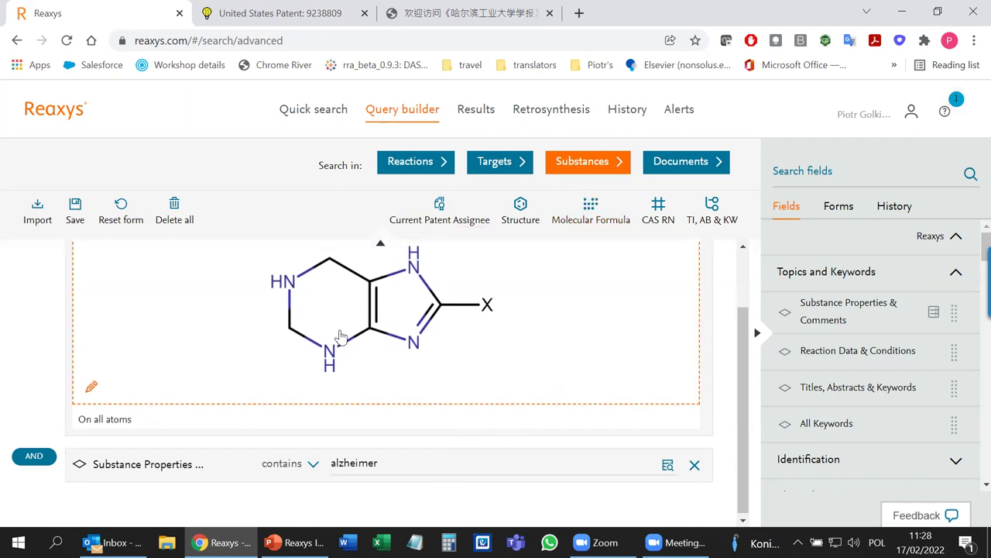
Turn the drawn structure into a reaction product with a preceding reaction arrow, transfer it to the query and run a Reactions search.
left_click(180, 324)
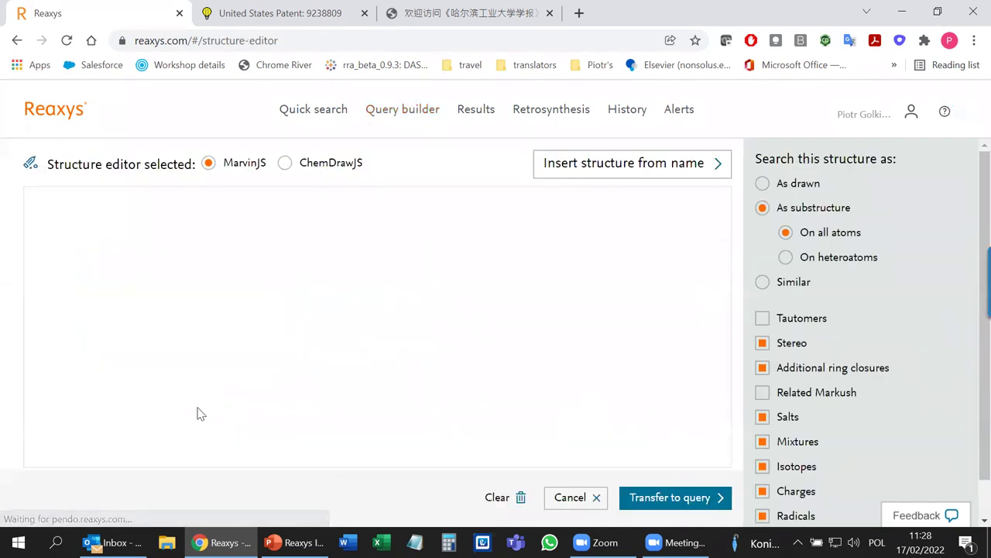
left_click_drag(154, 330, 264, 330)
left_click(658, 497)
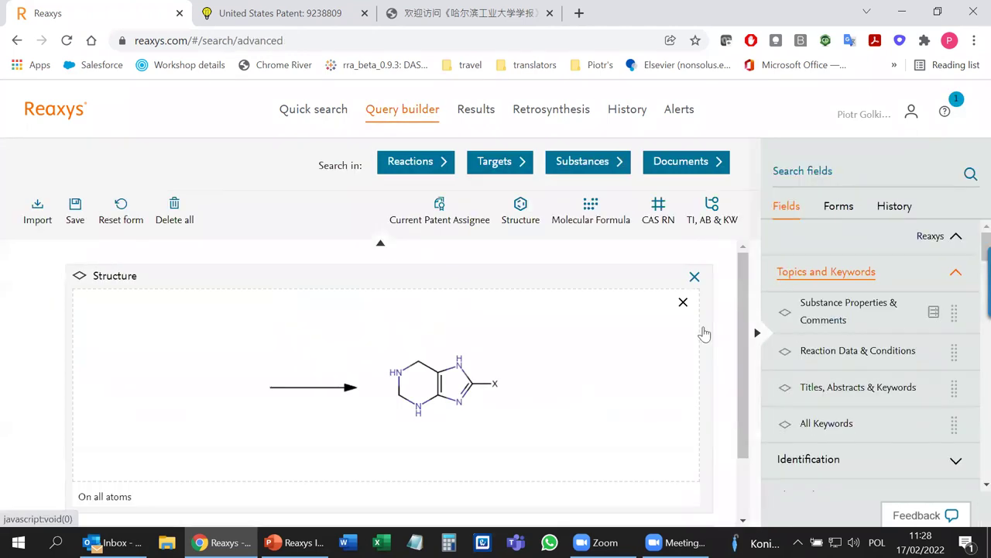
left_click(408, 165)
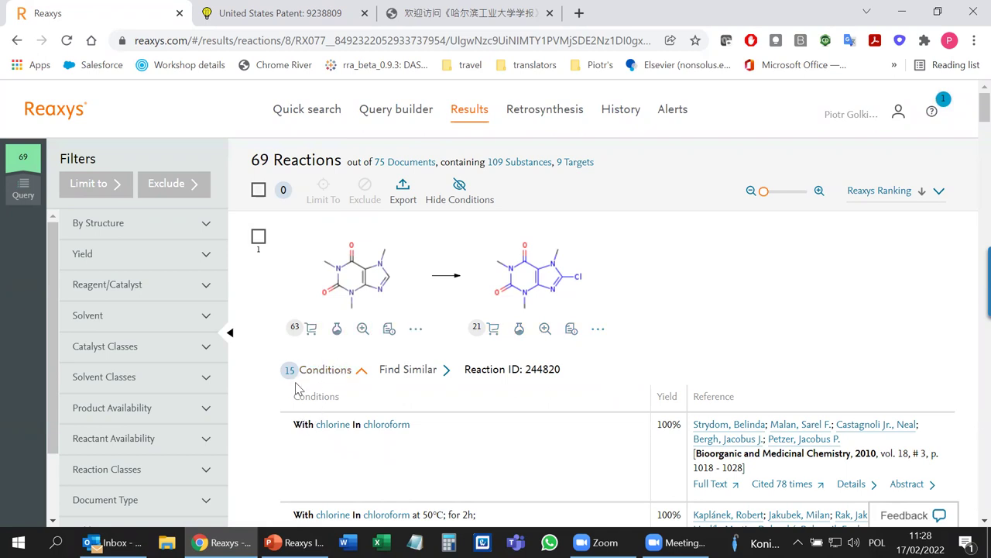
Limit the reactions to the Green solvent class and examine the conditions of the filtered reactions.
left_click(113, 379)
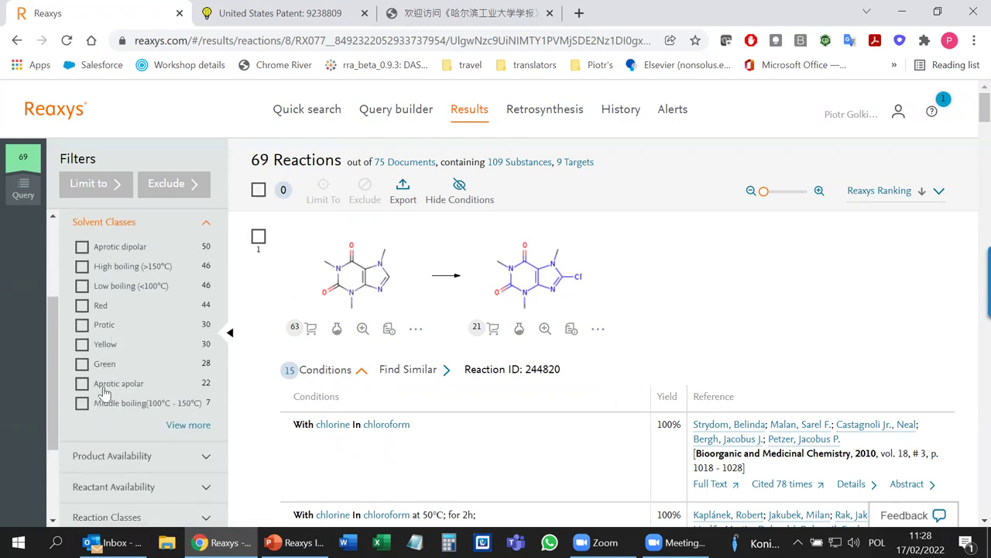
left_click(81, 364)
left_click(86, 183)
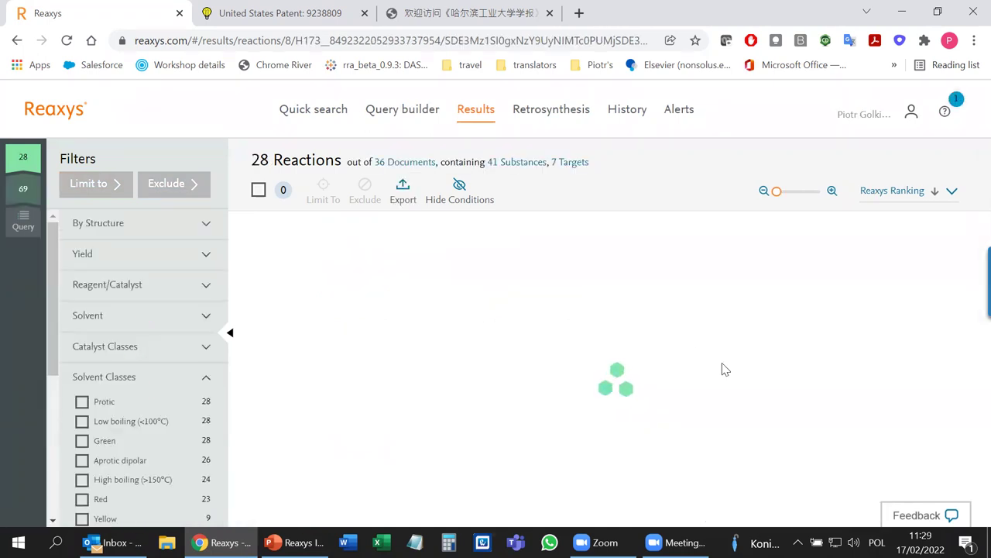
scroll(727, 369, "down", 4)
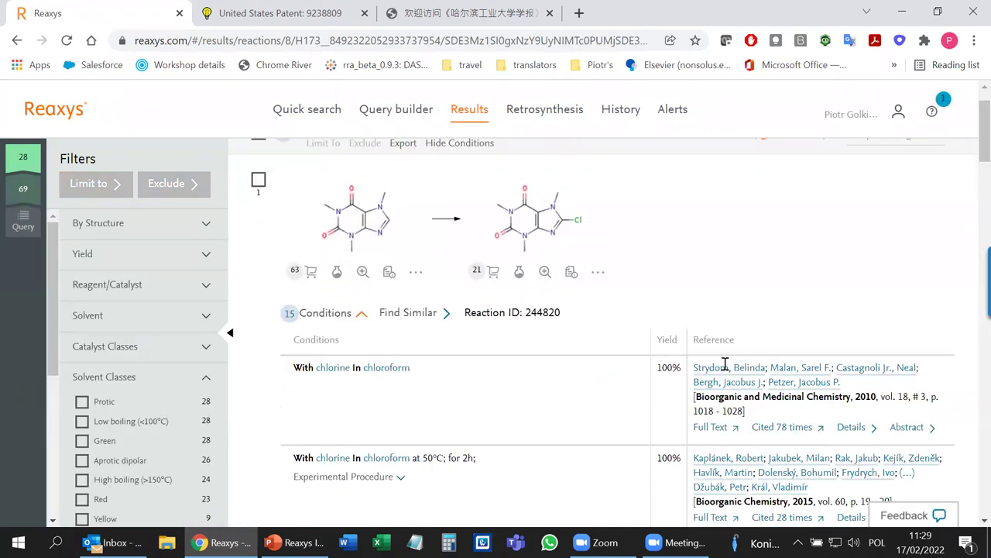
scroll(721, 362, "down", 7)
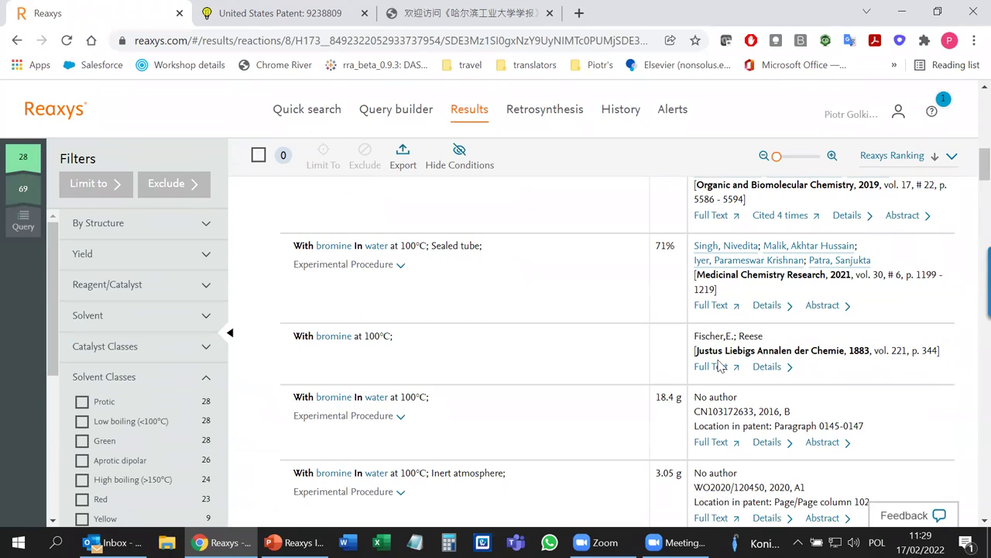
Return from the reaction results to the query builder and delete the whole existing query.
scroll(526, 279, "up", 4)
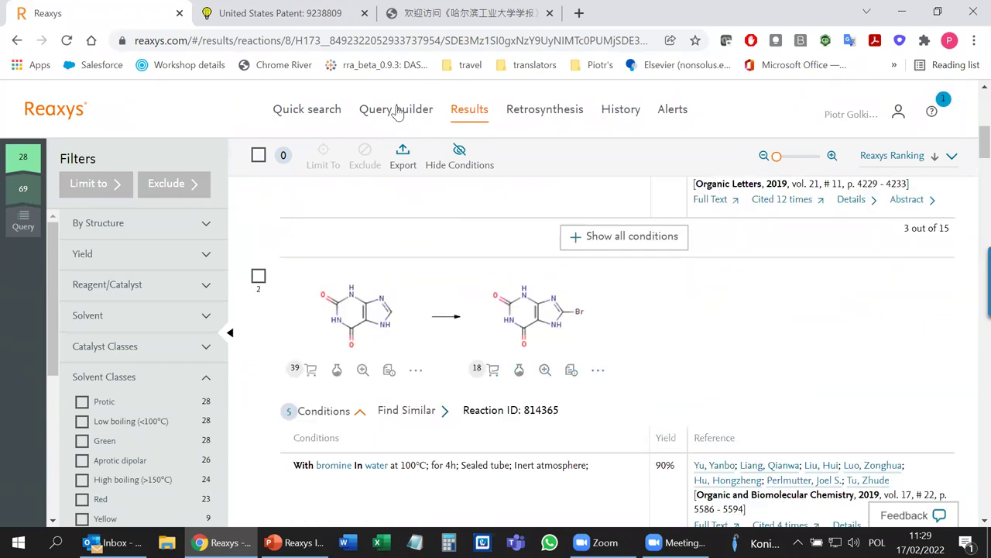
left_click(395, 113)
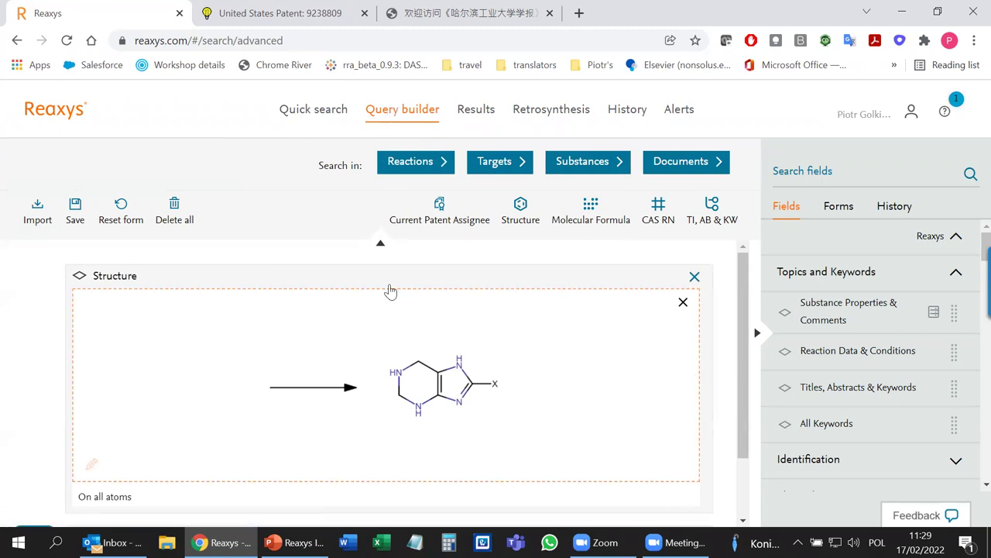
left_click(175, 211)
Find the Isolated from Natural Source field with natural, add it to the query and set it to Find any.
left_click(778, 171)
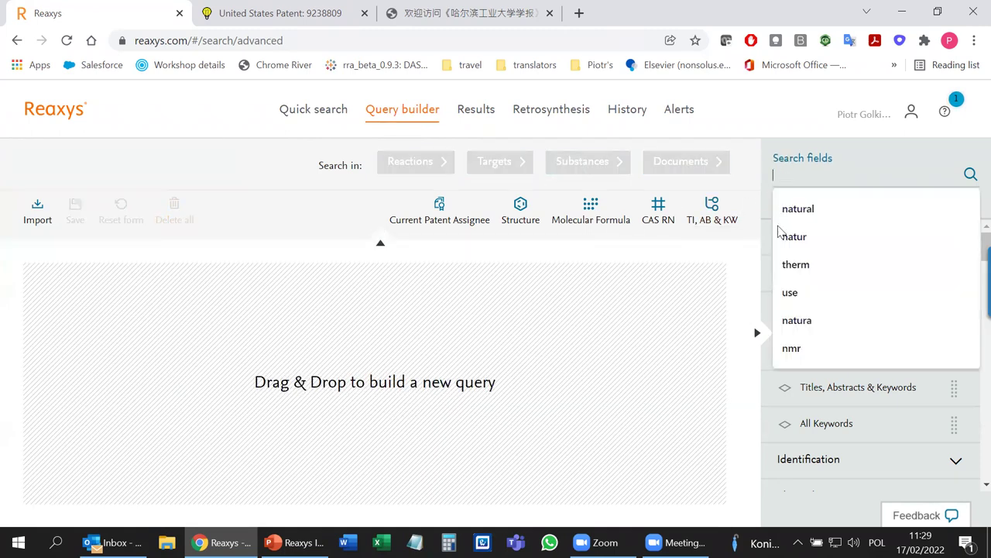
left_click(790, 215)
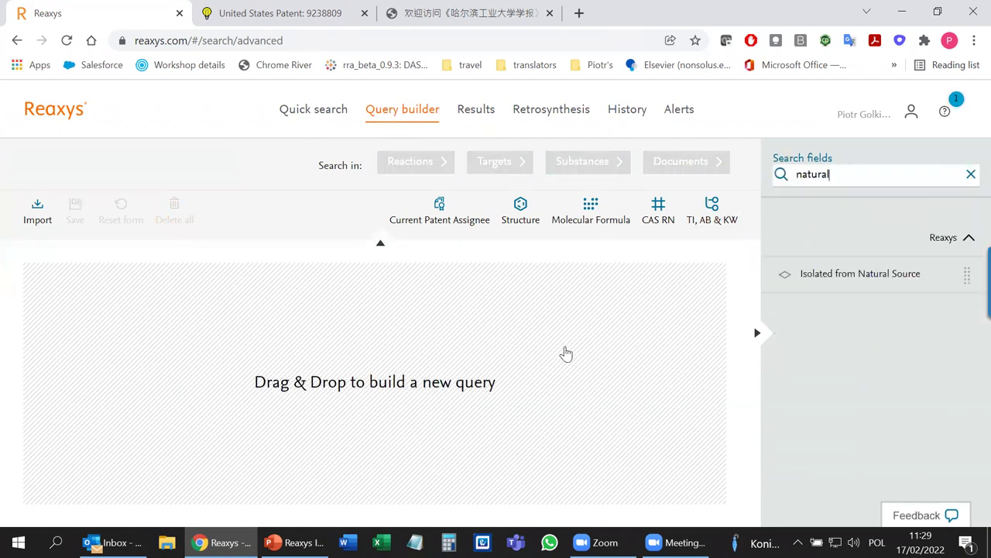
left_click_drag(802, 275, 385, 330)
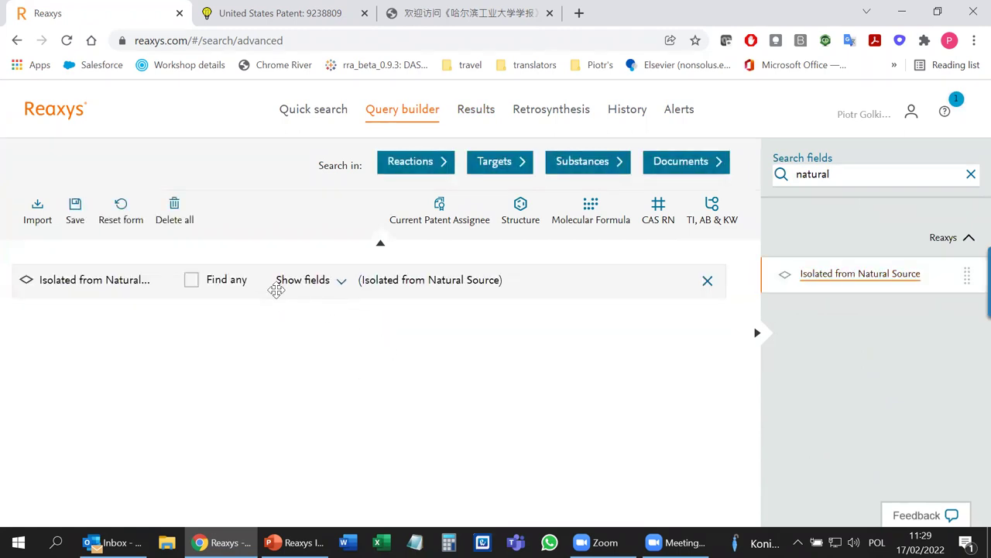
left_click(299, 282)
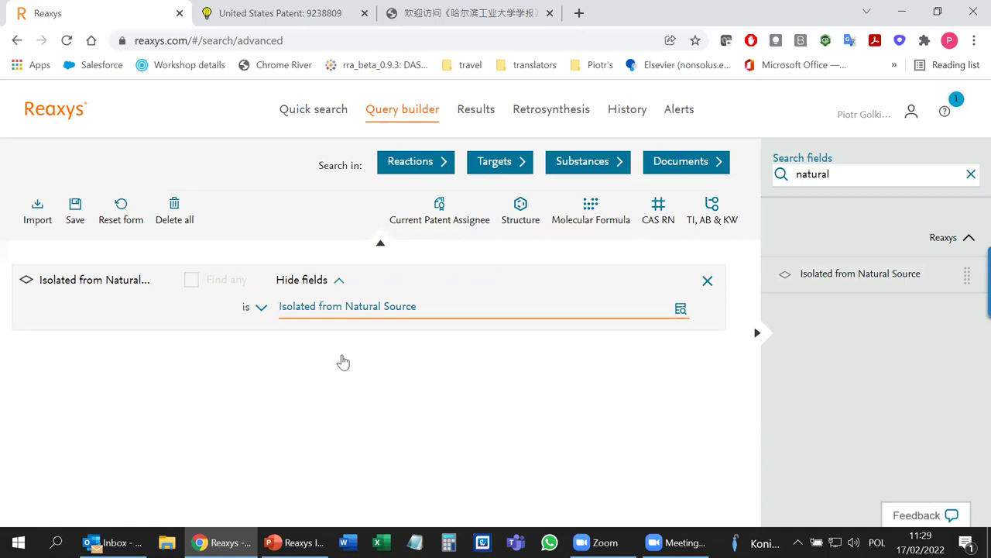
left_click(296, 281)
left_click(193, 282)
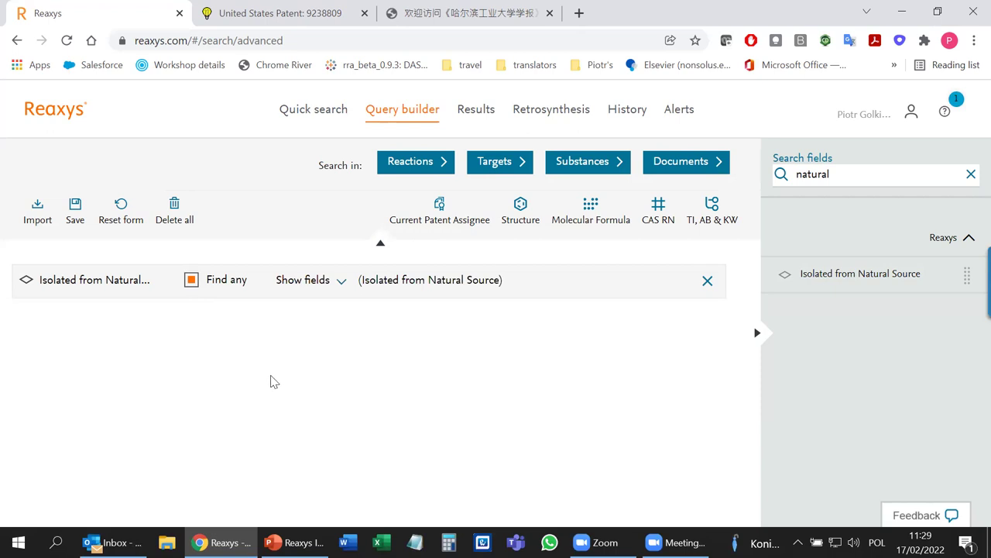
Clear the field search and add a Substance Properties & Comments condition set as contains malaria.
left_click(970, 173)
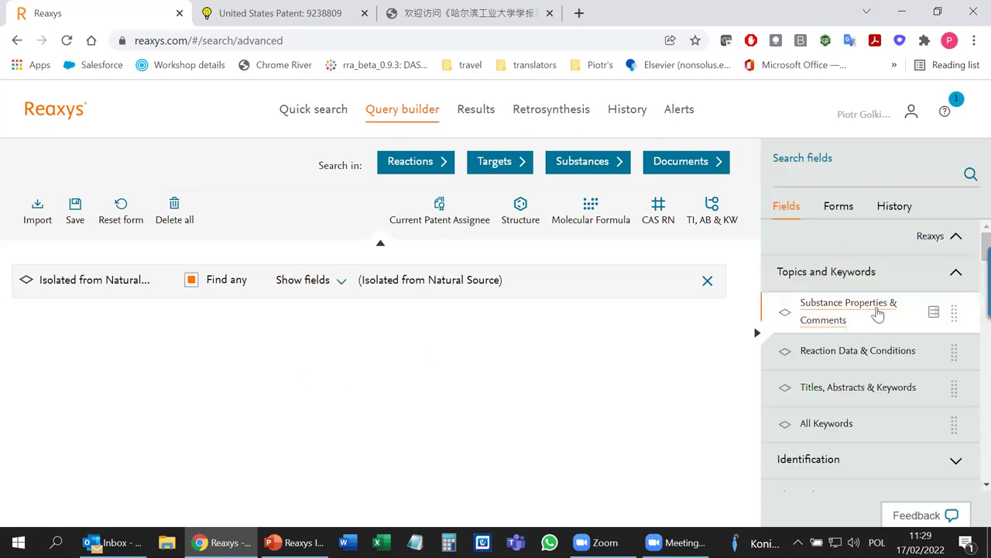
left_click(865, 314)
type("ma")
type("lkaria")
key("BackSpace")
key("BackSpace")
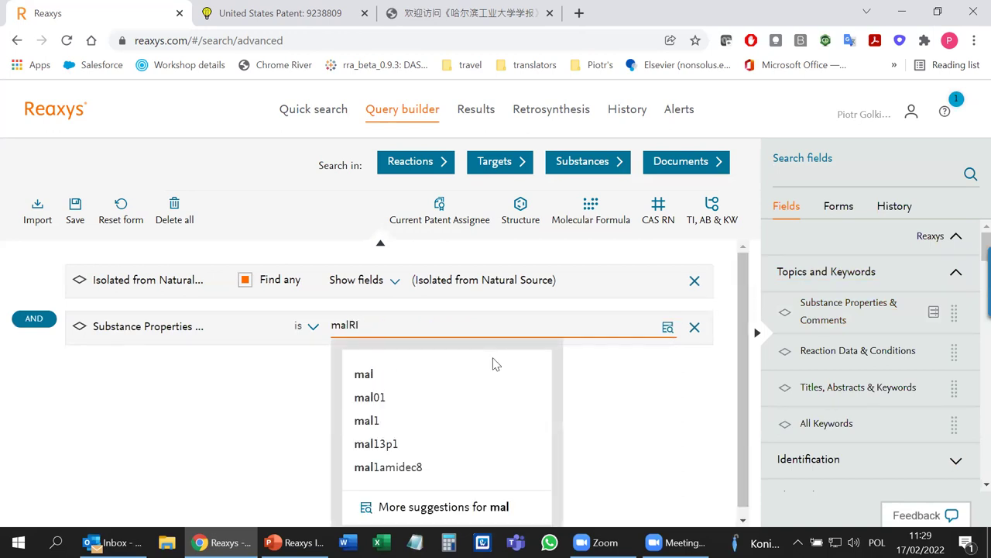
type("aria")
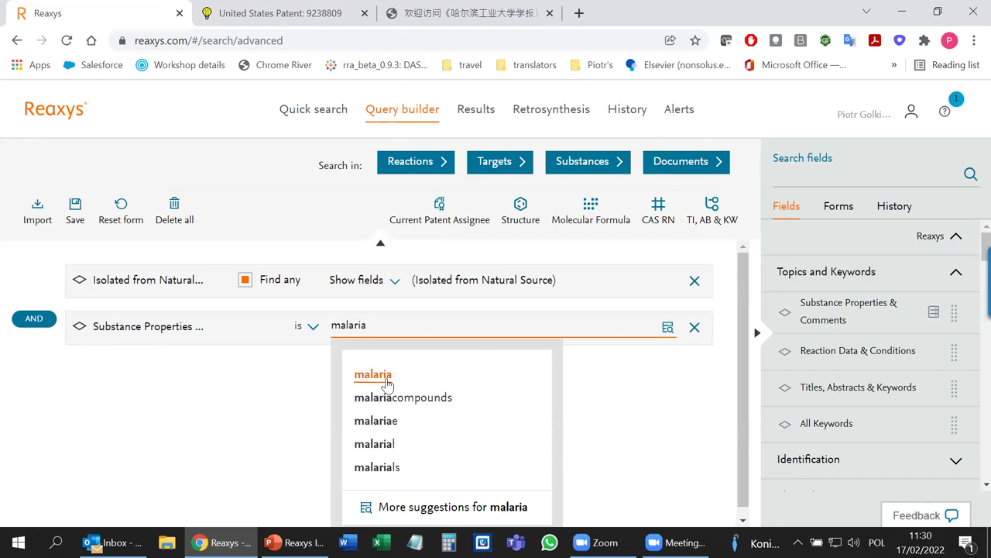
left_click(387, 379)
left_click(307, 328)
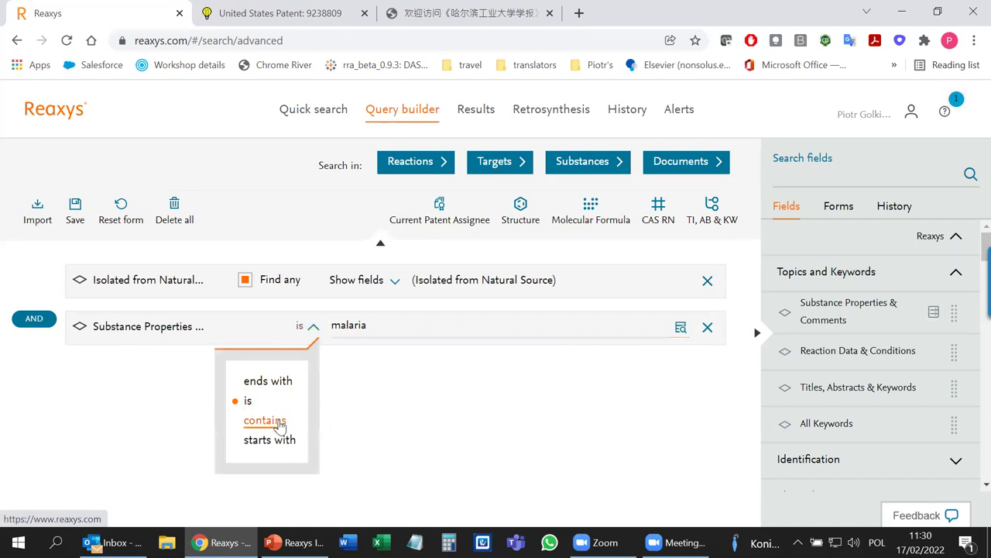
left_click(280, 423)
left_click(349, 399)
Search the fields for chromat, add Chromatographic Data to the query and expand its fields.
left_click(788, 172)
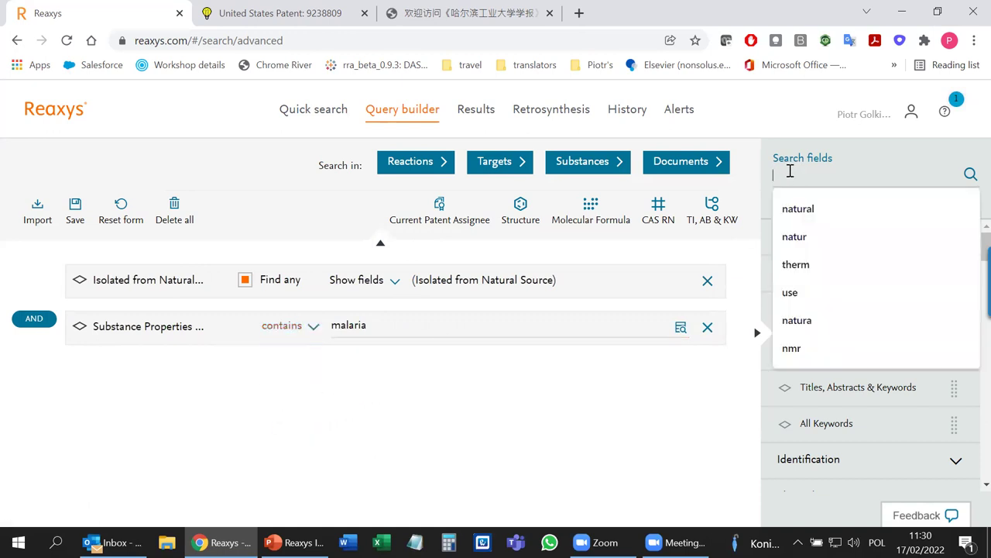
type("chromat")
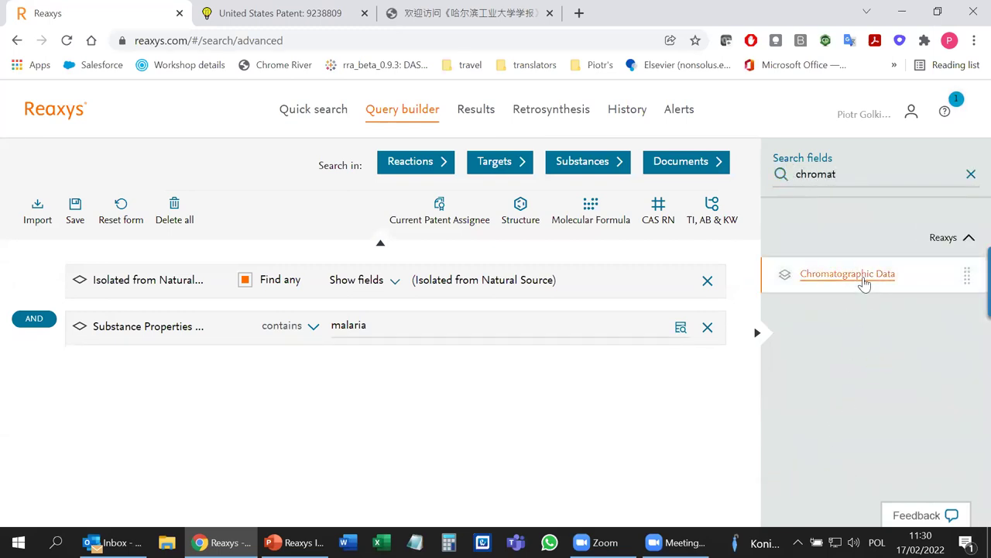
left_click(861, 279)
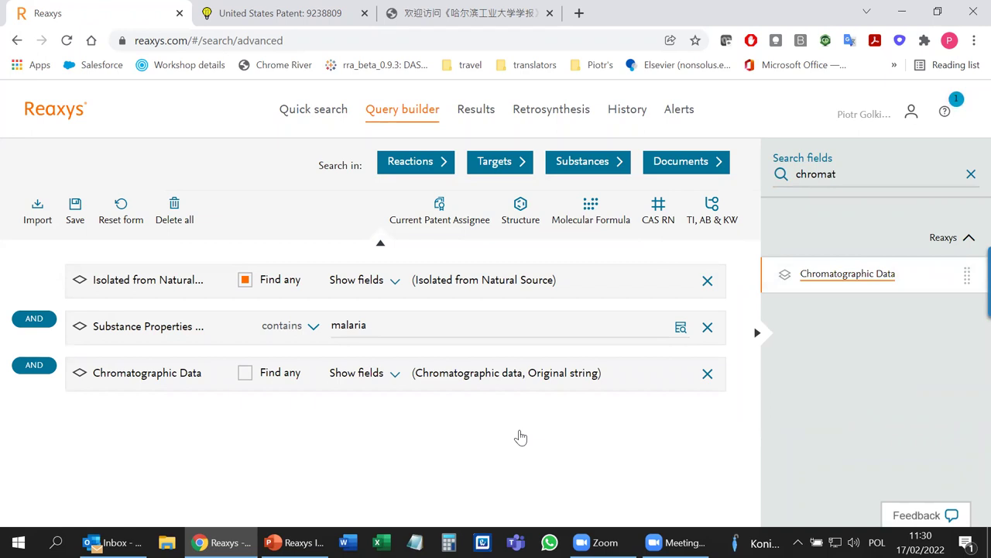
left_click(364, 373)
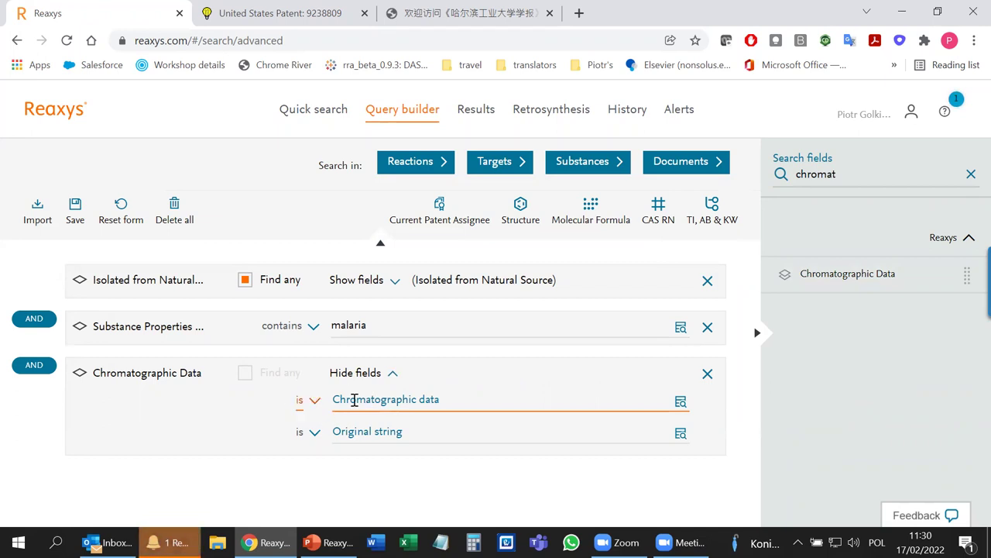
Set the Chromatographic data value to hplc (high performance liquid chromatography) and gc (gas chromatography) from the list of available techniques.
left_click(680, 406)
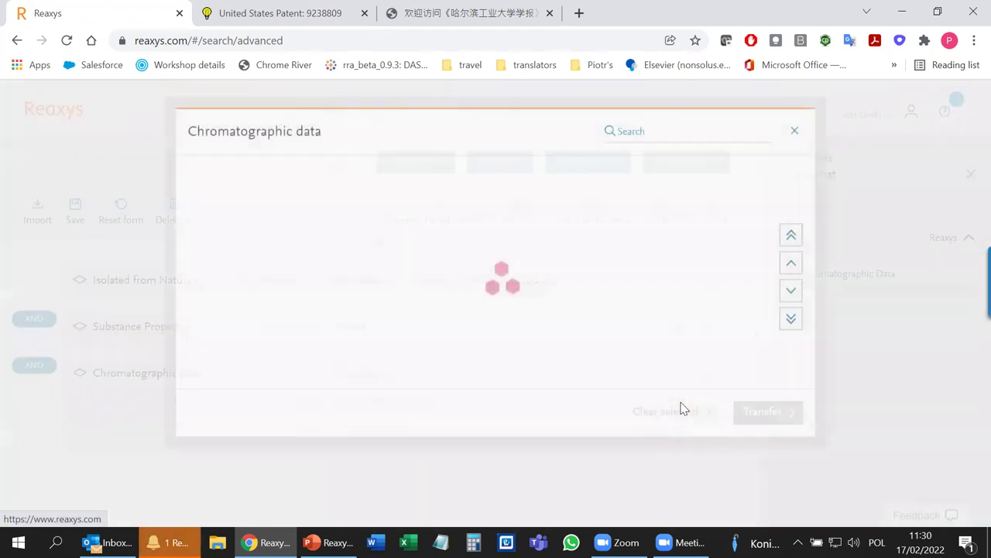
scroll(543, 394, "down", 2)
scroll(542, 395, "down", 2)
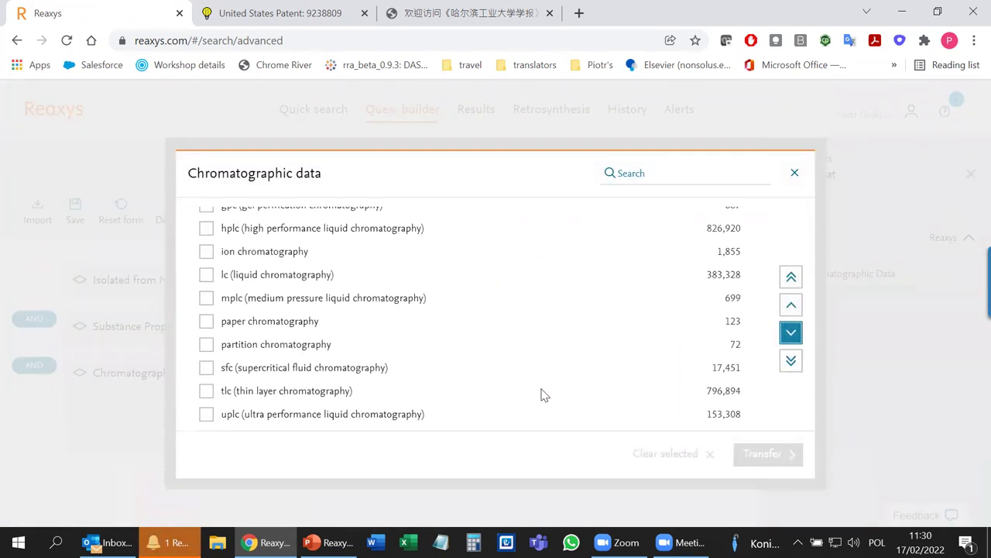
scroll(542, 395, "up", 4)
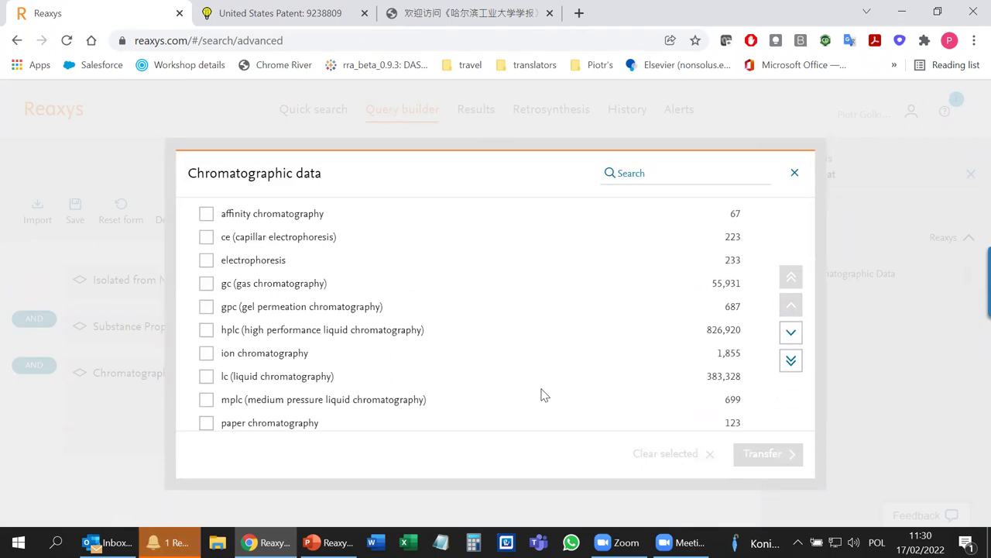
scroll(543, 395, "down", 4)
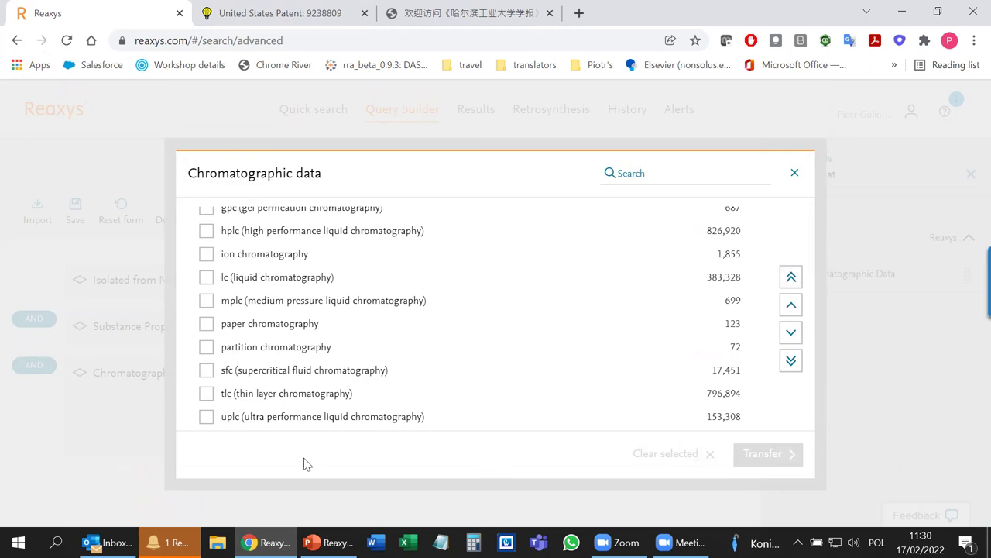
scroll(420, 347, "up", 2)
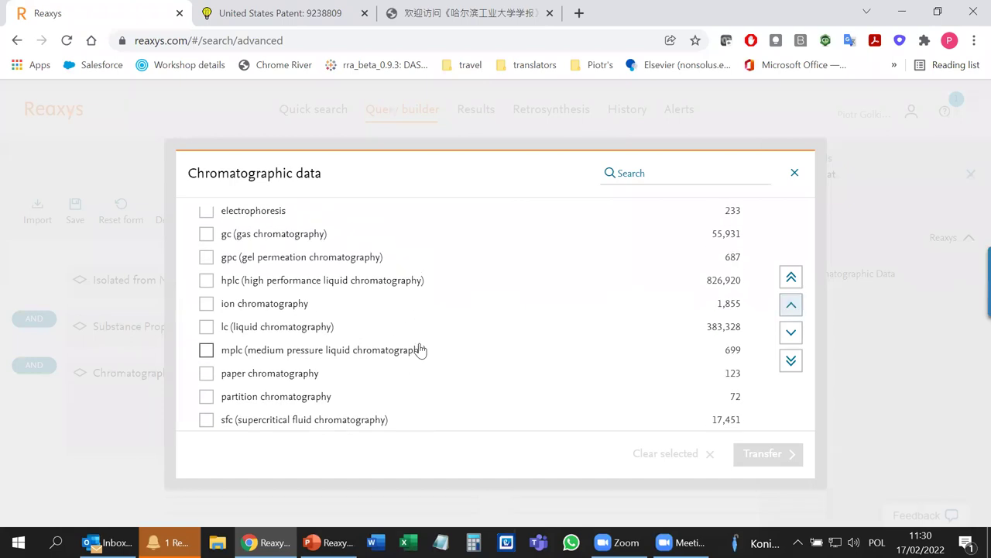
scroll(420, 348, "up", 2)
left_click(206, 330)
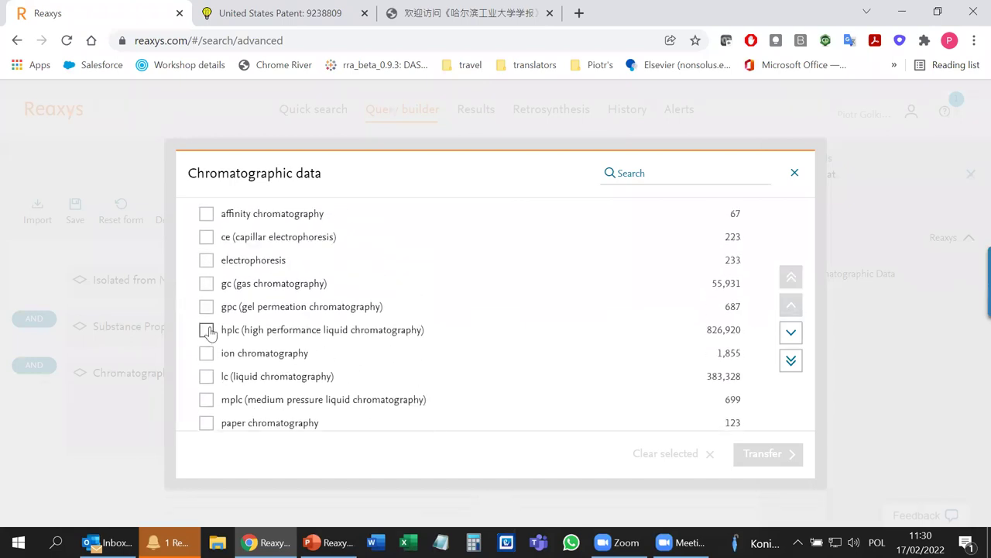
left_click(206, 283)
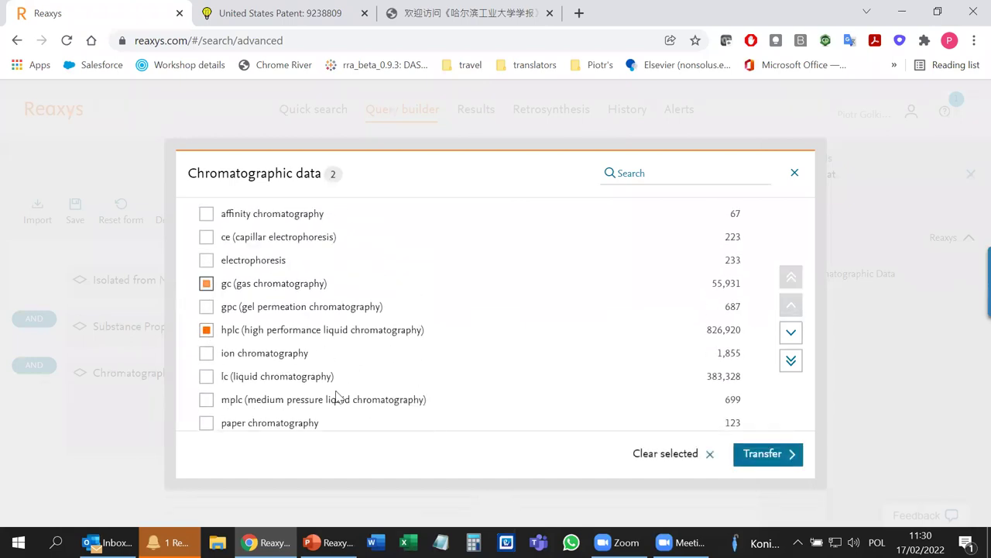
left_click(766, 457)
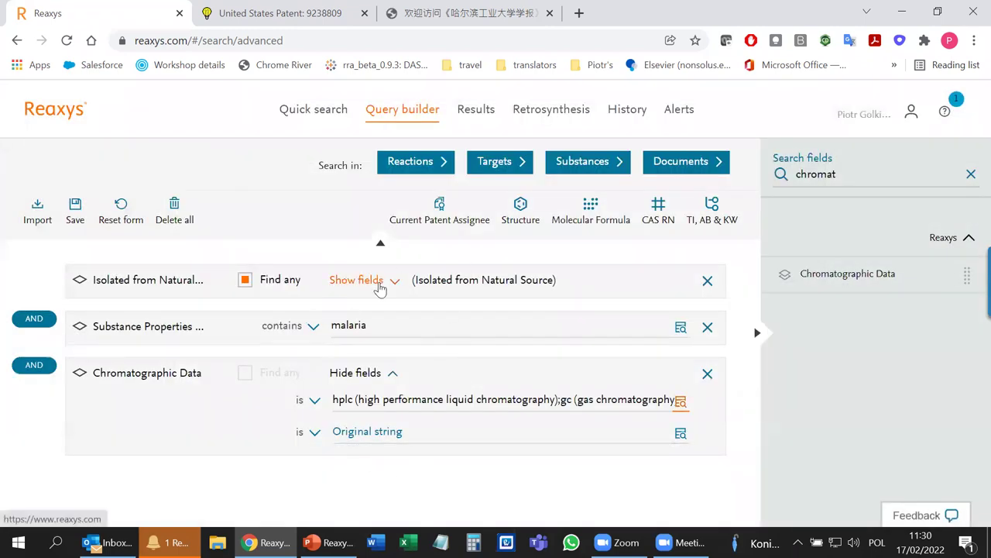
Run a Substances search with the three conditions and check the Use hit data for carbon dioxide.
left_click(571, 164)
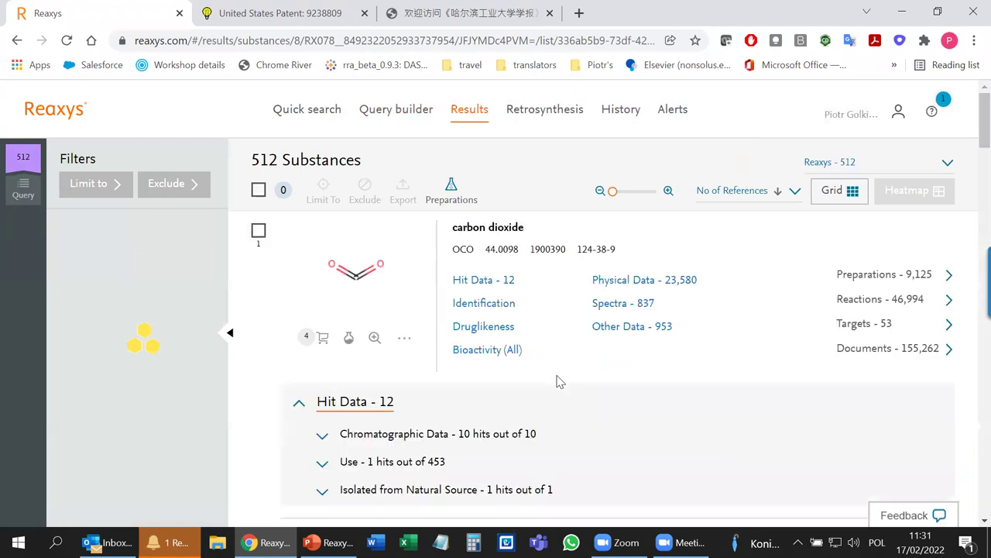
scroll(556, 379, "down", 1)
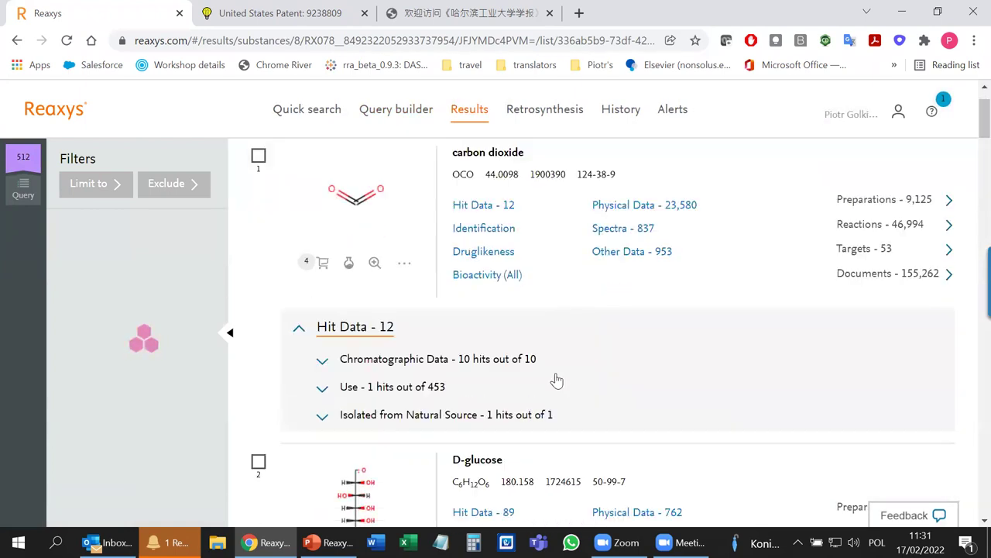
left_click(404, 387)
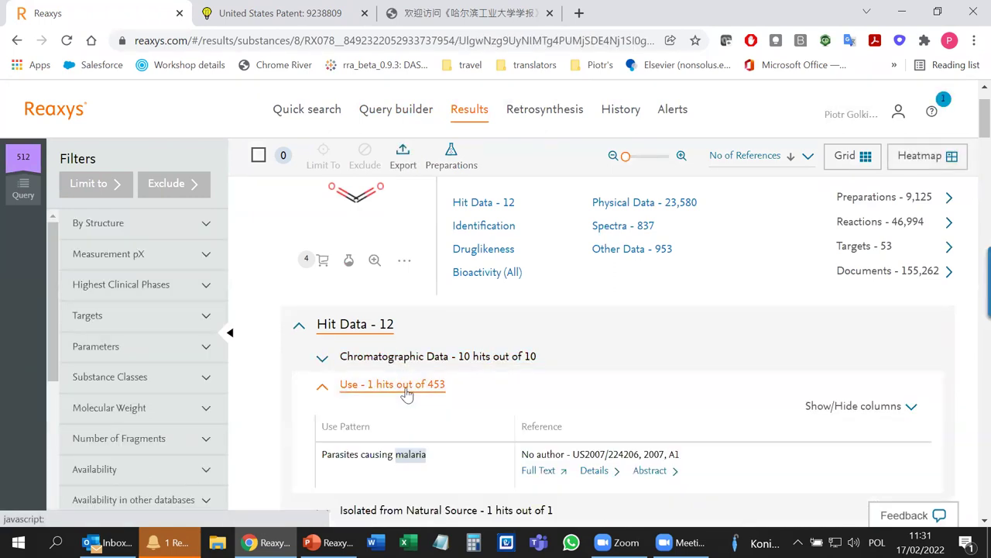
left_click(410, 384)
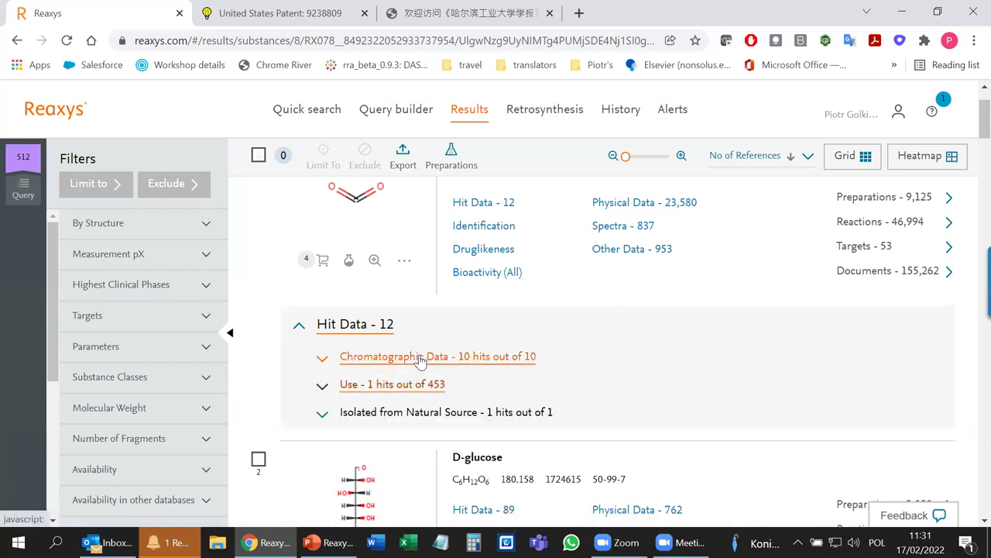
Examine all Chromatographic Data hits for carbon dioxide, including techniques, original strings, locations and references.
left_click(419, 358)
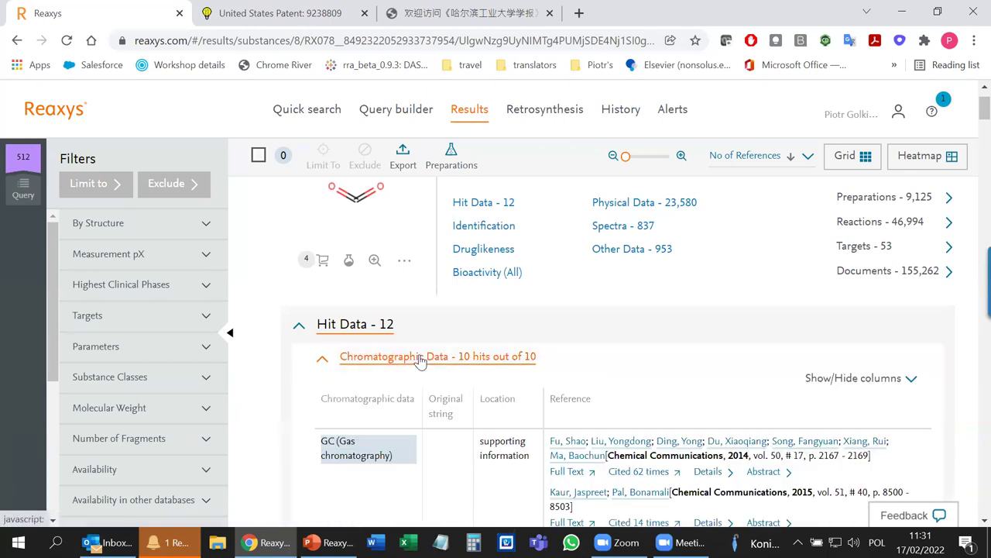
scroll(419, 361, "down", 10)
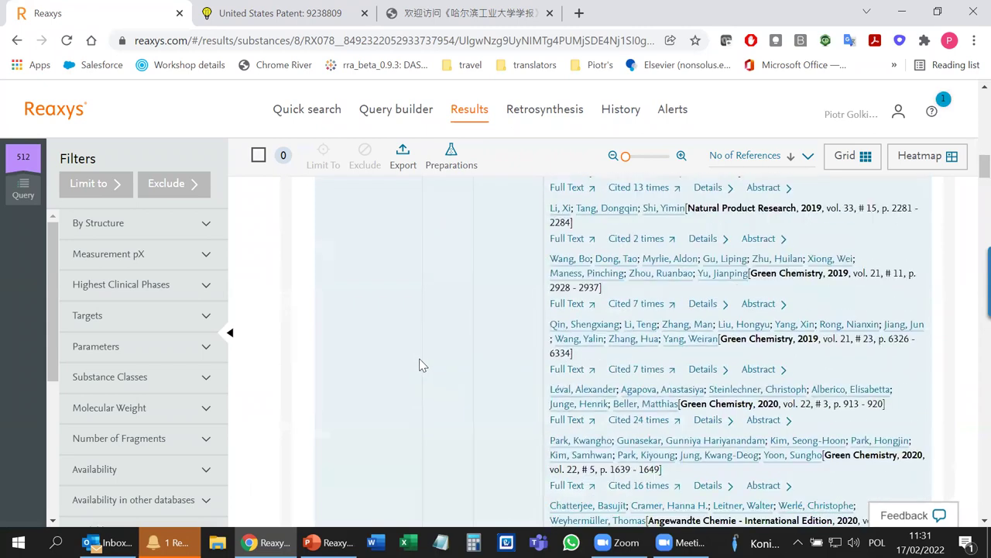
scroll(419, 361, "up", 5)
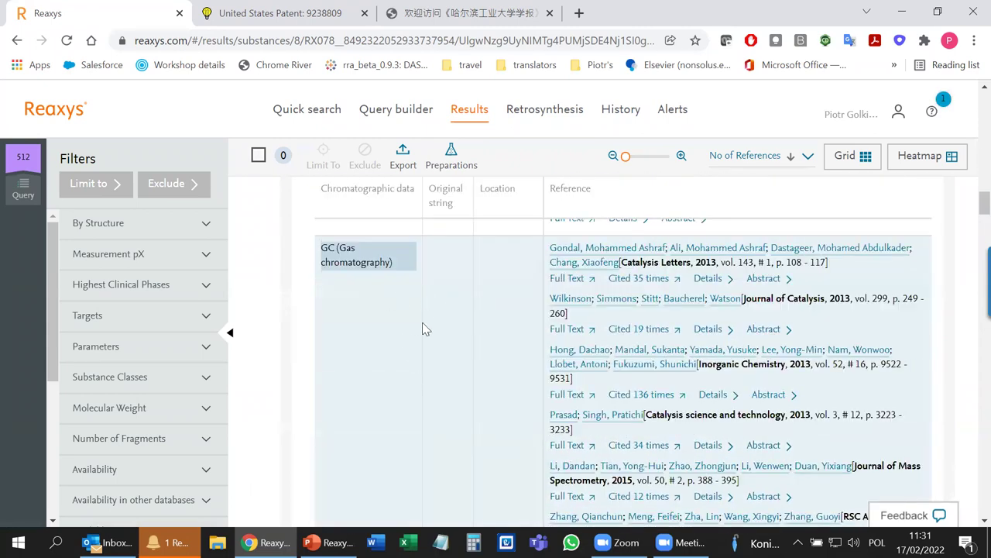
scroll(425, 330, "down", 10)
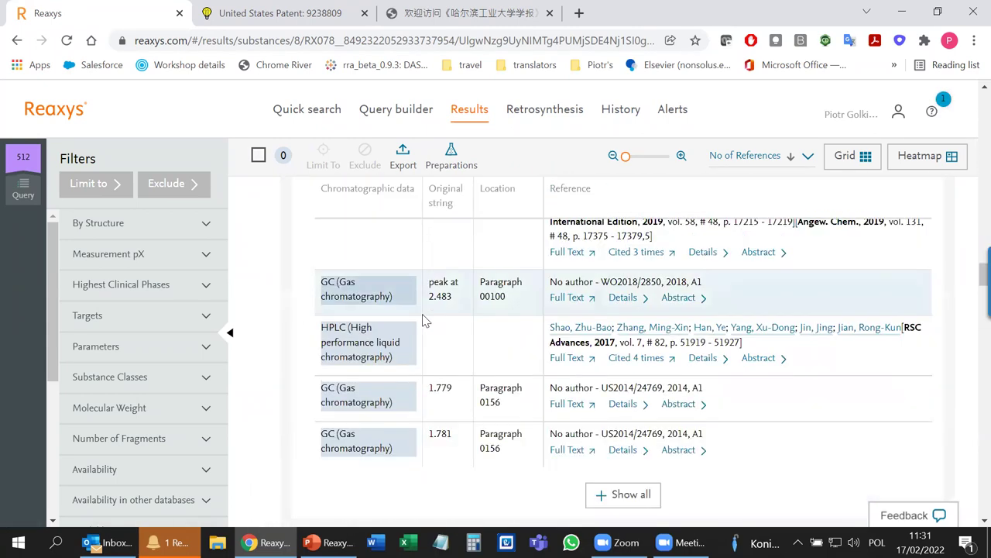
scroll(424, 319, "down", 1)
left_click(632, 416)
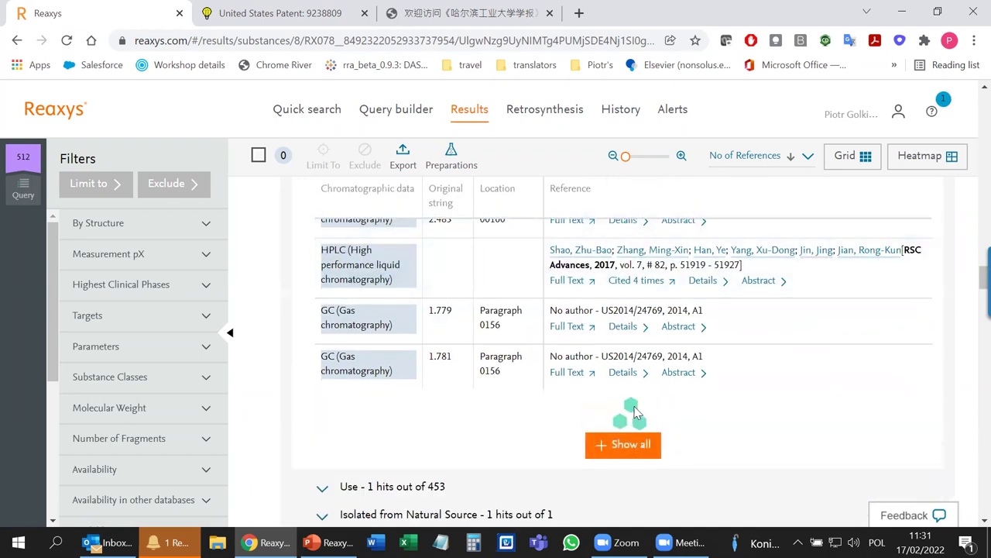
scroll(608, 372, "down", 4)
scroll(606, 373, "up", 6)
scroll(605, 373, "up", 10)
Return to the query and replace the Chromatographic data value with only hplc (high performance liquid chromatography).
left_click(396, 109)
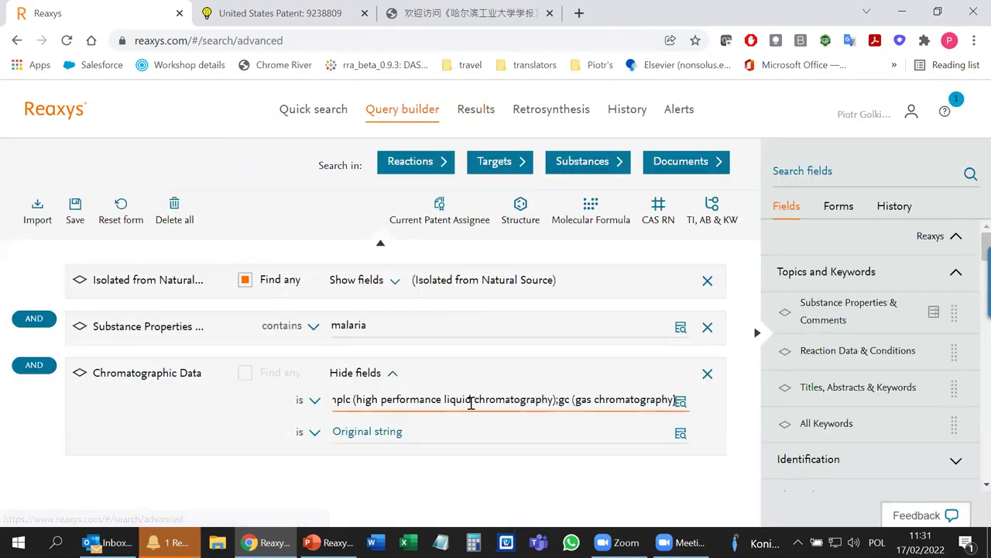
left_click(680, 400)
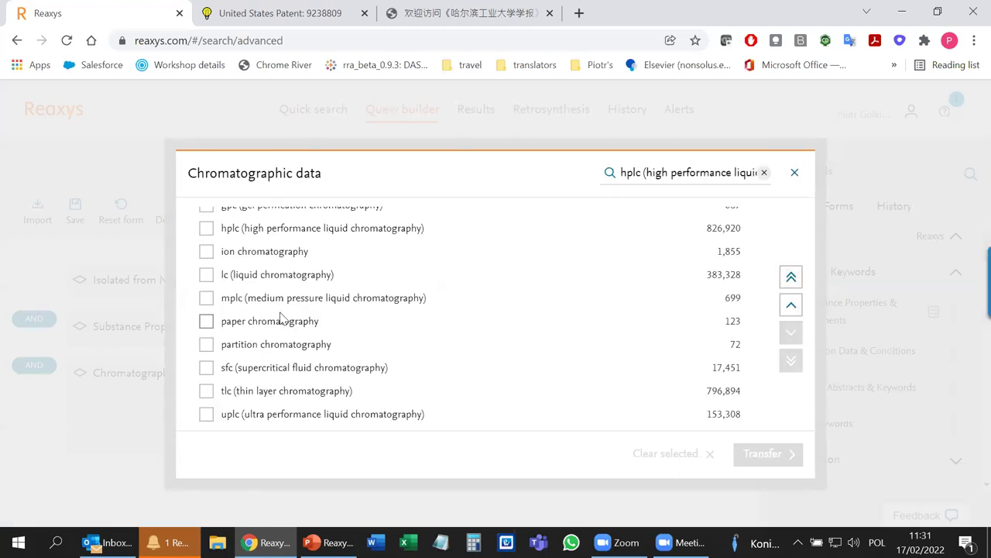
scroll(281, 321, "up", 2)
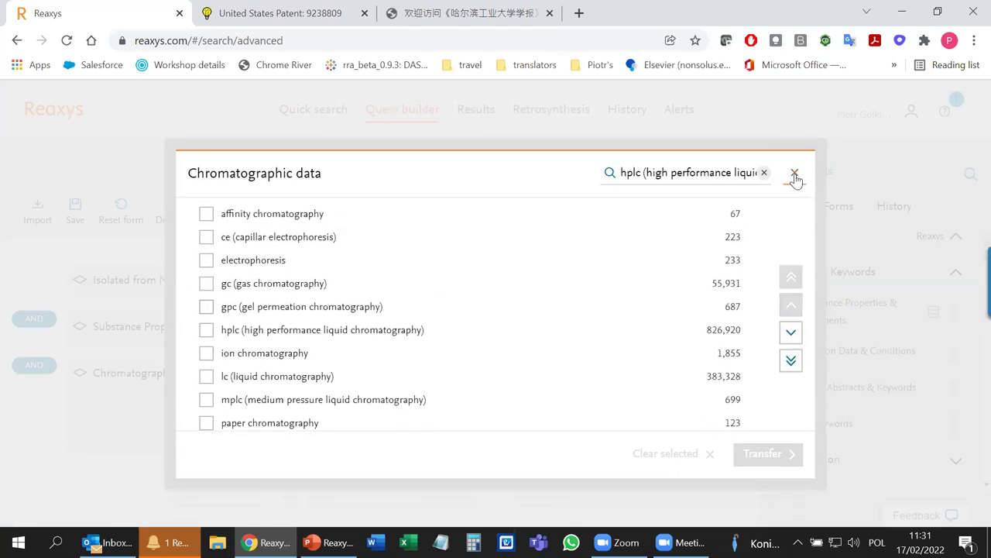
left_click(794, 172)
triple_click(414, 395)
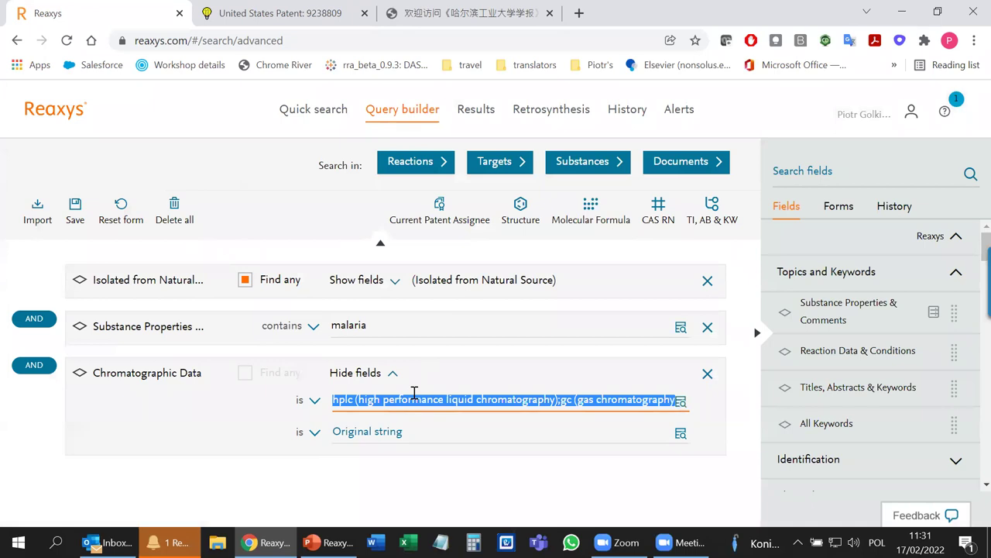
key("BackSpace")
type("hplc")
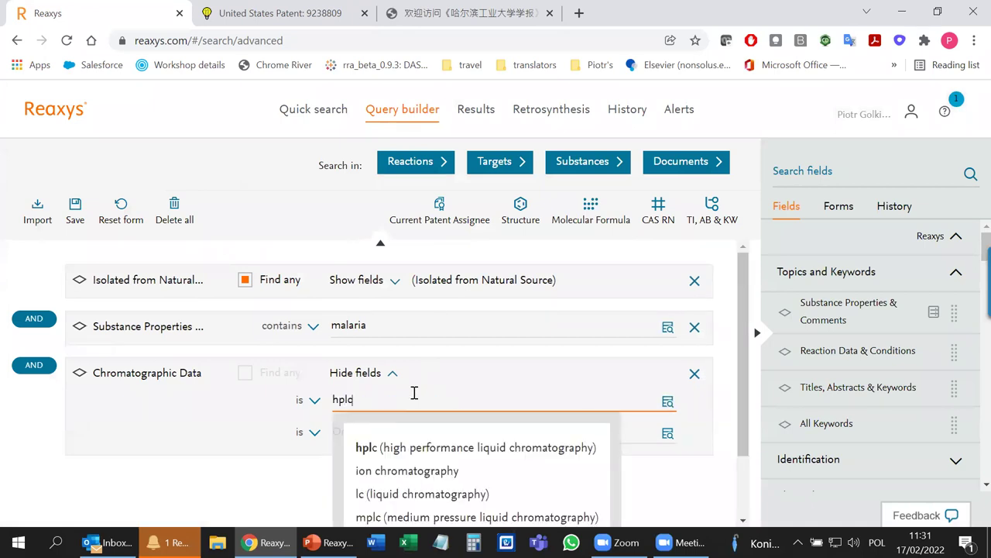
left_click(453, 448)
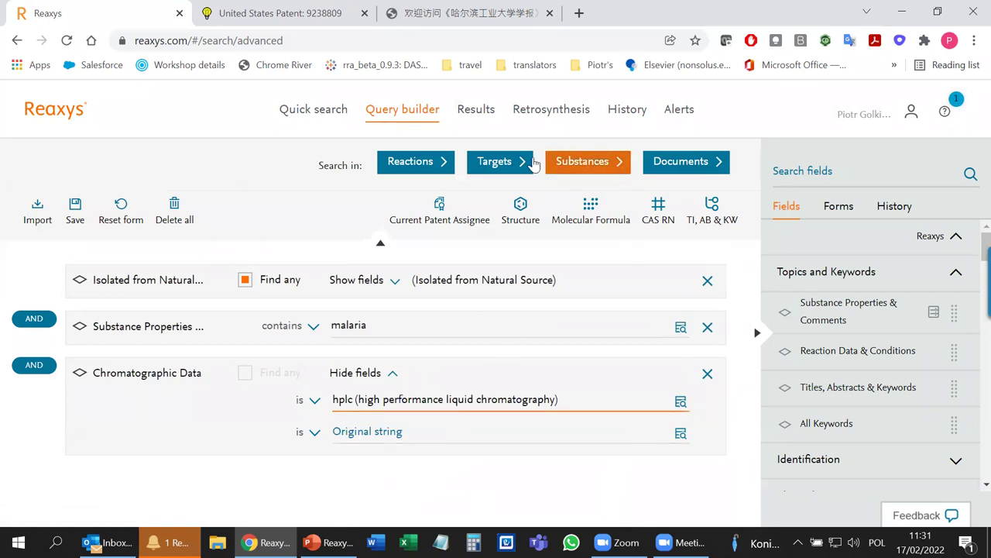
Run a Substances search with the revised conditions and examine the Chromatographic Data hits of the listed substances.
left_click(561, 165)
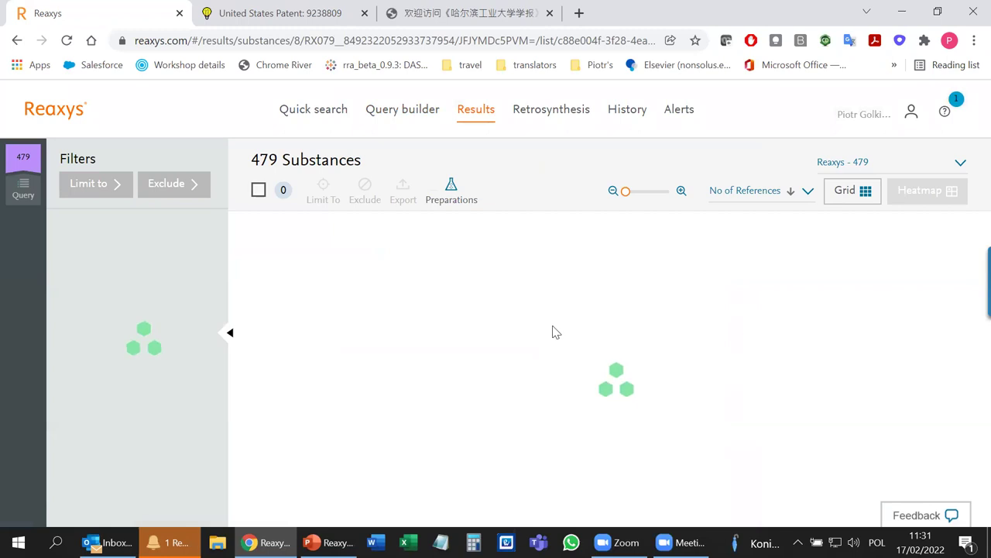
scroll(498, 365, "down", 1)
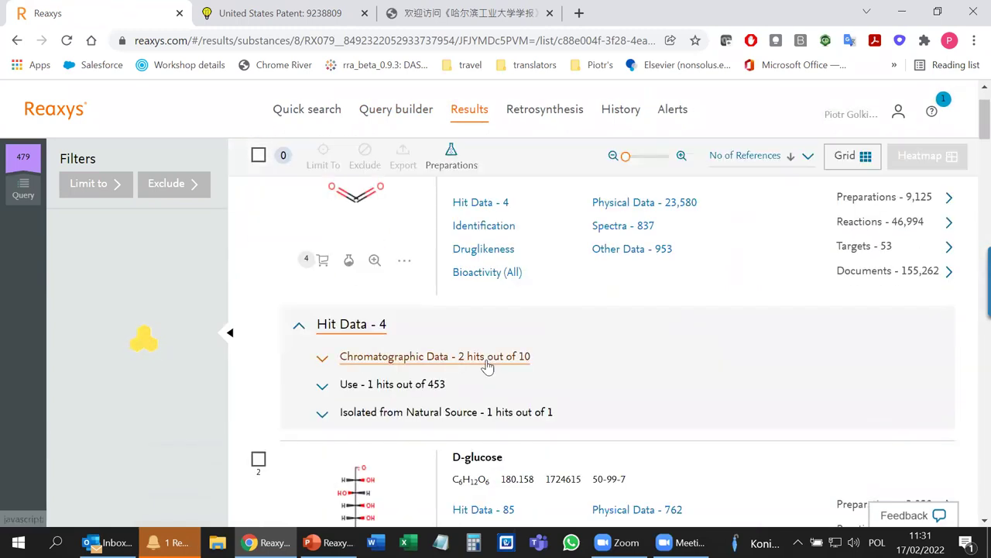
scroll(498, 365, "down", 9)
scroll(469, 393, "down", 3)
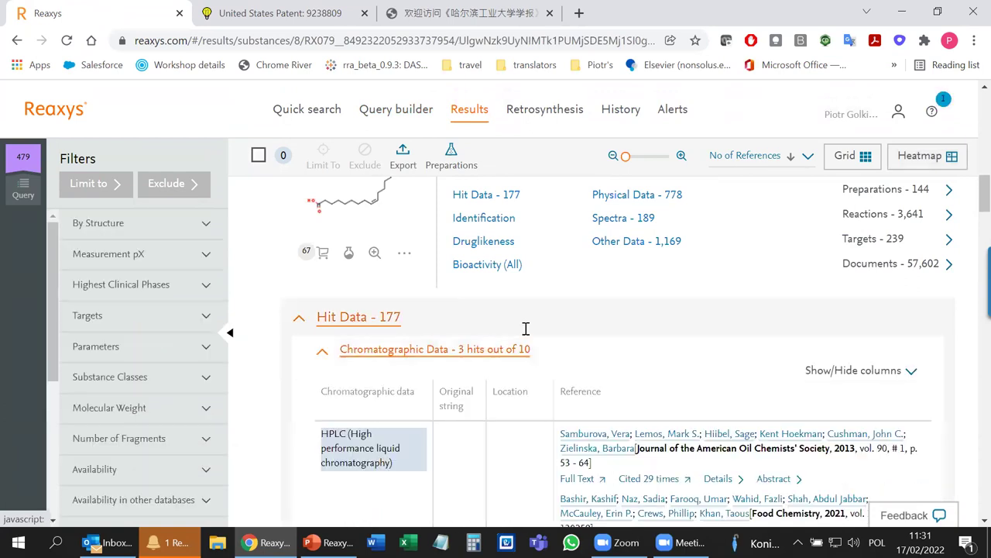
scroll(465, 324, "down", 2)
scroll(491, 420, "up", 1)
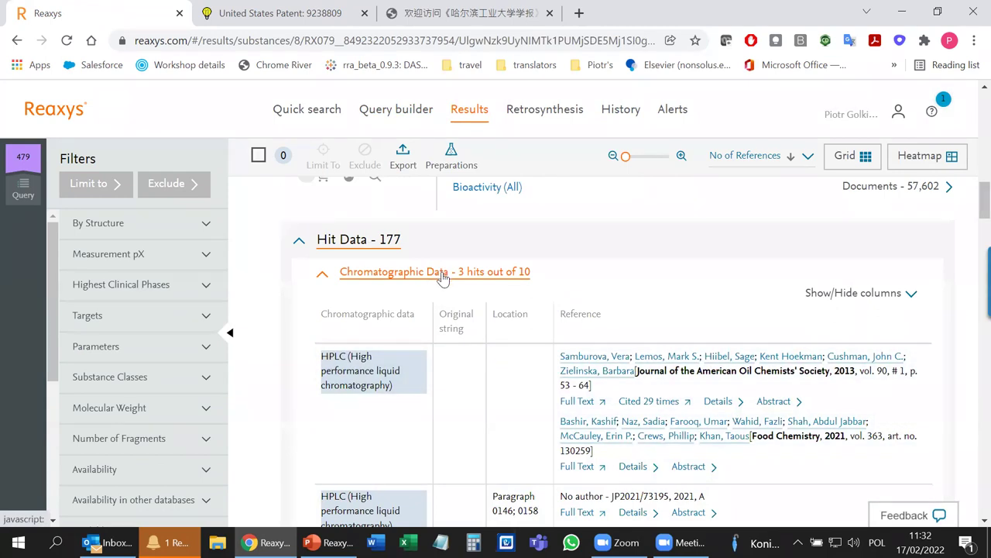
left_click(443, 276)
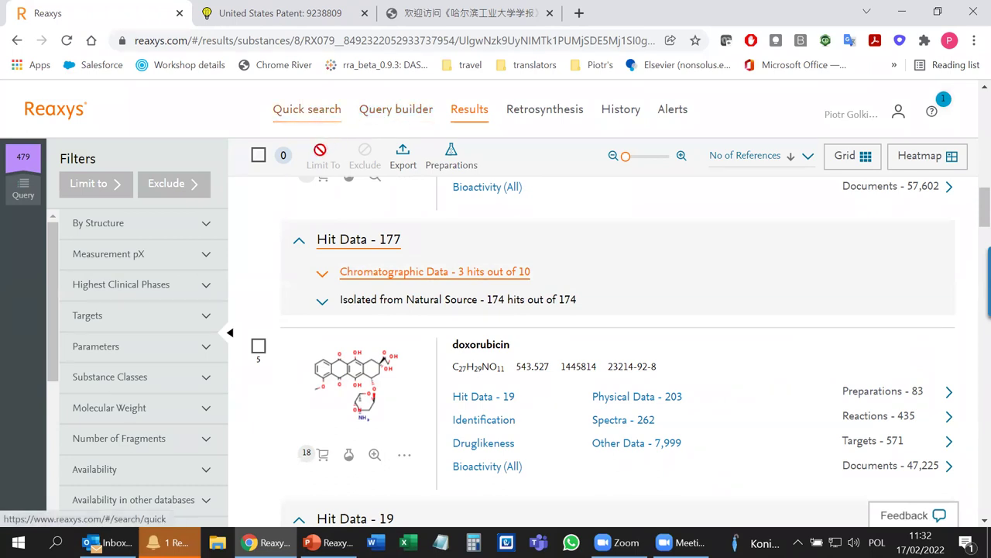
Delete all conditions from the previous query and add three Titles, Abstracts & Keywords fields.
left_click(395, 108)
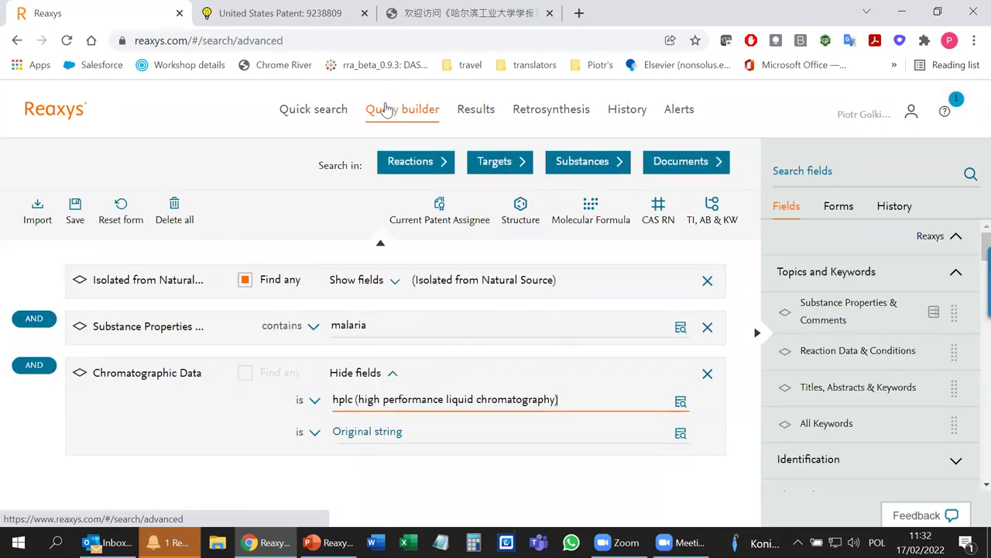
left_click(177, 208)
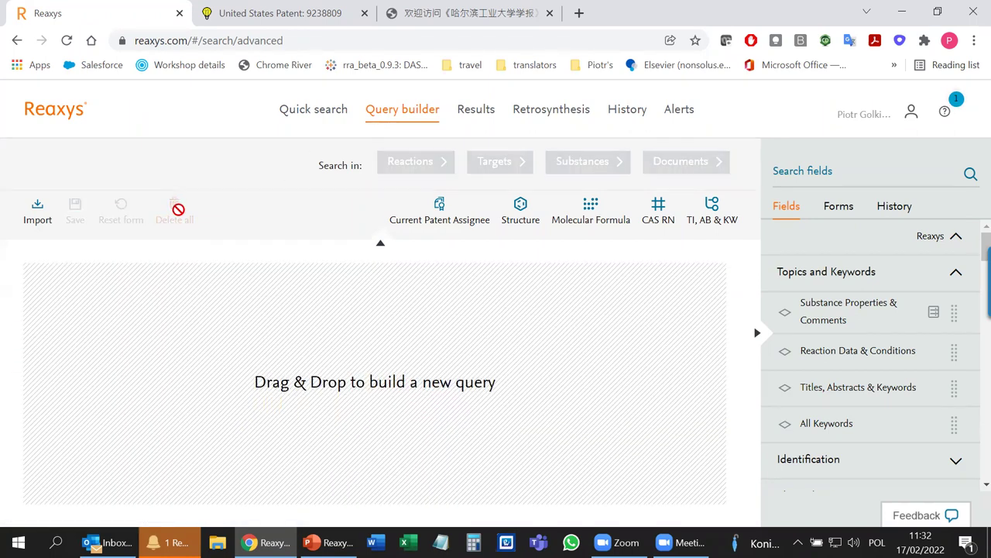
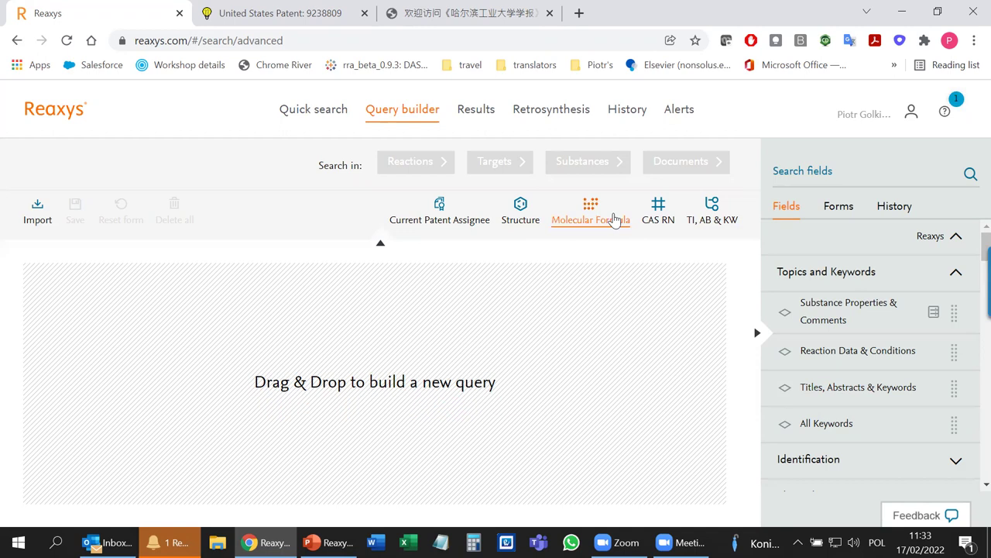
left_click(714, 208)
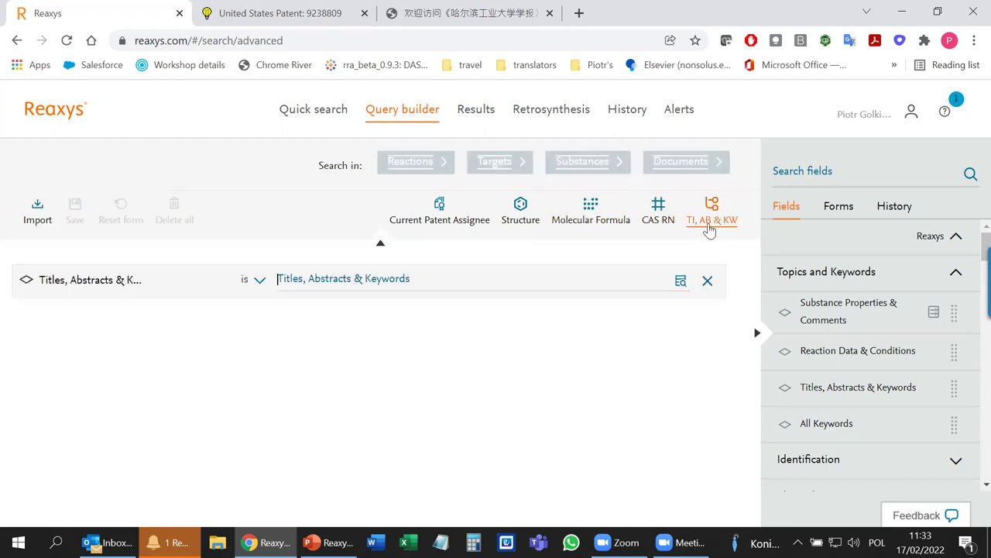
left_click(718, 210)
left_click(717, 210)
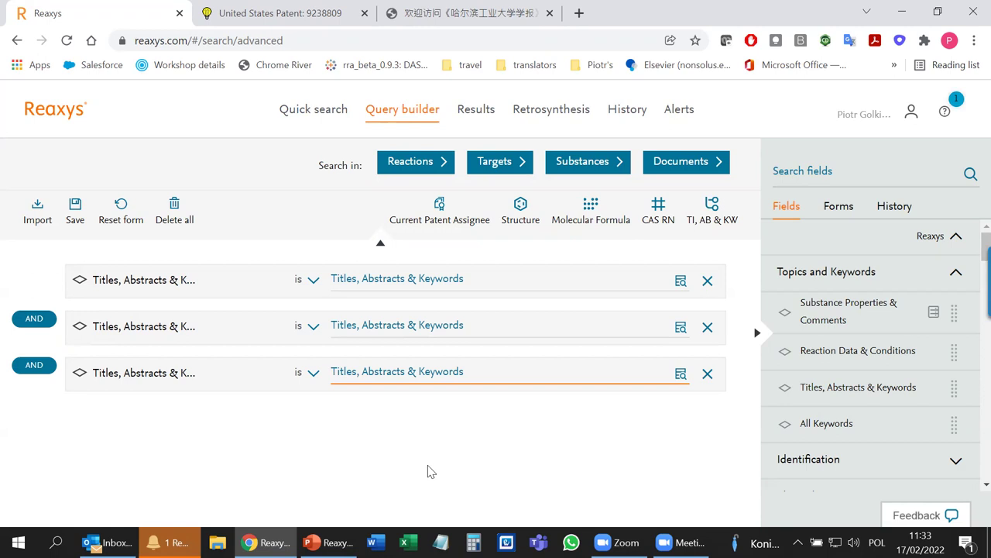
Set the first Titles, Abstracts & Keywords field to the quoted phrase "fluorescence sensor" and copy the phrase.
left_click(349, 281)
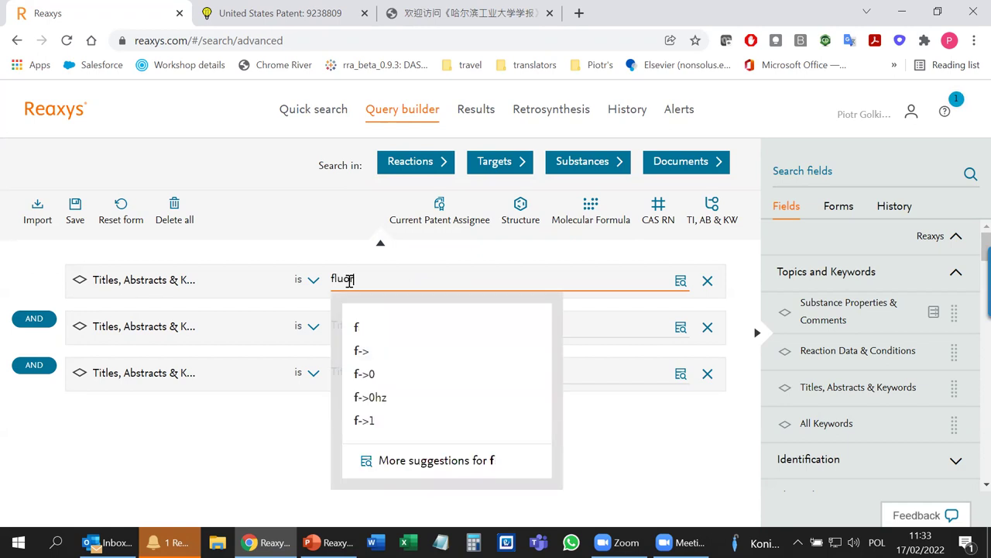
type("e sensor")
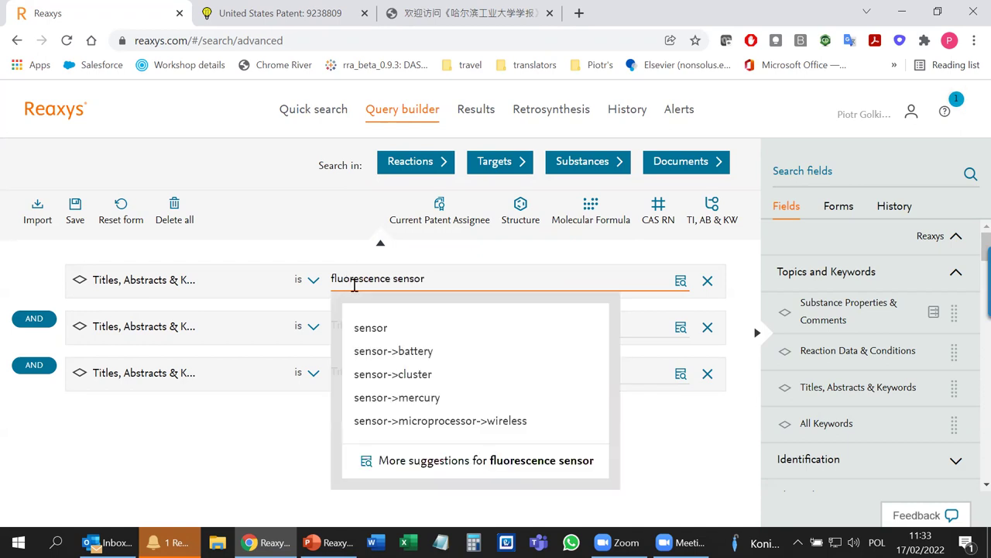
left_click(221, 429)
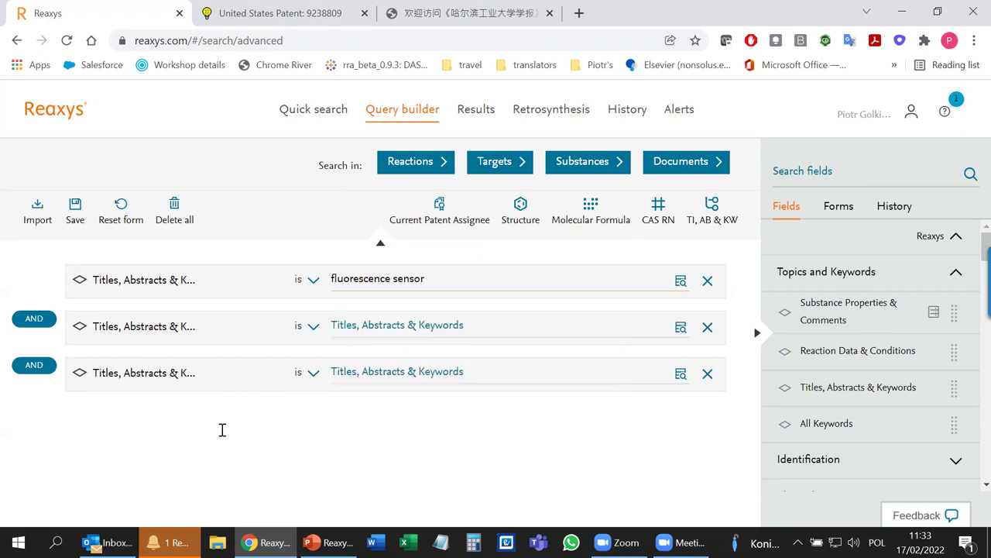
left_click(333, 277)
type("\"")
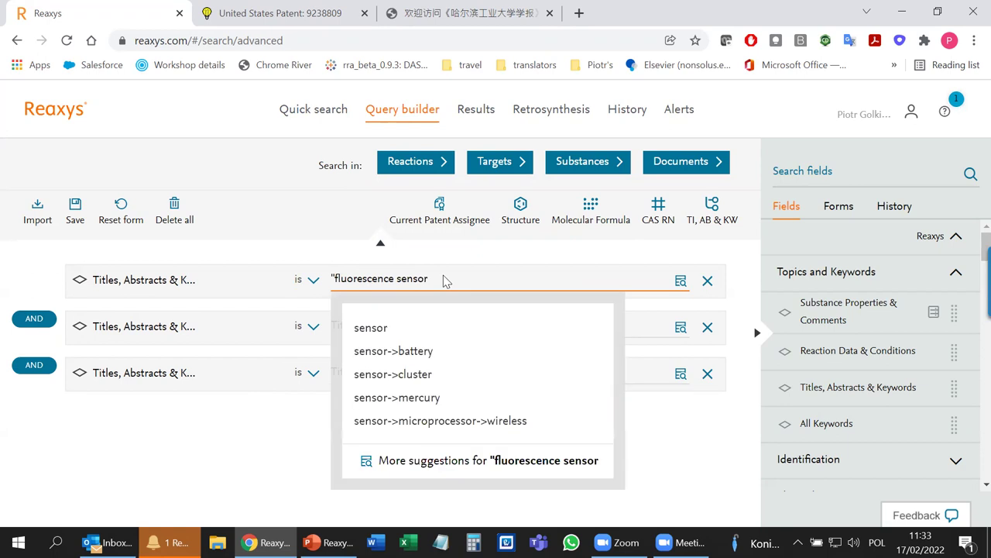
left_click_drag(430, 278, 337, 273)
key("ctrl+c")
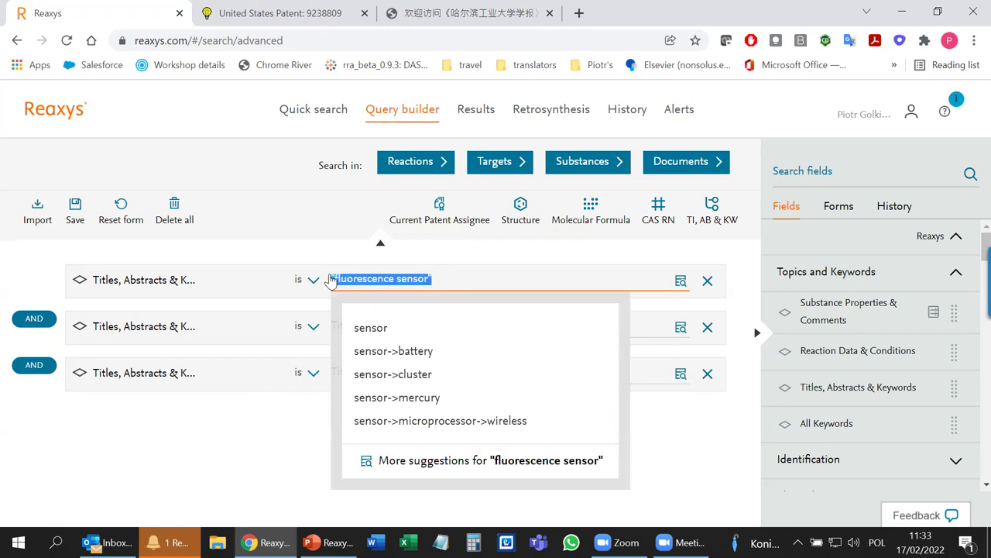
key("Home")
key("Delete")
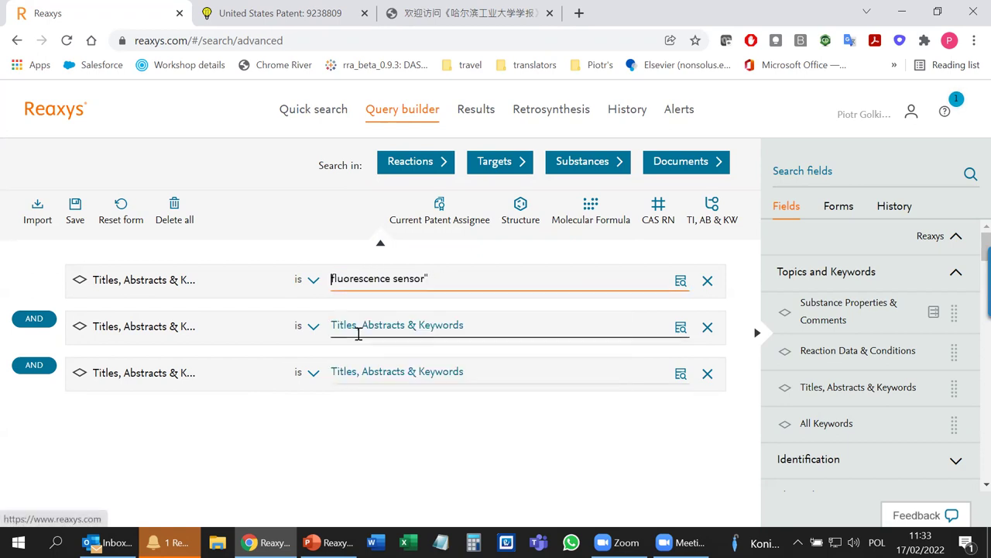
left_click(334, 278)
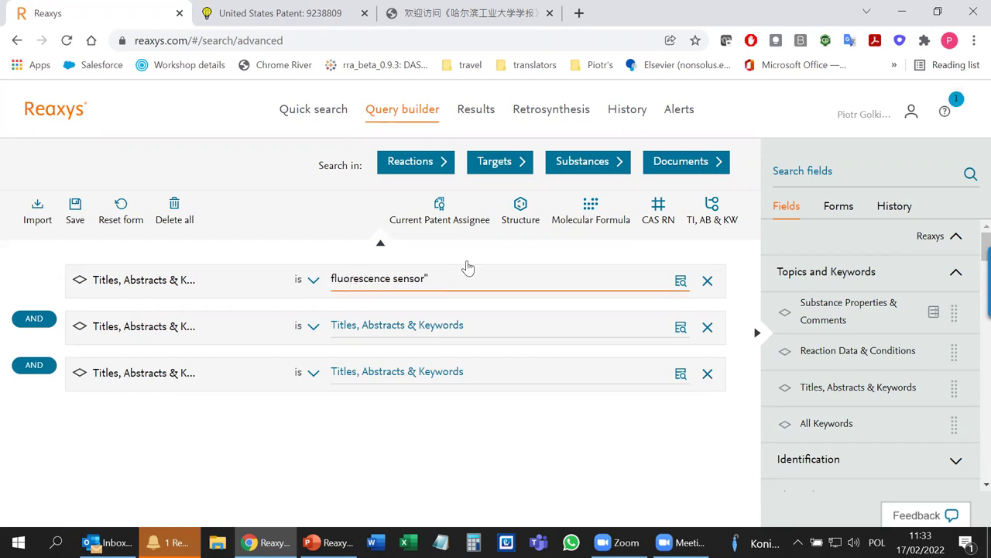
type("\"")
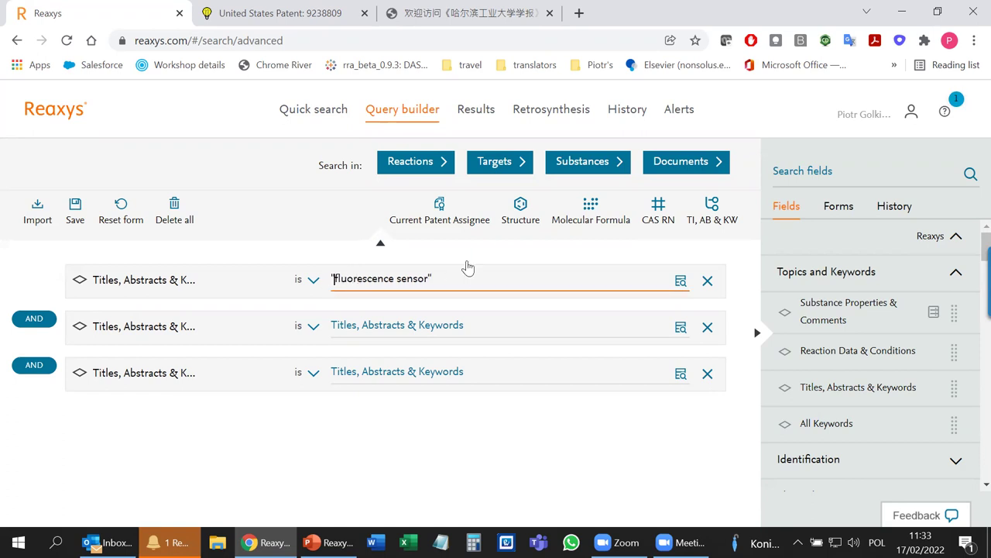
Paste the copied phrase into the second Titles, Abstracts & Keywords field and make it plural as "fluorescence sensors".
left_click(411, 325)
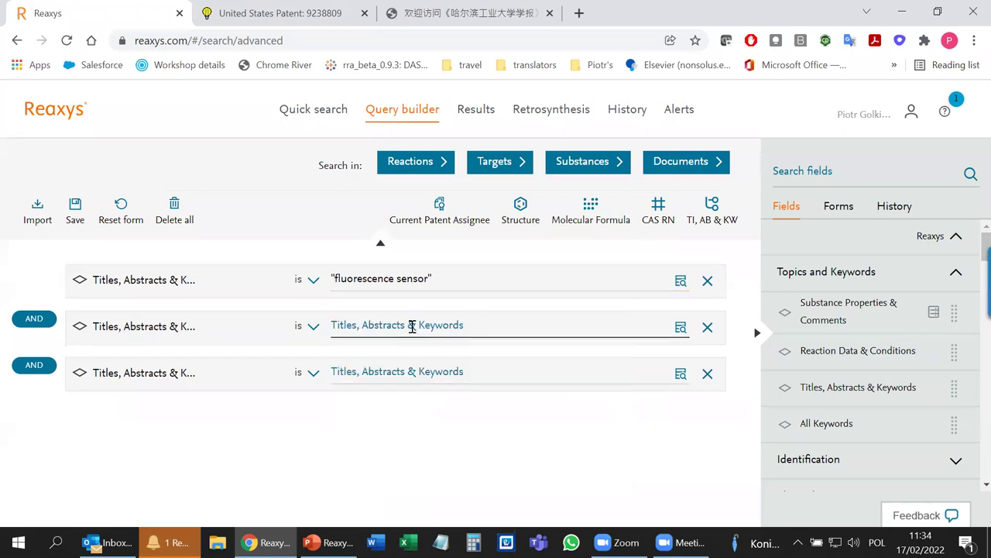
key("ctrl+v")
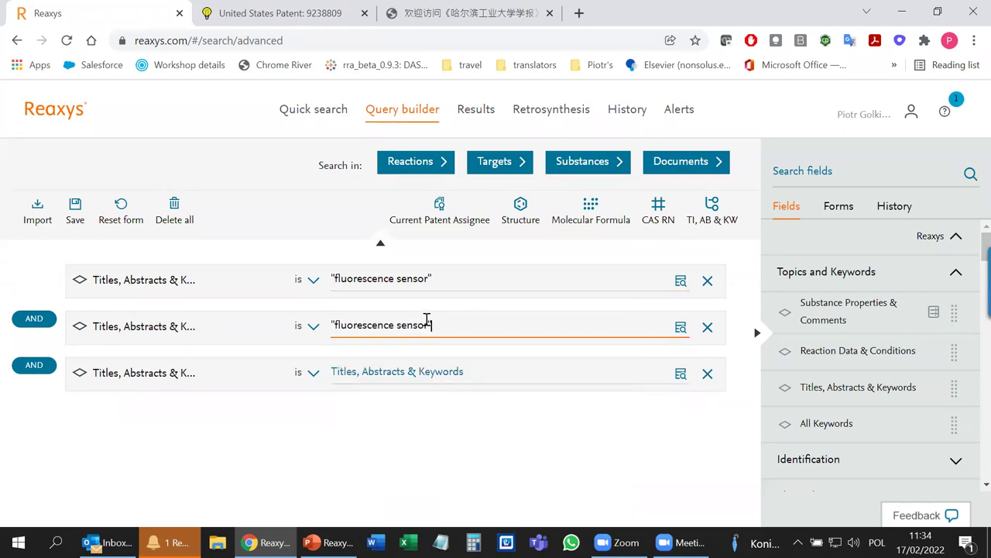
type("s")
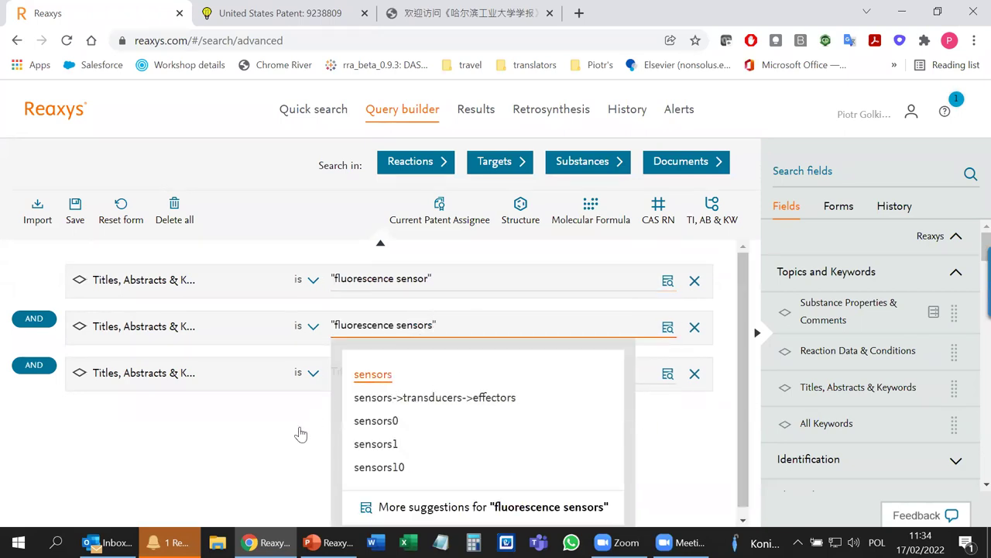
left_click(299, 431)
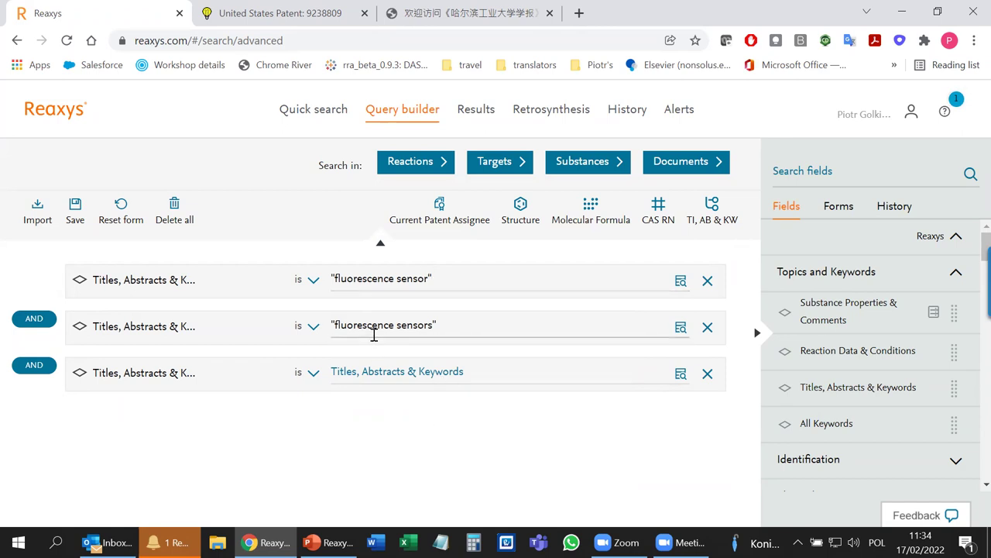
Combine the two fluorescence sensor conditions with OR and place them together in one group.
left_click(37, 320)
left_click(42, 357)
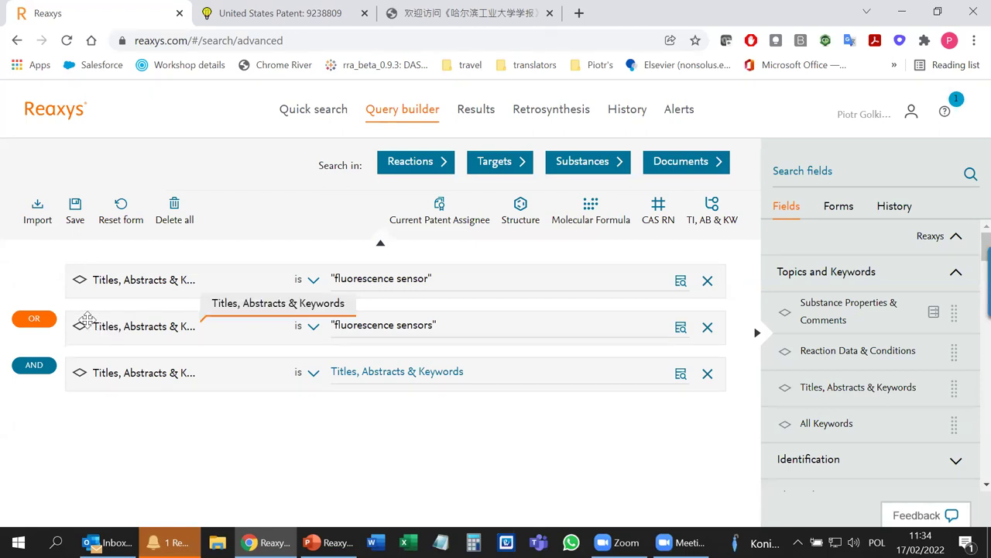
mouse_move(116, 335)
left_mouse_down()
mouse_move(108, 294)
mouse_move(105, 306)
left_mouse_up()
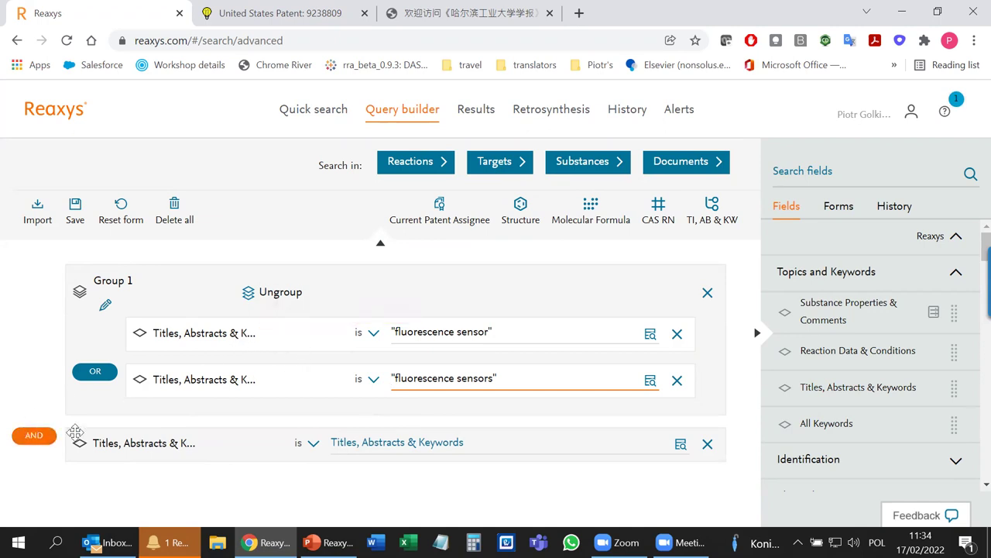
Set the remaining Titles, Abstracts & Keywords condition to starts with nanomaterial and run a Documents search.
left_click(363, 450)
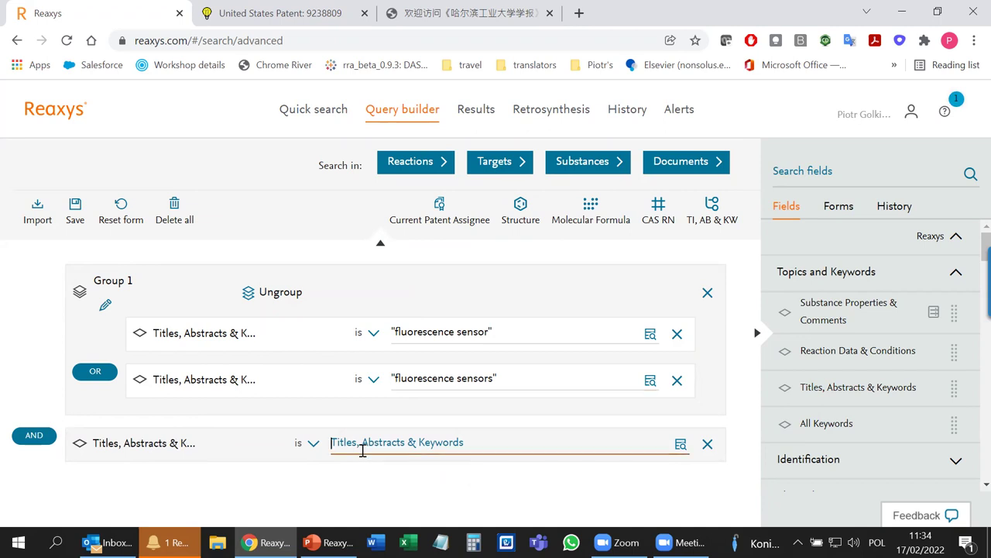
type("nanomaterial")
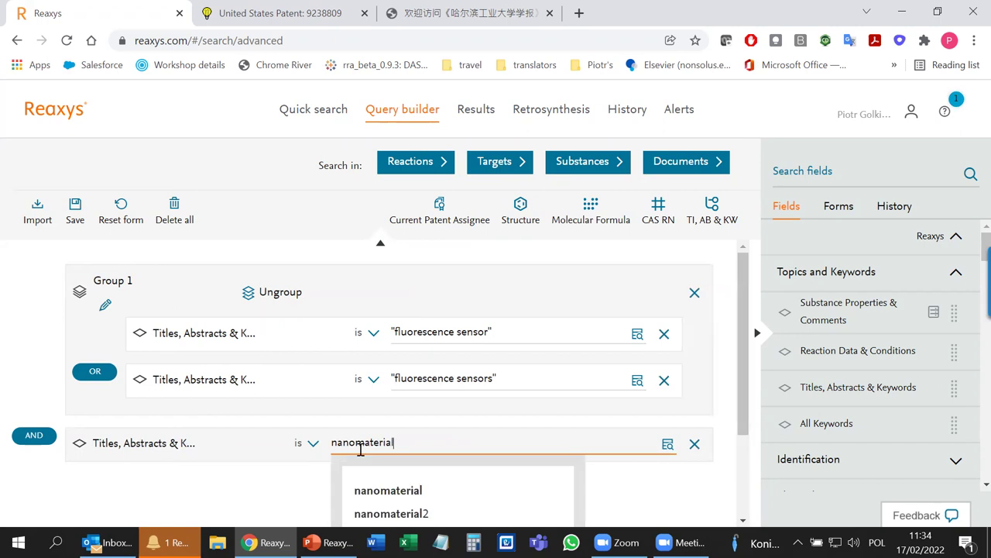
left_click(311, 443)
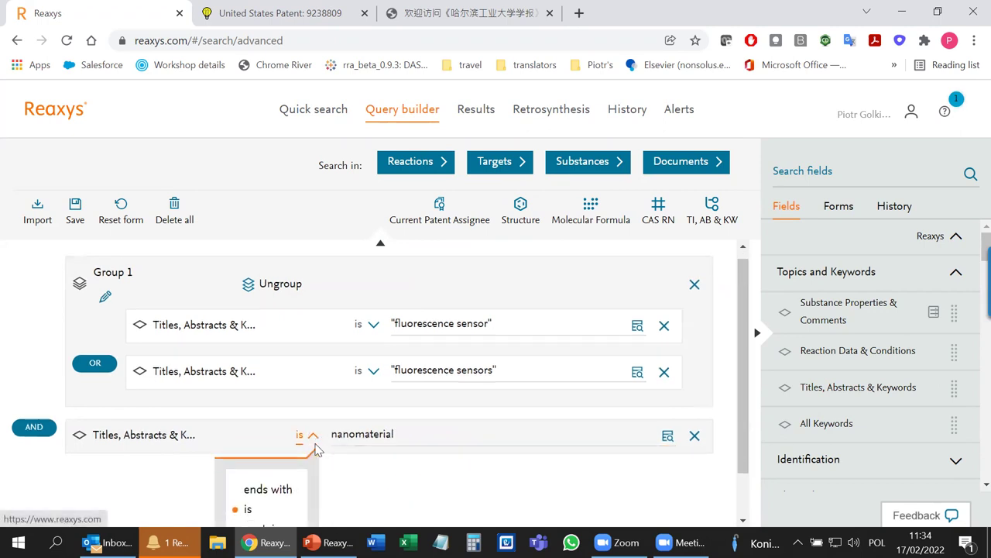
left_click(267, 492)
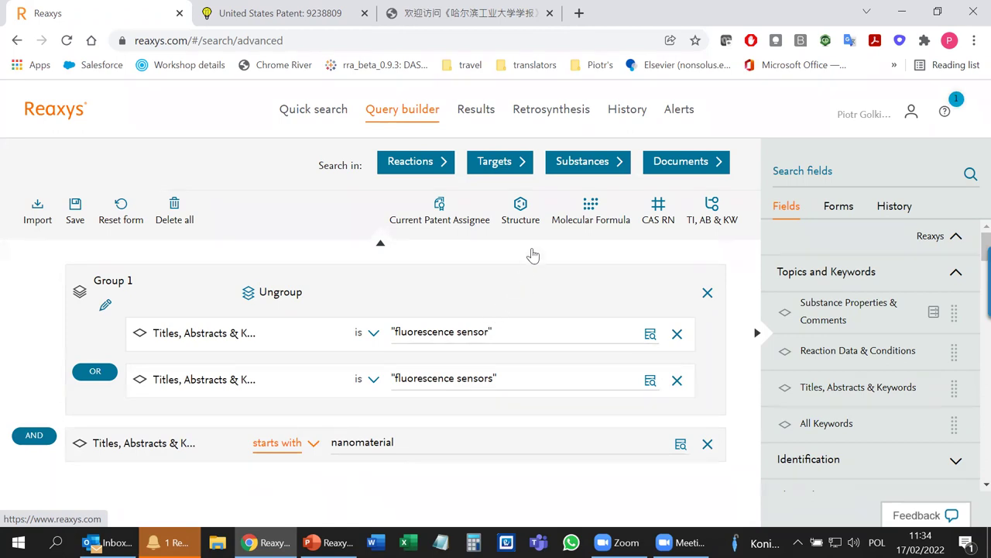
left_click(686, 167)
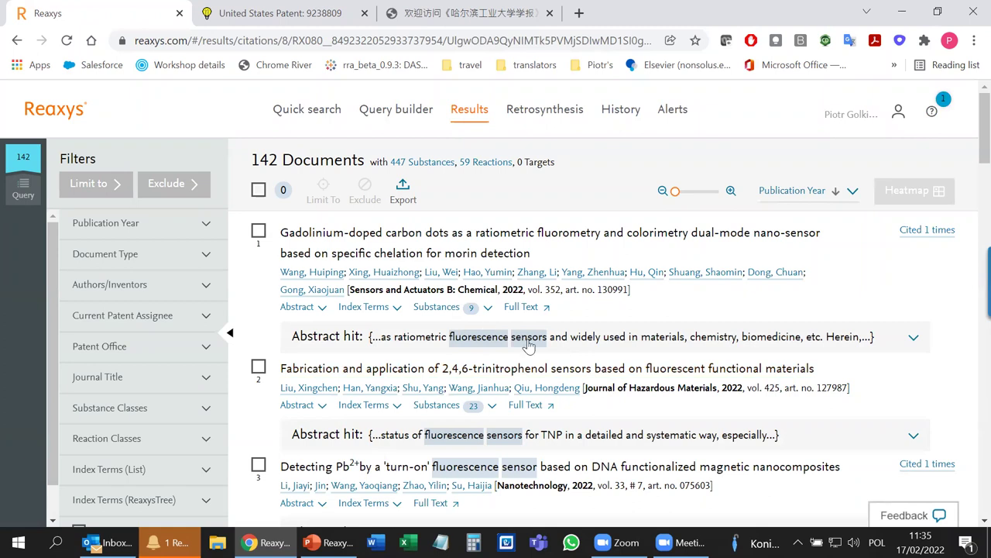
Examine the substances indexed for the gadolinium-doped carbon dots article.
left_click(437, 310)
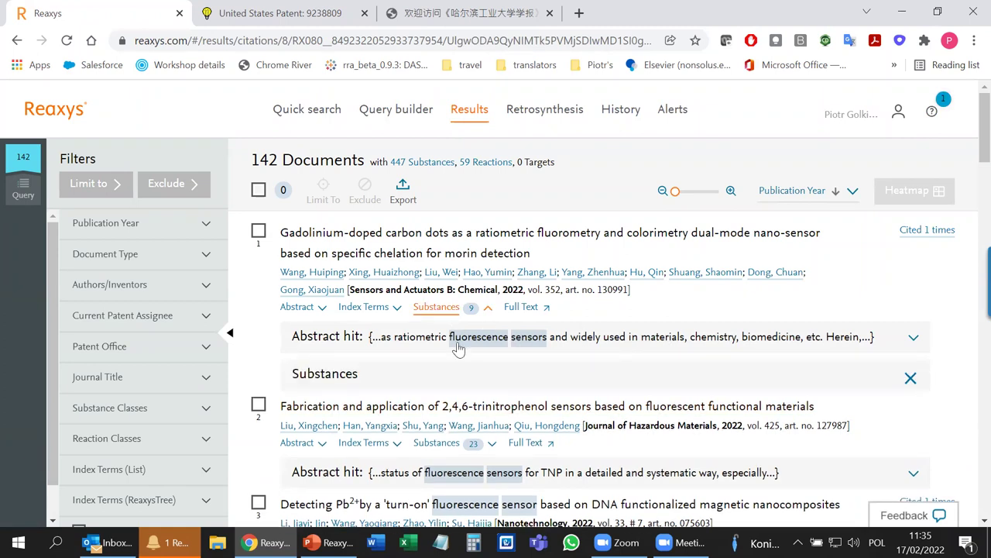
scroll(464, 352, "down", 3)
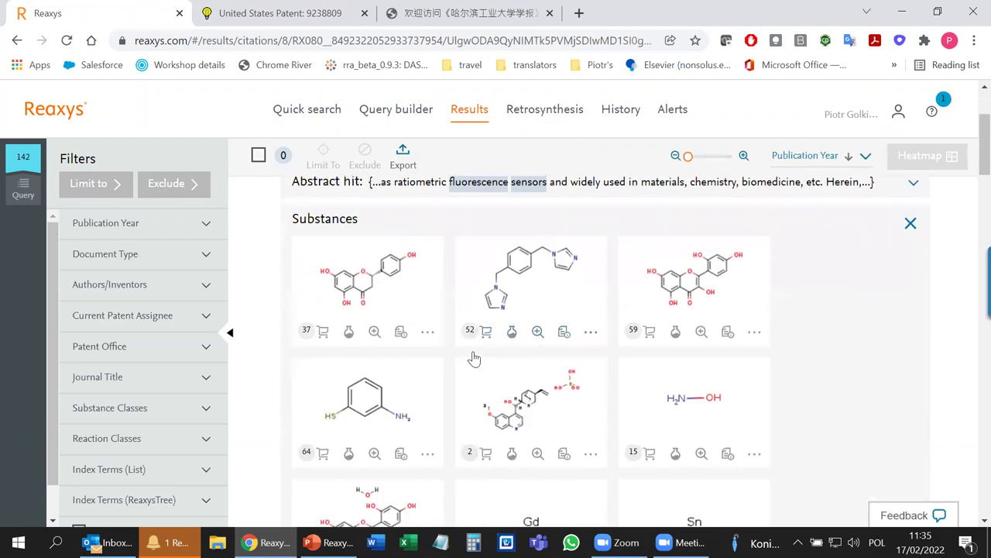
scroll(474, 358, "down", 2)
scroll(476, 355, "up", 3)
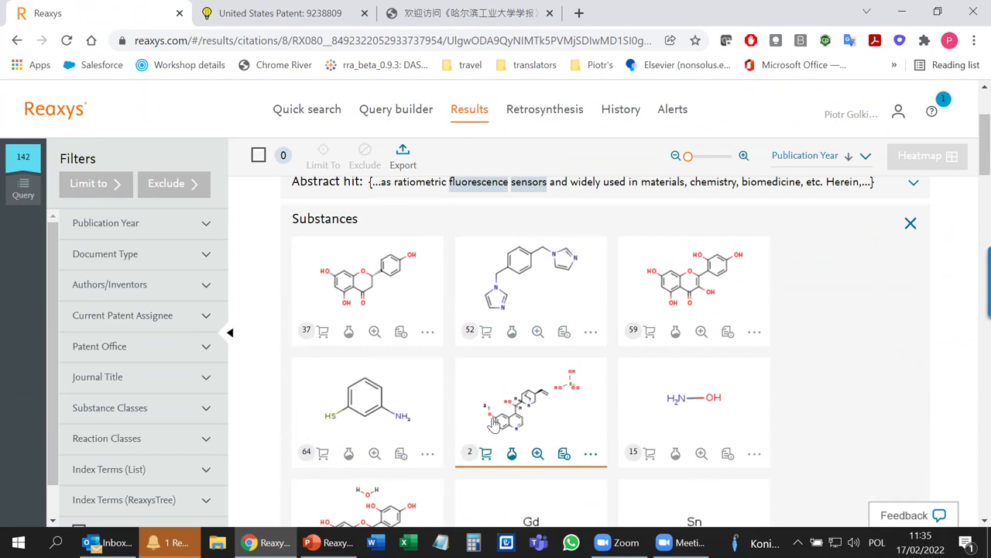
scroll(492, 423, "down", 3)
scroll(495, 425, "up", 1)
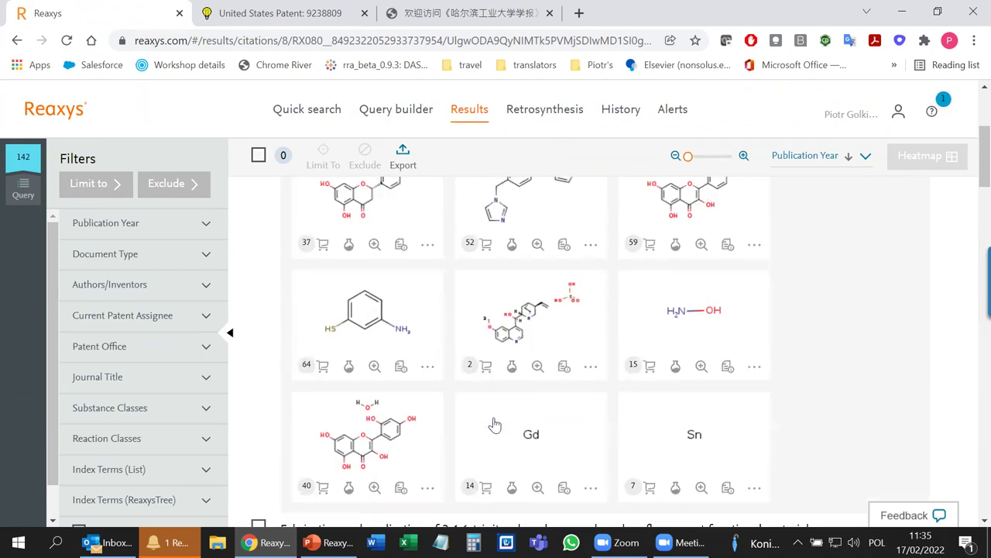
scroll(495, 424, "up", 1)
scroll(494, 424, "up", 2)
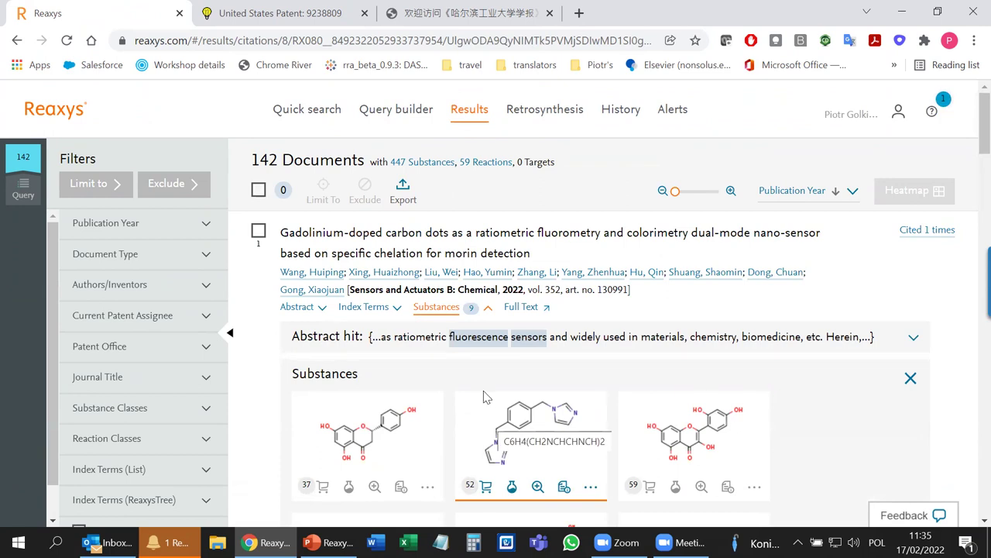
Examine the substances indexed for the 2,4,6-trinitrophenol sensors article, looking for a triazine compound.
scroll(455, 375, "down", 5)
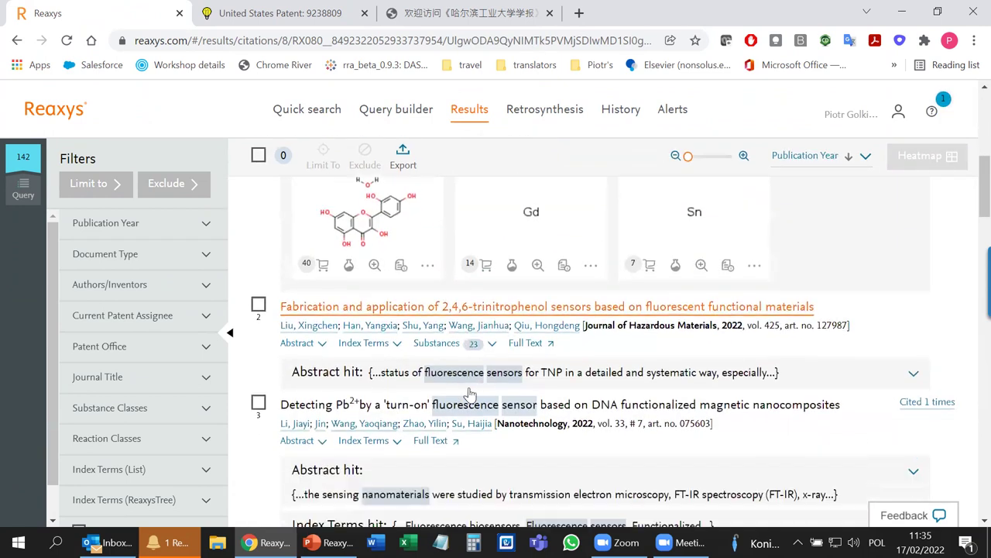
left_click(437, 343)
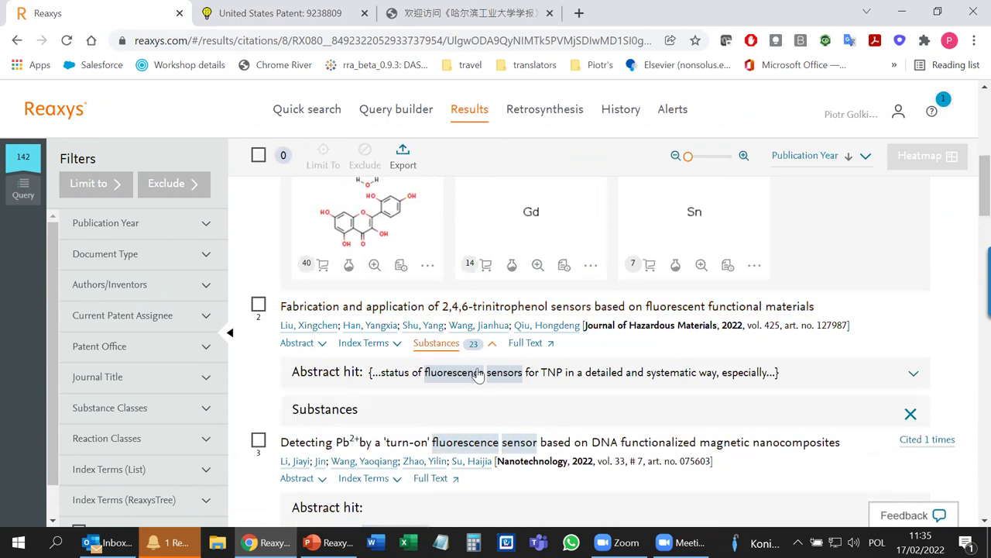
scroll(798, 407, "down", 3)
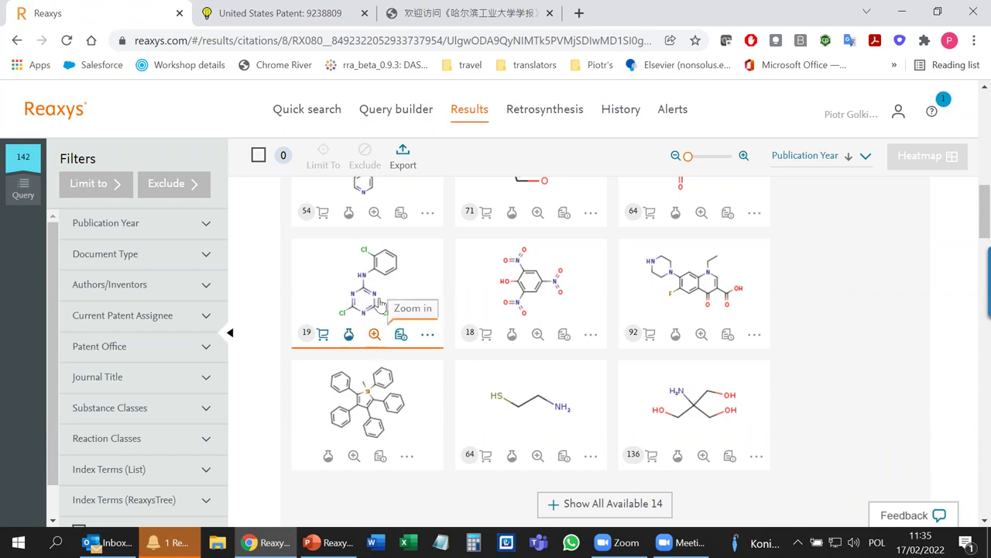
Return to the fluorescence sensor query, add a Structure condition and open its drawing editor.
left_click(393, 120)
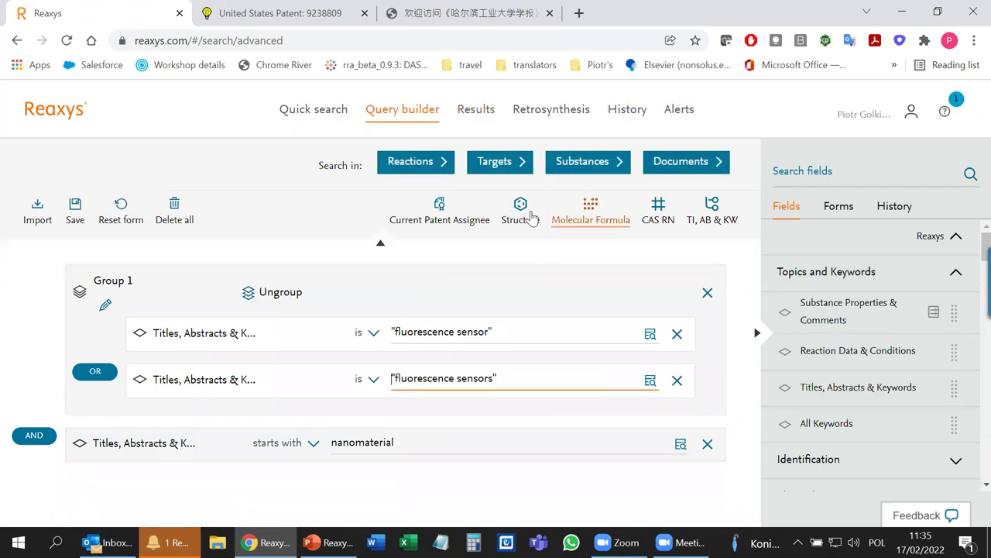
left_click(521, 207)
scroll(418, 507, "down", 1)
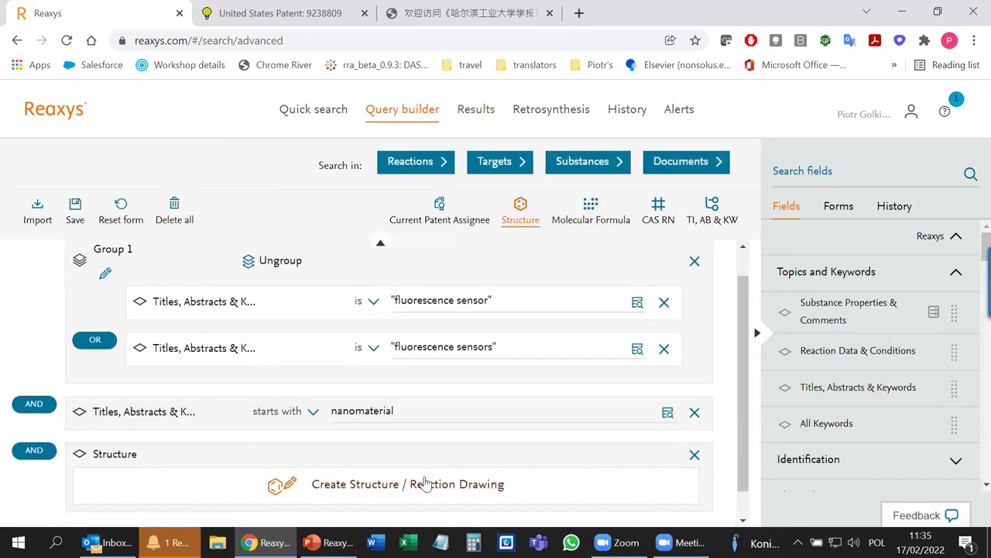
left_click(404, 468)
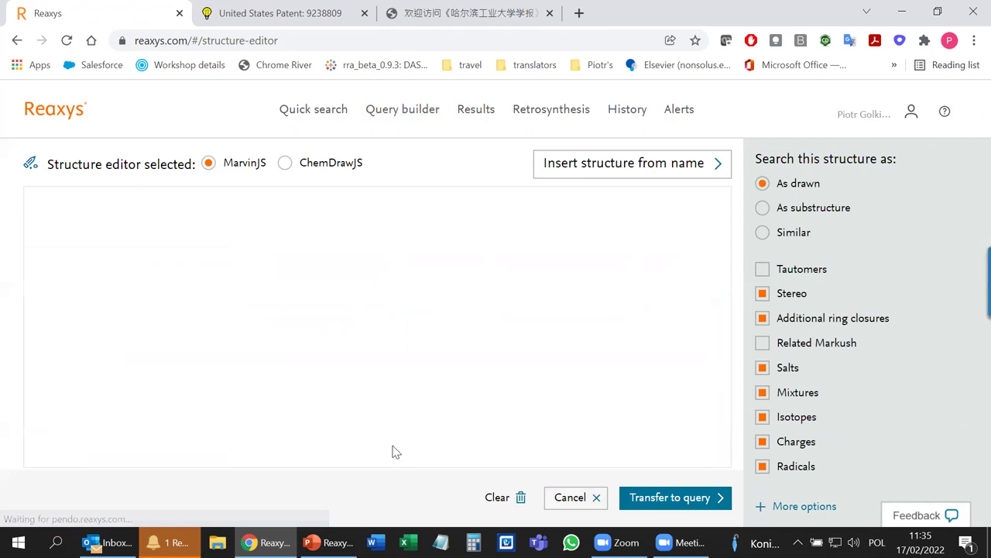
Draw a 1,3,5-triazine ring with three alternating nitrogens and transfer it to the query as a substructure on all atoms.
left_click(176, 456)
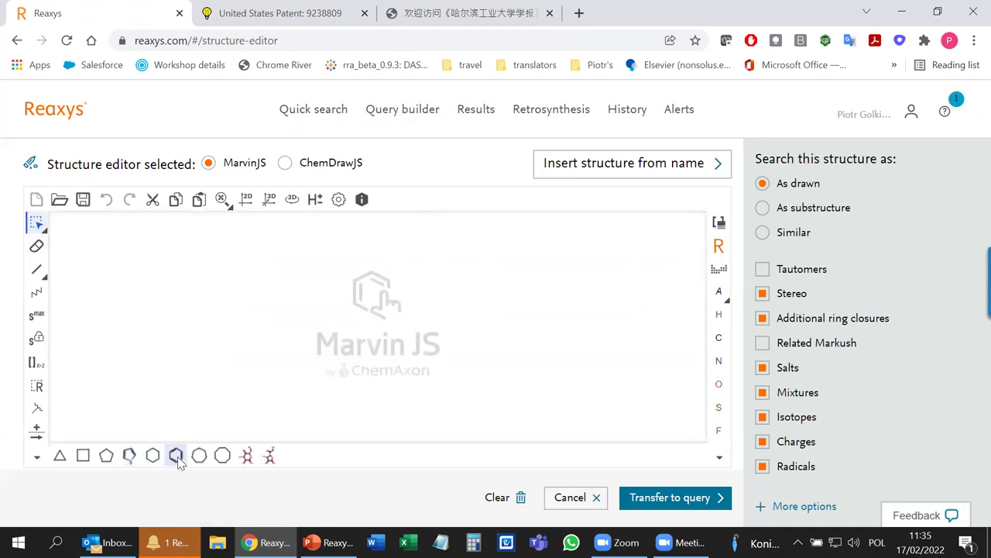
left_click(311, 340)
key("n")
left_click(286, 326)
left_click(336, 326)
left_click(311, 368)
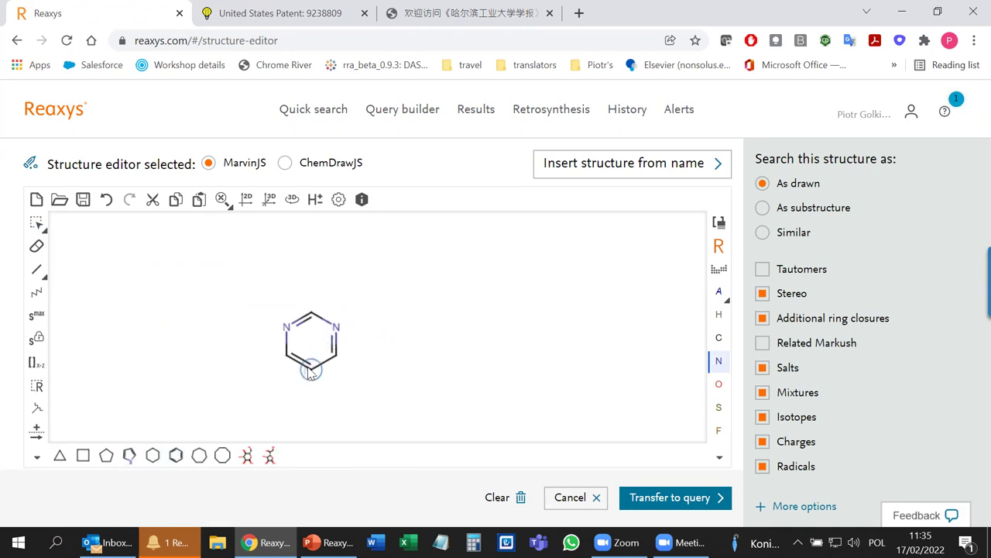
left_click(762, 207)
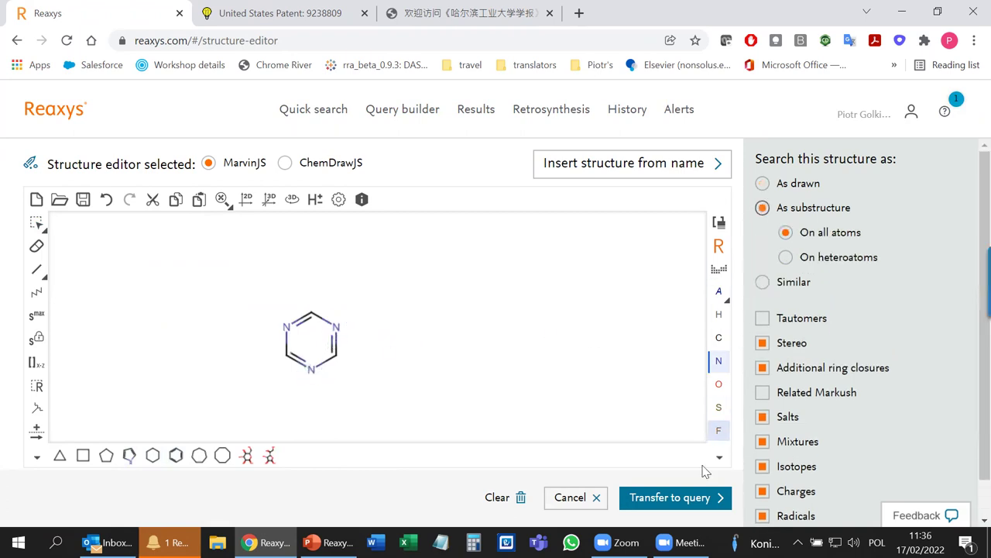
left_click(675, 498)
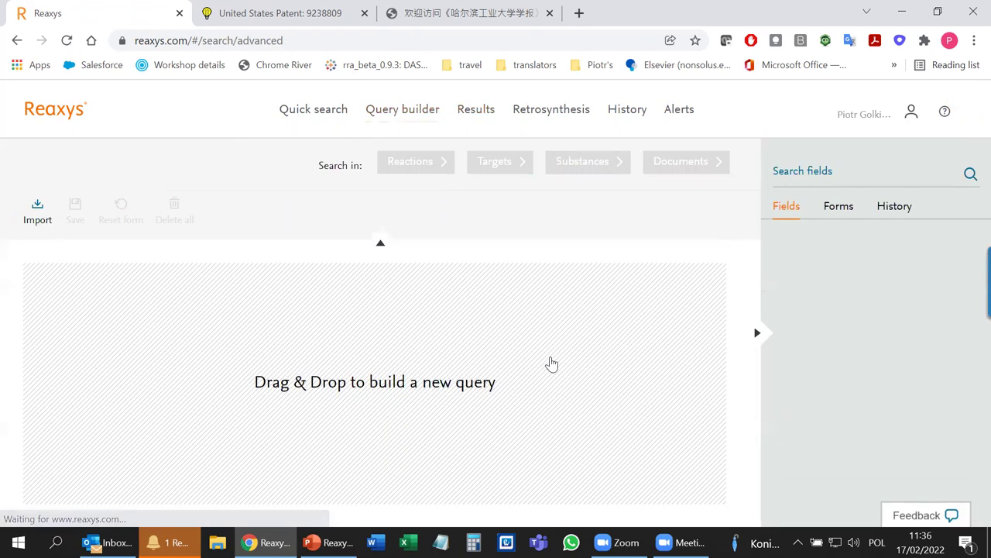
Run a Substances search with the combined keyword and triazine query and look through the resulting compounds.
scroll(492, 330, "down", 3)
scroll(488, 337, "up", 3)
left_click(577, 164)
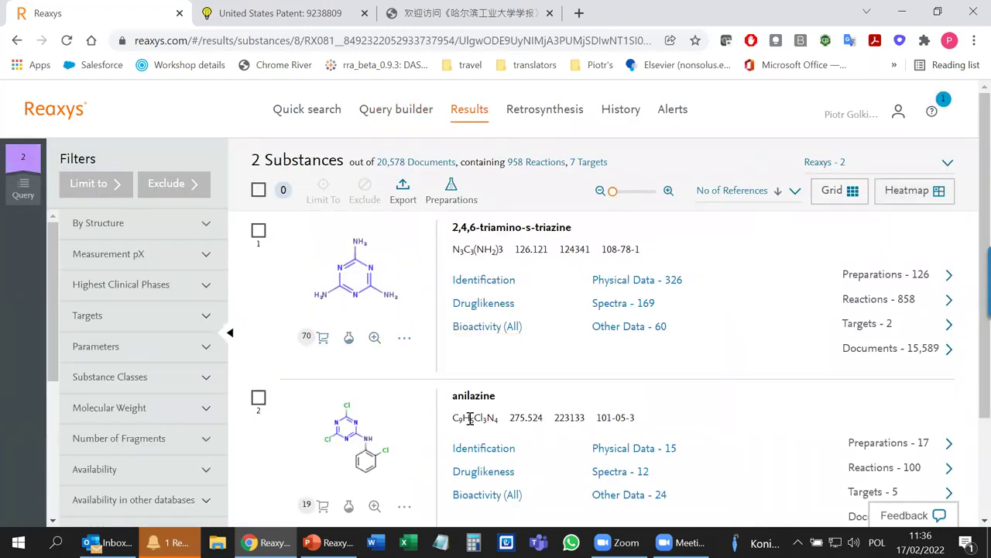
scroll(470, 418, "down", 2)
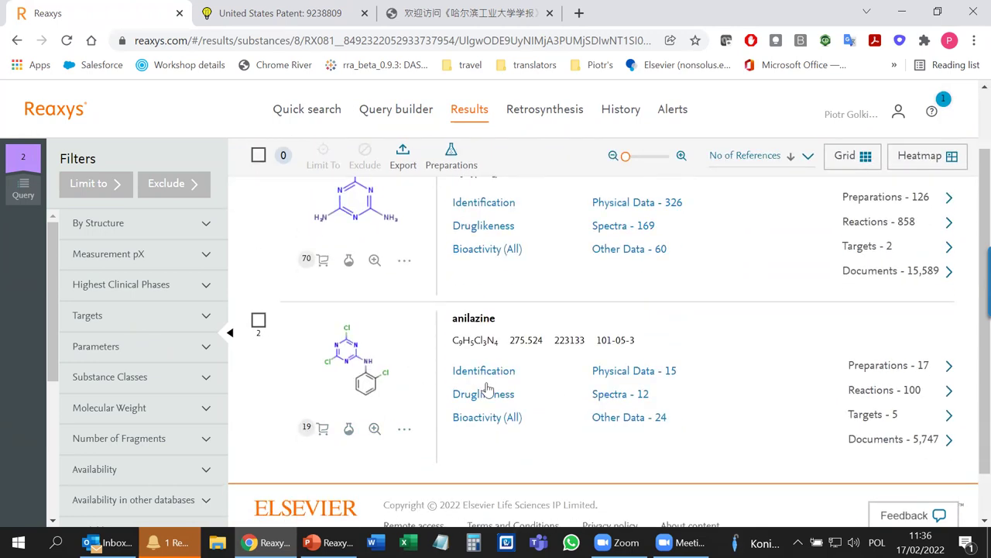
scroll(496, 387, "up", 2)
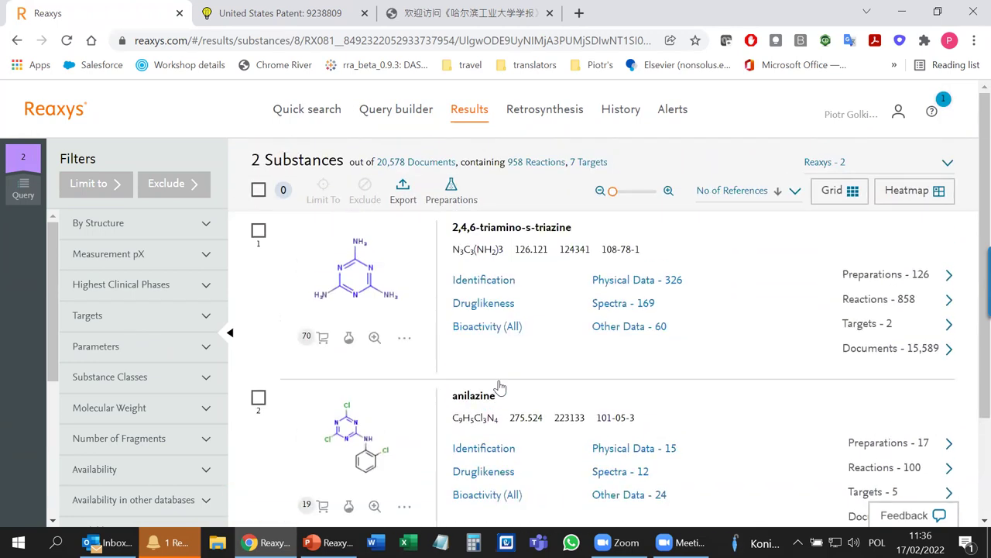
Return to the triazine query, run it as a Documents search and look through the resulting articles.
left_click(396, 110)
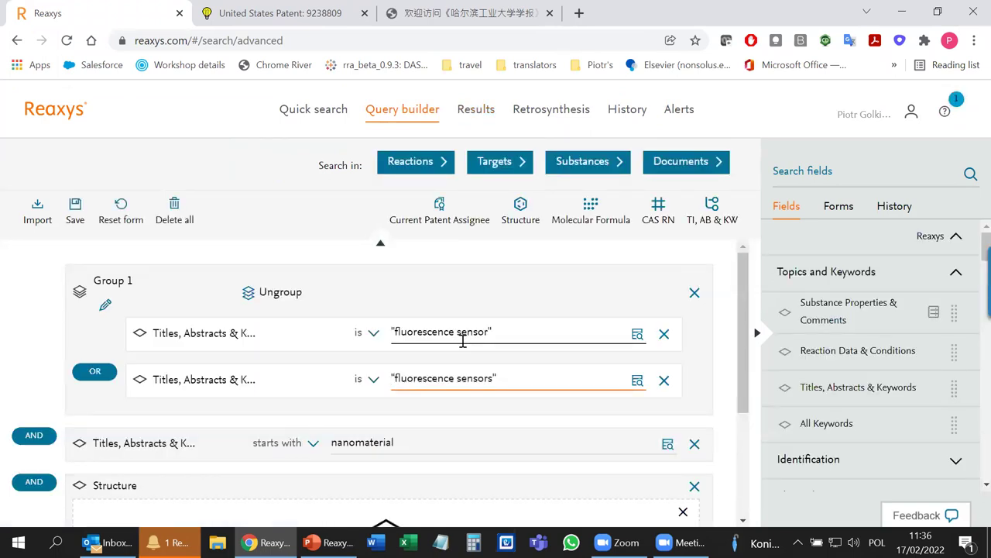
scroll(462, 341, "down", 2)
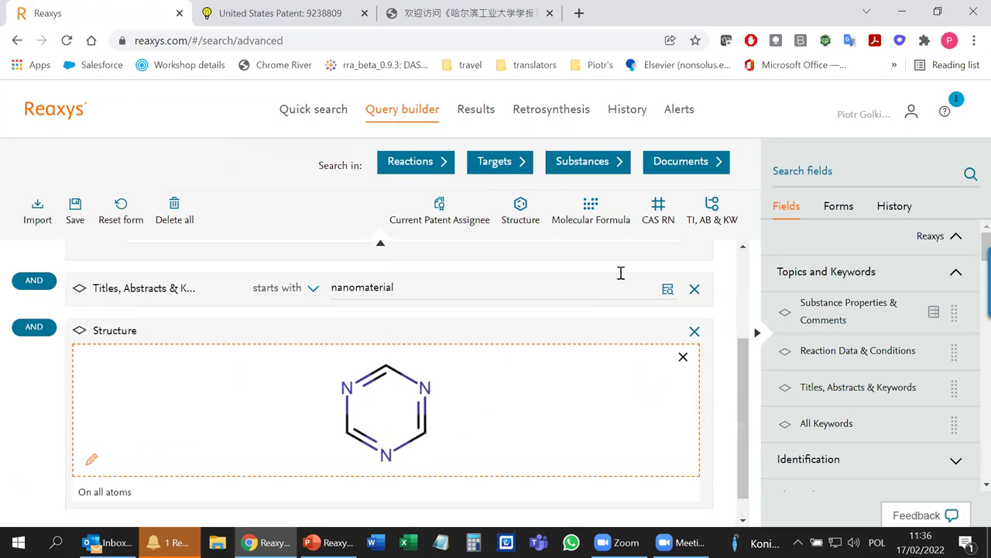
left_click(684, 164)
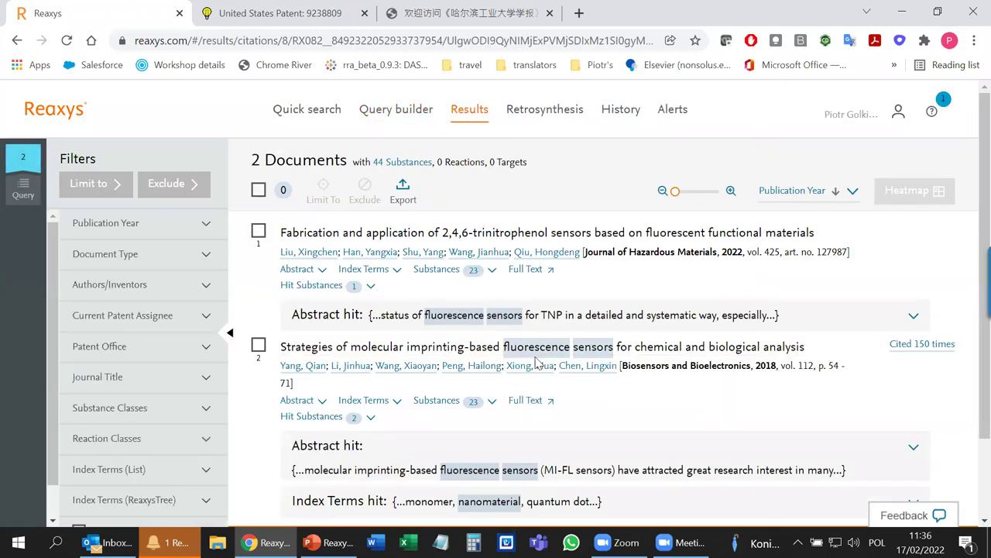
scroll(705, 349, "down", 2)
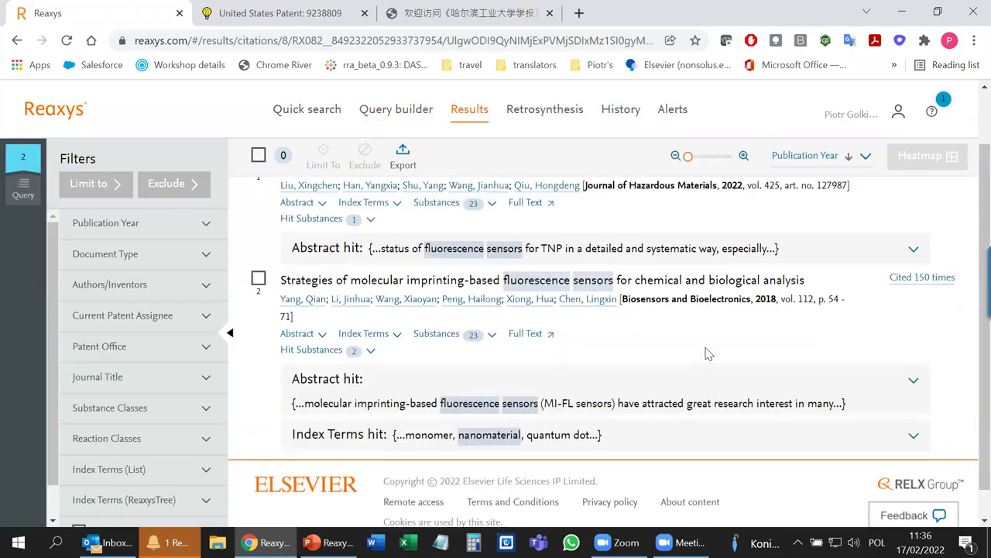
scroll(705, 353, "up", 2)
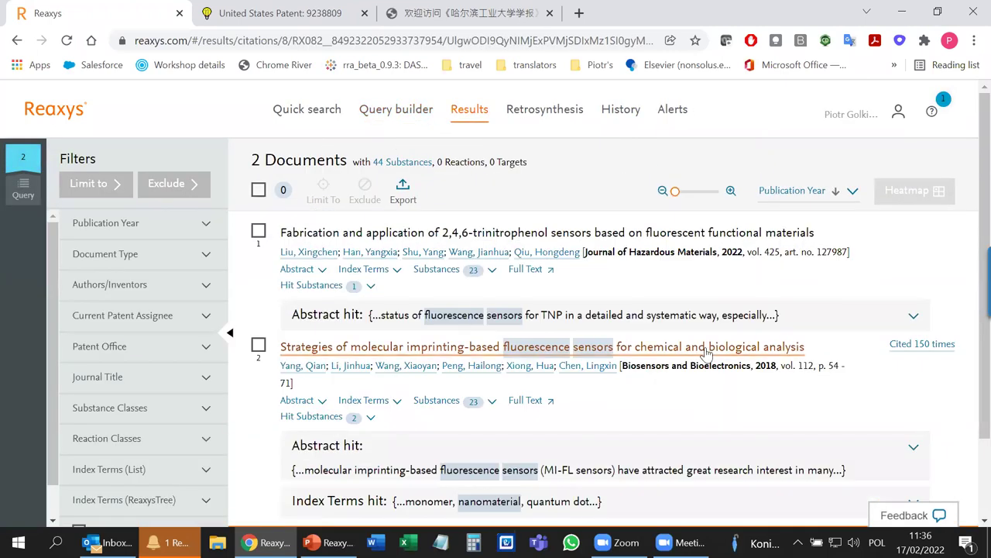
Examine the substances of the 2,4,6-trinitrophenol sensors article for structures containing the triazine ring.
left_click(438, 271)
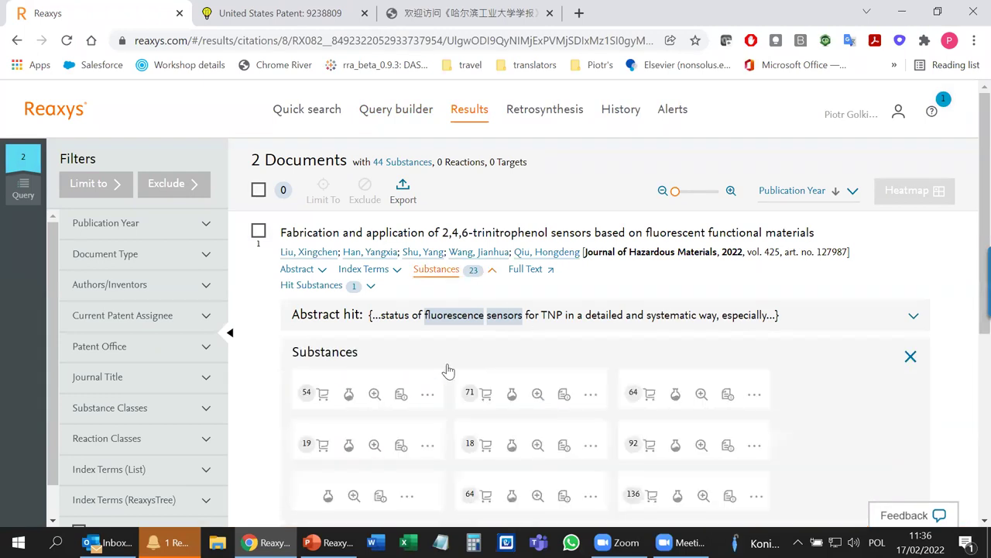
scroll(493, 379, "down", 4)
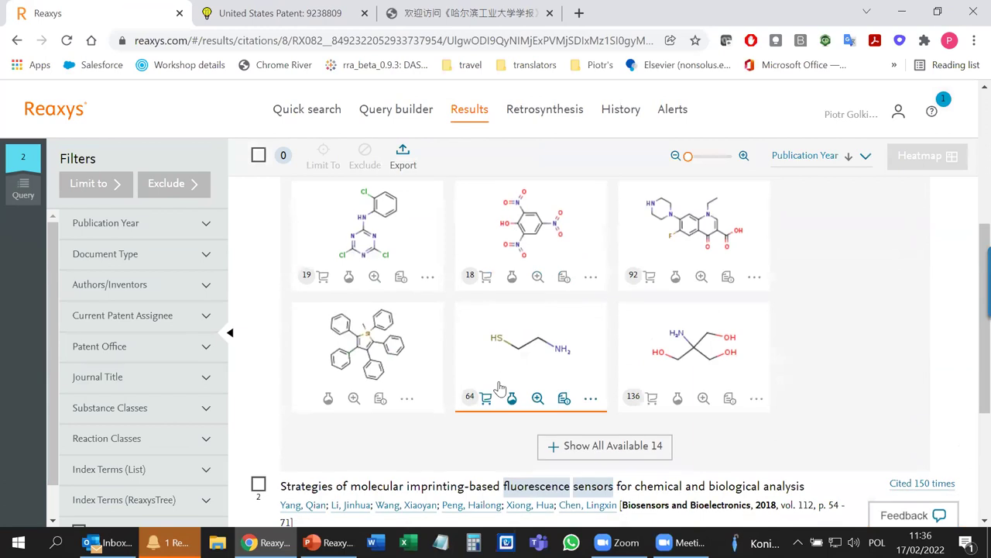
scroll(500, 387, "up", 2)
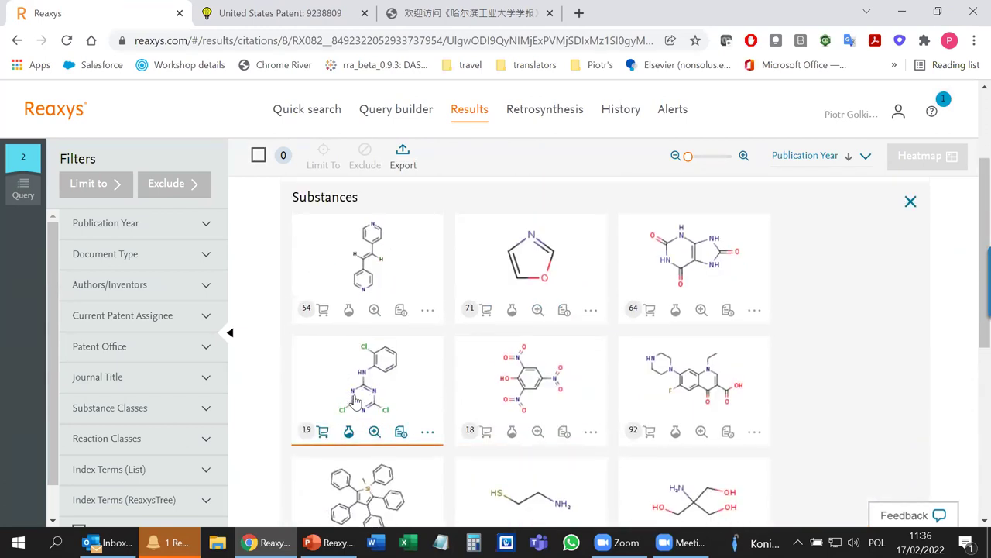
scroll(367, 404, "up", 2)
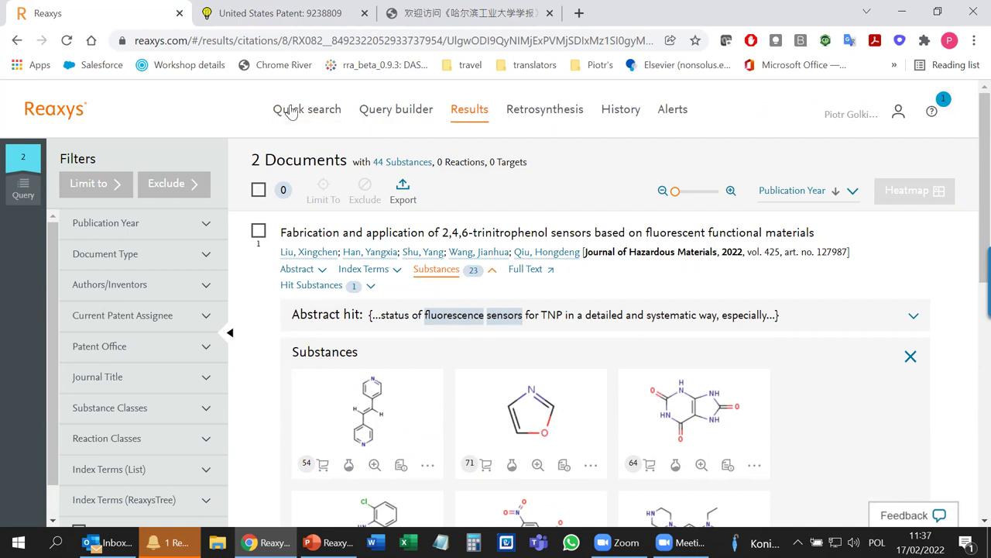
Delete the whole query and start a new one with a Titles, Abstracts & Keywords condition set to GQD.
left_click(372, 115)
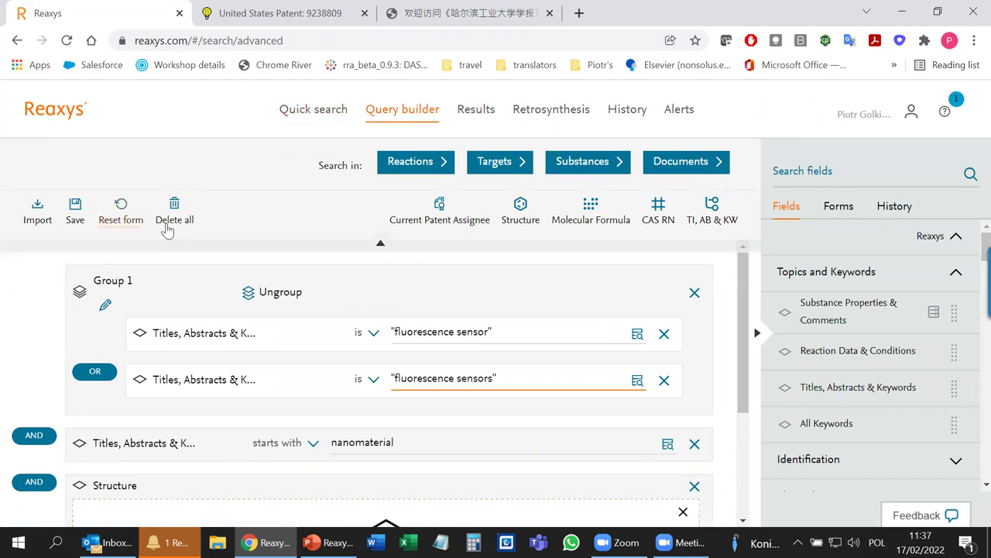
left_click(217, 227)
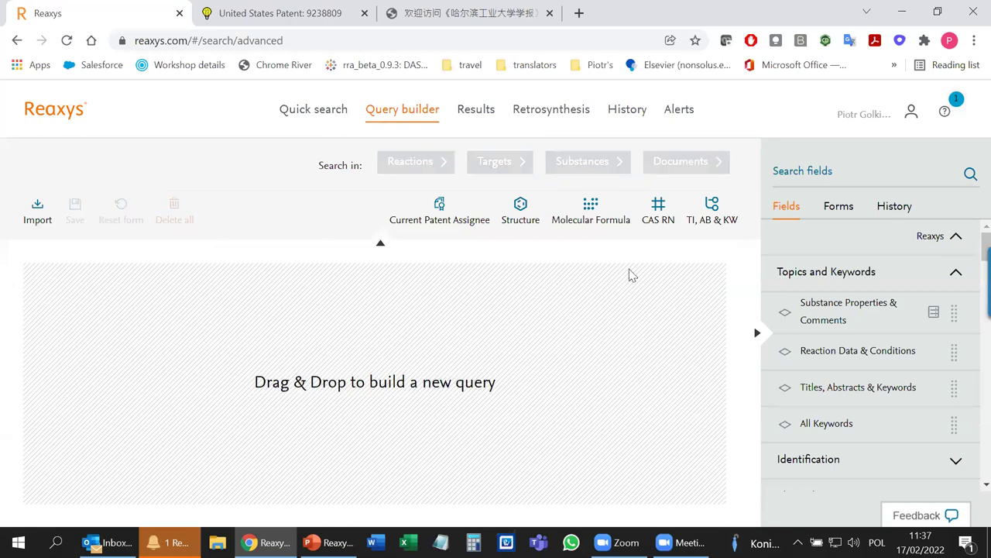
left_click_drag(836, 390, 394, 367)
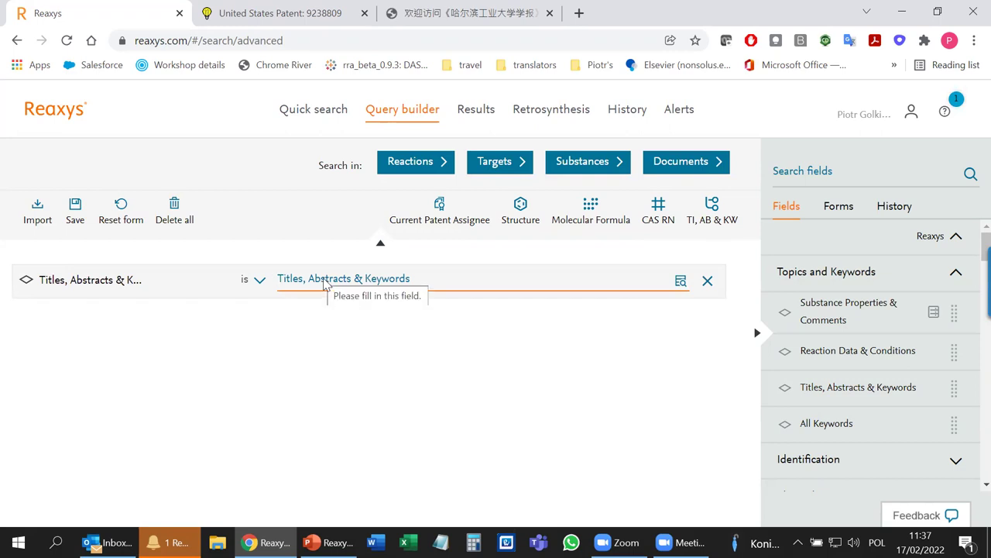
type("GQD")
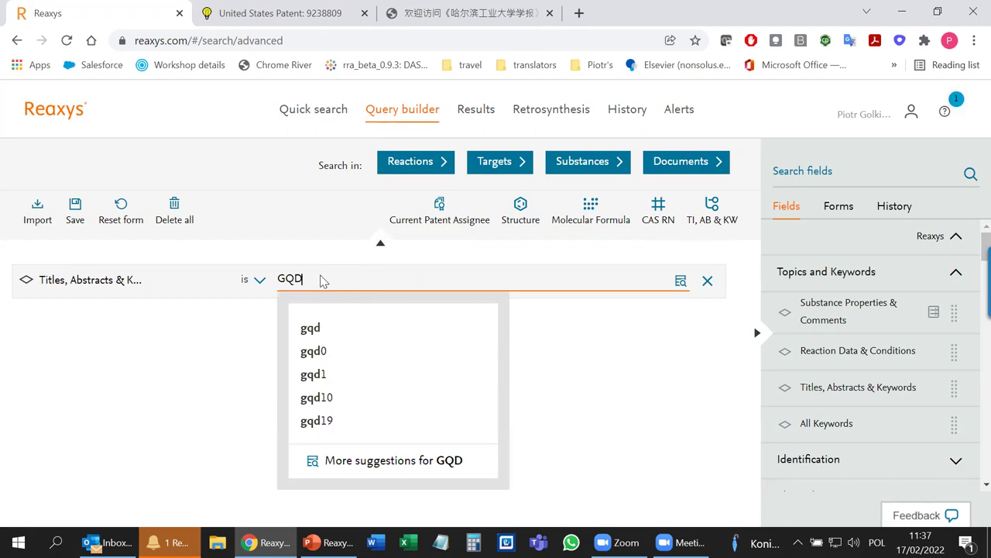
left_click(569, 419)
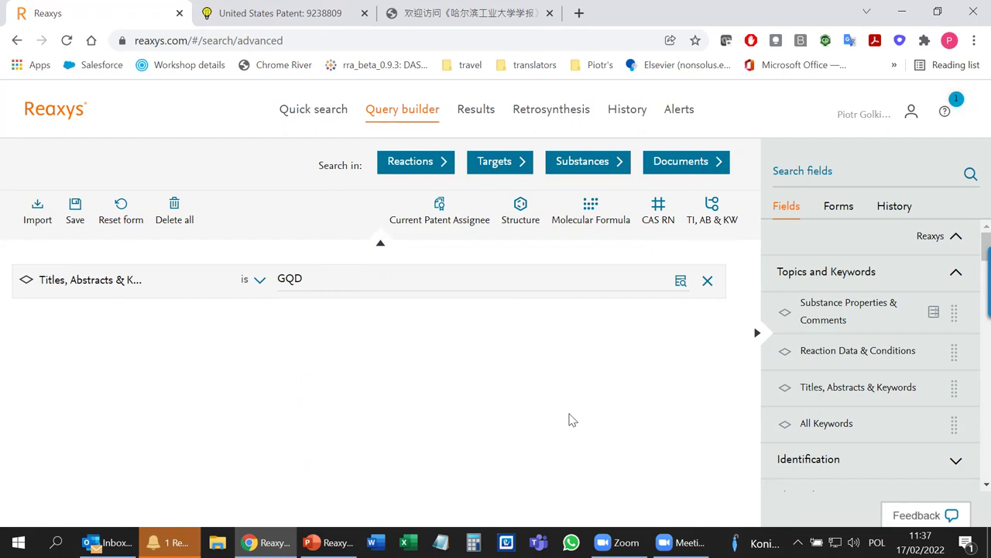
Add a Substance Properties & Comments condition set to sensor, run a Substances search and browse the results.
left_click(798, 310)
type("sensor")
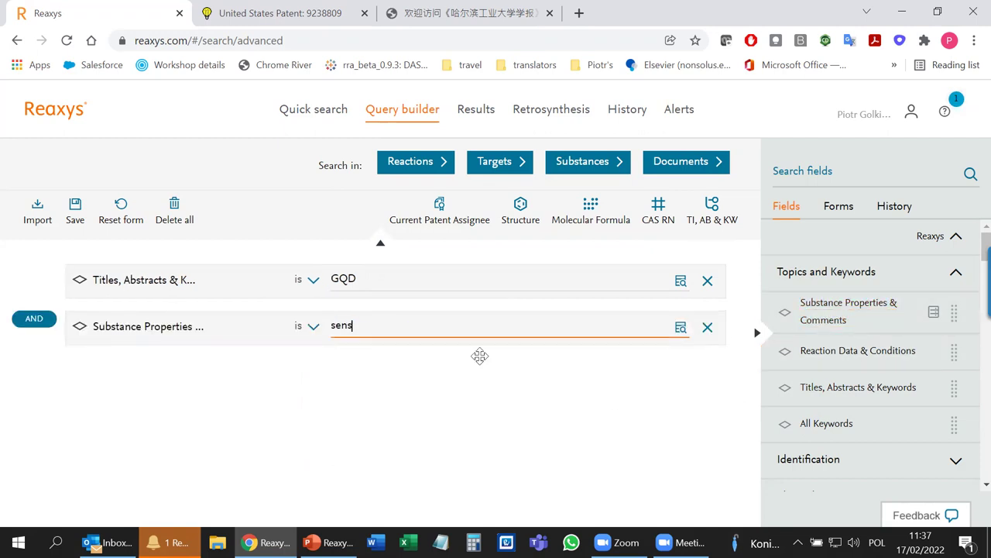
left_click(605, 166)
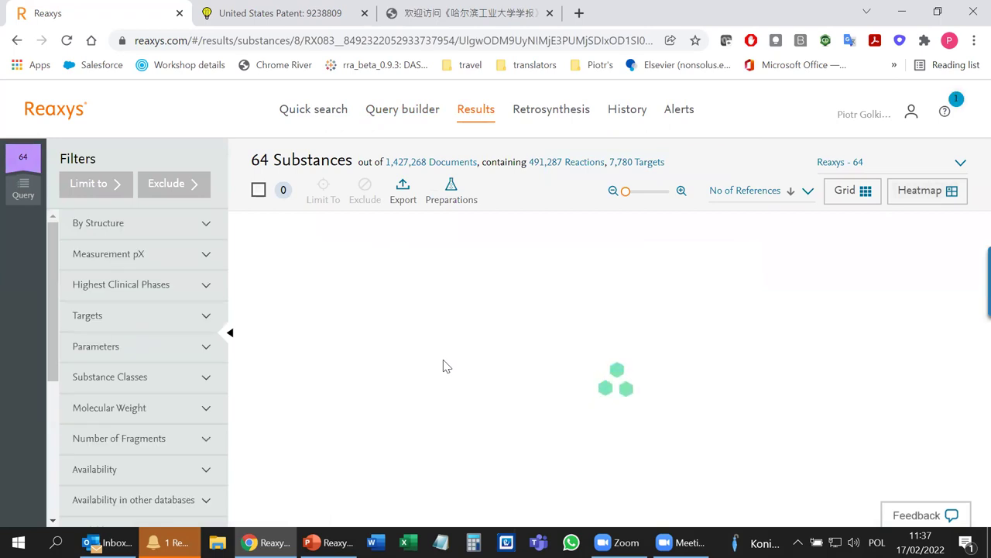
scroll(443, 365, "down", 12)
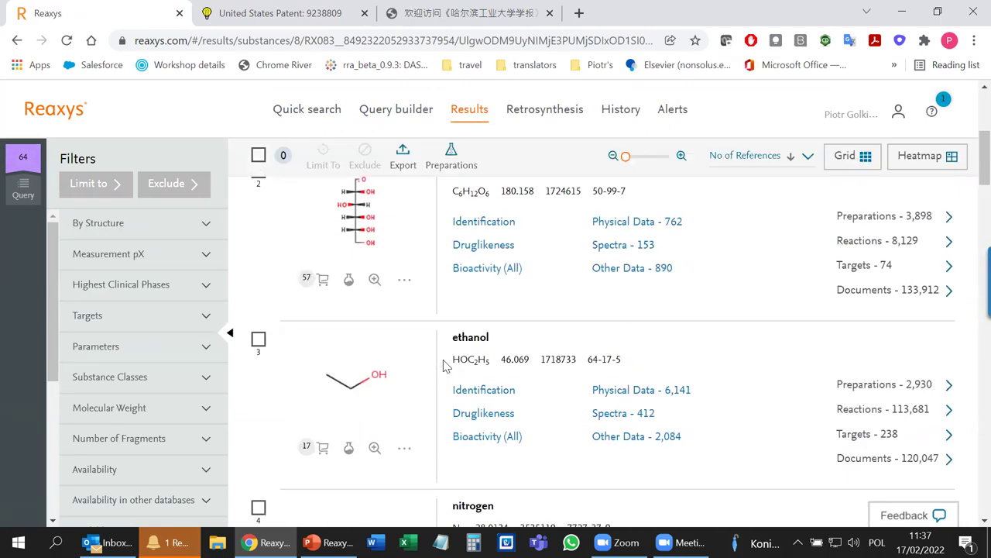
Expand the Adsorption (MCS) hit data of nitrogen and examine its sensor entries.
left_click(415, 327)
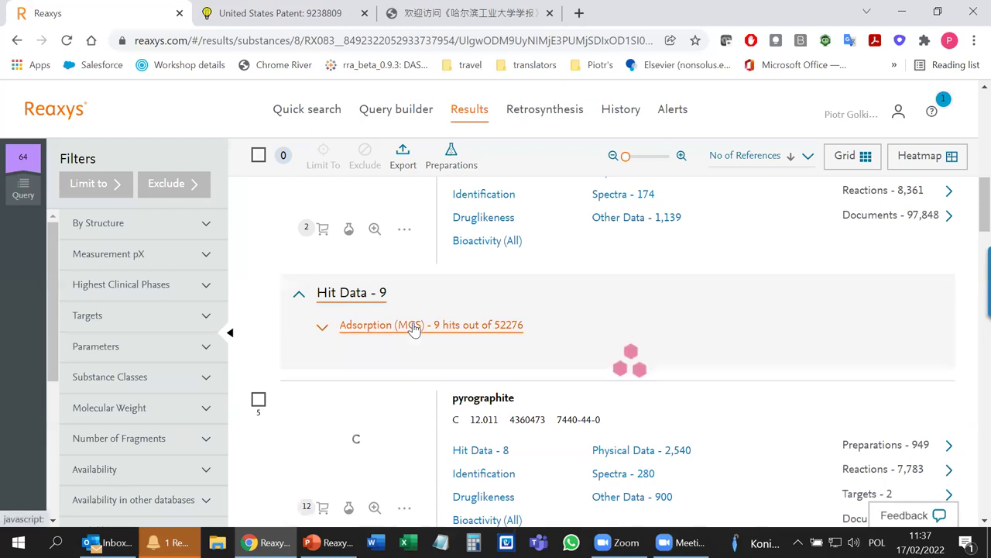
scroll(414, 331, "down", 5)
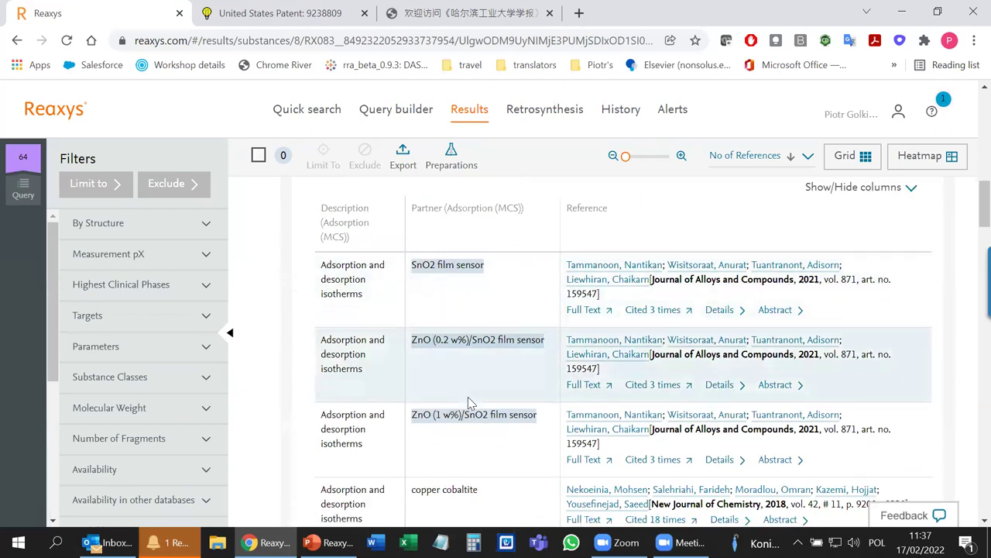
scroll(468, 403, "up", 10)
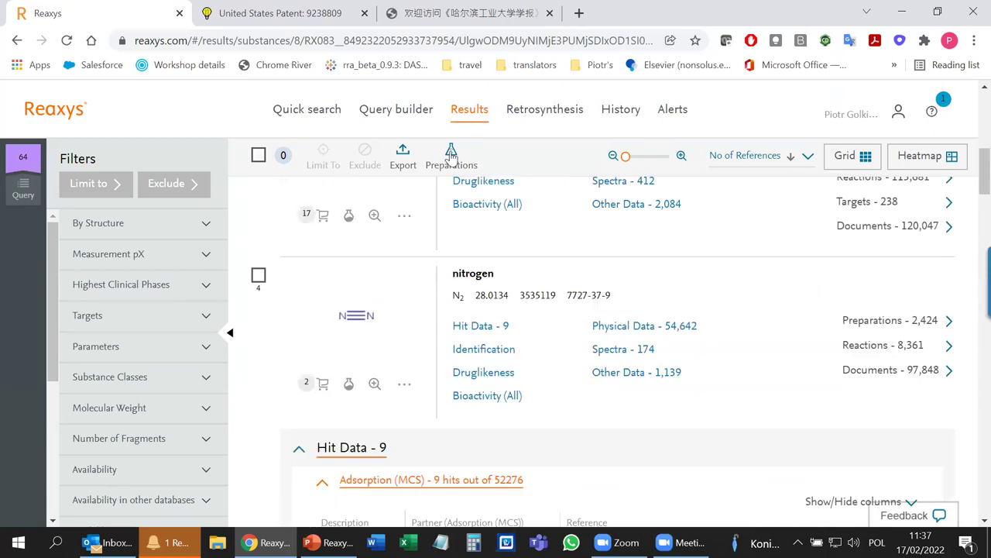
Run the GQD and sensor query as a Documents search and check the substances of the first article.
left_click(395, 110)
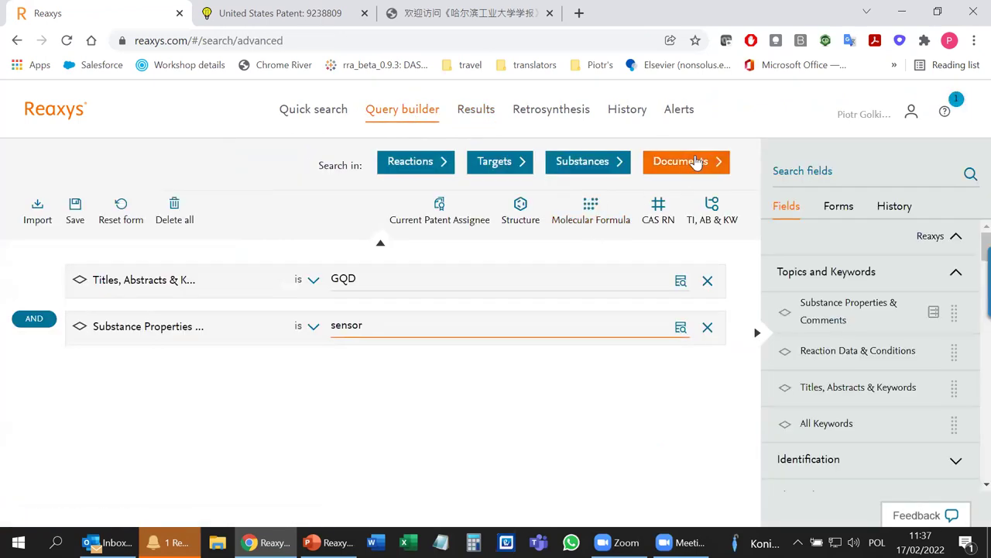
left_click(696, 161)
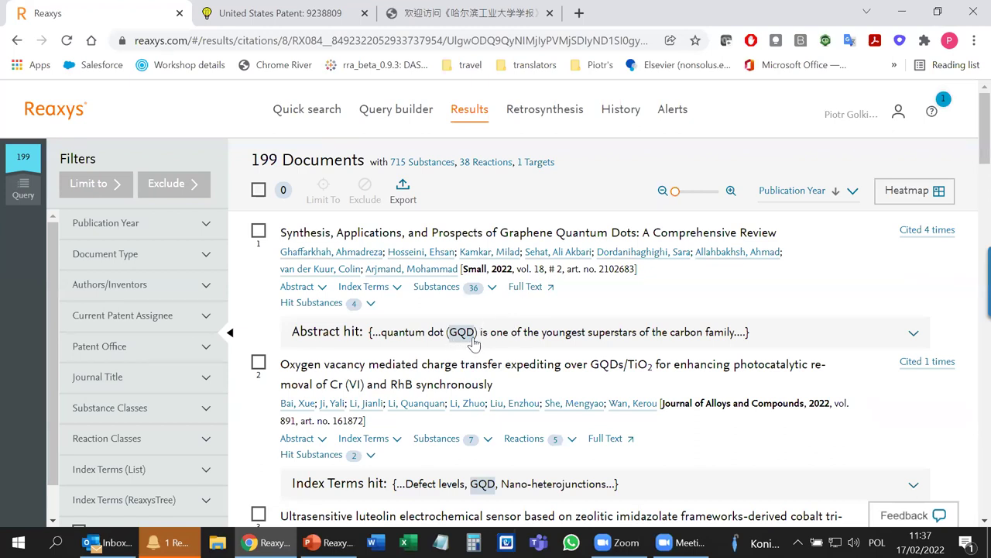
left_click(446, 289)
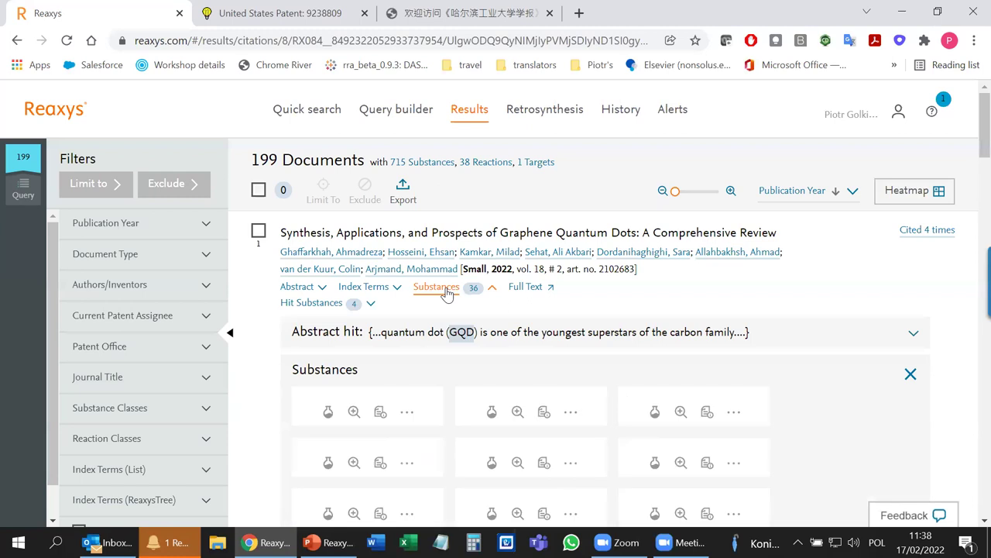
left_click(446, 289)
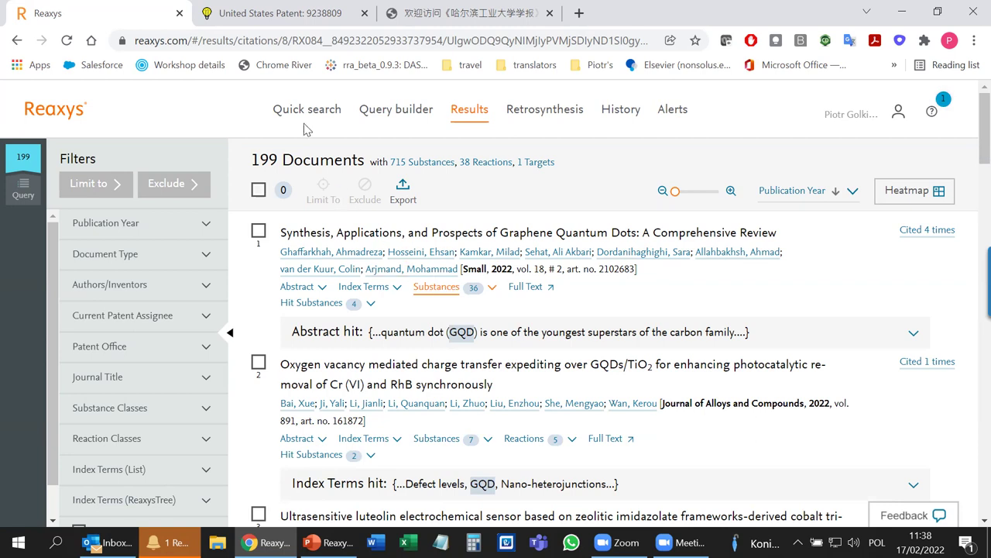
Return to the query, remove the Substance Properties & Comments condition and add a second Titles, Abstracts & Keywords condition.
left_click(363, 122)
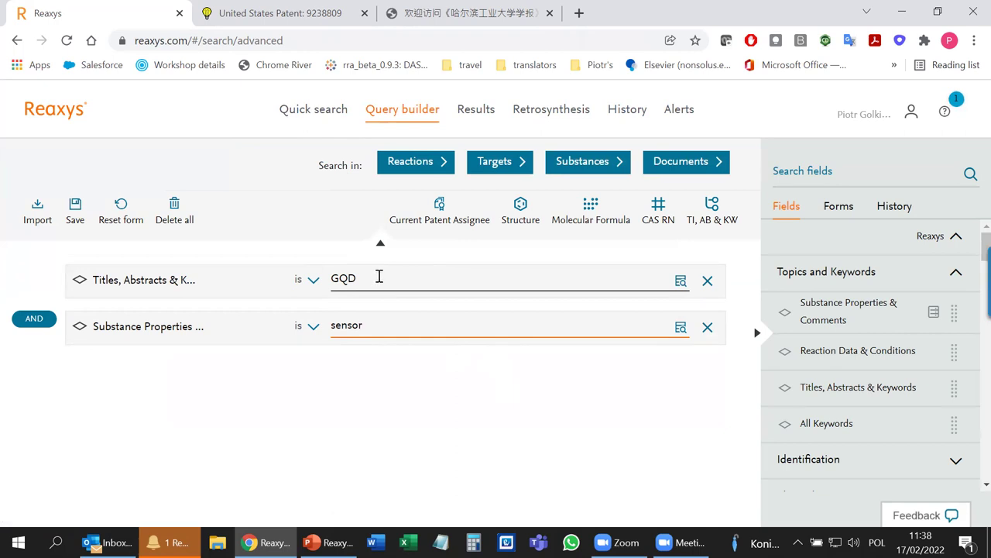
left_click(707, 327)
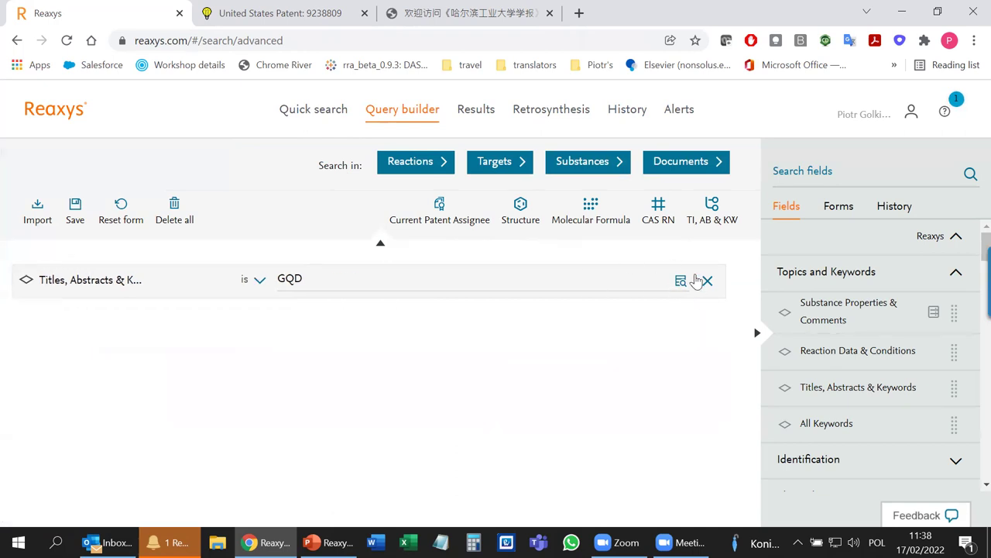
left_click(712, 209)
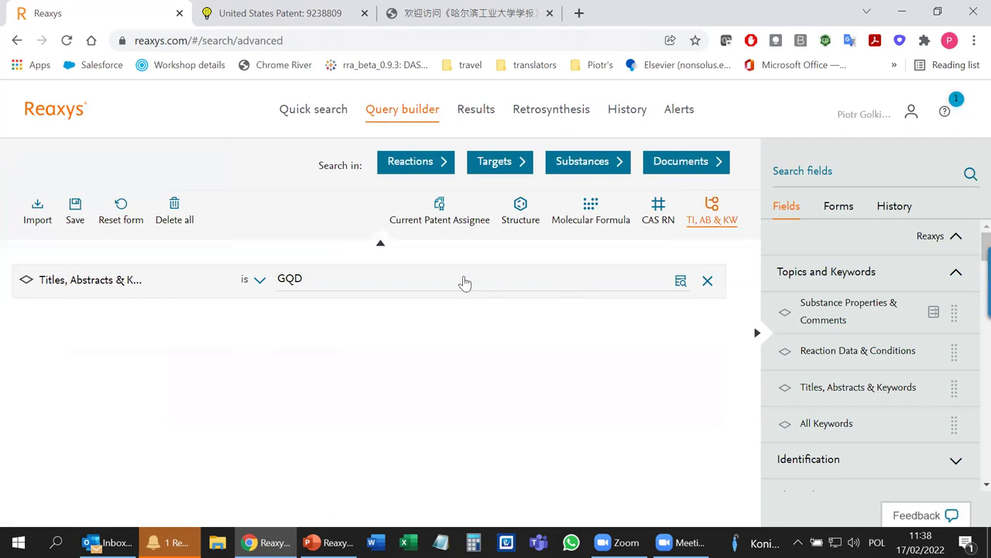
Set the first Titles, Abstracts & Keywords condition to xrd; xrds.
double_click(342, 285)
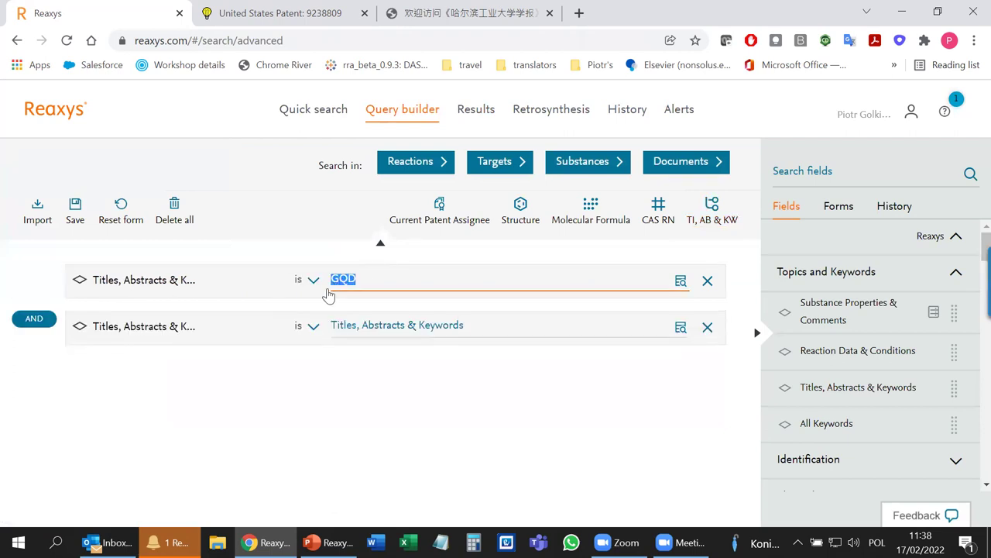
type("xrd; xrds")
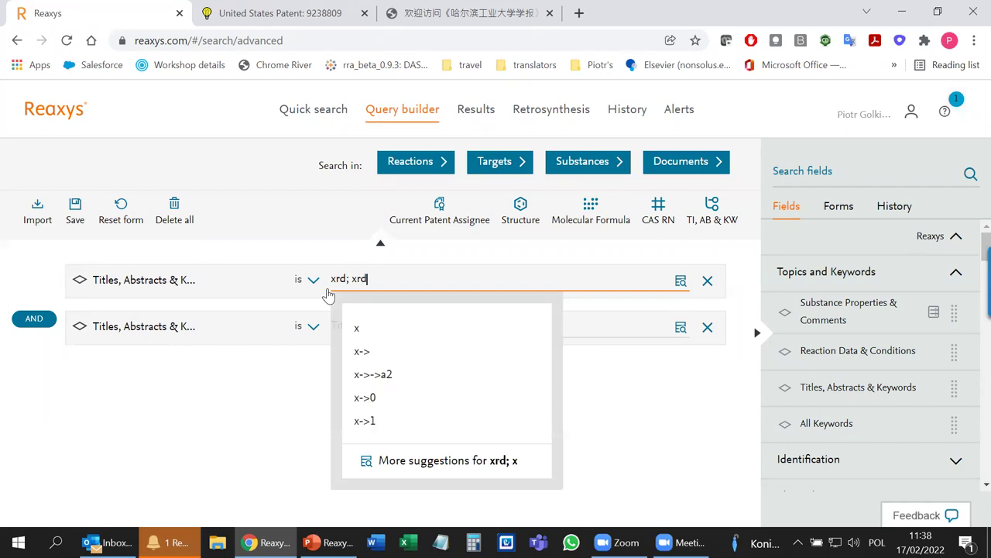
left_click(281, 361)
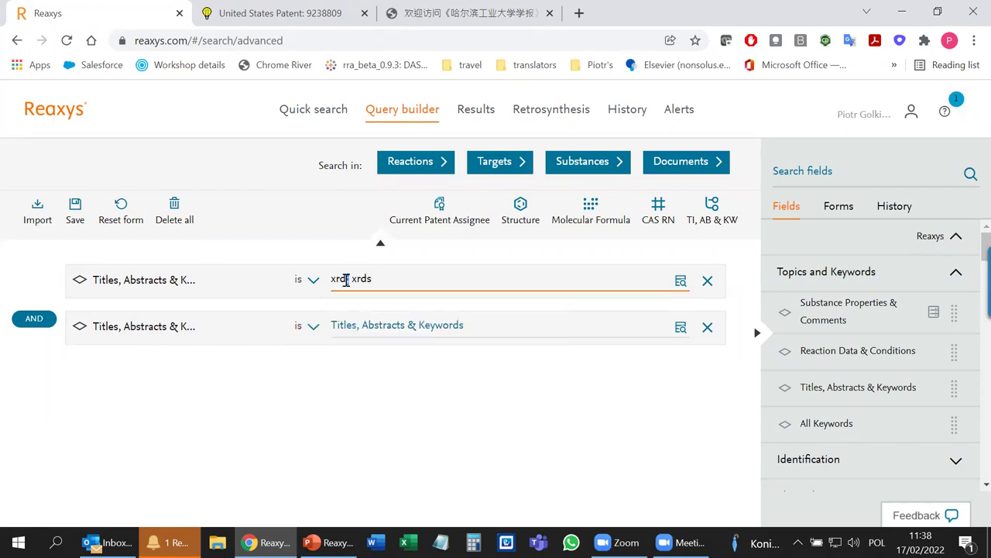
left_click(373, 279)
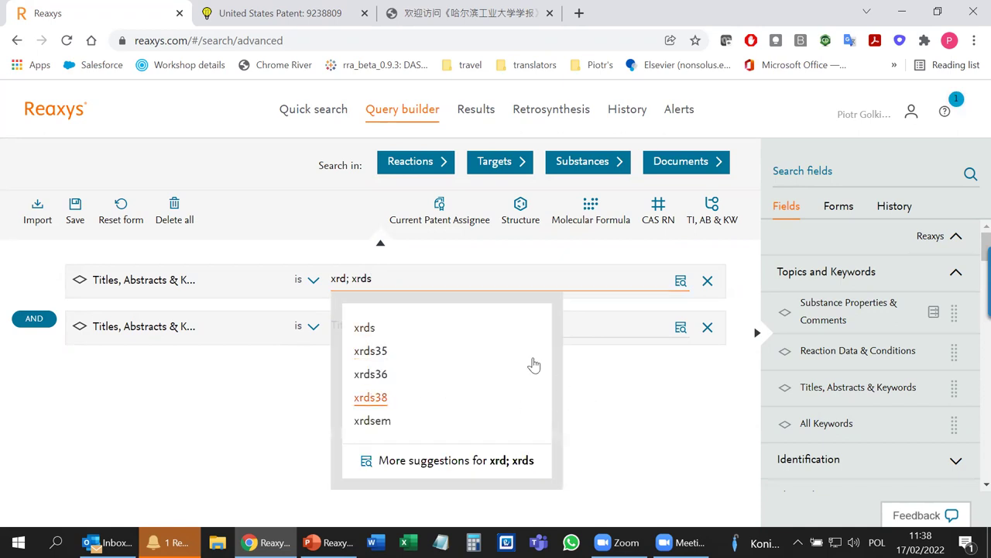
left_click(447, 306)
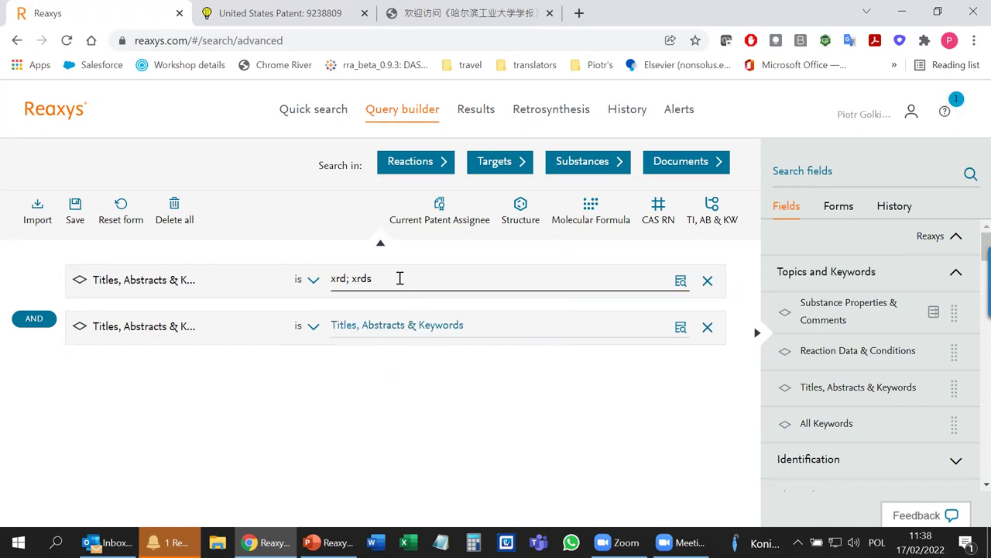
Set the second Titles, Abstracts & Keywords condition to the exact phrase "waste water" and run a Documents search.
left_click(380, 325)
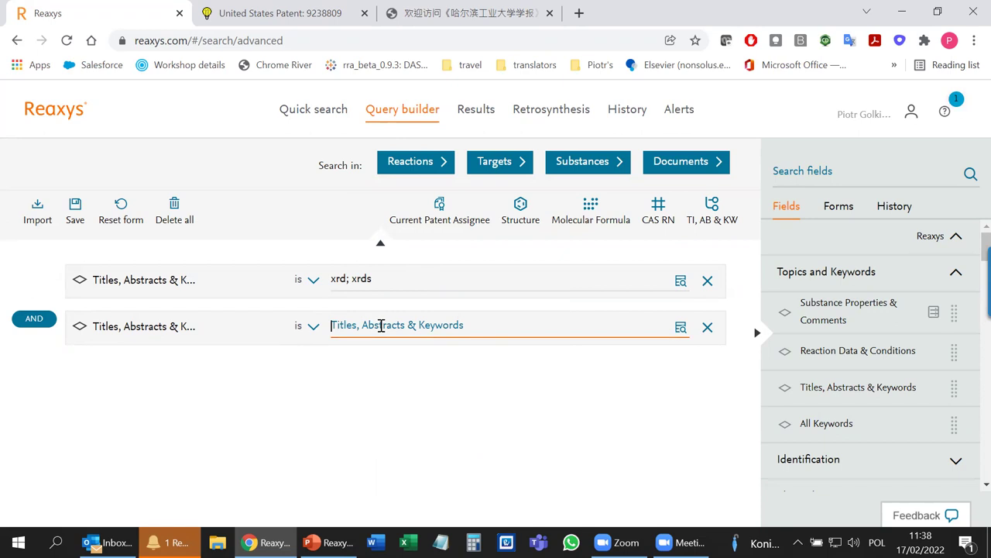
type("waste water\"")
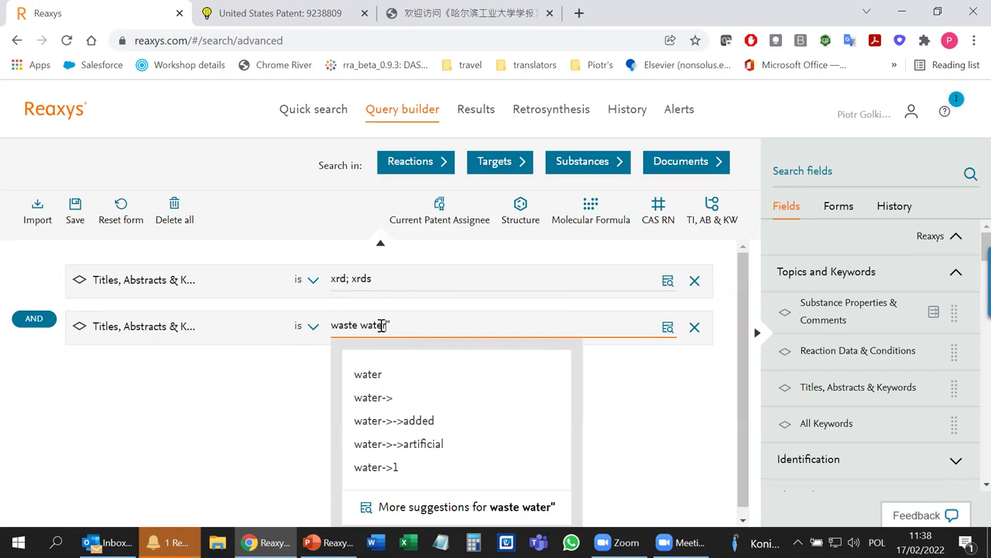
key("Home")
type("\"")
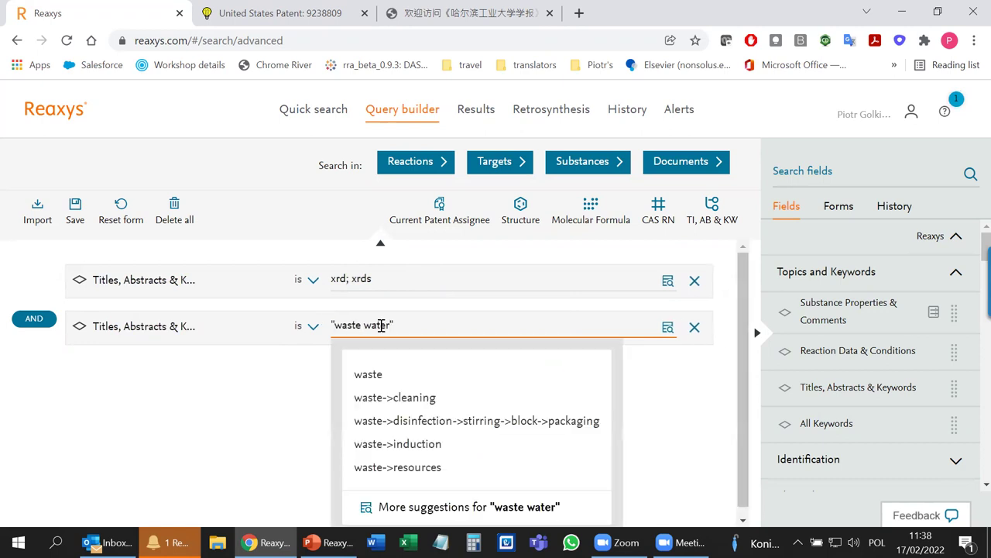
left_click(290, 387)
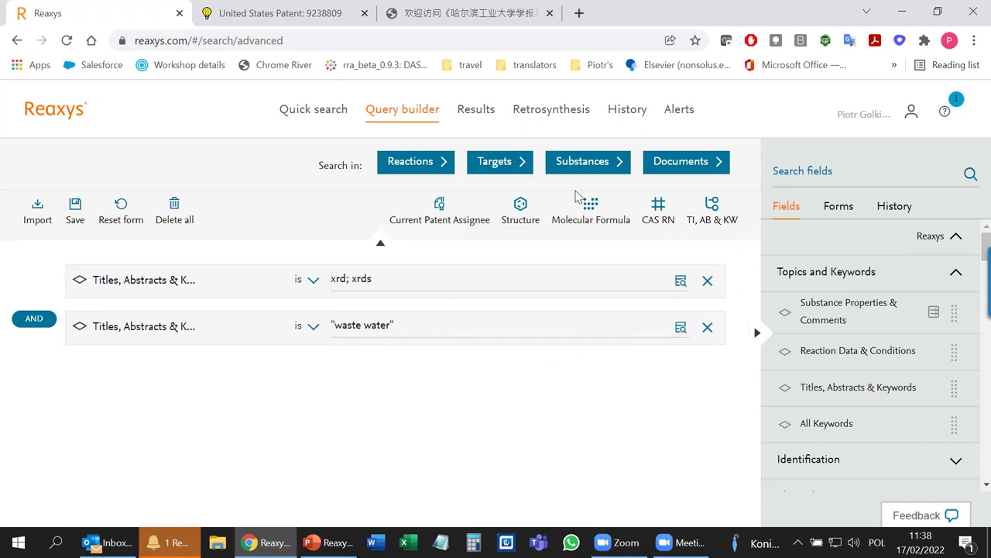
left_click(672, 171)
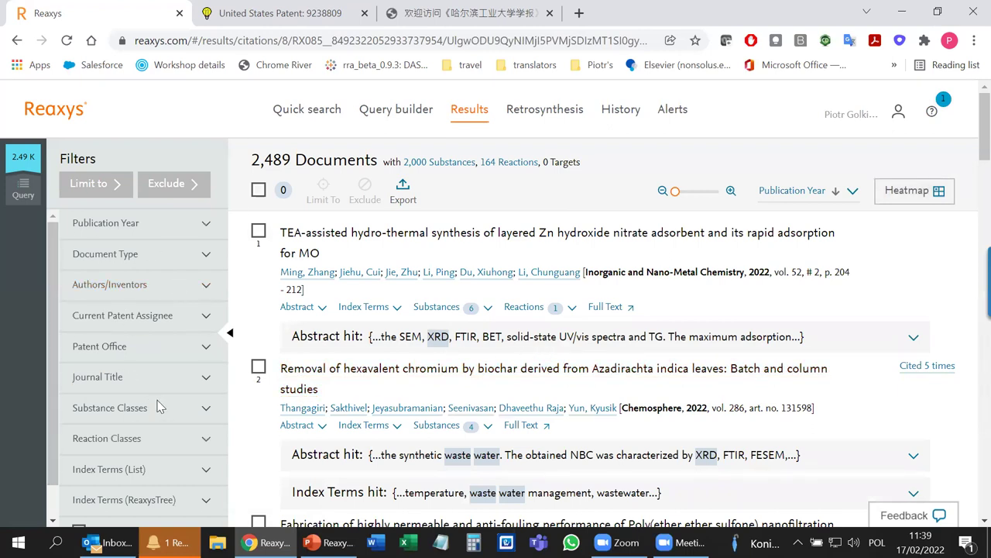
Look through the Index Terms (List) filter values of the document results and collapse the list again.
scroll(147, 405, "down", 1)
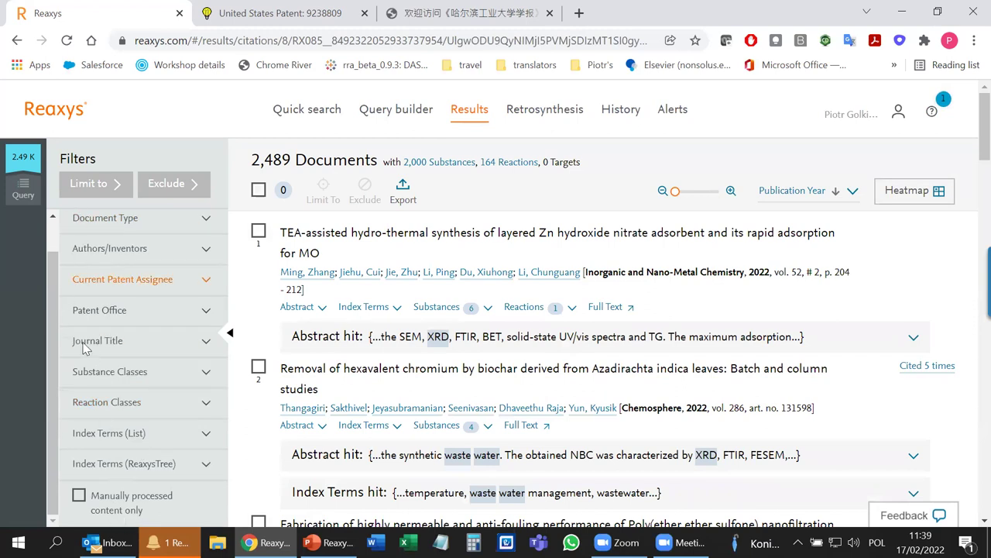
left_click(125, 438)
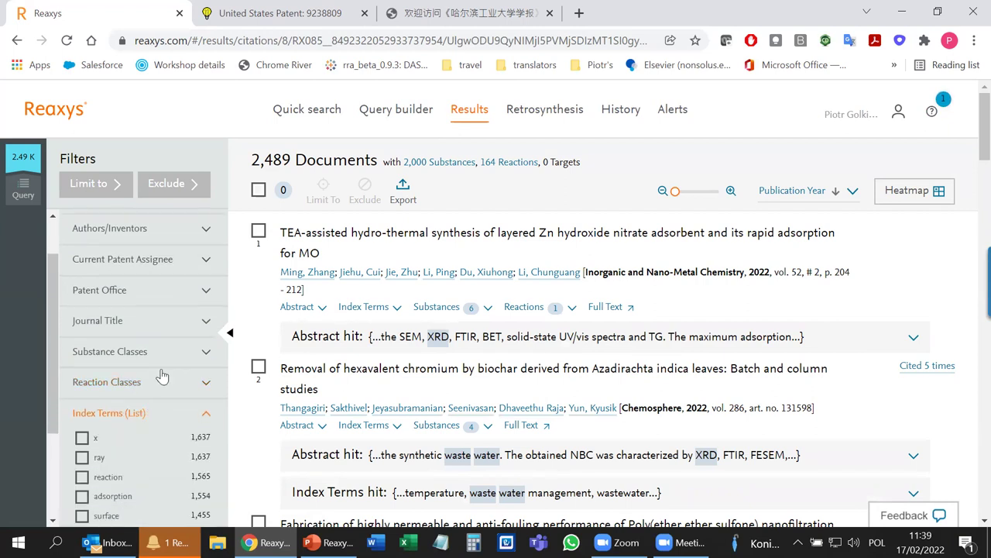
scroll(196, 310, "down", 2)
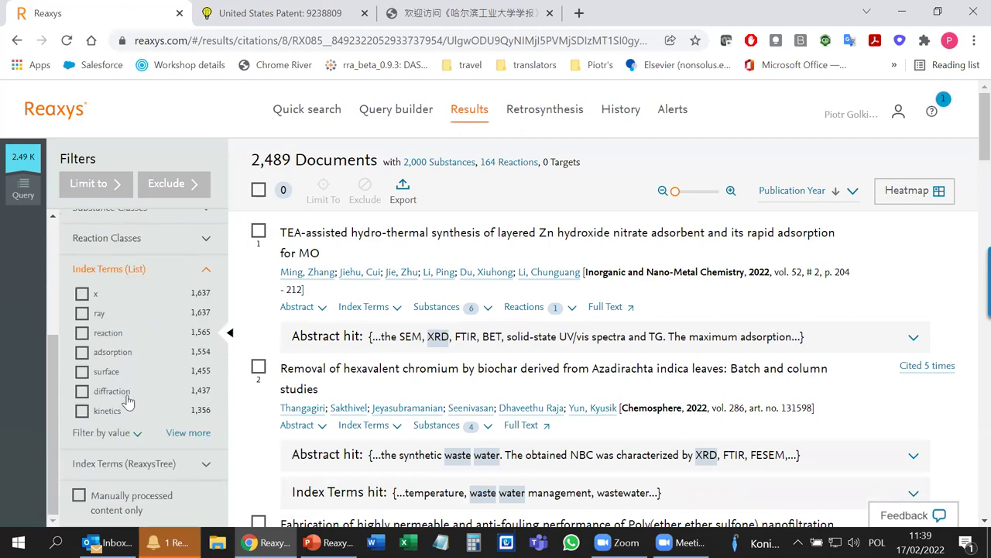
scroll(130, 404, "down", 1)
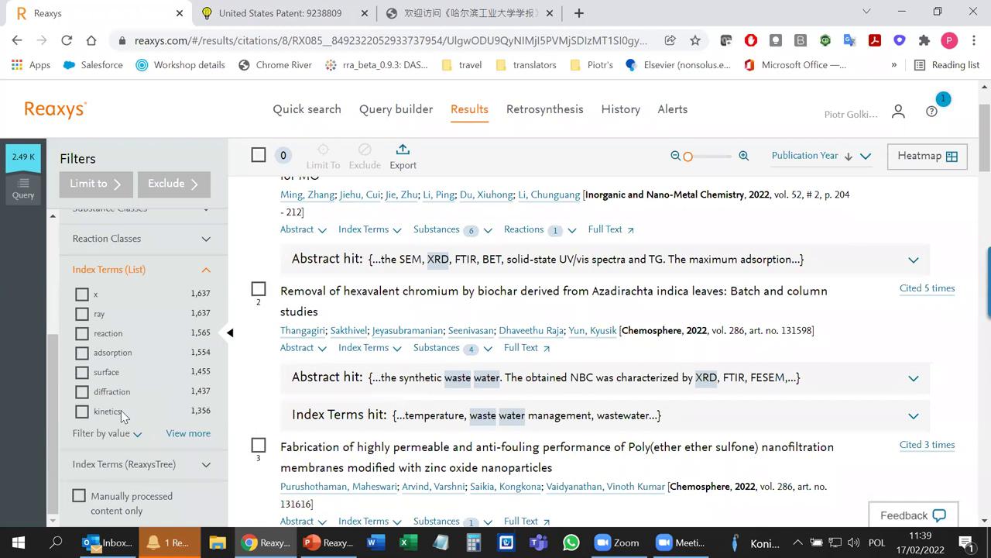
left_click(128, 277)
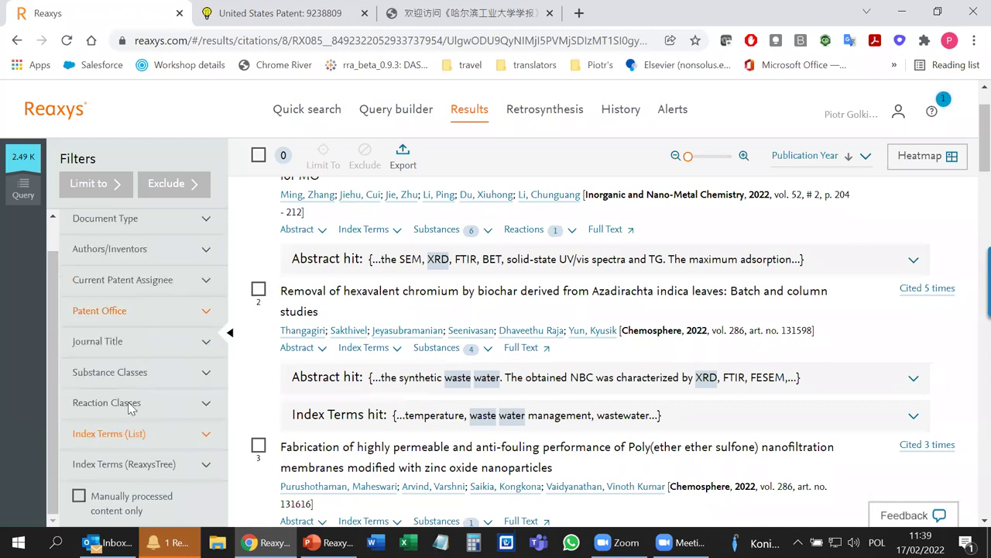
Open the full Index Terms (ReaxysTree) filter and expand the physico chemical analysis methods branch.
left_click(115, 470)
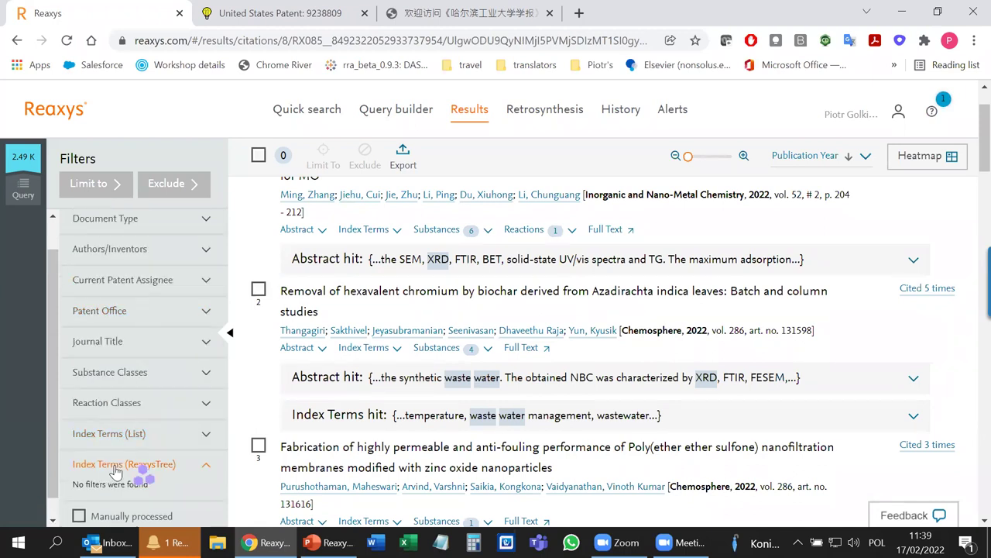
scroll(123, 403, "down", 1)
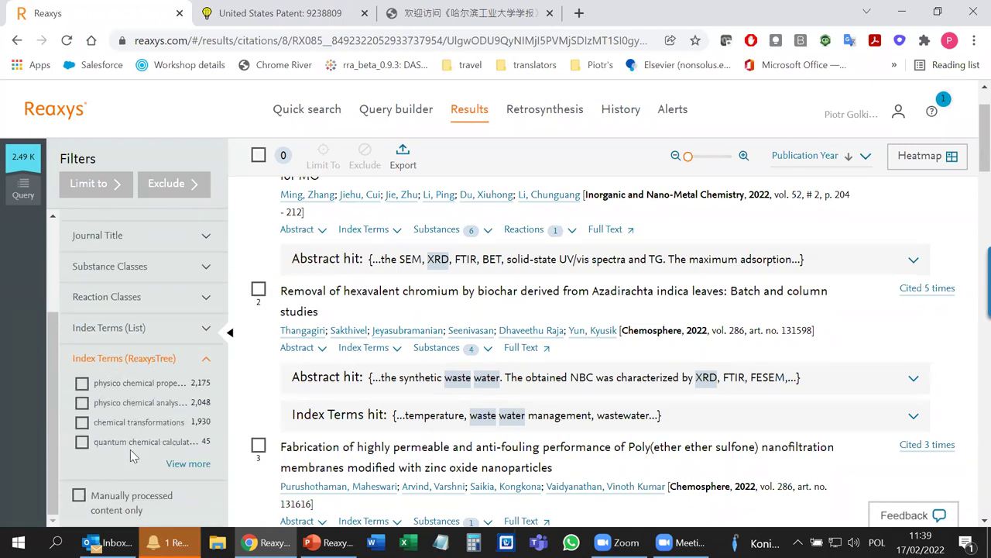
left_click(187, 464)
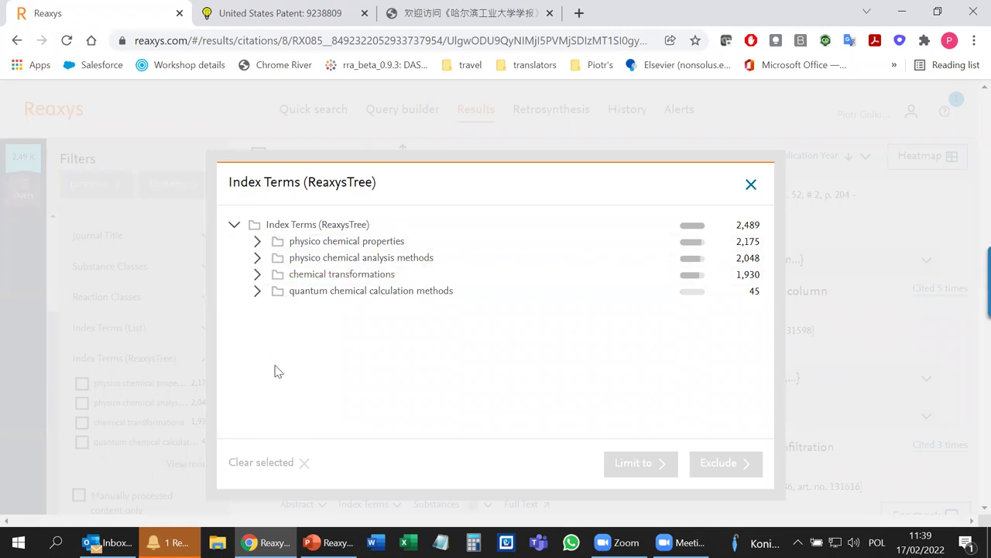
left_click(258, 258)
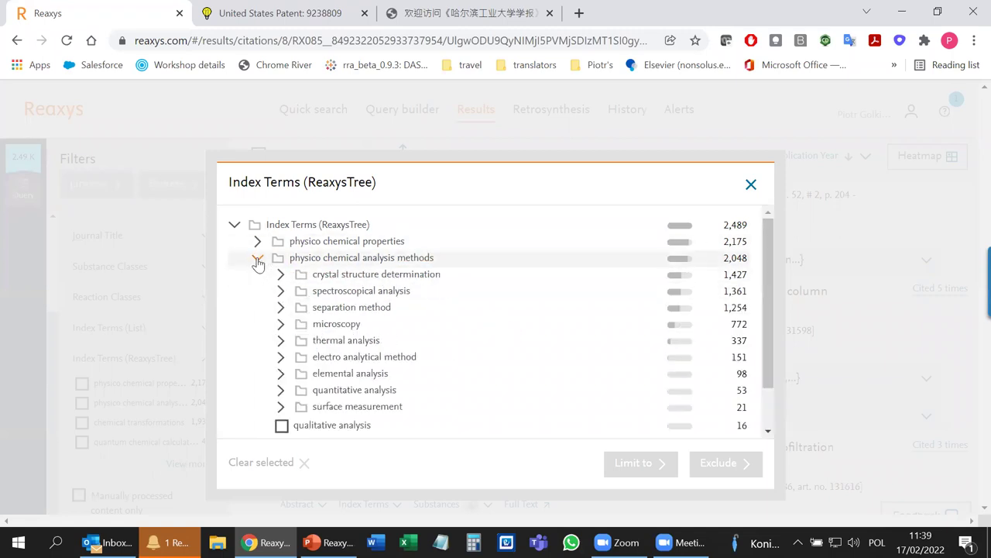
Select energy dispersive X-ray spectroscopy and X-ray fluorescence spectroscopy under spectroscopical analysis, X-Ray spectroscopy in the index term tree.
left_click(280, 290)
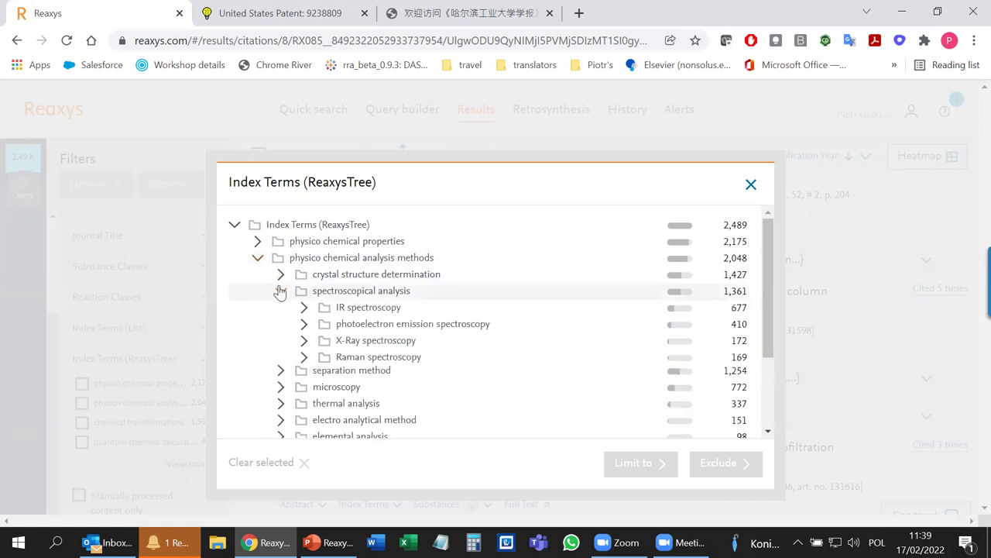
left_click(303, 341)
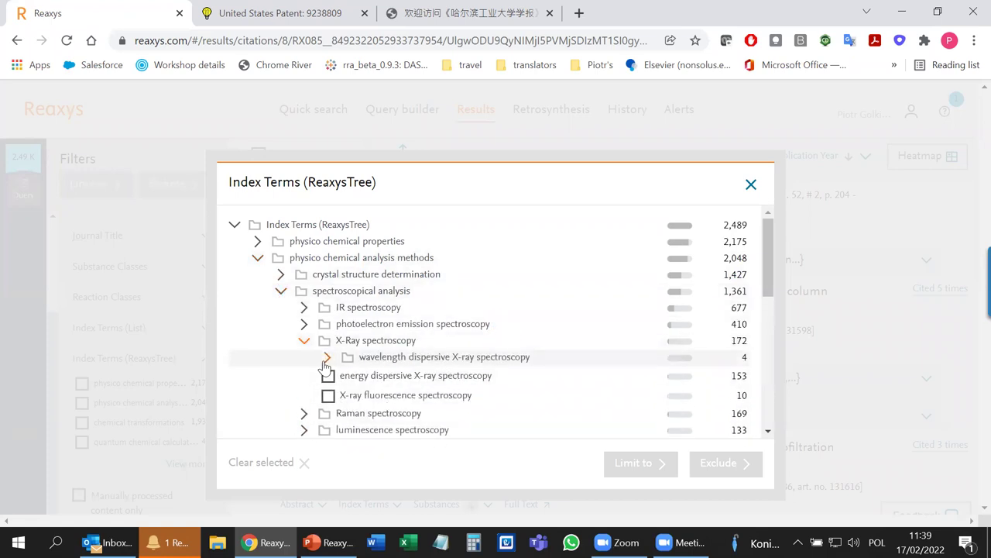
left_click(327, 358)
left_click(326, 357)
scroll(302, 371, "down", 1)
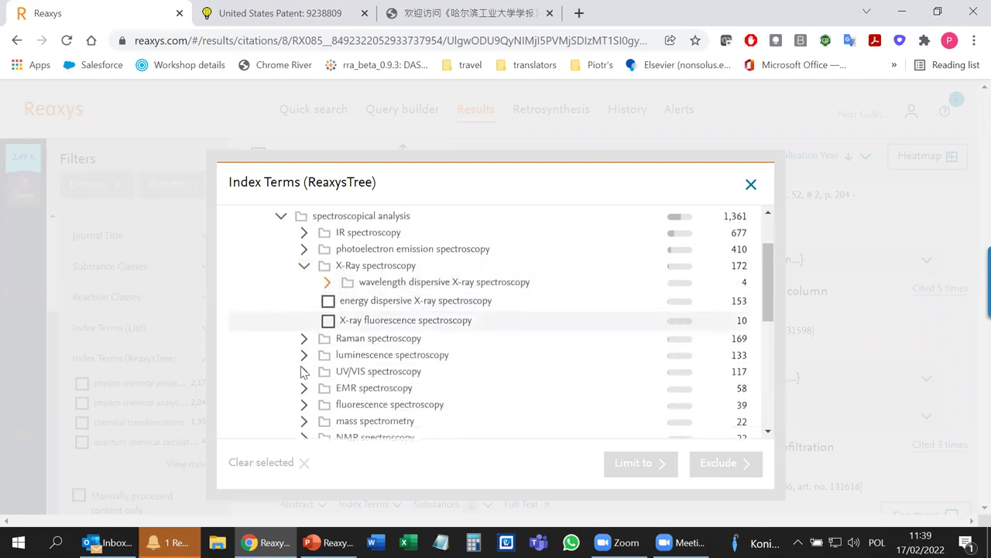
scroll(300, 372, "down", 1)
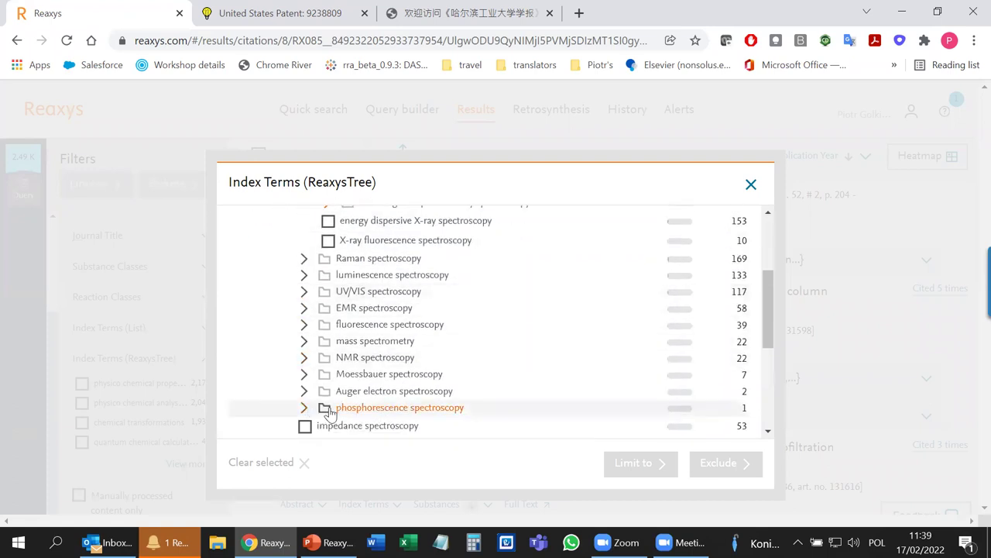
scroll(333, 413, "up", 2)
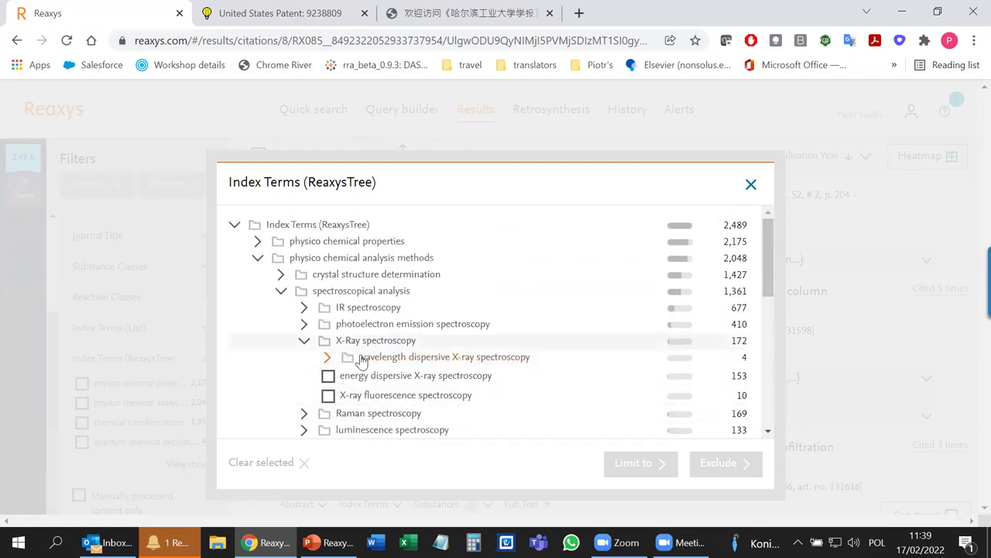
scroll(368, 358, "down", 1)
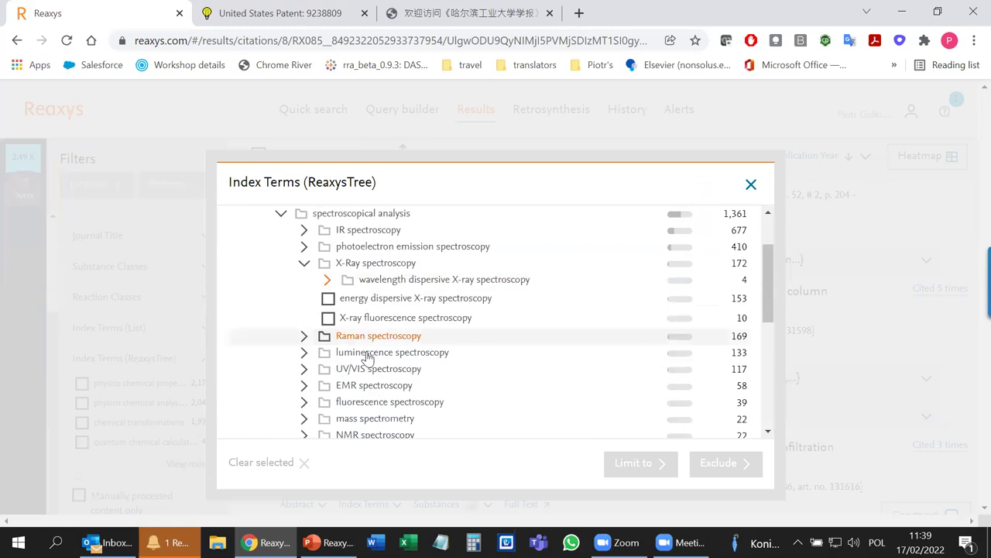
left_click(329, 300)
left_click(329, 318)
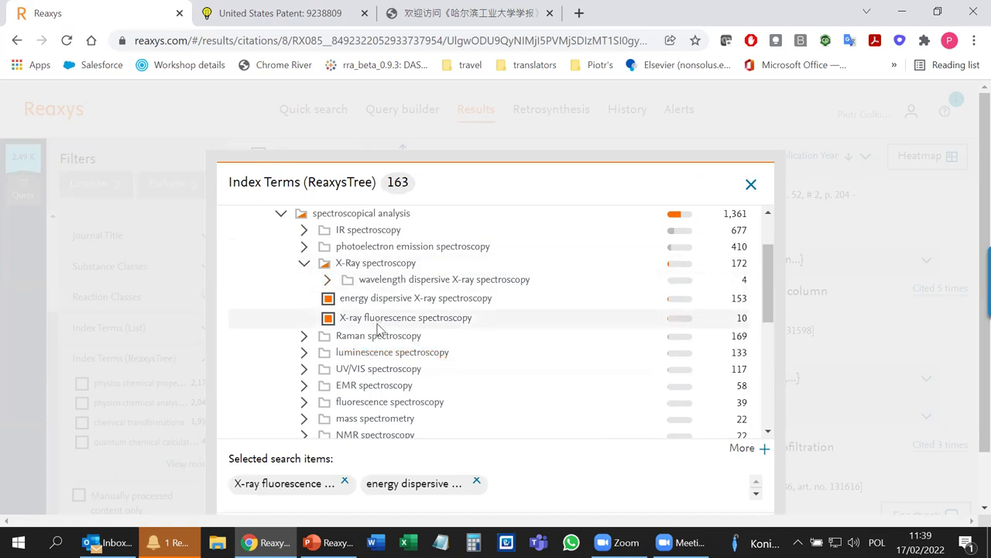
Examine the substance spectroscopy terms in the physico chemical properties branch and collapse that branch again.
scroll(377, 327, "up", 1)
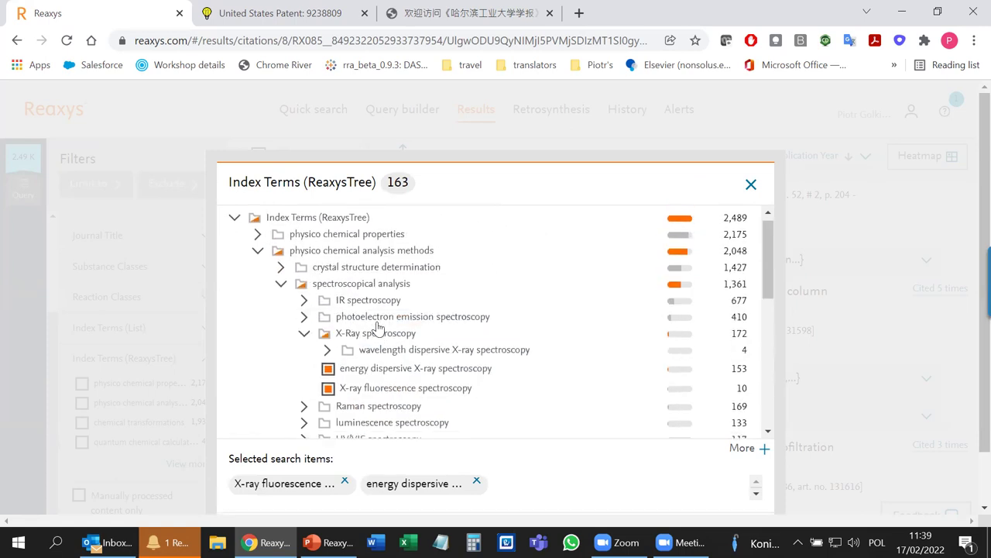
left_click(257, 257)
left_click(257, 242)
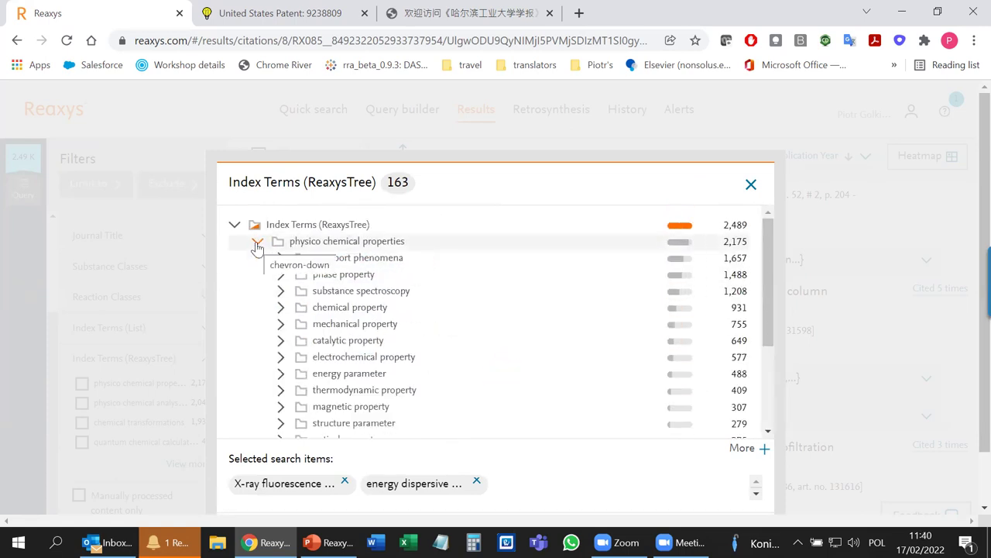
left_click(280, 291)
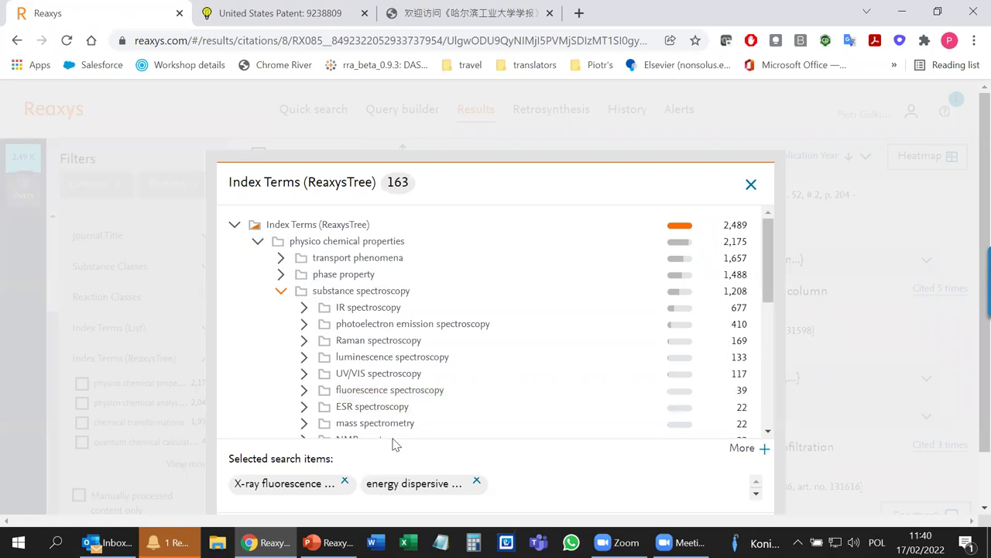
scroll(414, 420, "down", 3)
scroll(422, 399, "up", 1)
scroll(422, 399, "up", 3)
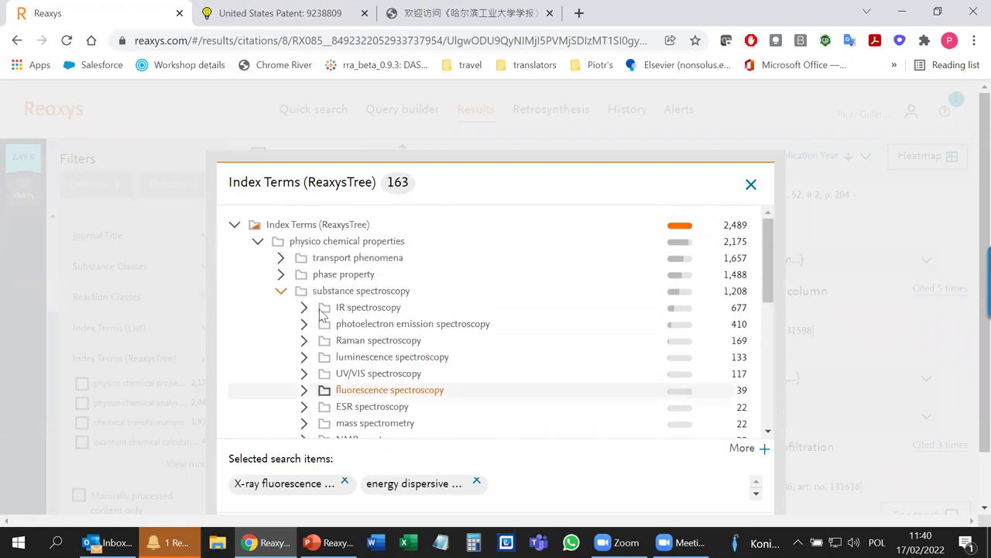
left_click(280, 291)
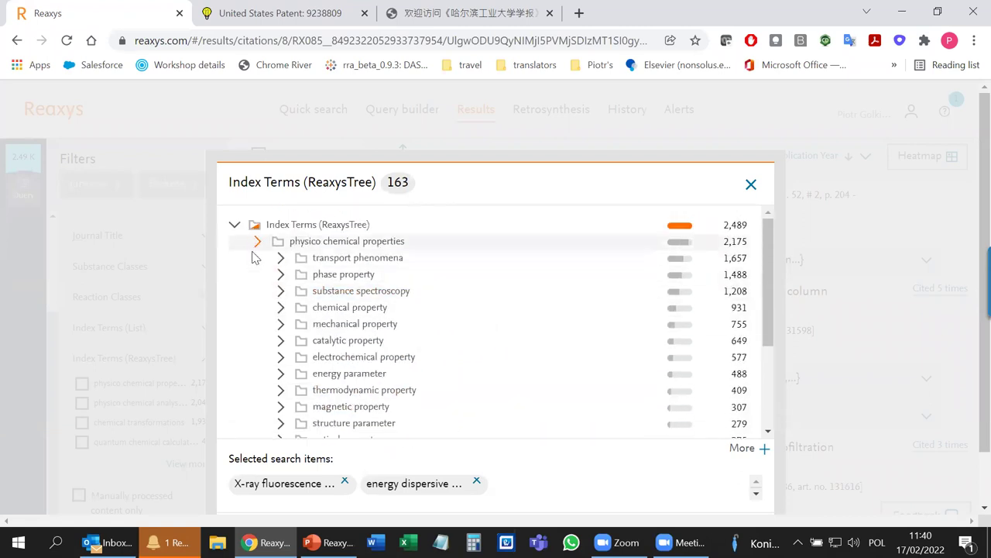
left_click(255, 243)
Check the subcategories of the quantum chemical calculation methods and chemical transformations branches.
left_click(255, 292)
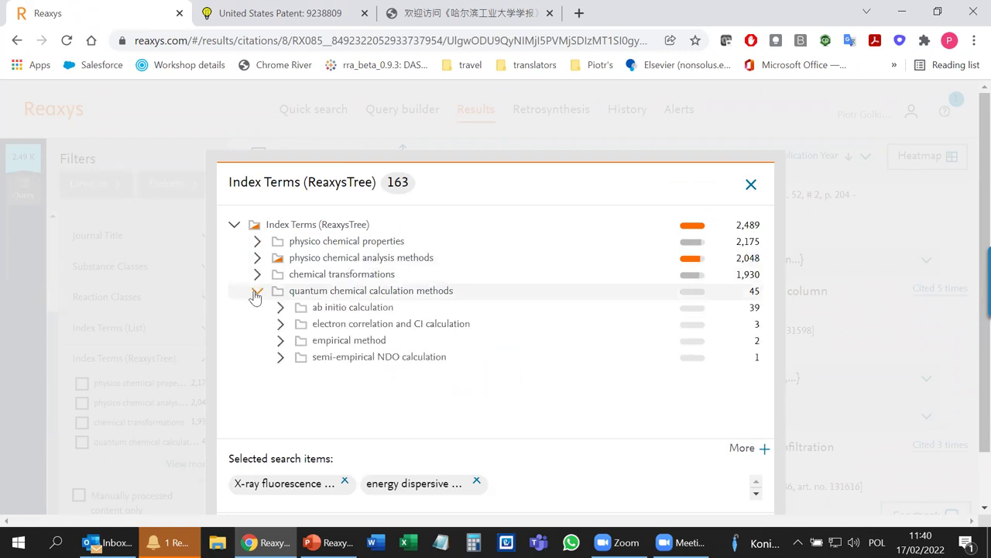
left_click(257, 275)
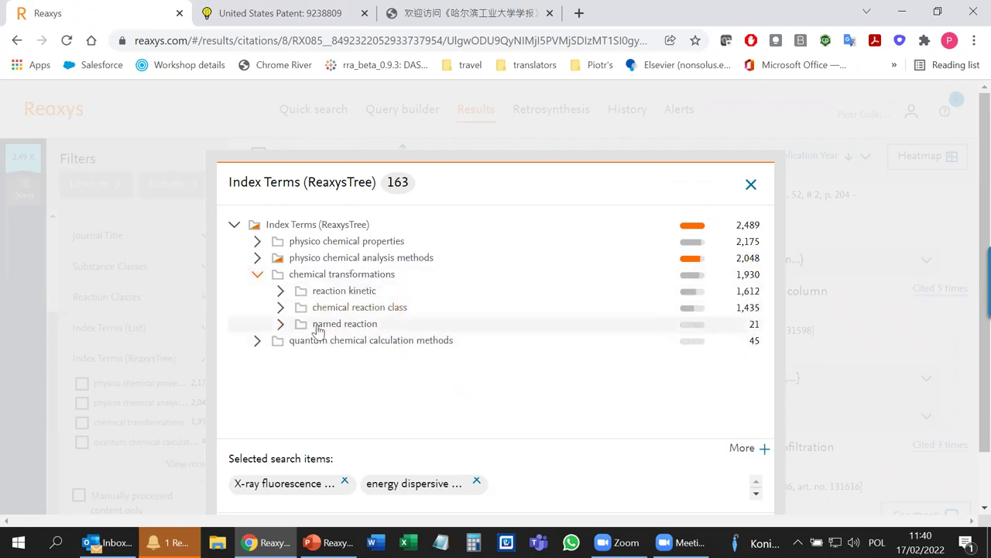
left_click(257, 275)
Reopen the physico chemical analysis methods branch and limit the document results to the two selected X-ray spectroscopy terms.
left_click(257, 258)
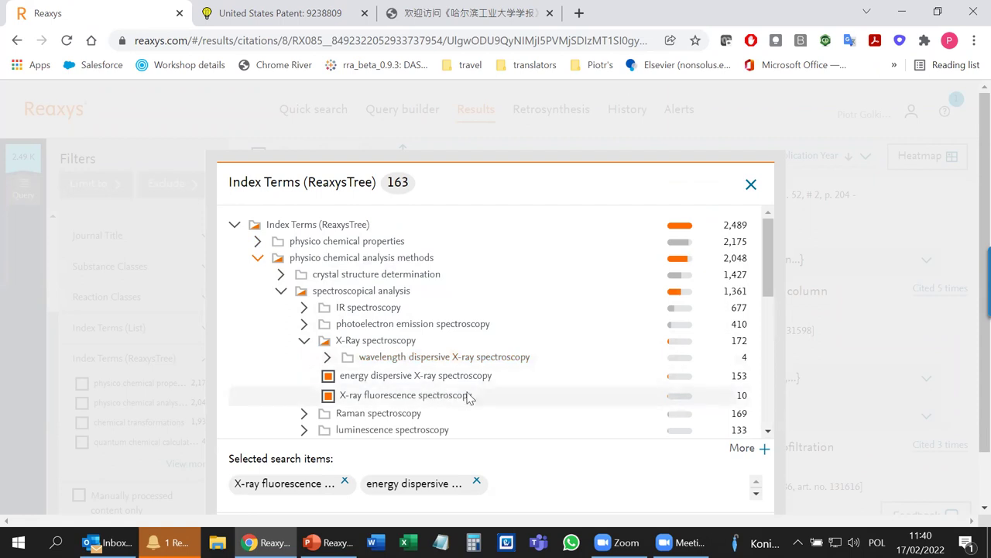
triple_click(586, 169)
scroll(773, 368, "down", 1)
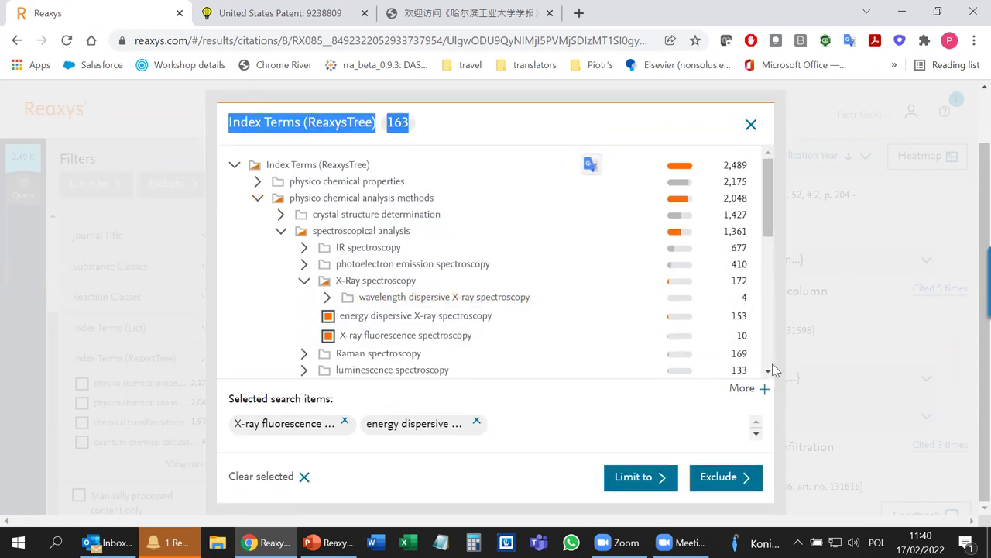
left_click(642, 480)
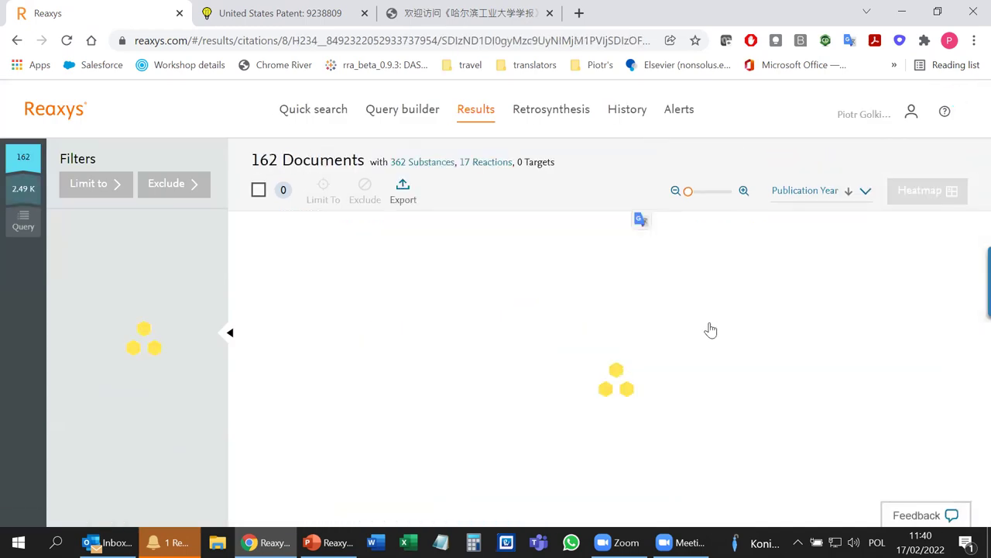
Look through the limited document list with its abstract and index term hits, and return to the first document.
scroll(485, 343, "down", 1)
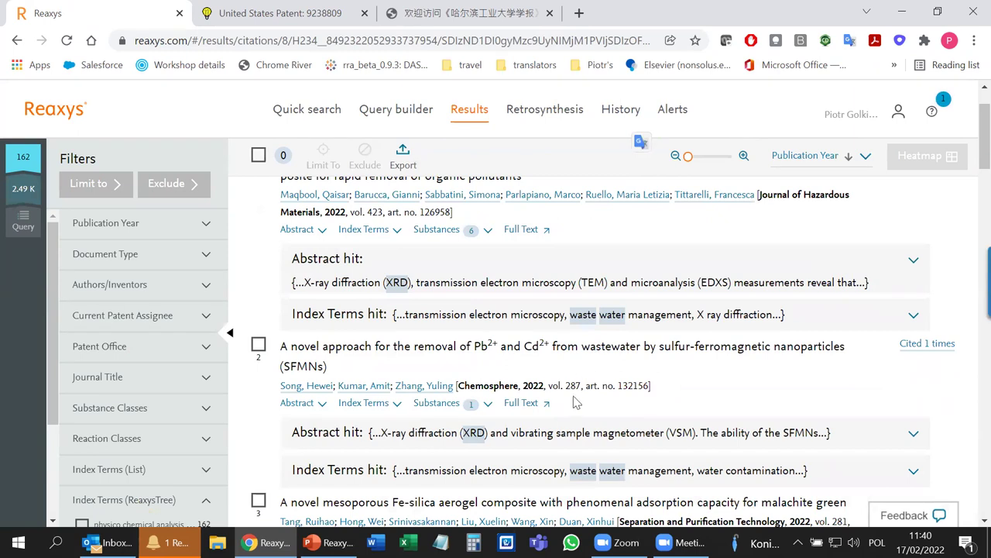
scroll(581, 392, "down", 2)
scroll(580, 392, "up", 3)
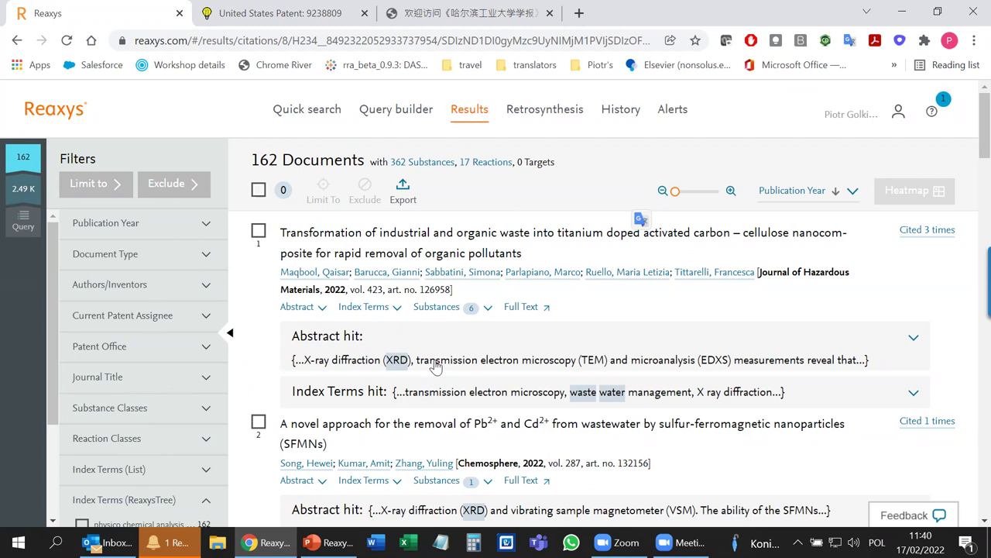
scroll(563, 364, "down", 10)
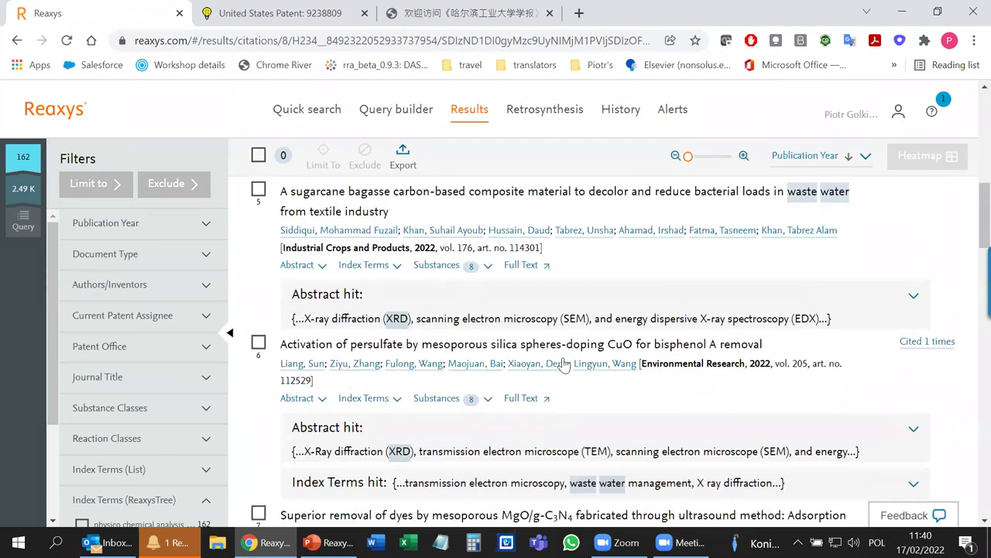
scroll(563, 364, "up", 10)
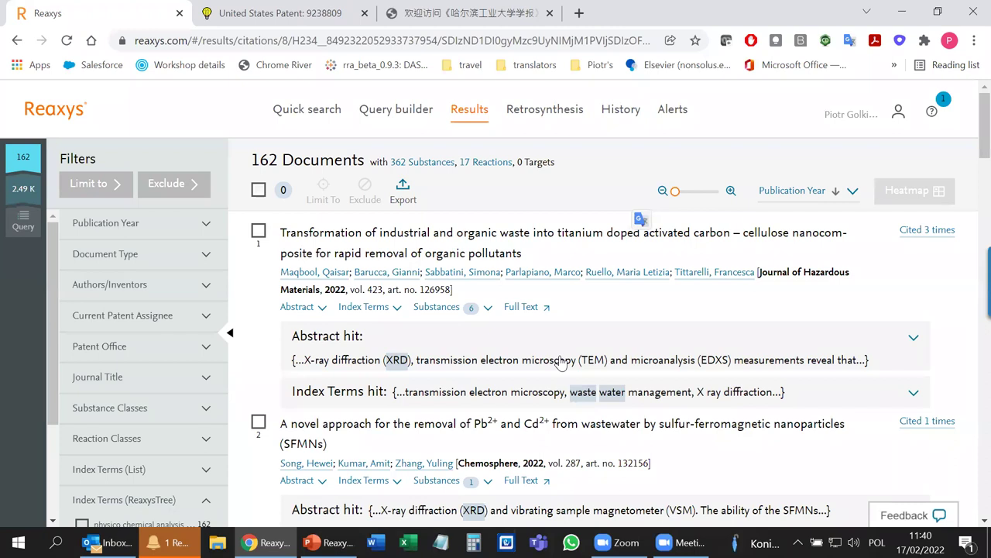